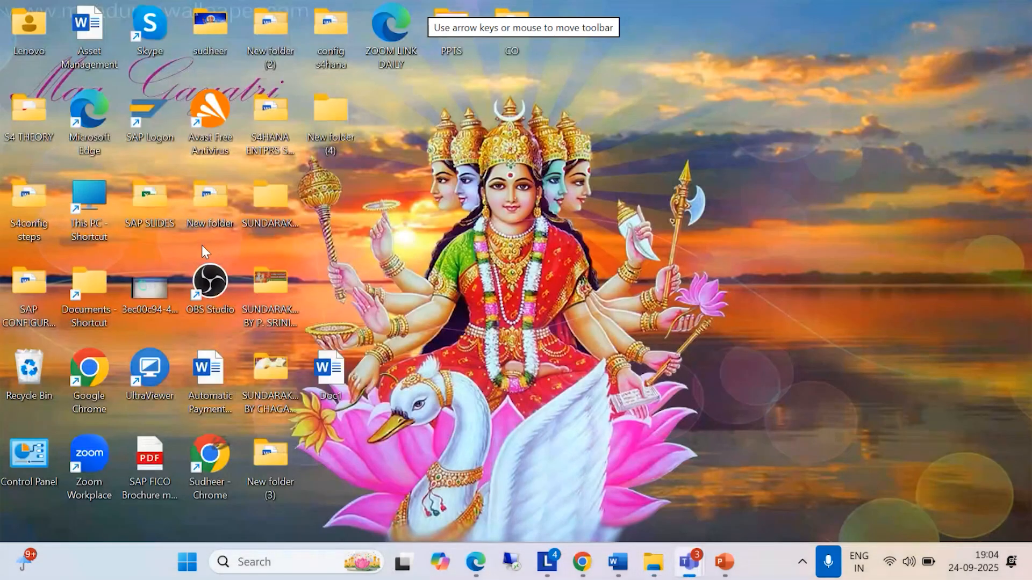
# Step: Open the VENDOR DOWNPAYMENT EXPLANATION workbook from its desktop folder, and minimize the folder and workbook windows
pyautogui.doubleClick(219, 29)
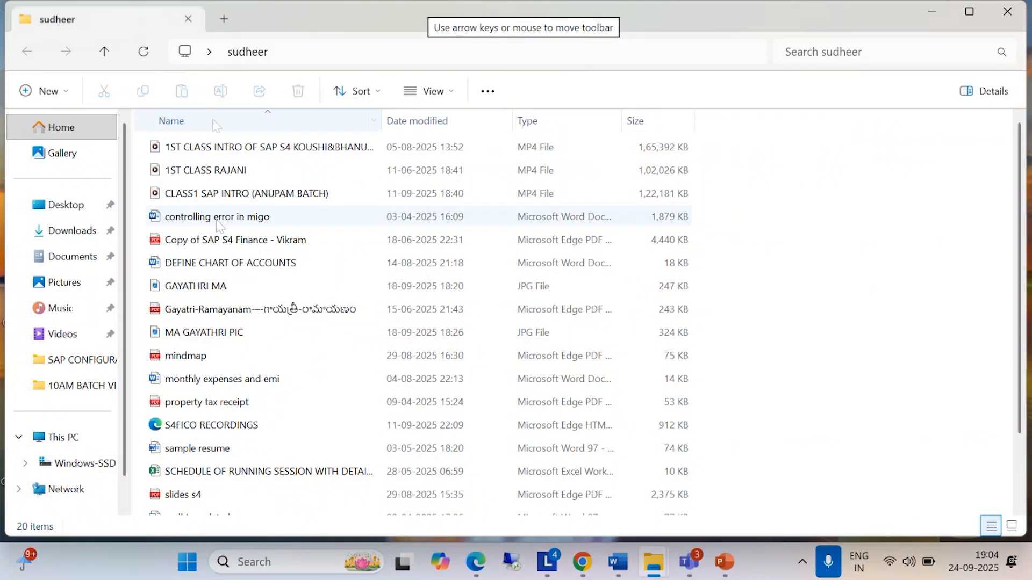
pyautogui.scroll(-3, 216, 230)
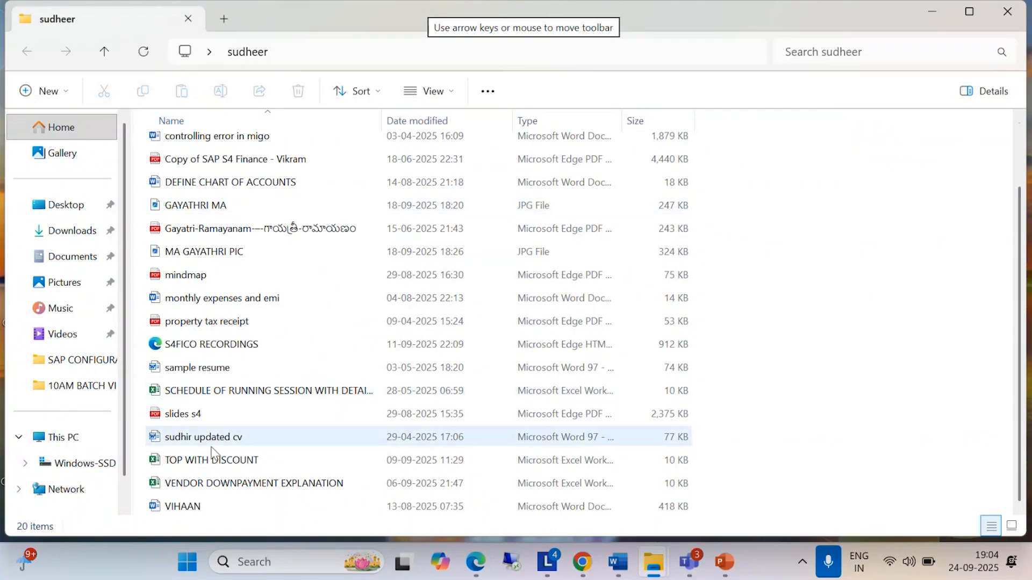
pyautogui.doubleClick(225, 484)
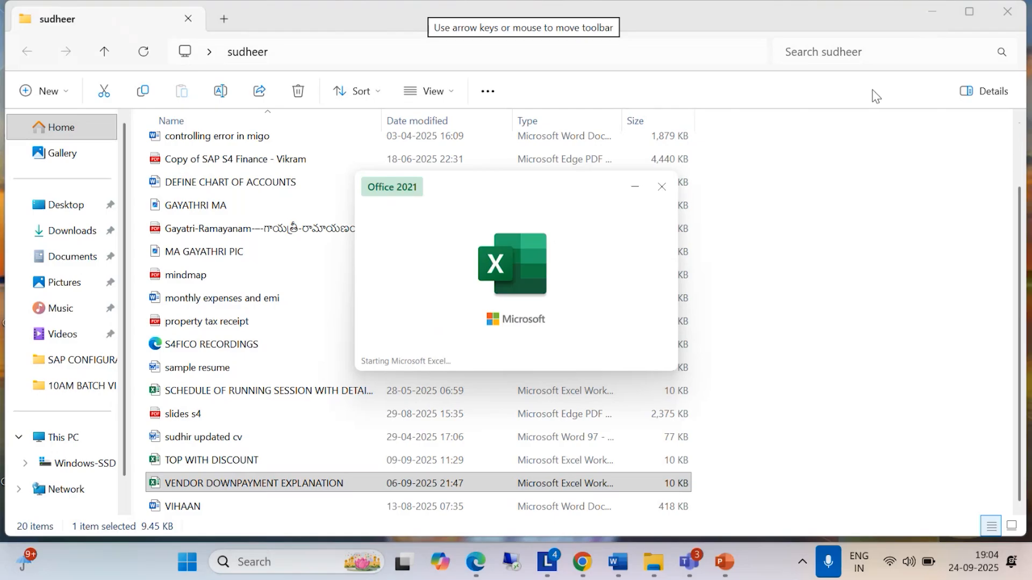
pyautogui.click(934, 14)
pyautogui.press('super+Up')
pyautogui.press('super+Down')
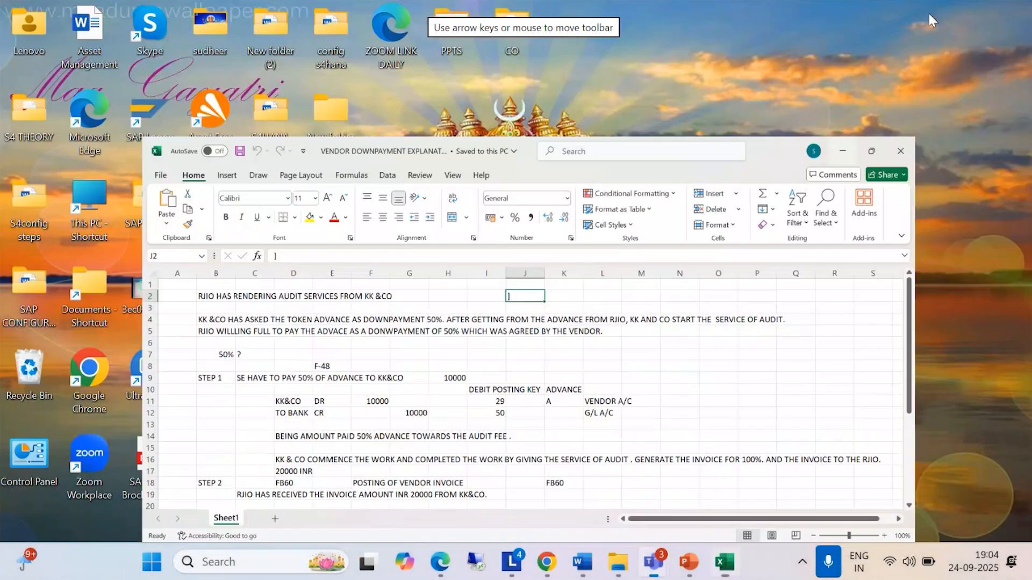
pyautogui.press('super+Down')
# Step: Switch to PowerPoint and review slides 2 and 3 of the Vendor Down Payment presentation
pyautogui.click(689, 562)
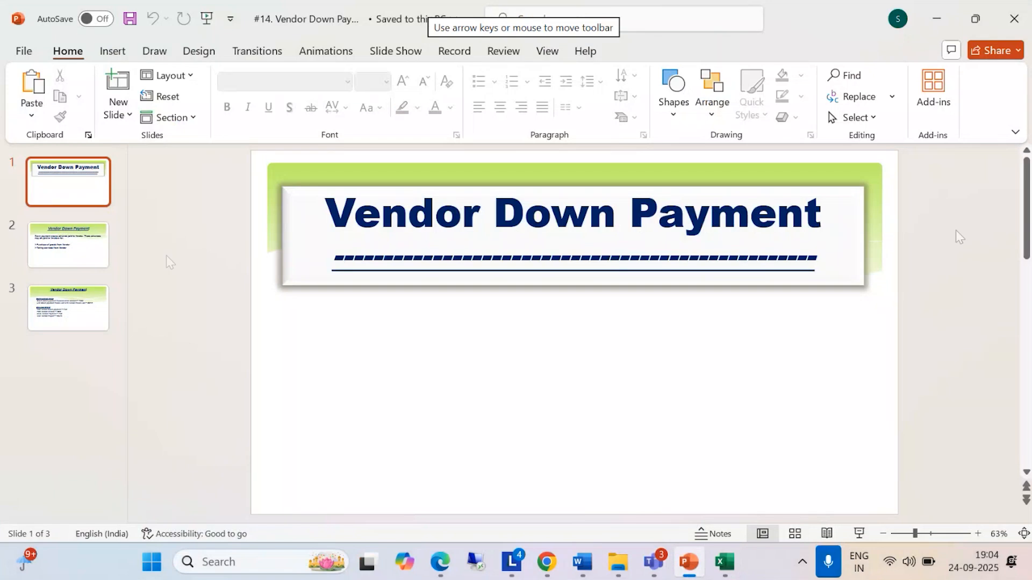
pyautogui.click(75, 249)
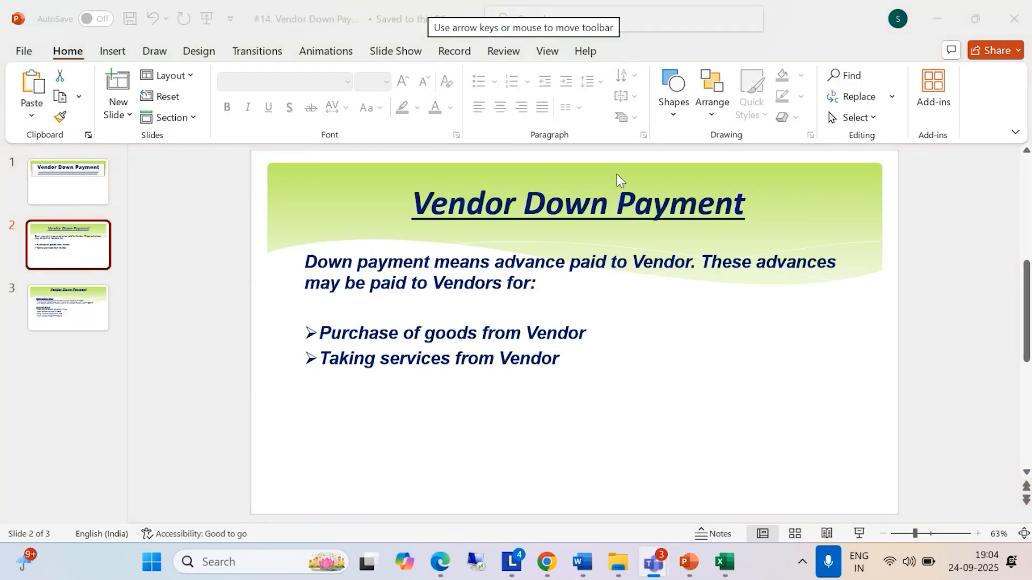
pyautogui.click(73, 316)
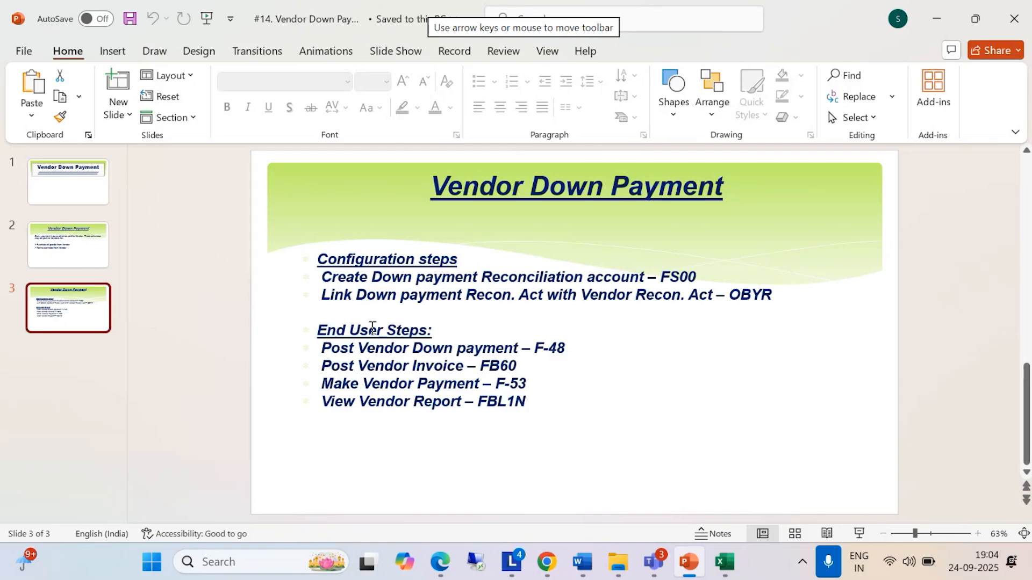
# Step: Switch to Excel and read the audit-service advance scenario with its F-48 and FB60 postings, visiting the Teams meeting window in between
pyautogui.click(723, 570)
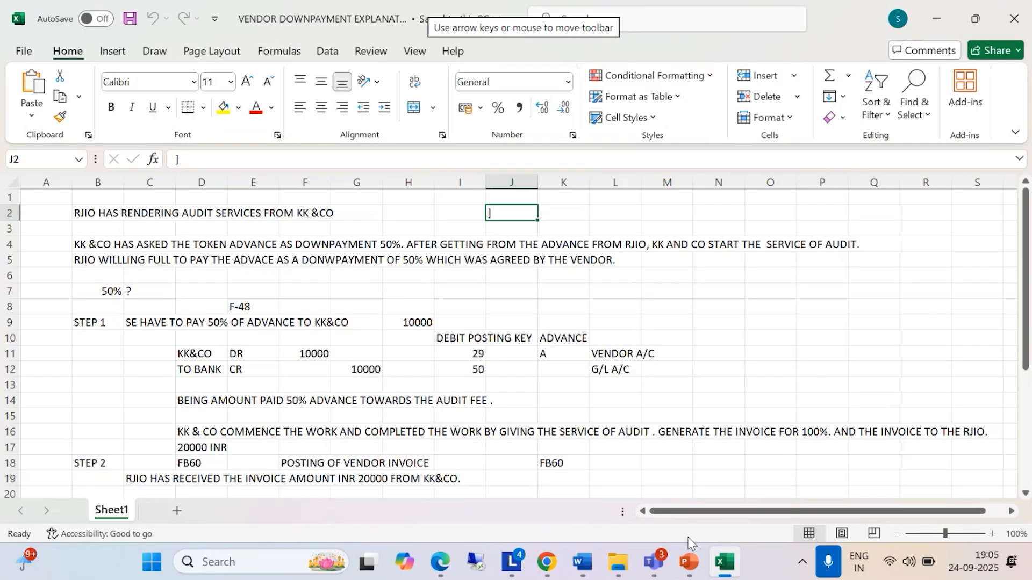
pyautogui.click(655, 566)
pyautogui.click(624, 485)
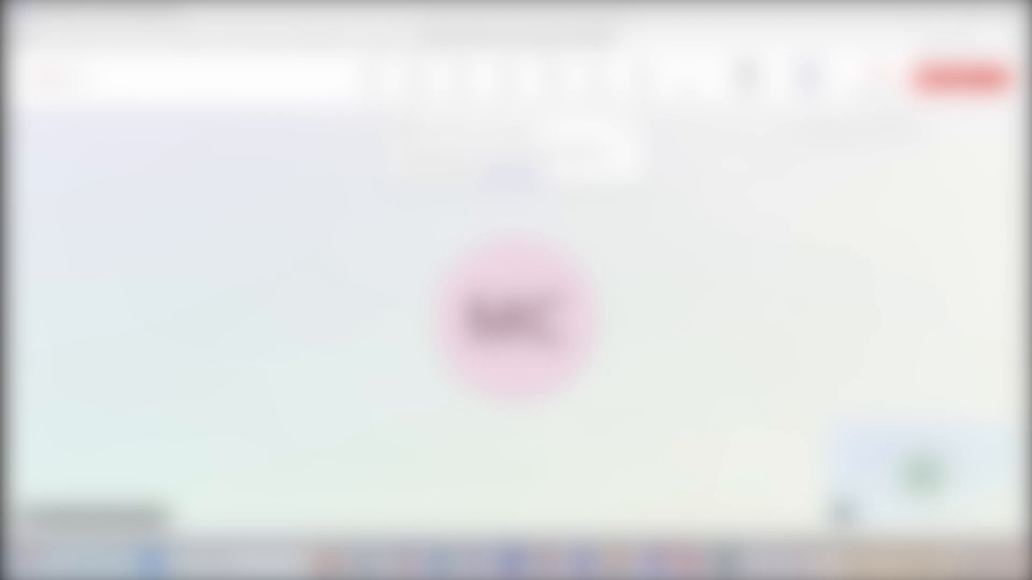
pyautogui.click(810, 79)
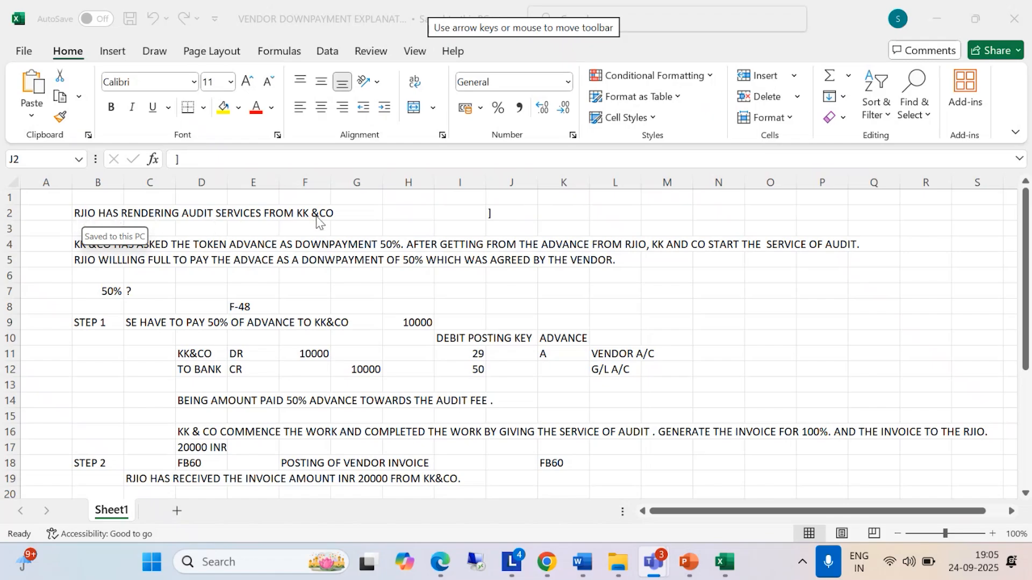
pyautogui.click(548, 215)
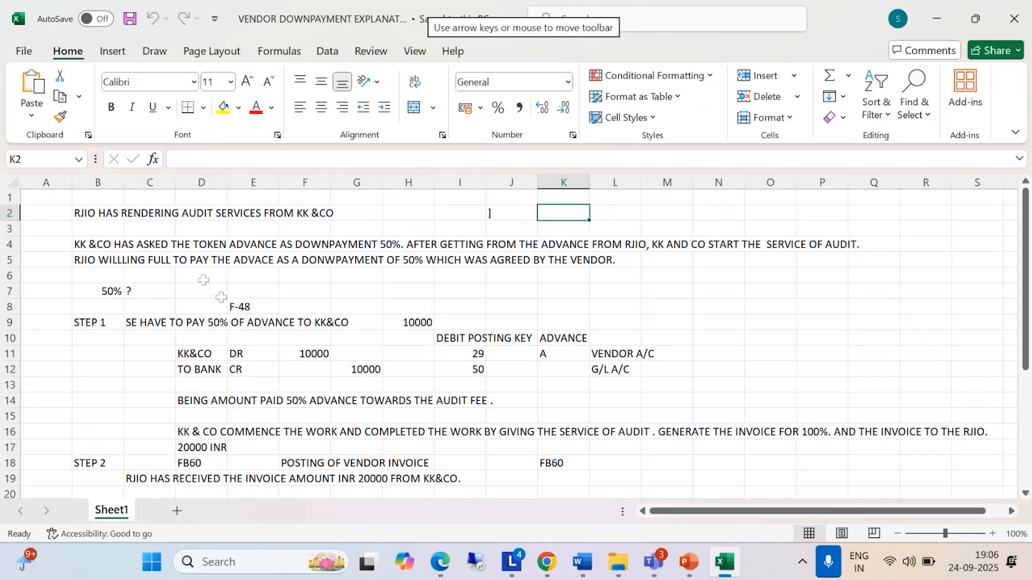
# Step: Minimize the workbook and presentation, close the BP CONFIGURATION document, and bring up the 8_Vendor Down Payment document in Word
pyautogui.click(937, 21)
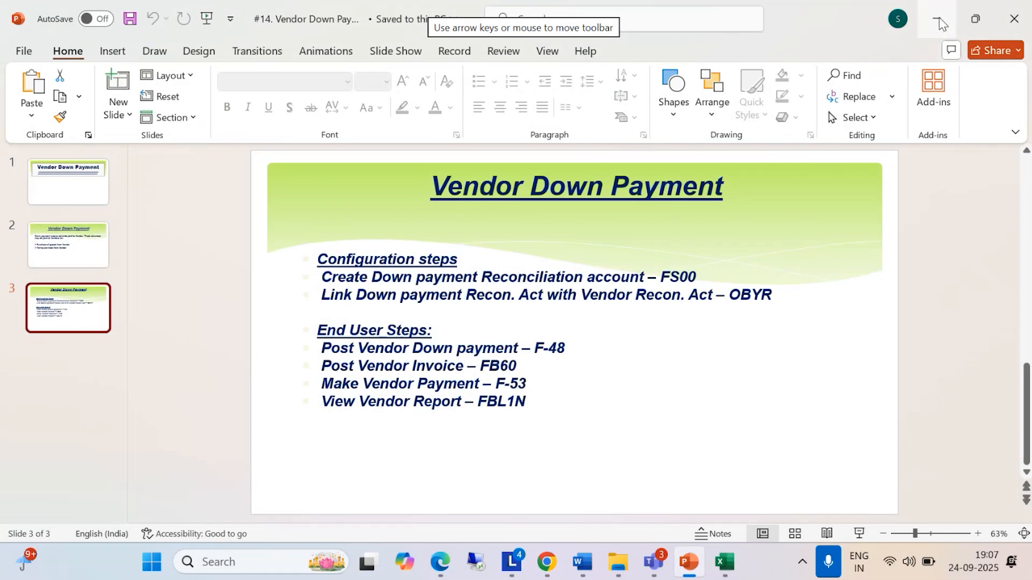
pyautogui.click(939, 19)
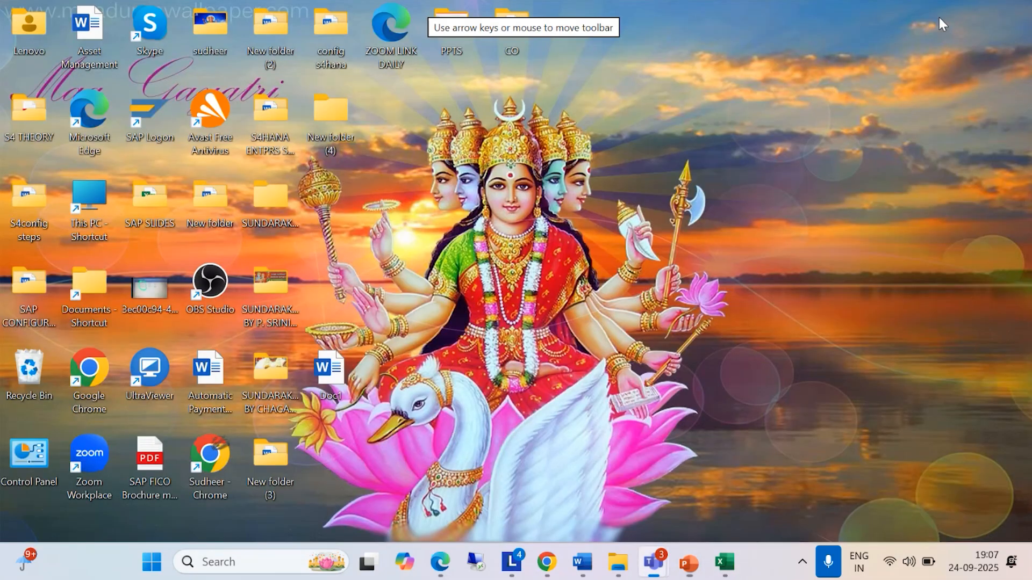
pyautogui.moveTo(582, 562)
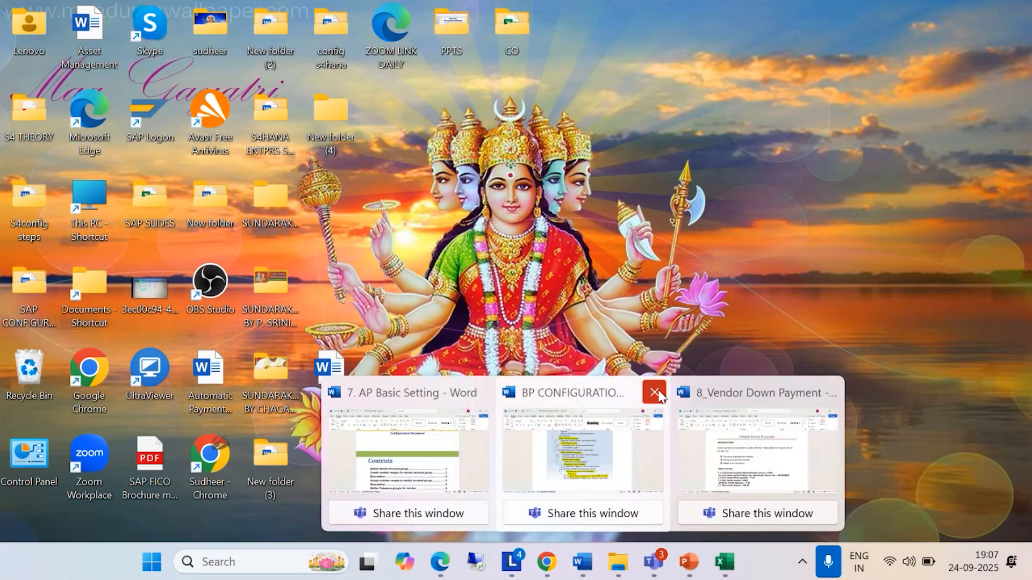
pyautogui.click(654, 392)
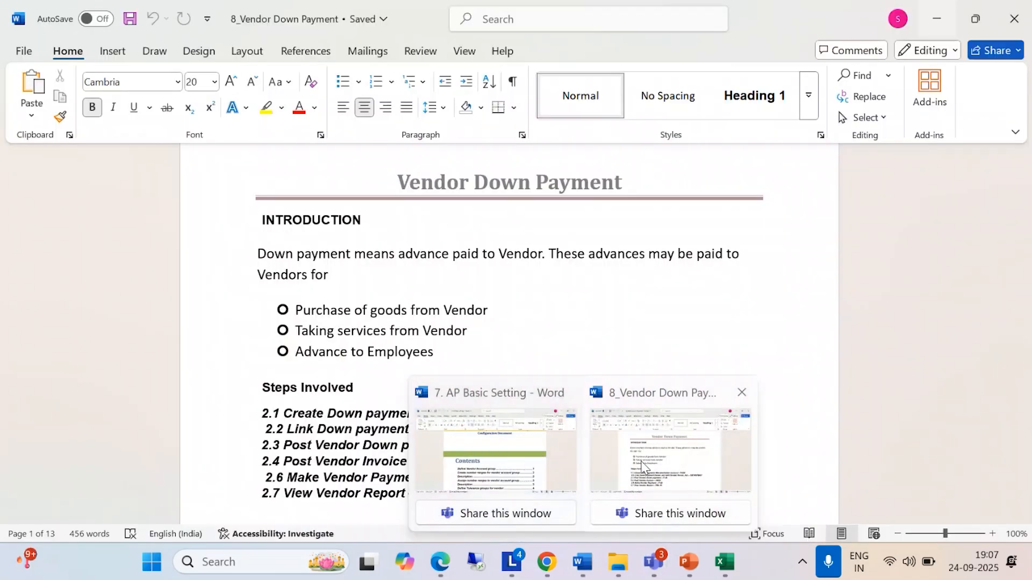
pyautogui.click(643, 466)
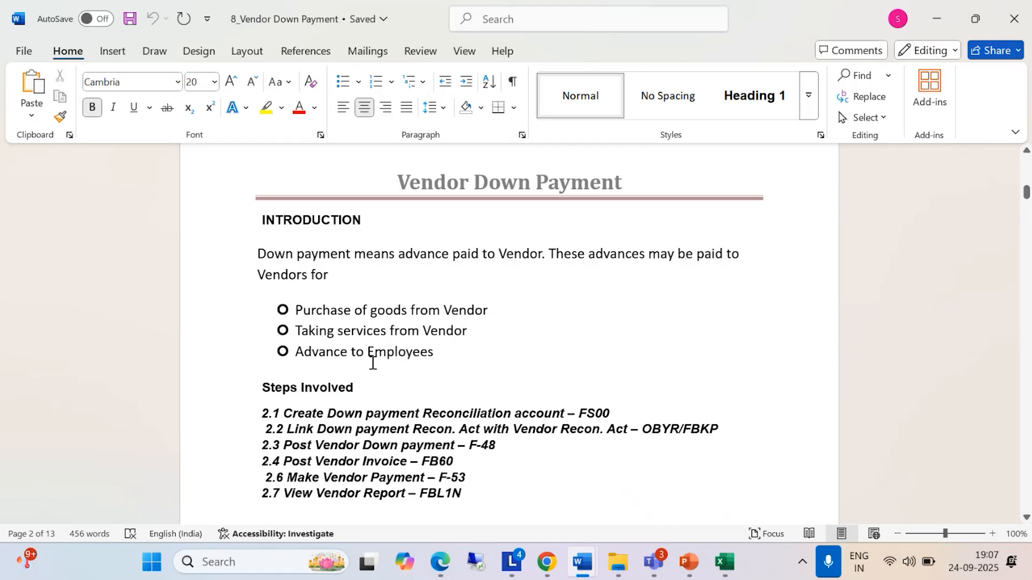
# Step: Read the steps involved and the FS00 reconciliation account section in the Vendor Down Payment document, and minimize it
pyautogui.scroll(-2, 347, 357)
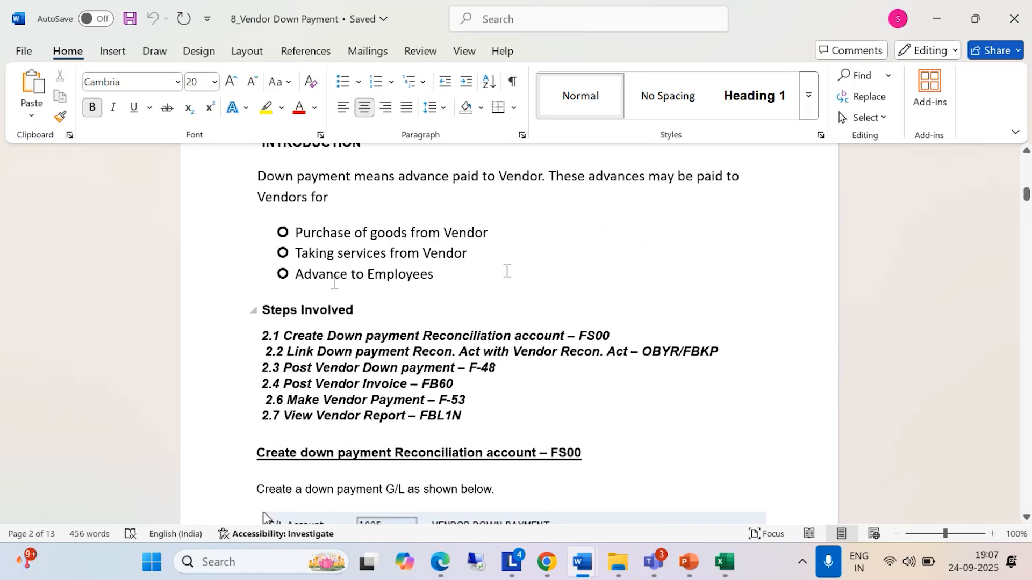
pyautogui.scroll(-1, 326, 334)
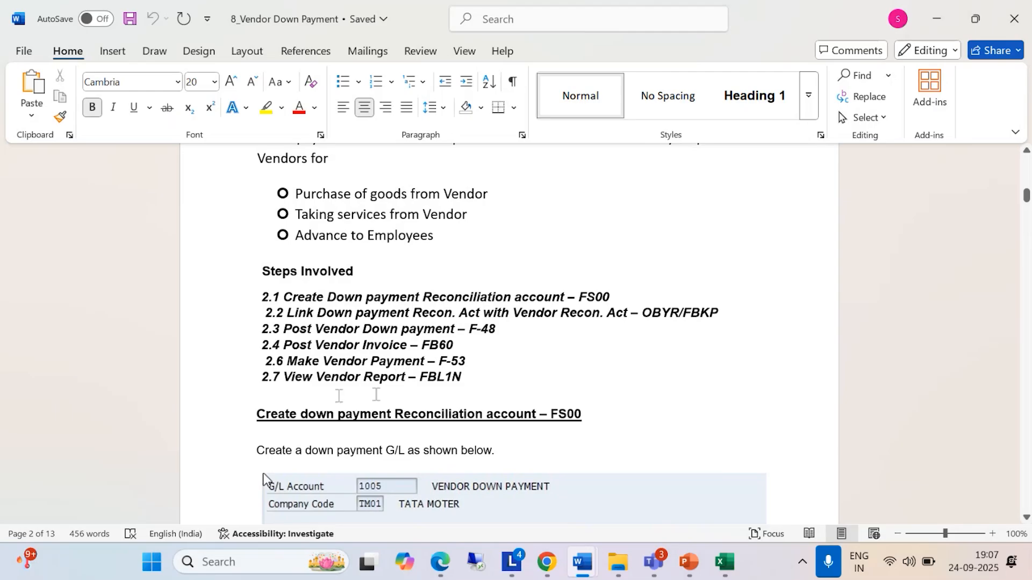
pyautogui.scroll(-5, 418, 381)
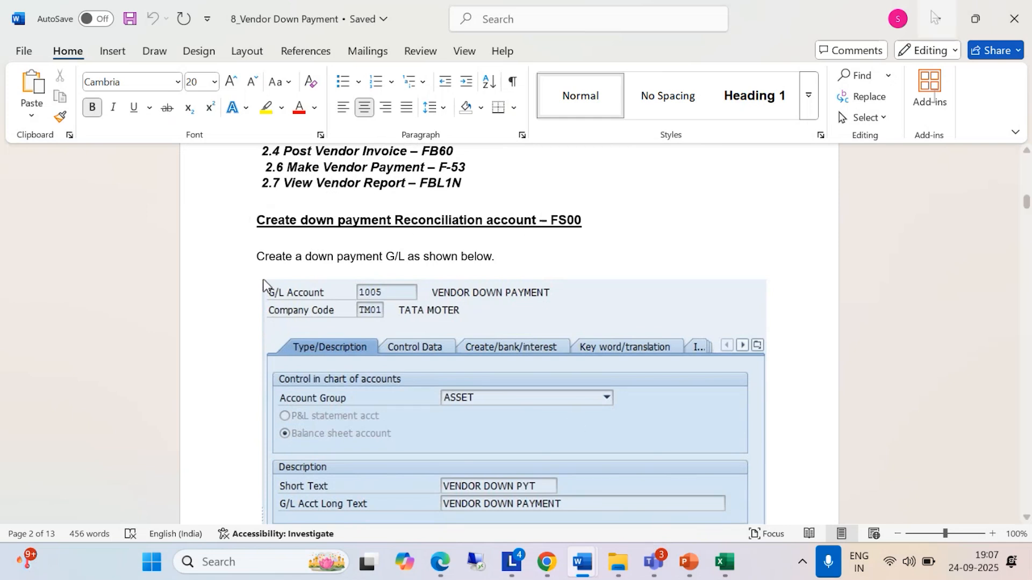
pyautogui.click(935, 17)
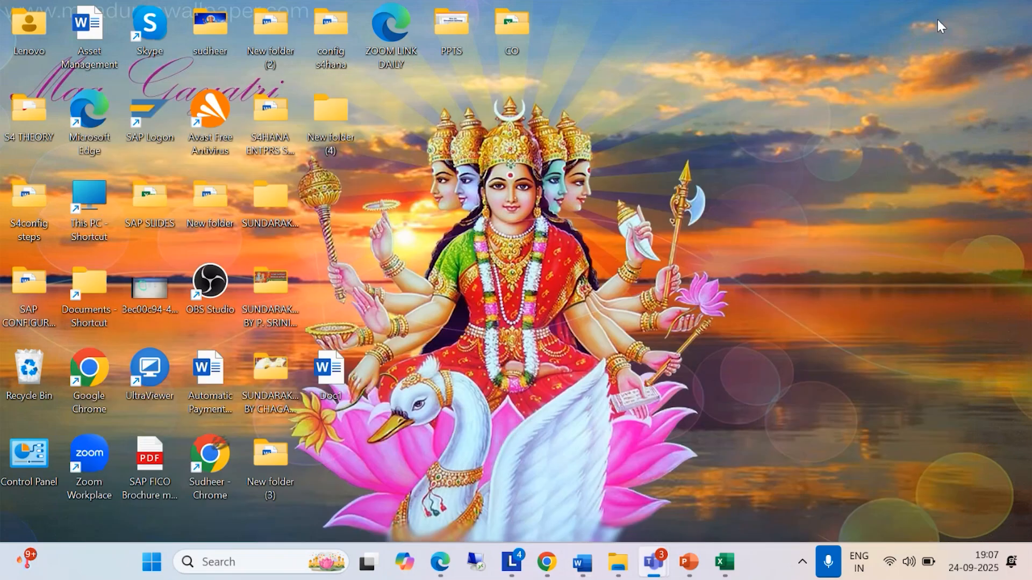
# Step: Launch SAP Logon, open the S4/23 system, and log on with the saved user name and the account password
pyautogui.doubleClick(152, 111)
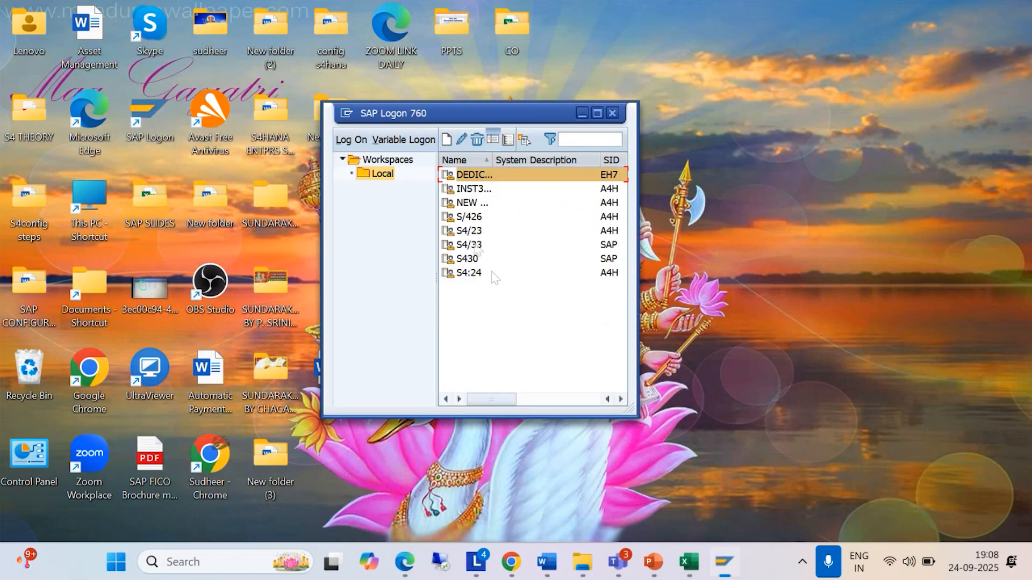
pyautogui.click(468, 233)
pyautogui.doubleClick(468, 232)
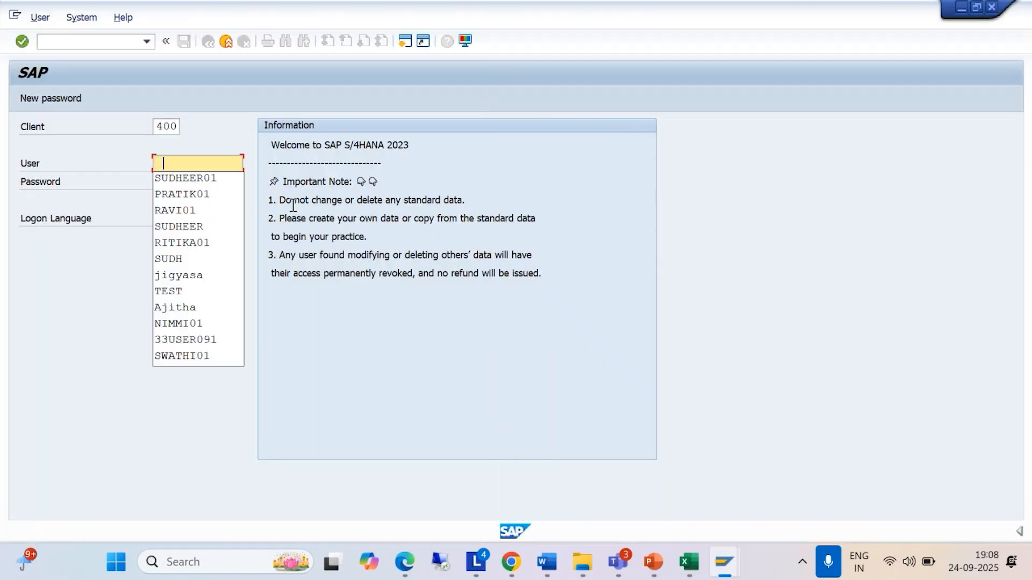
pyautogui.click(203, 178)
pyautogui.click(230, 185)
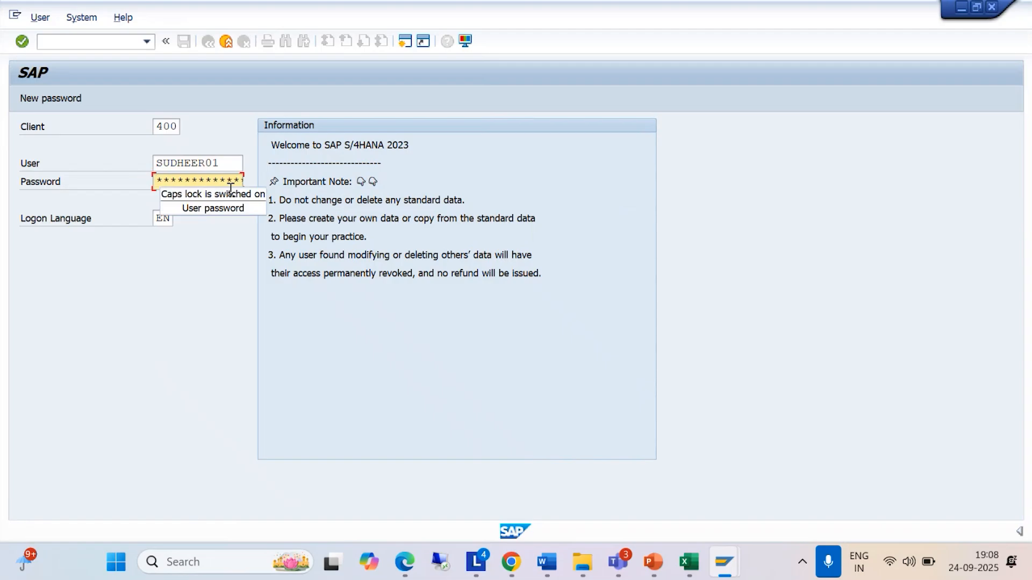
pyautogui.press('Return')
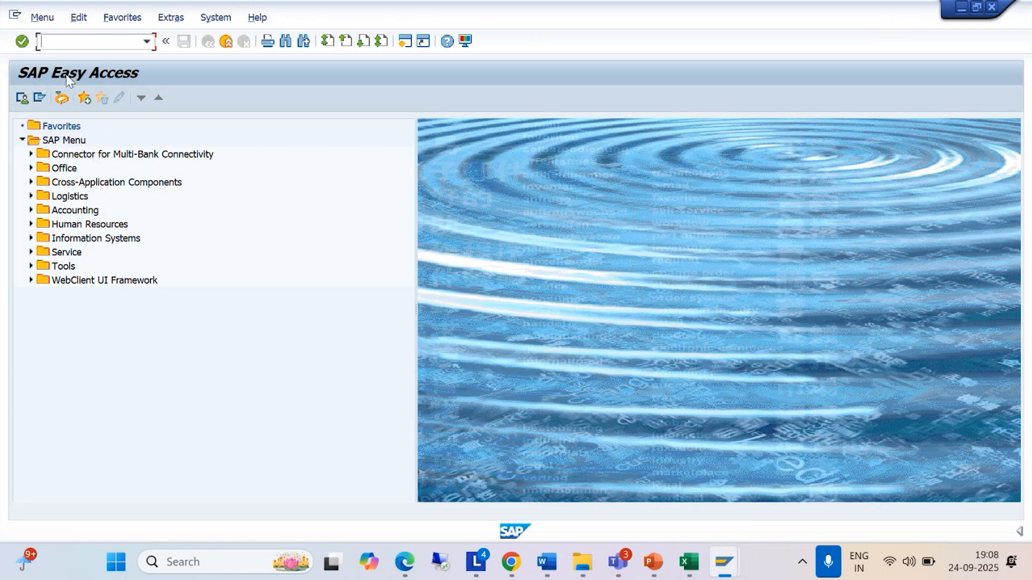
# Step: Run transaction /NFS00 to open central G/L account editing
pyautogui.click(73, 45)
pyautogui.write('/NFS00')
pyautogui.press('Return')
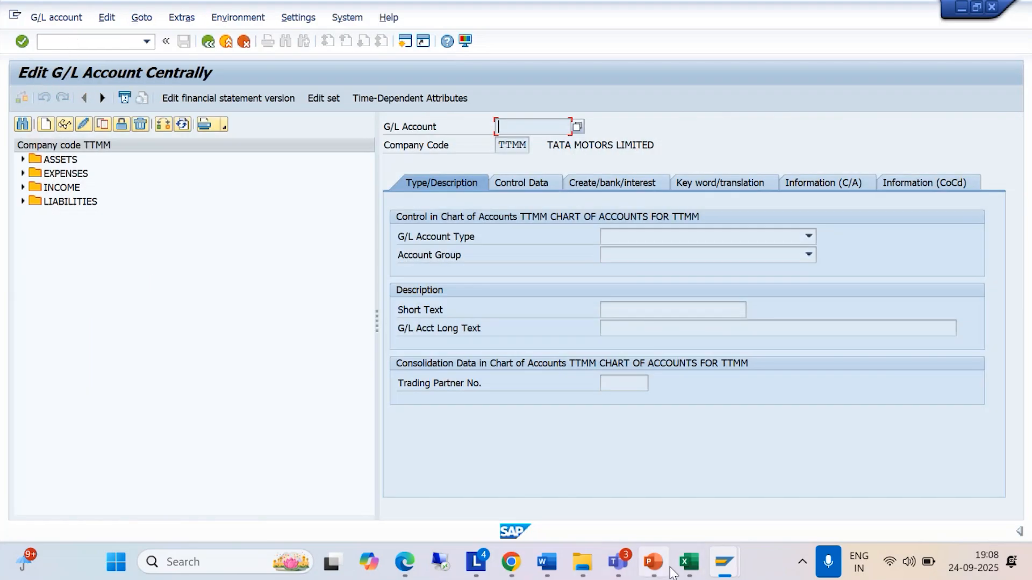
# Step: Check the sample vendor down payment G/L account settings in the 8_Vendor Down Payment Word document, and return to SAP
pyautogui.moveTo(546, 562)
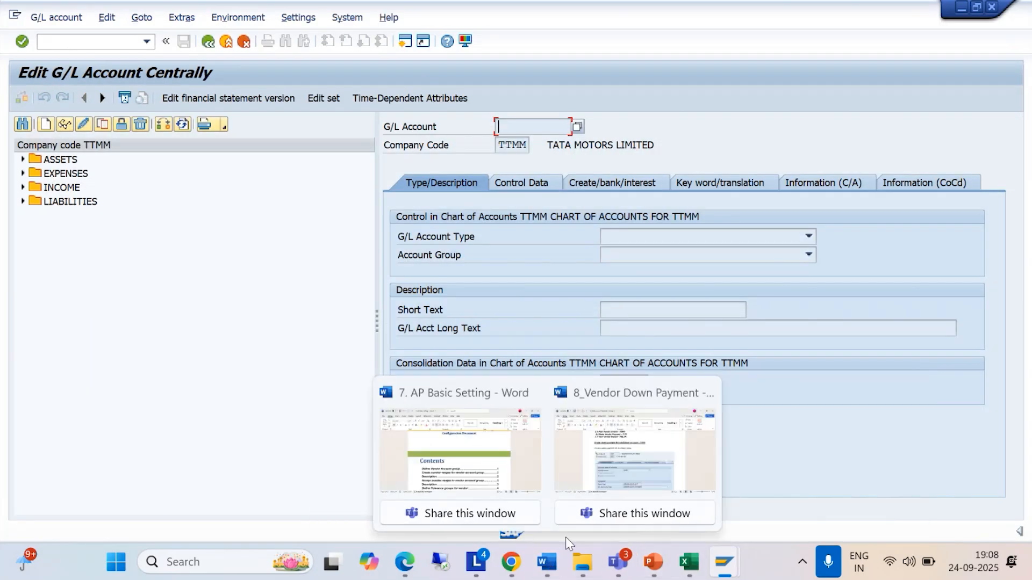
pyautogui.click(607, 471)
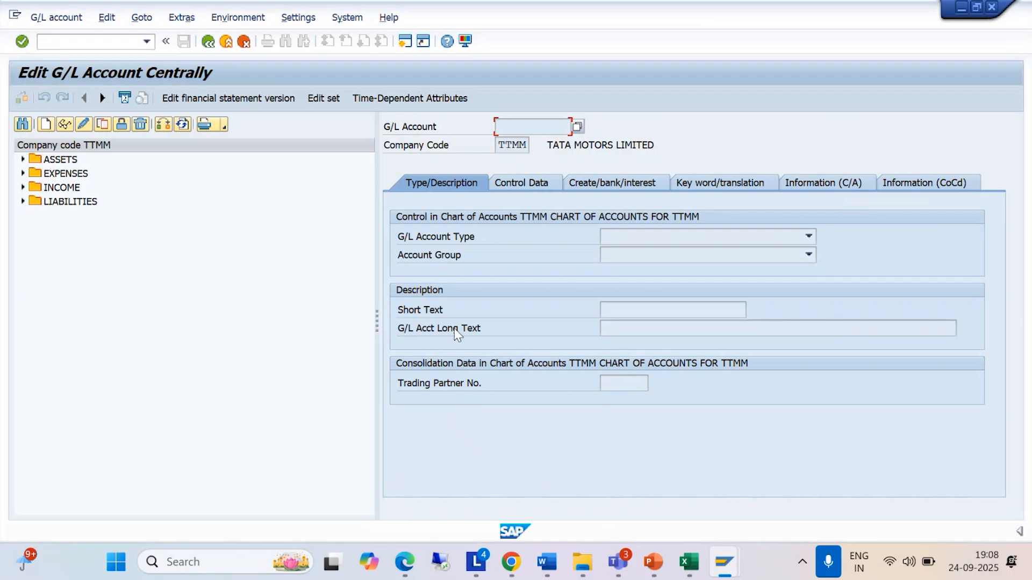
pyautogui.moveTo(548, 561)
pyautogui.click(573, 494)
pyautogui.scroll(-3, 437, 318)
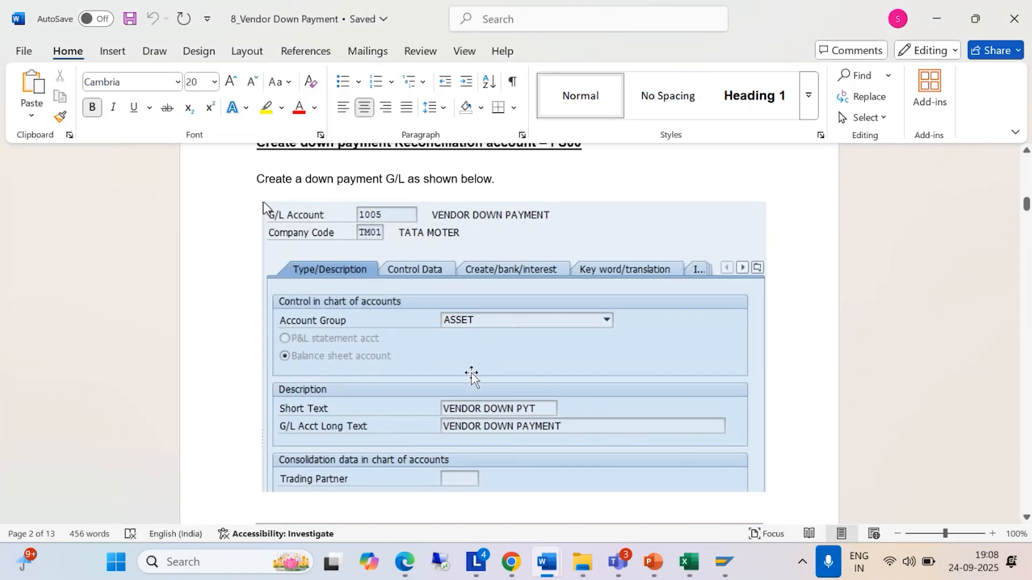
pyautogui.scroll(-1, 471, 375)
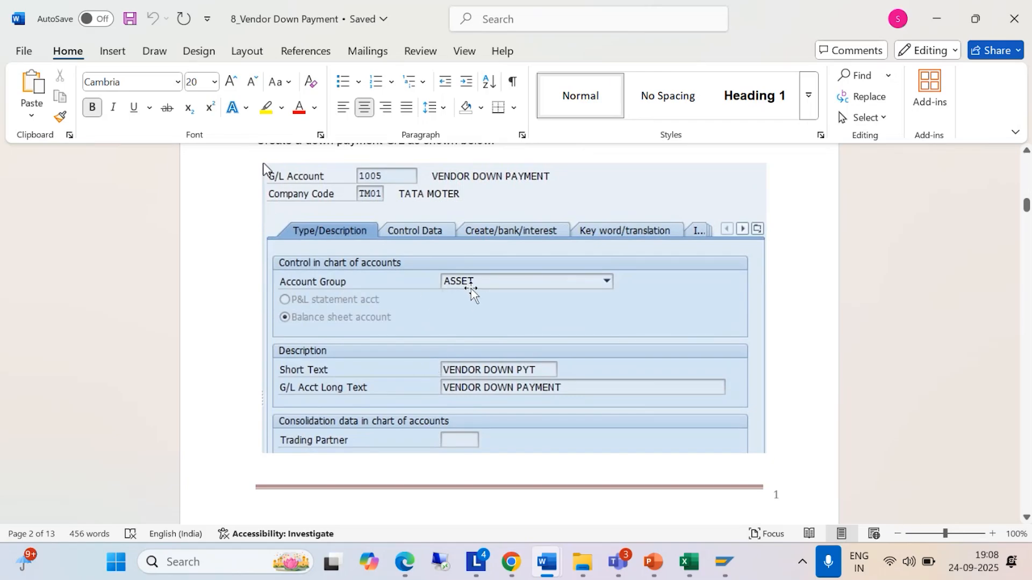
pyautogui.hotkey('alt', 'Tab')
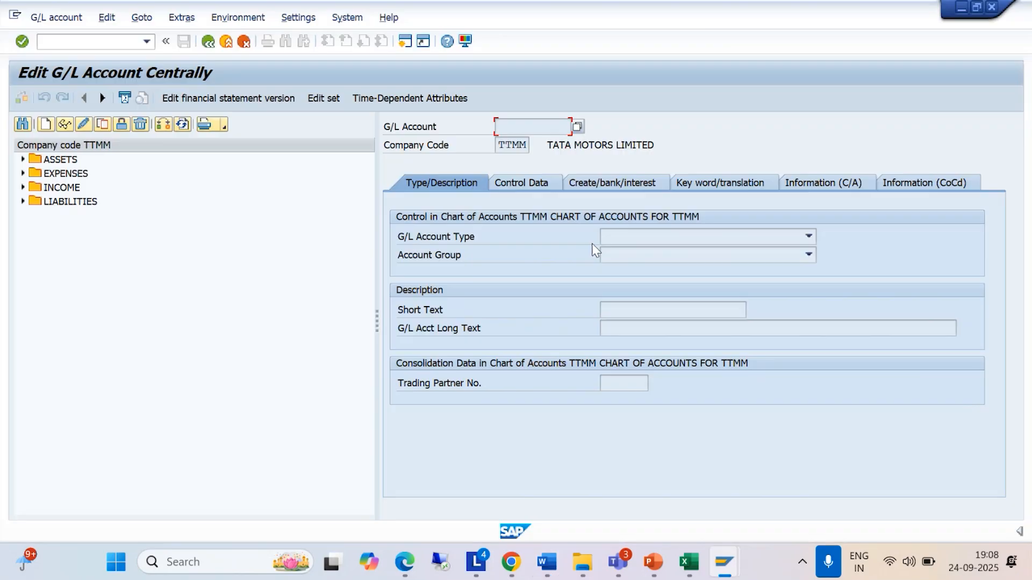
# Step: Expand the ASSETS group and start creating G/L account 1002 in company code BAJM
pyautogui.click(810, 237)
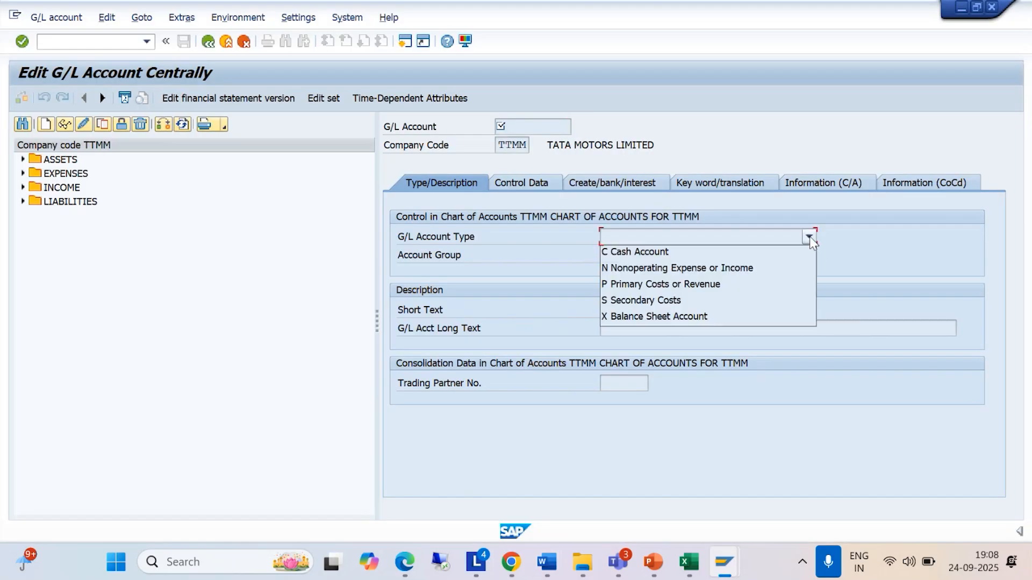
pyautogui.click(336, 234)
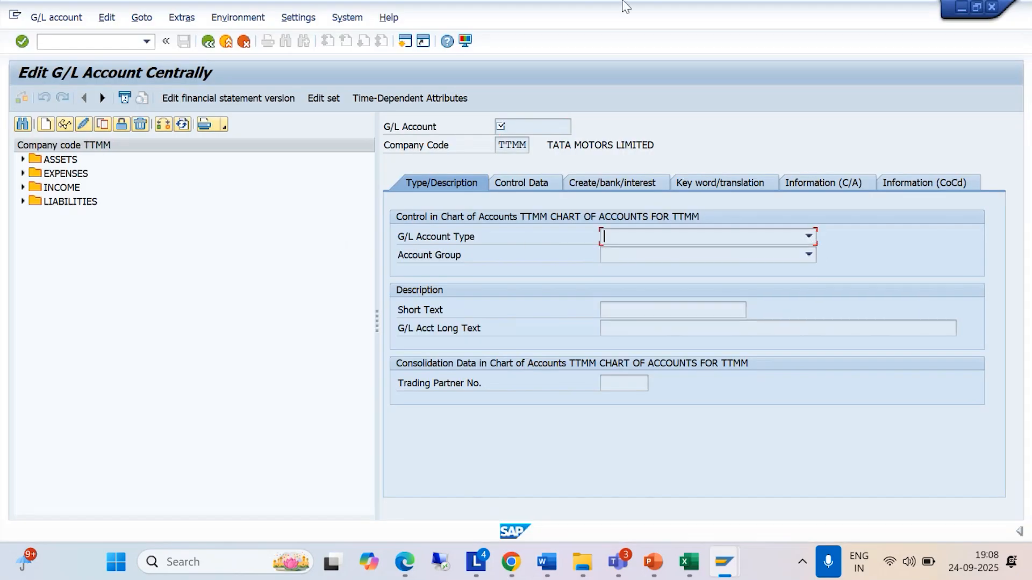
pyautogui.click(23, 160)
pyautogui.click(44, 126)
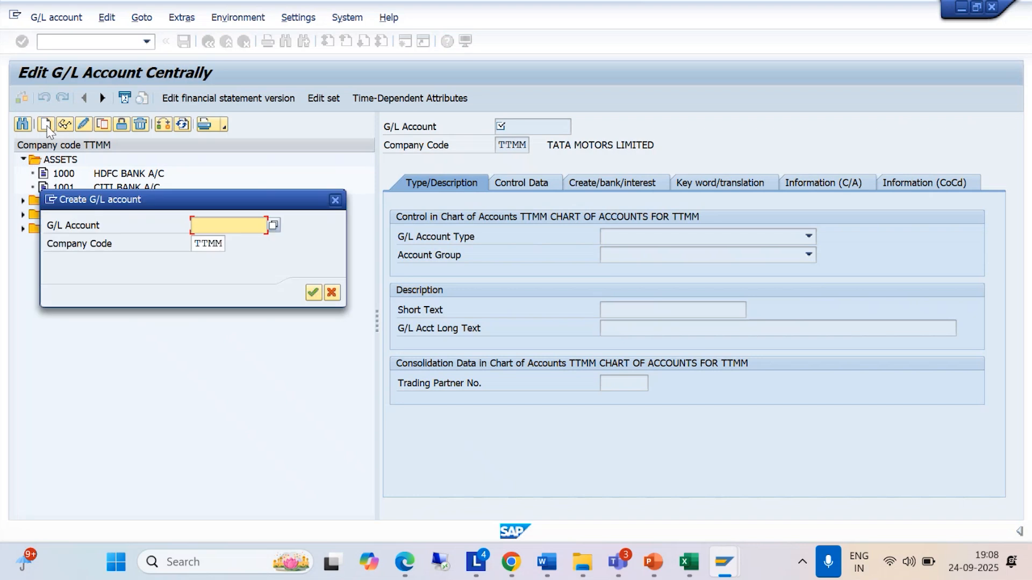
pyautogui.write('1002')
pyautogui.click(197, 243)
pyautogui.moveTo(197, 244); pyautogui.dragTo(233, 246)
pyautogui.write('BAJ')
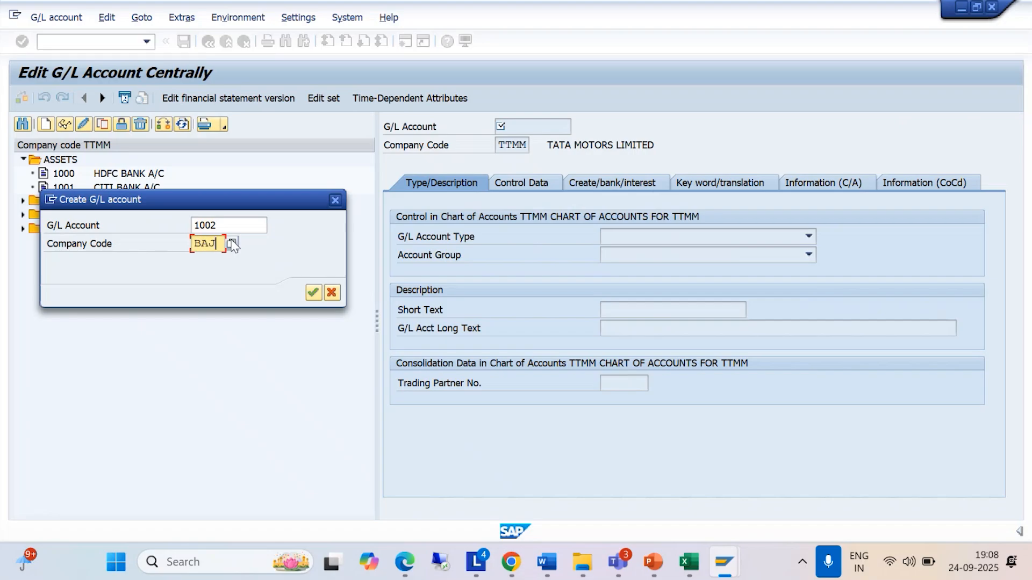
pyautogui.write('M')
pyautogui.click(313, 292)
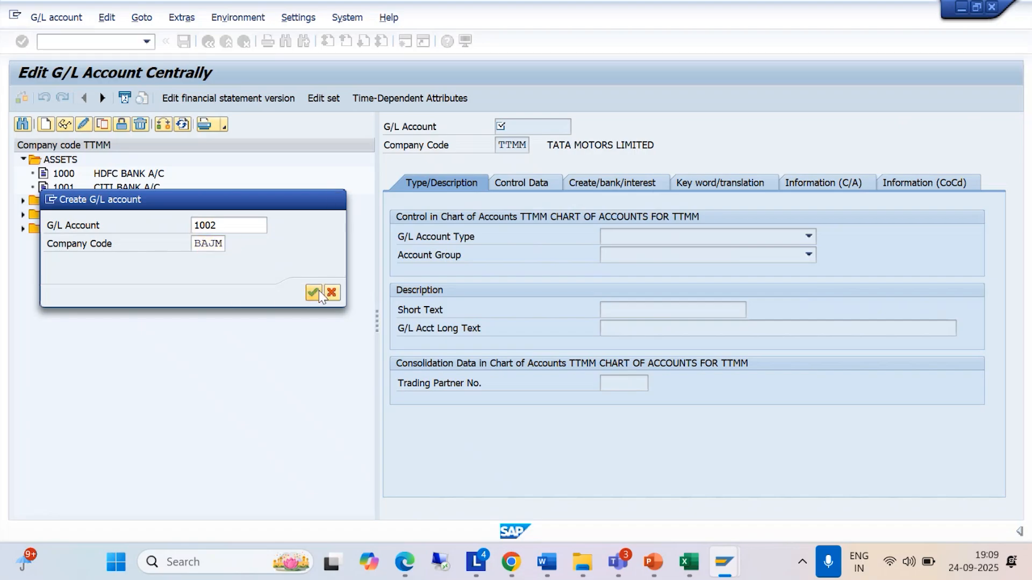
# Step: Set the G/L account type to X Balance Sheet Account and the account group to ASST ASSETS for account 1002
pyautogui.click(812, 237)
pyautogui.click(699, 316)
pyautogui.click(810, 255)
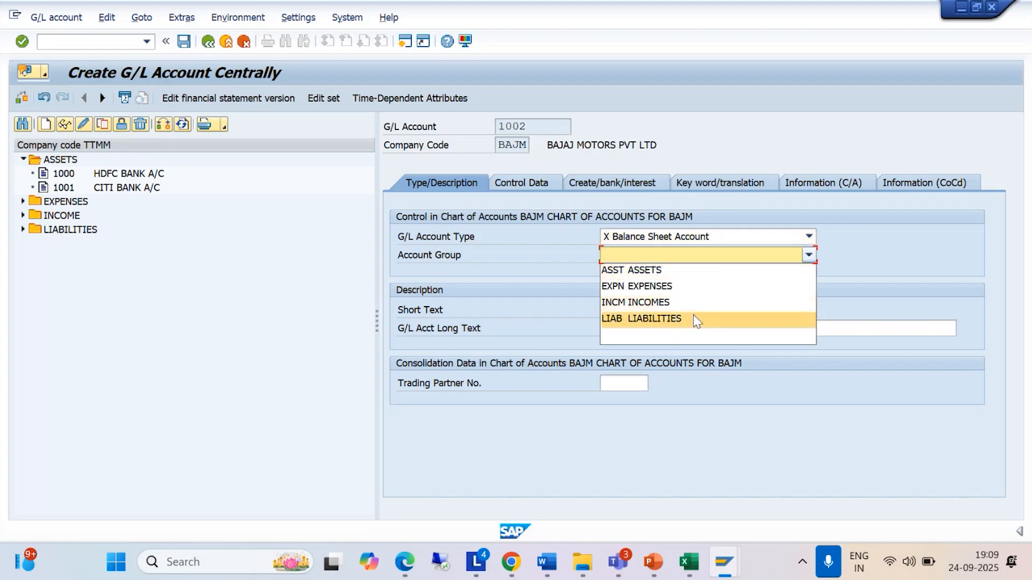
pyautogui.click(660, 271)
# Step: Enter DOWN PAYMENT A/C as the short text and DOEN PAYMENT as the G/L account long text
pyautogui.click(640, 309)
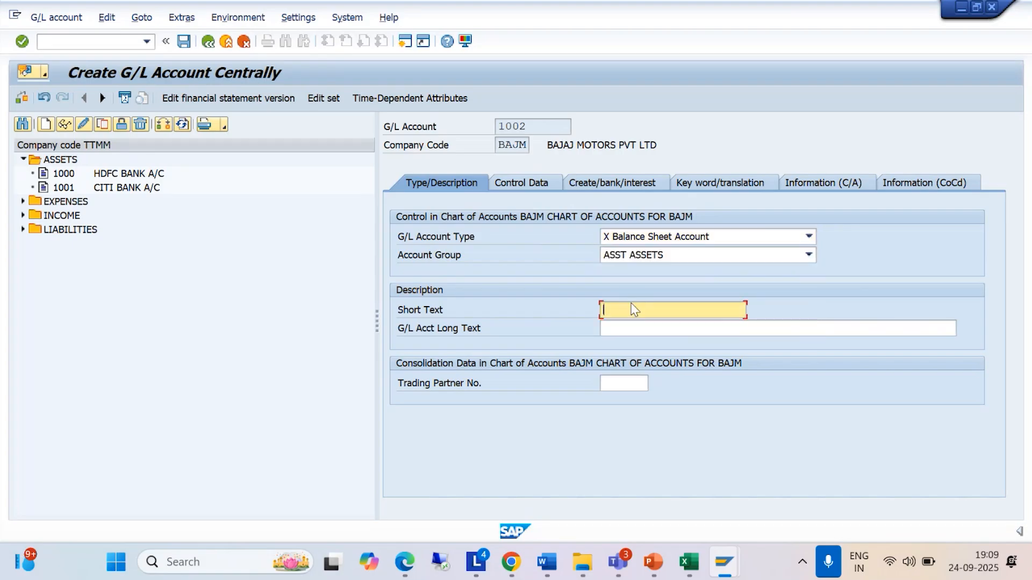
pyautogui.write('D')
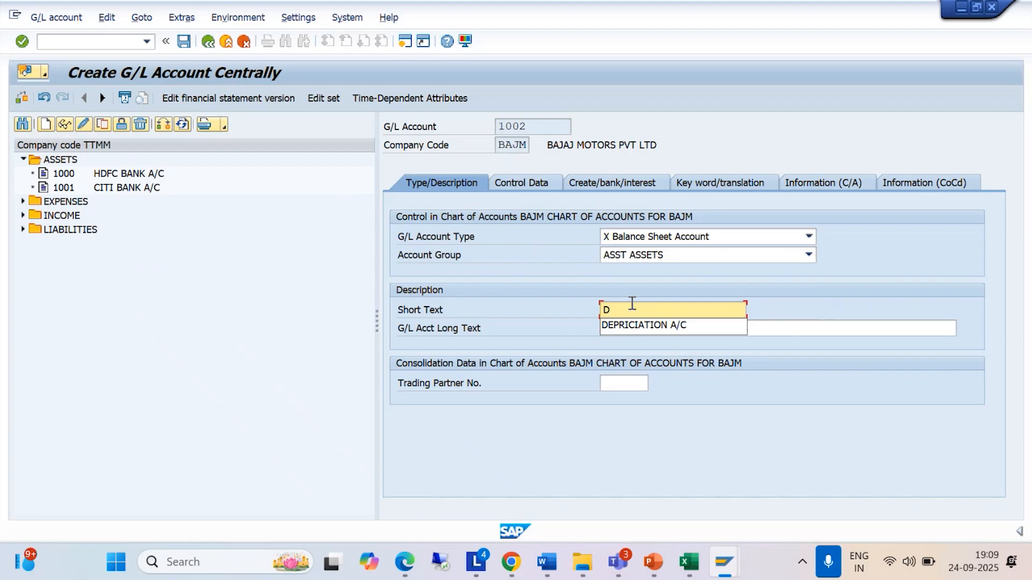
pyautogui.write('WO')
pyautogui.press('BackSpace')
pyautogui.write('OWN')
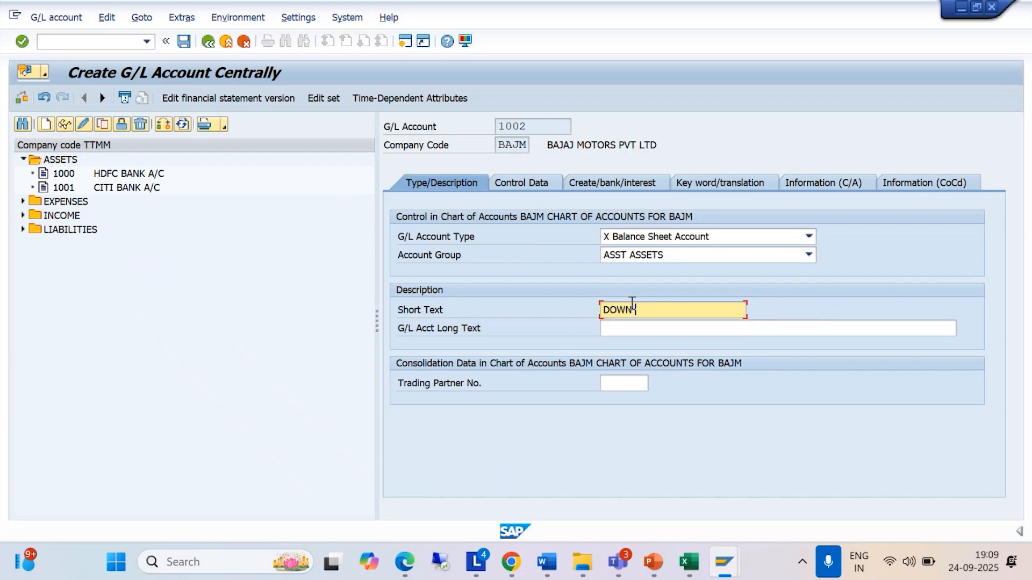
pyautogui.write('-PAYMENT A/C')
pyautogui.click(616, 333)
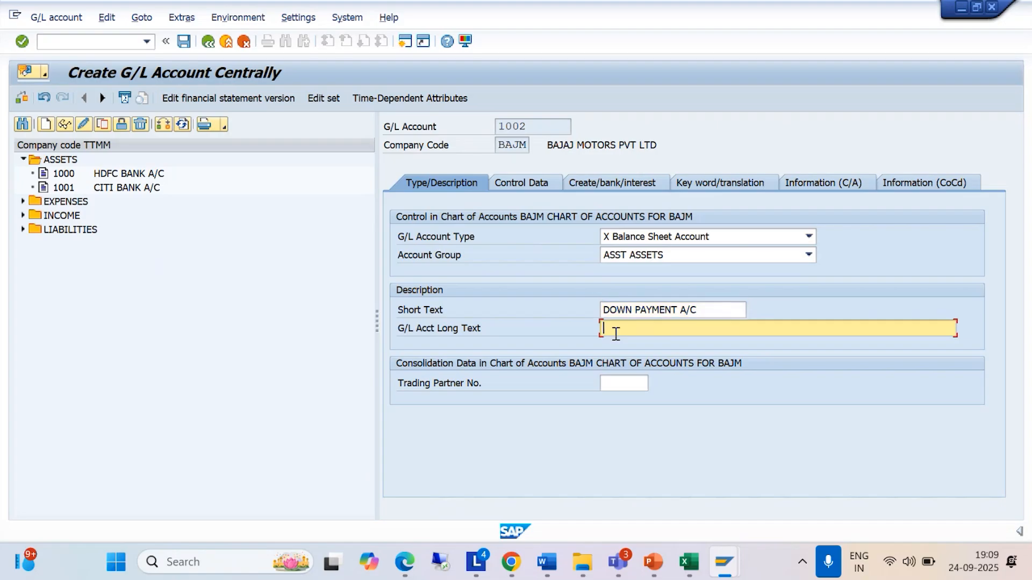
pyautogui.write('DOWN PAYMENT')
# Step: Change the short text to DP RECON A/C and copy it over the G/L account long text
pyautogui.click(633, 311)
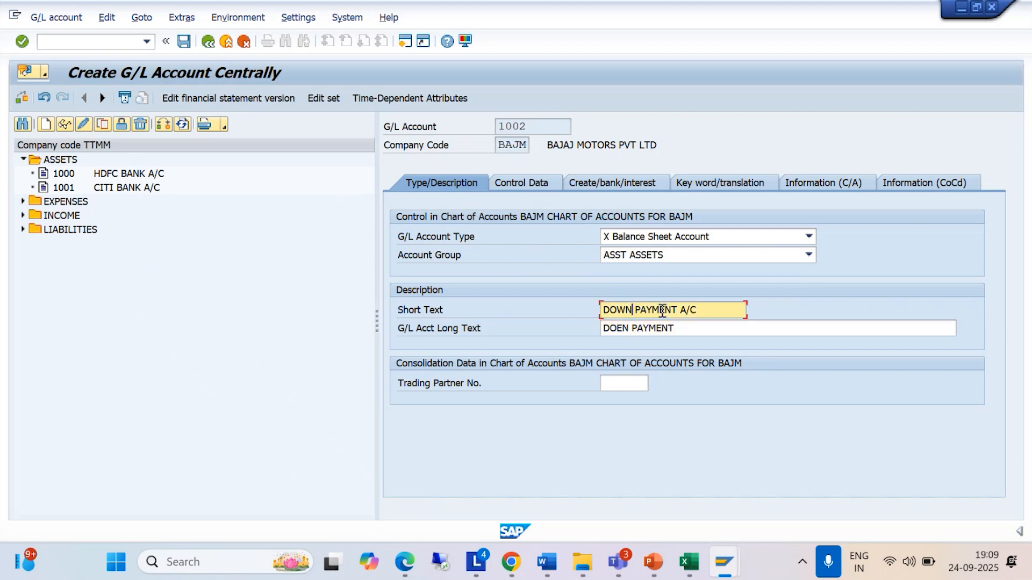
pyautogui.write('RECON')
pyautogui.press('Delete')
pyautogui.press('Delete')
pyautogui.press('Delete')
pyautogui.press('BackSpace')
pyautogui.press('BackSpace')
pyautogui.press('BackSpace')
pyautogui.press('BackSpace')
pyautogui.press('BackSpace')
pyautogui.press('BackSpace')
pyautogui.press('BackSpace')
pyautogui.press('BackSpace')
pyautogui.write('P RECO')
pyautogui.moveTo(683, 307); pyautogui.dragTo(518, 335)
pyautogui.hotkey('ctrl', 'c')
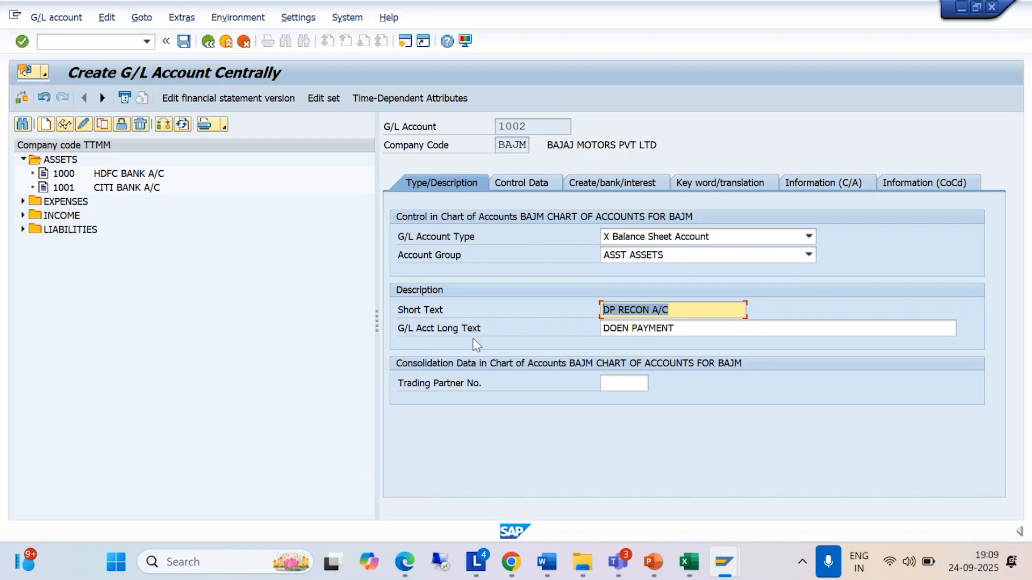
pyautogui.moveTo(679, 328); pyautogui.dragTo(439, 367)
pyautogui.hotkey('ctrl', 'v')
# Step: In the control data, set the reconciliation account type to K Vendors and the sort key to 001
pyautogui.click(521, 182)
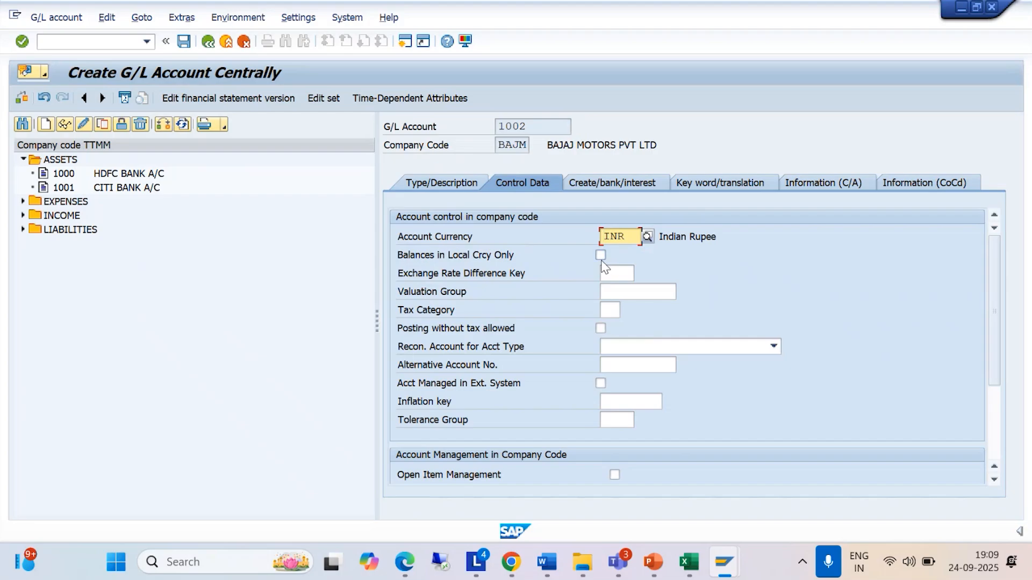
pyautogui.click(778, 349)
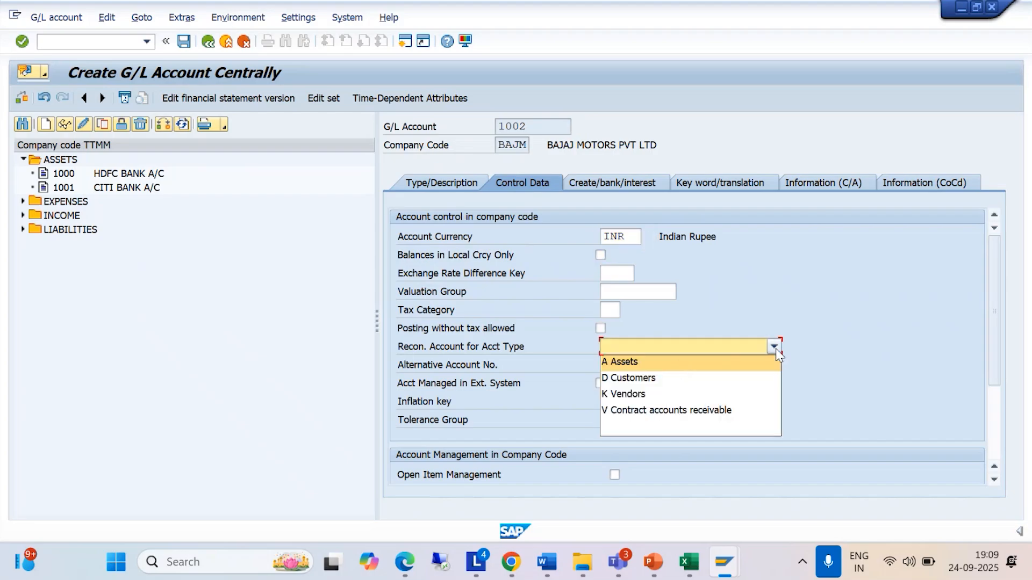
pyautogui.click(624, 397)
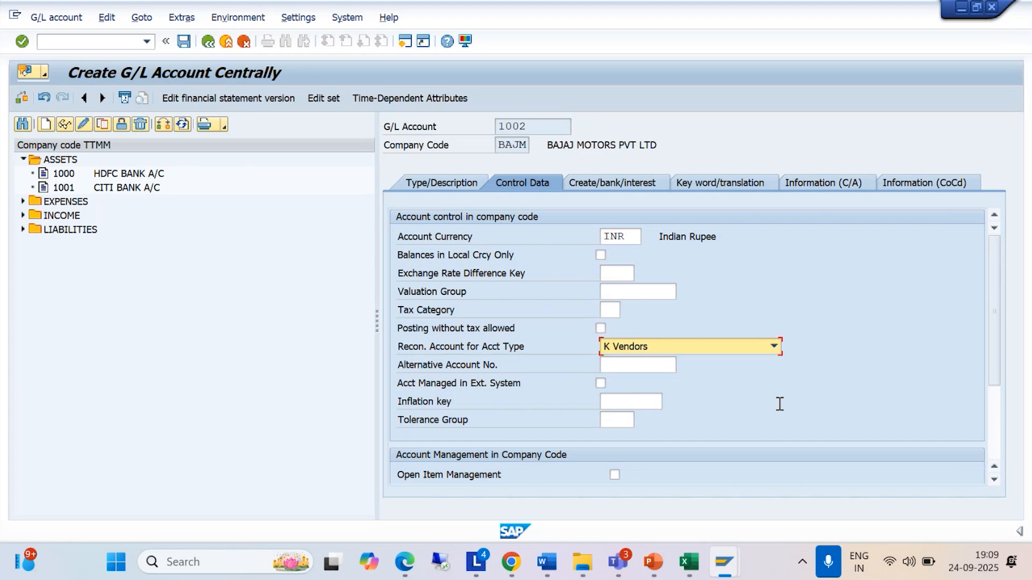
pyautogui.moveTo(993, 369); pyautogui.dragTo(994, 400)
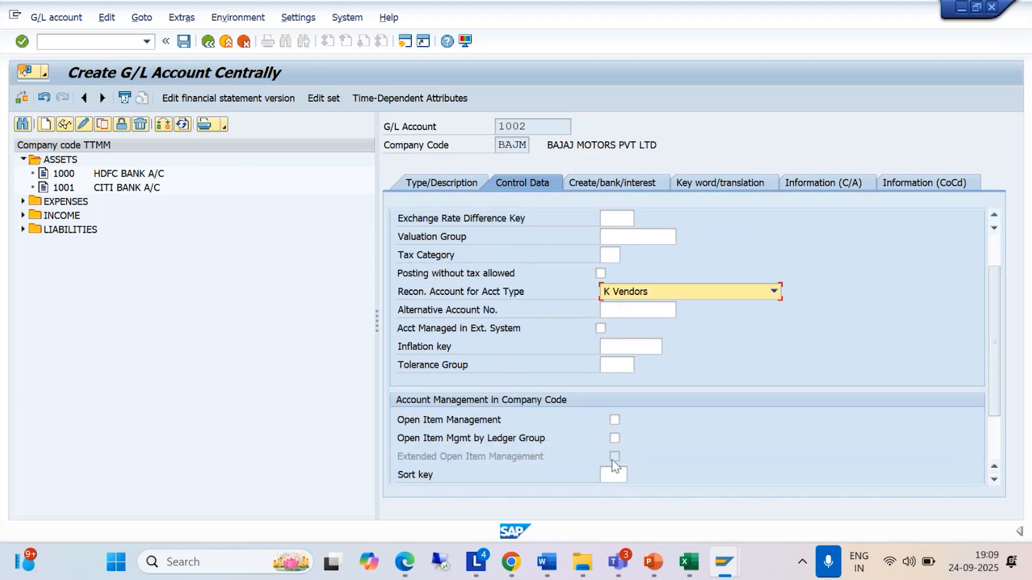
pyautogui.click(614, 475)
pyautogui.write('001')
pyautogui.press('Return')
# Step: Set the account's field status group to G067 for document creation in the company code
pyautogui.click(612, 183)
pyautogui.write('G067')
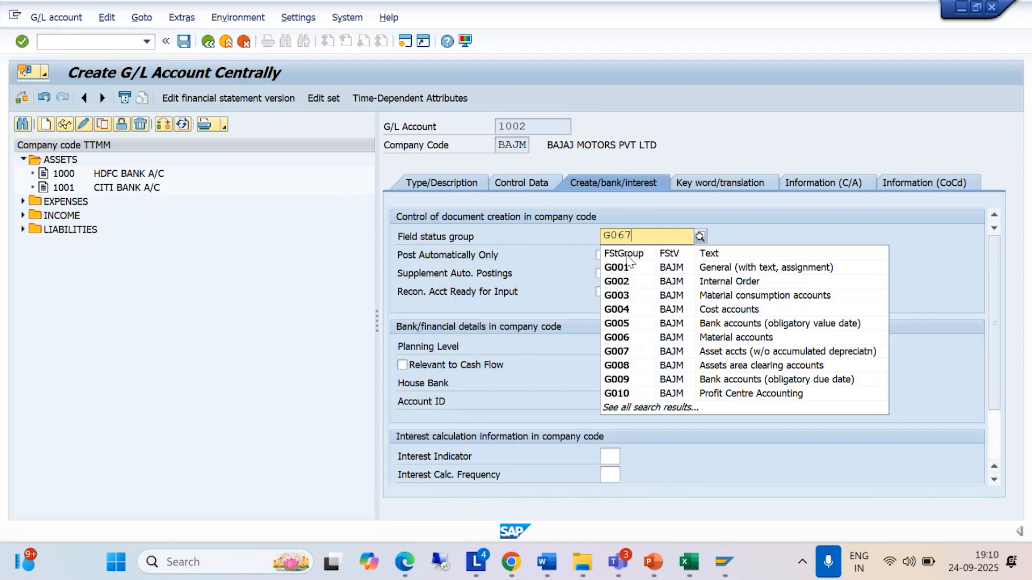
pyautogui.click(704, 267)
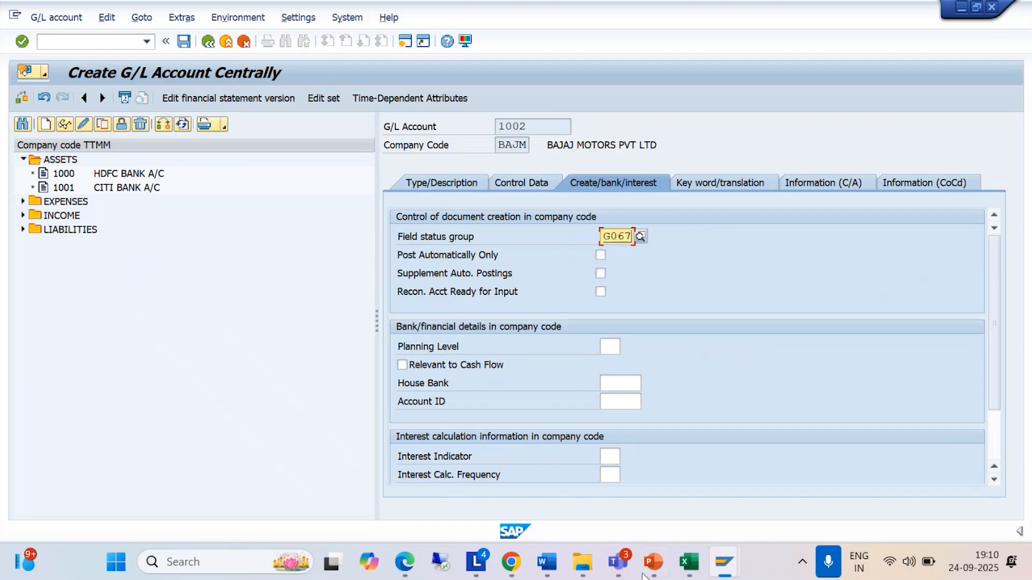
# Step: Compare the entries with the sample control data and field status settings in the 8_Vendor Down Payment Word document
pyautogui.moveTo(547, 572)
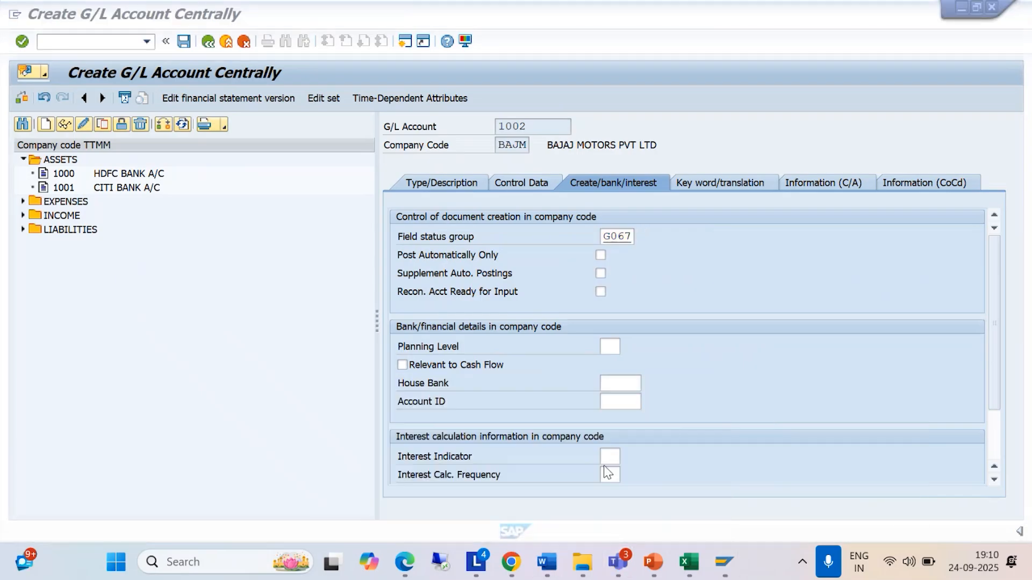
pyautogui.scroll(-2, 560, 398)
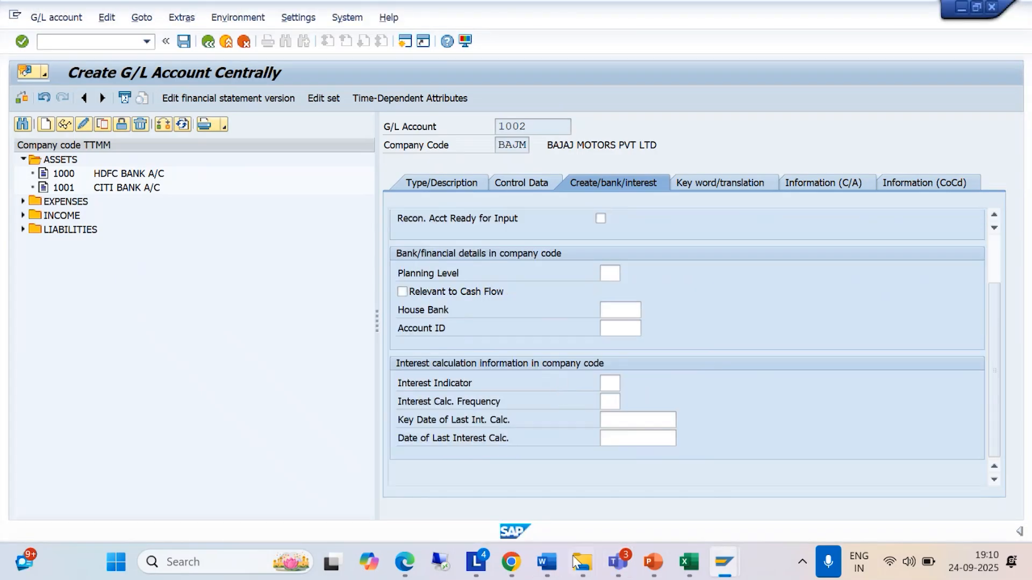
pyautogui.click(643, 458)
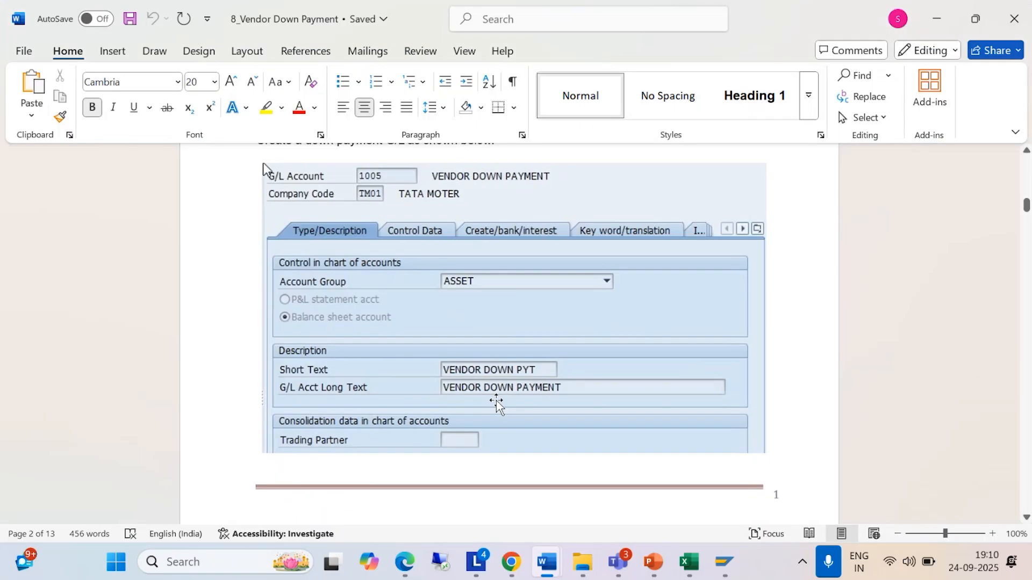
pyautogui.scroll(-6, 562, 383)
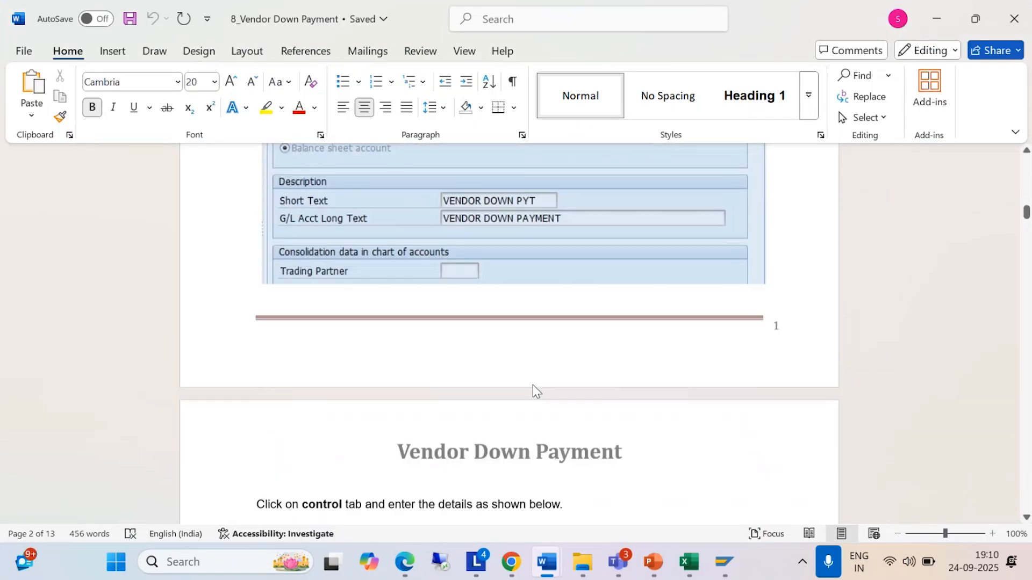
pyautogui.scroll(-6, 530, 387)
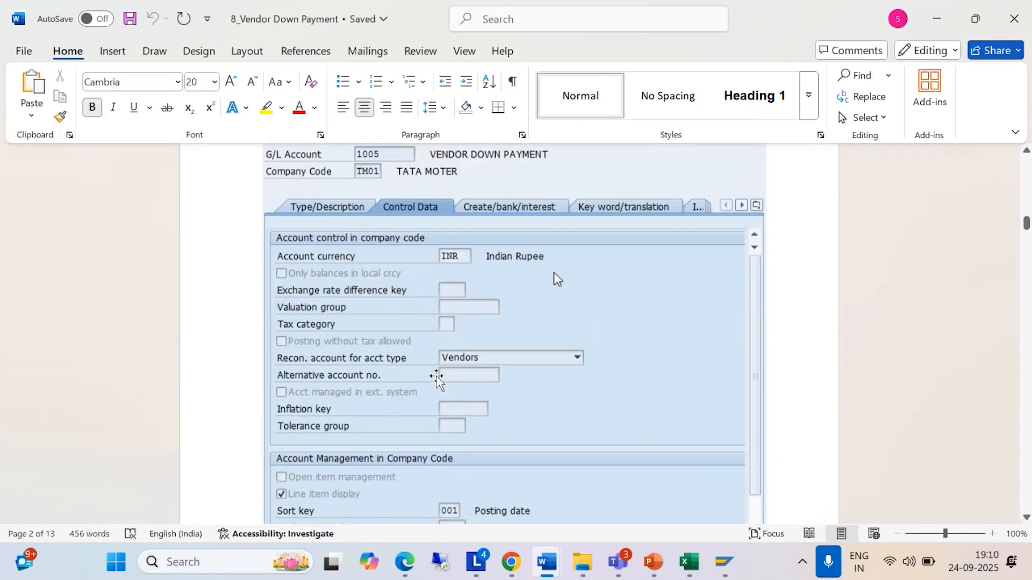
pyautogui.scroll(-3, 554, 245)
pyautogui.scroll(-3, 456, 373)
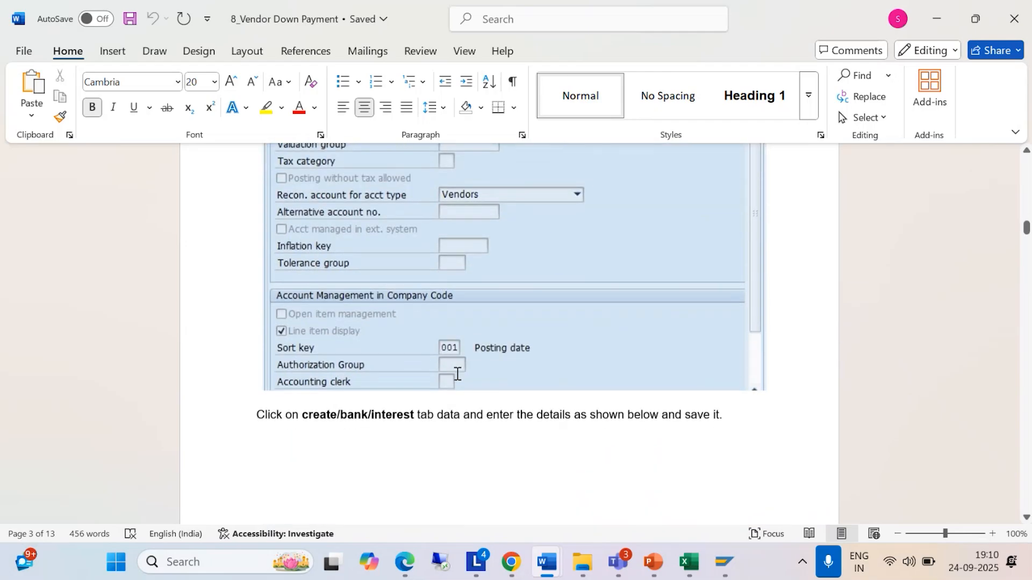
pyautogui.scroll(-12, 392, 363)
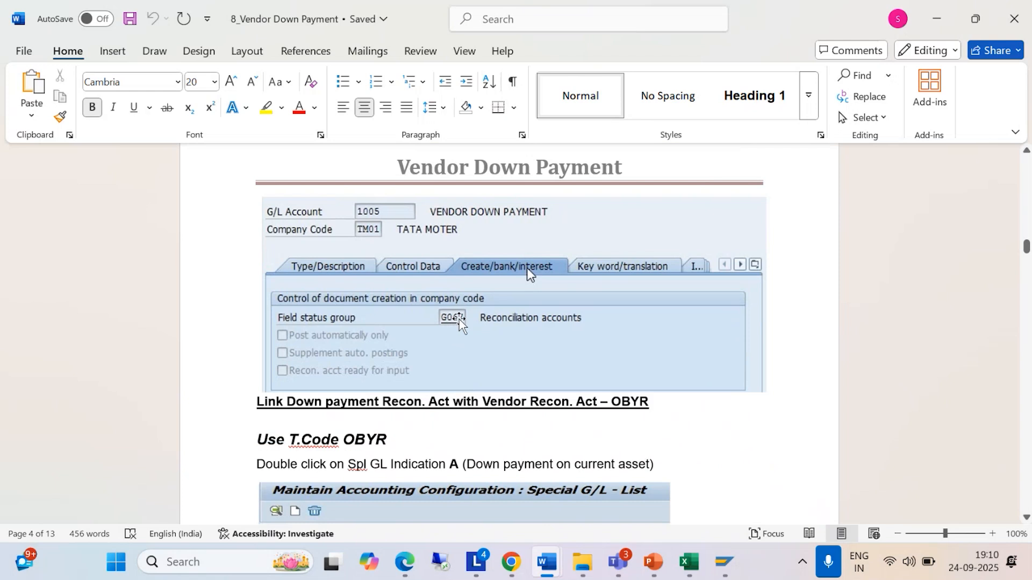
# Step: Return to SAP and save G/L account 1002
pyautogui.click(725, 562)
pyautogui.click(766, 489)
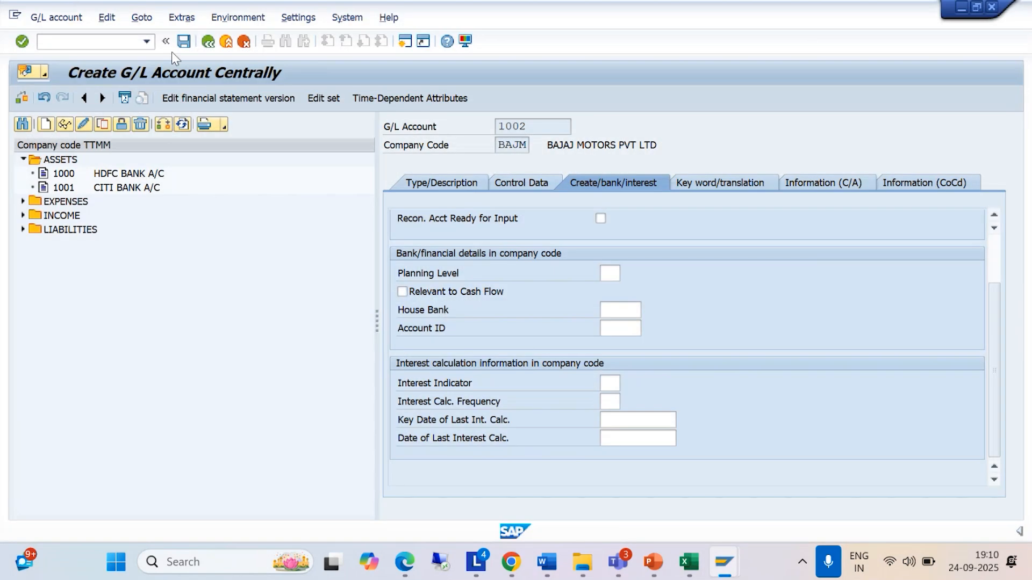
pyautogui.click(184, 43)
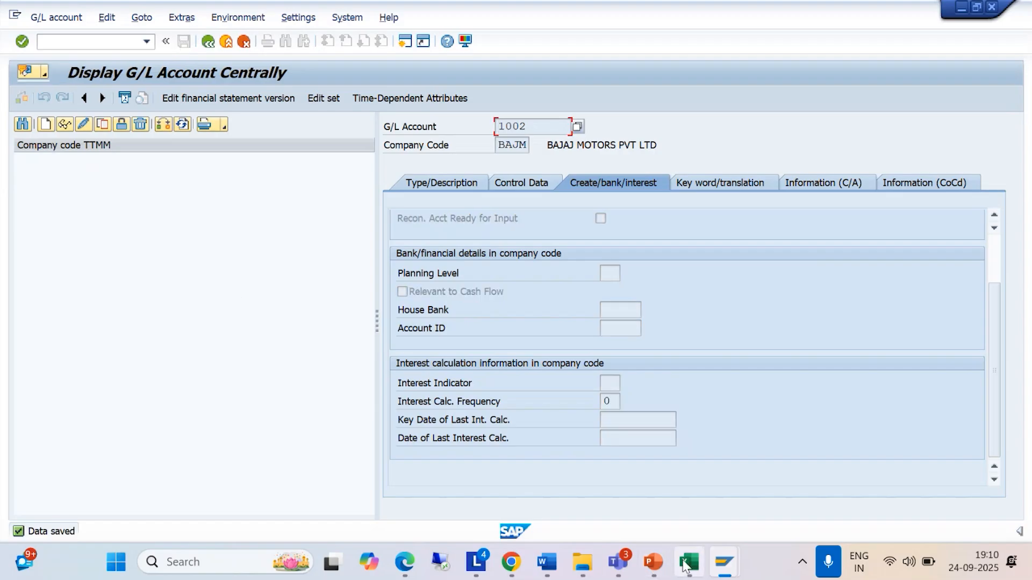
# Step: Look up the transaction for linking the down payment and vendor reconciliation accounts in the 8_Vendor Down Payment Word document, and return to SAP
pyautogui.moveTo(546, 561)
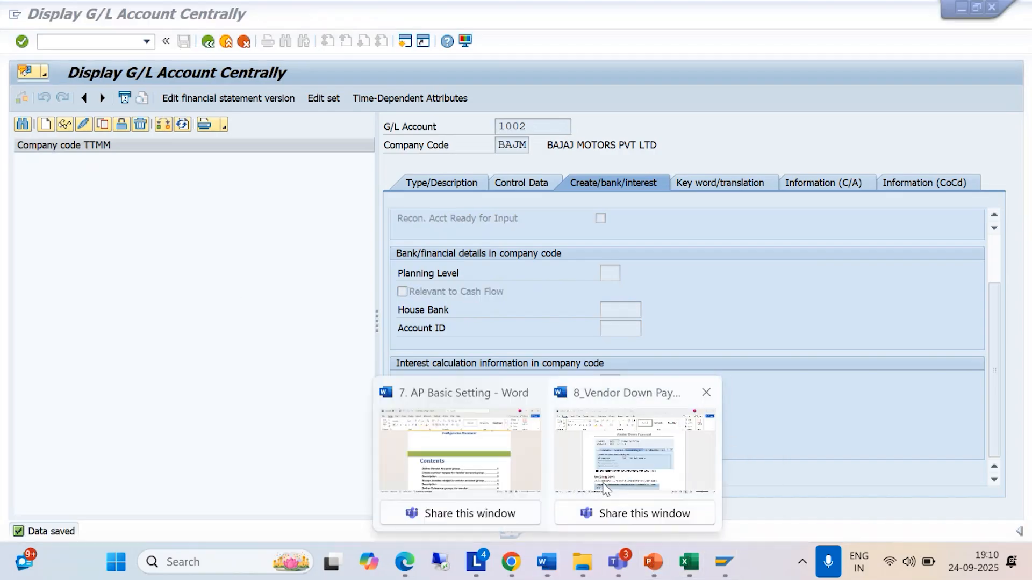
pyautogui.click(634, 452)
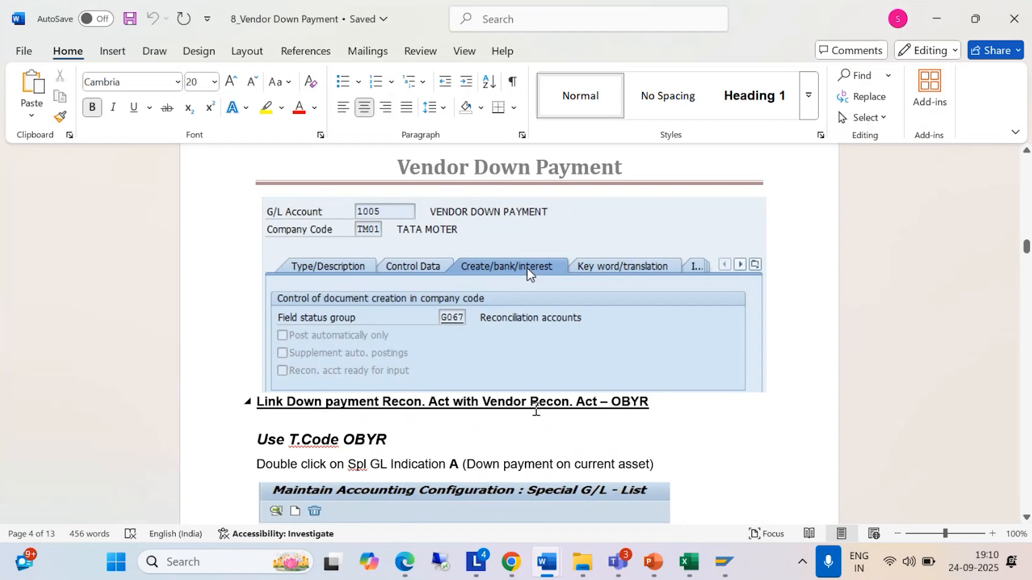
pyautogui.moveTo(611, 403); pyautogui.dragTo(651, 403)
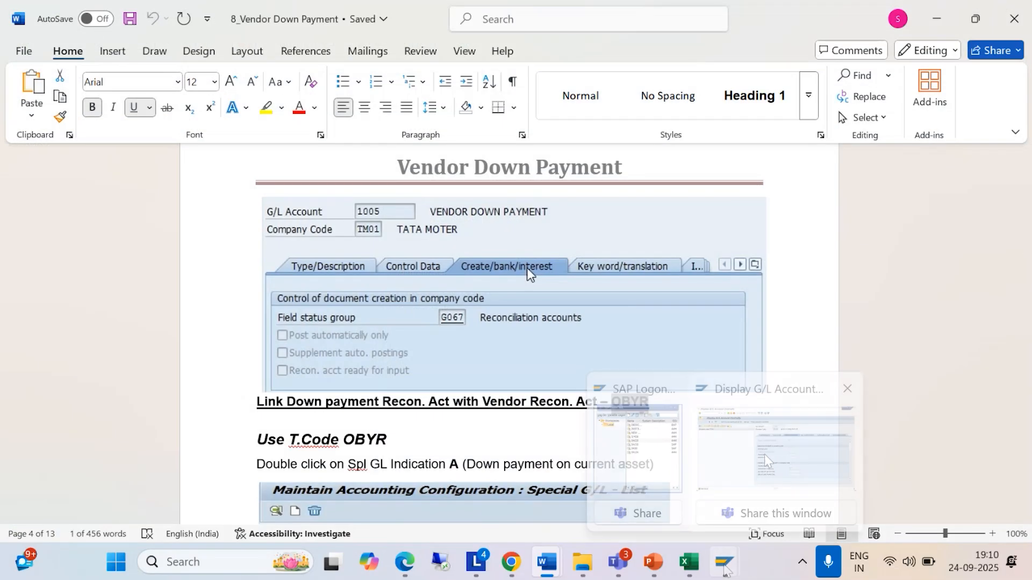
pyautogui.moveTo(720, 564)
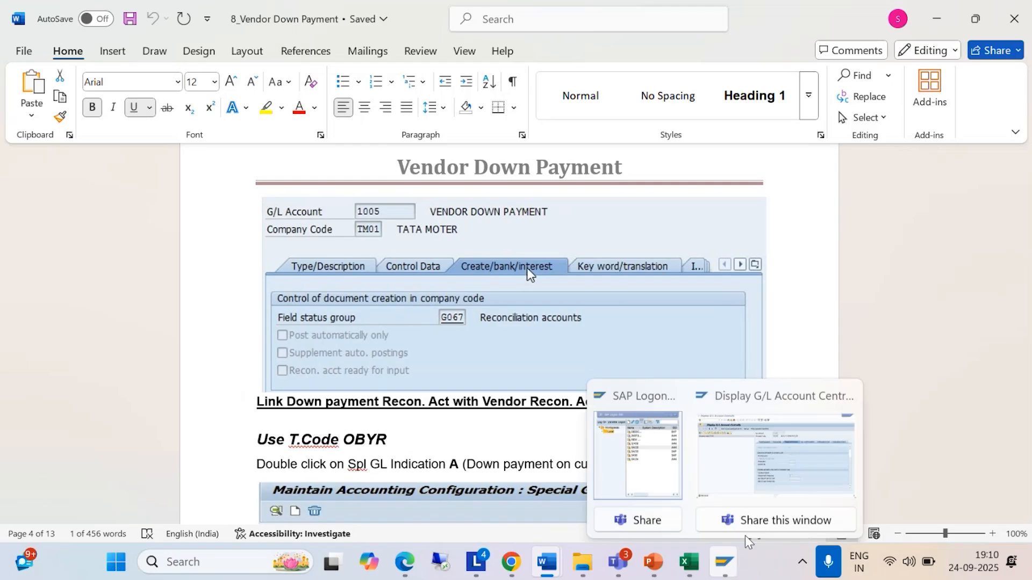
pyautogui.click(768, 472)
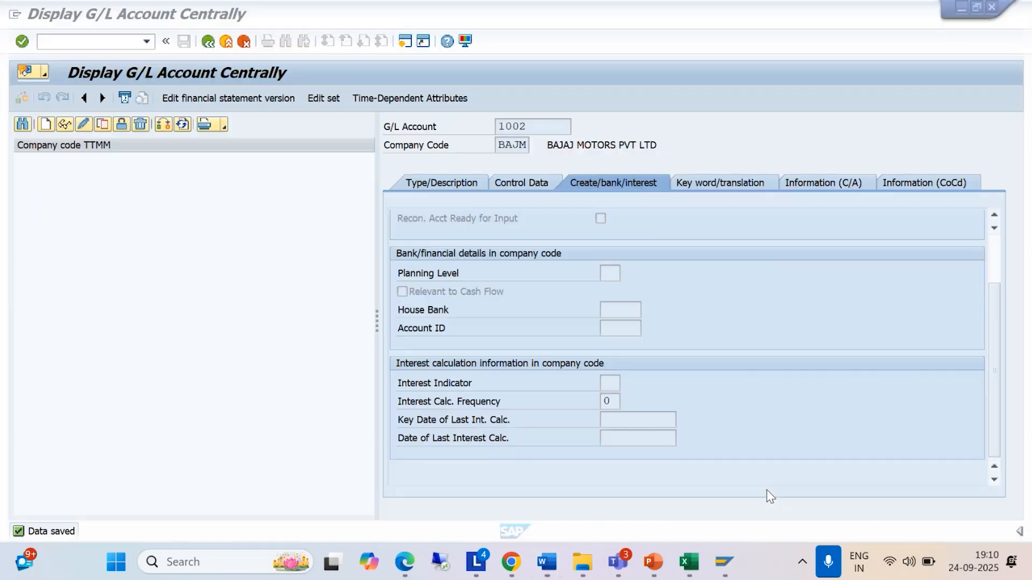
# Step: Run transaction /NOBYR and open special G/L indicator A, Down Payments, Current Assets, for chart of accounts BAJM
pyautogui.click(74, 42)
pyautogui.write('/NO')
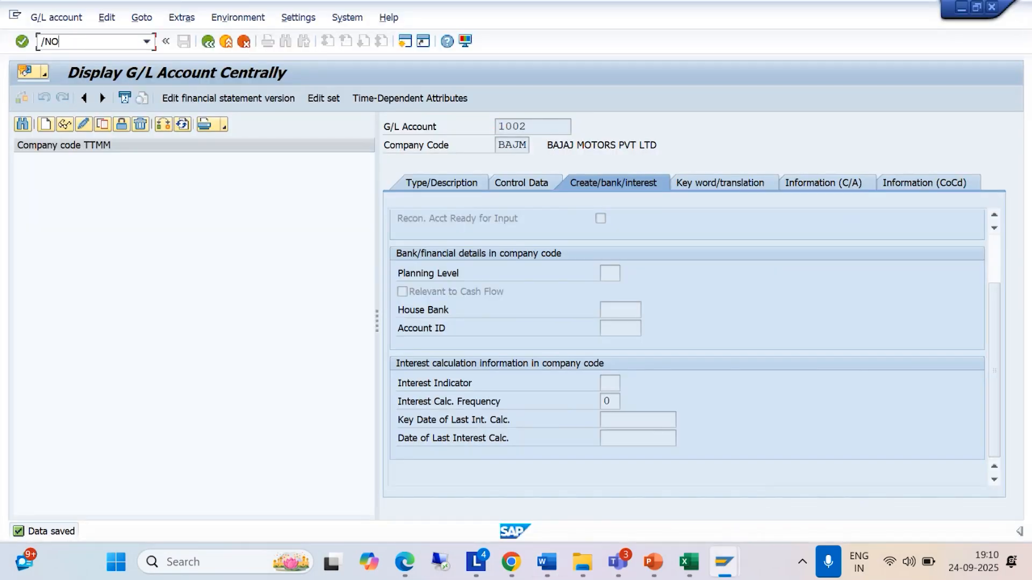
pyautogui.write('BYR')
pyautogui.press('Return')
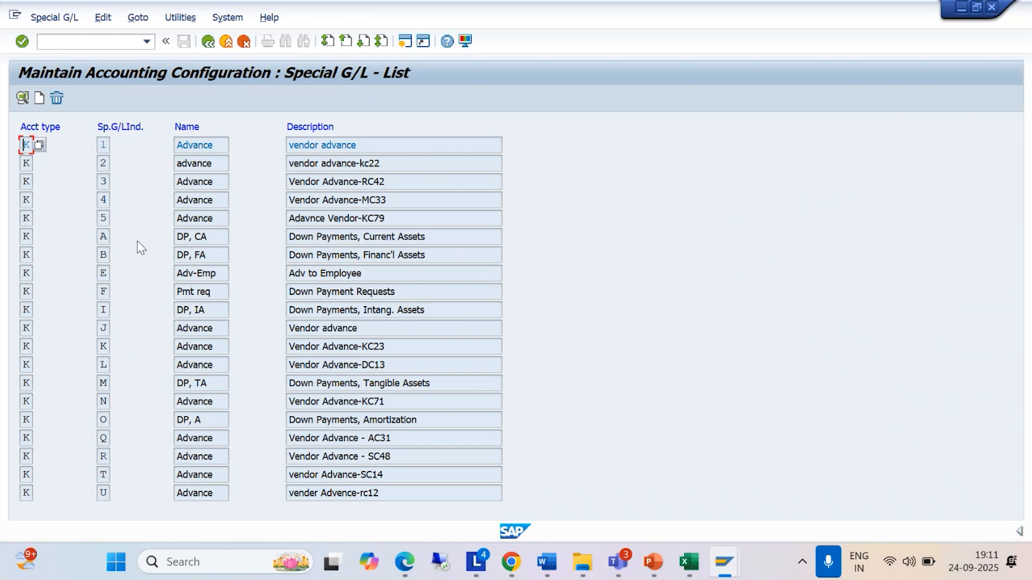
pyautogui.doubleClick(192, 237)
pyautogui.click(412, 384)
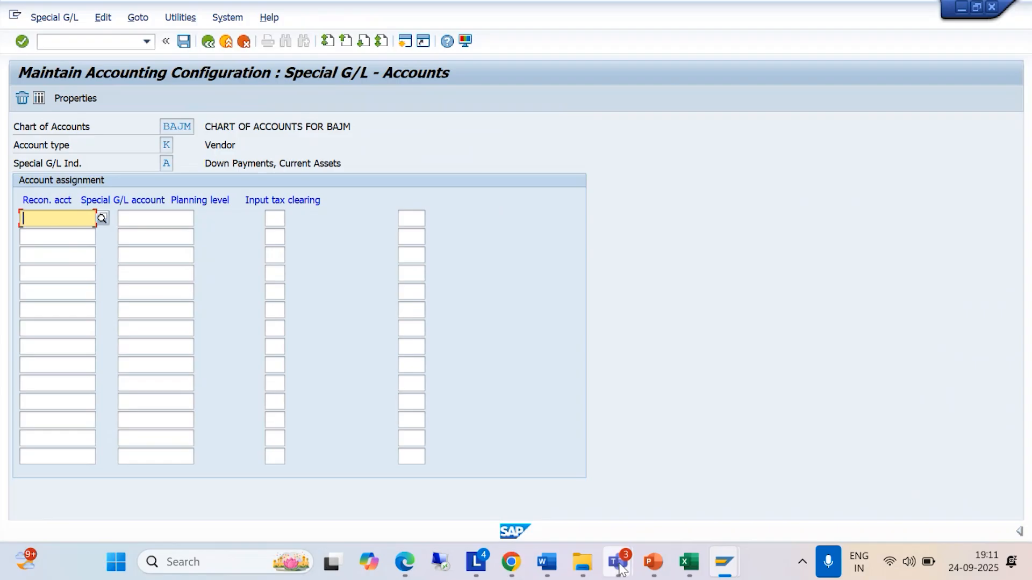
# Step: Check the sample account assignment for special G/L indicator A in the 8_Vendor Down Payment Word document
pyautogui.moveTo(544, 567)
pyautogui.click(596, 475)
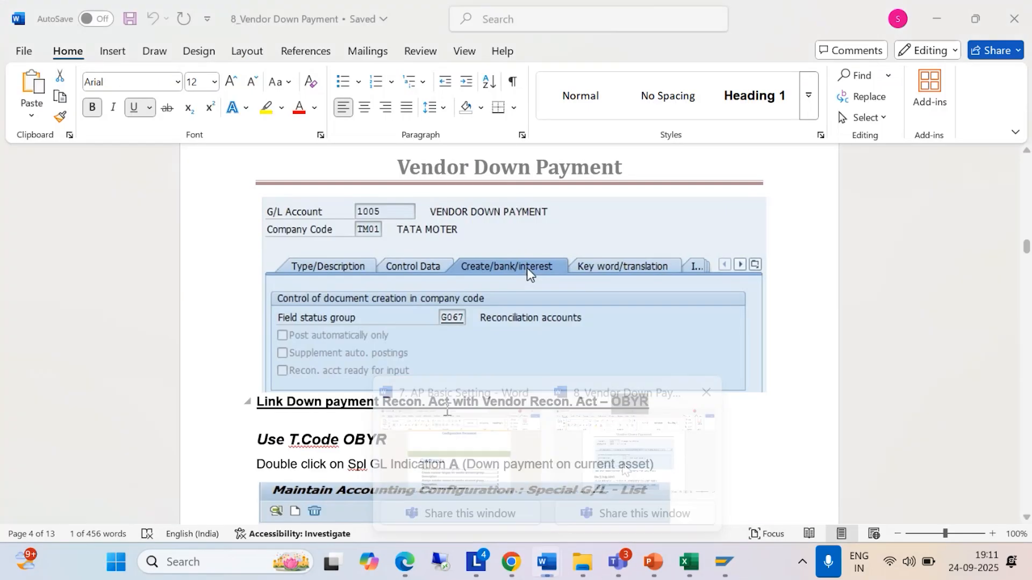
pyautogui.scroll(-9, 527, 258)
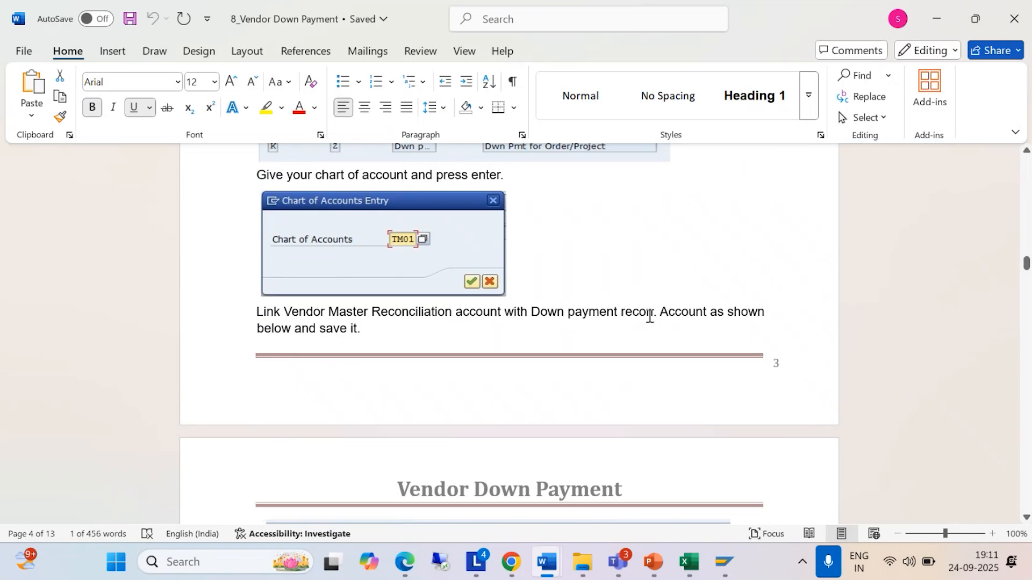
pyautogui.scroll(-6, 502, 339)
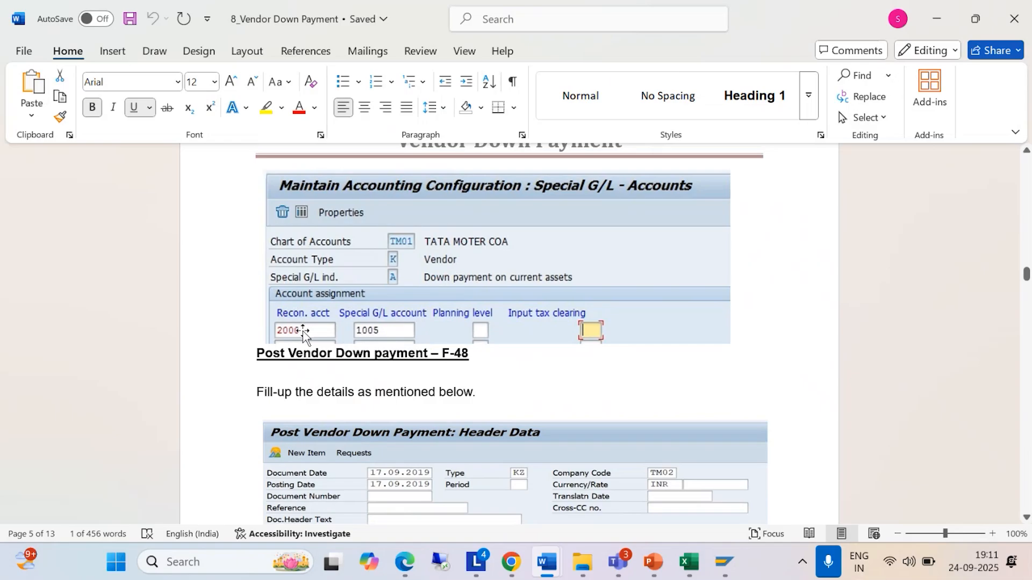
# Step: Return to SAP and choose AP RECON A/C, 2001, as the reconciliation account in the first account assignment row
pyautogui.hotkey('alt', 'Tab')
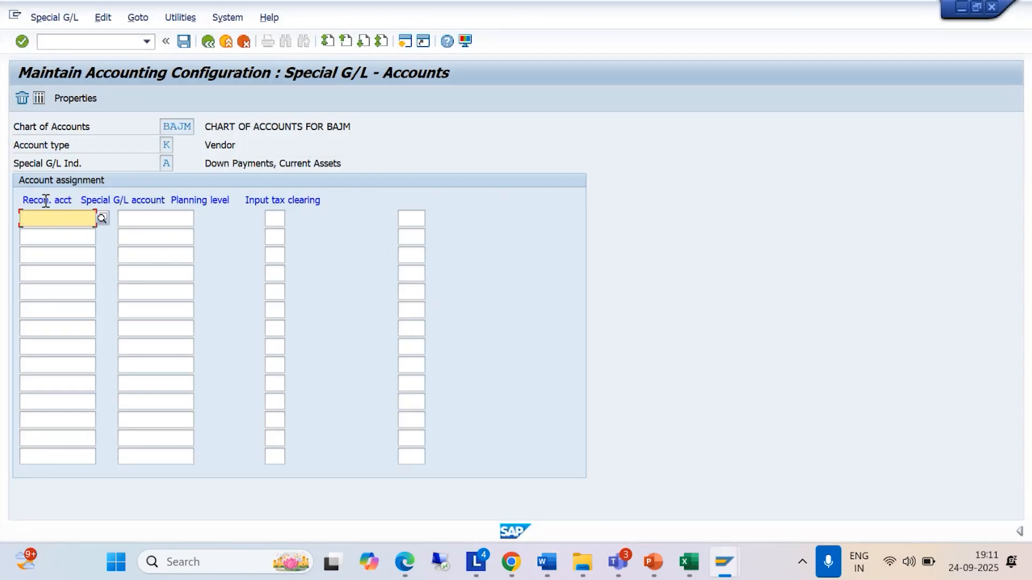
pyautogui.click(103, 219)
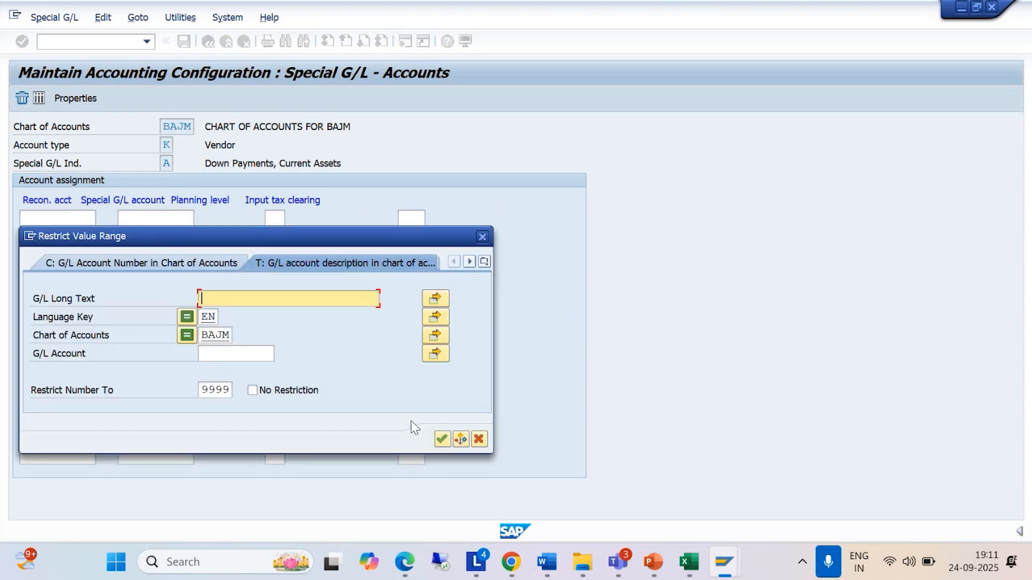
pyautogui.click(442, 440)
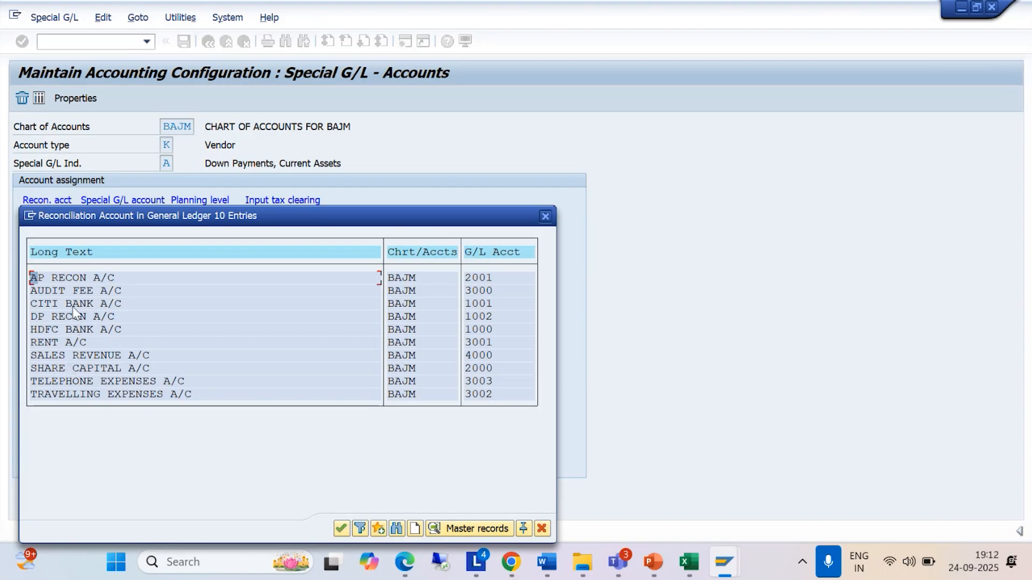
pyautogui.click(77, 277)
pyautogui.doubleClick(77, 278)
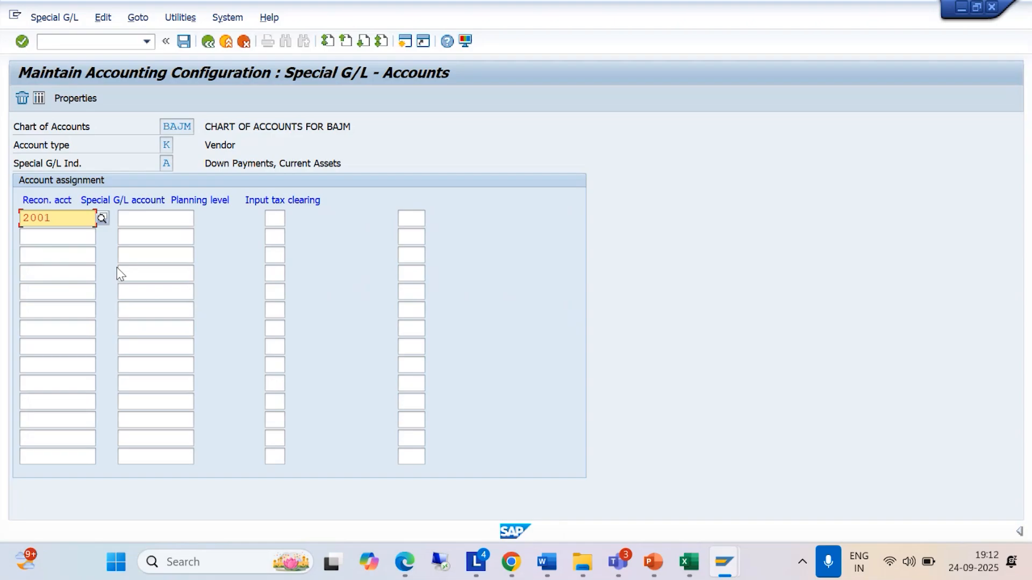
# Step: Choose DP RECON A/C, 1002, as the special G/L account for reconciliation account 2001
pyautogui.click(139, 221)
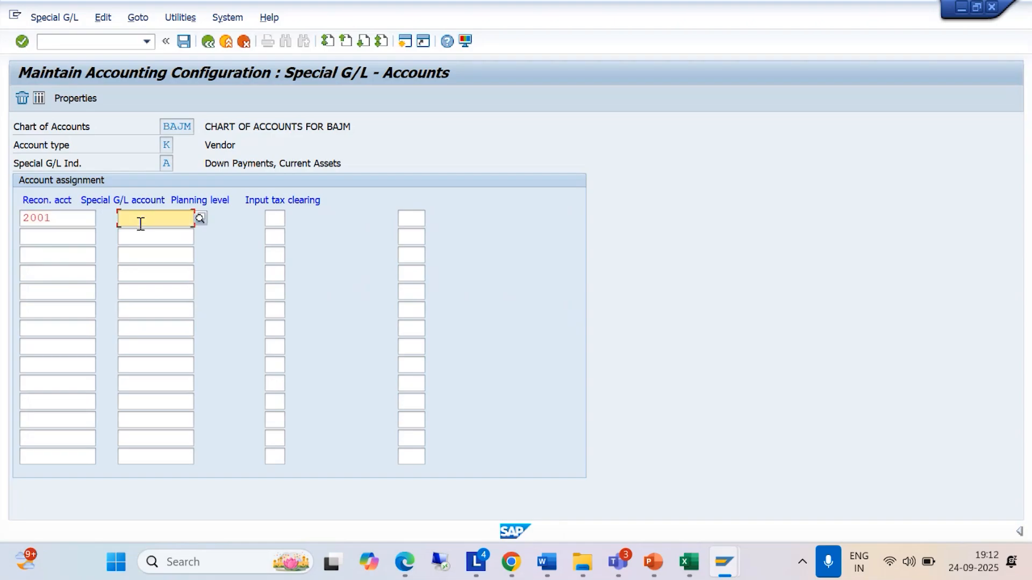
pyautogui.click(201, 220)
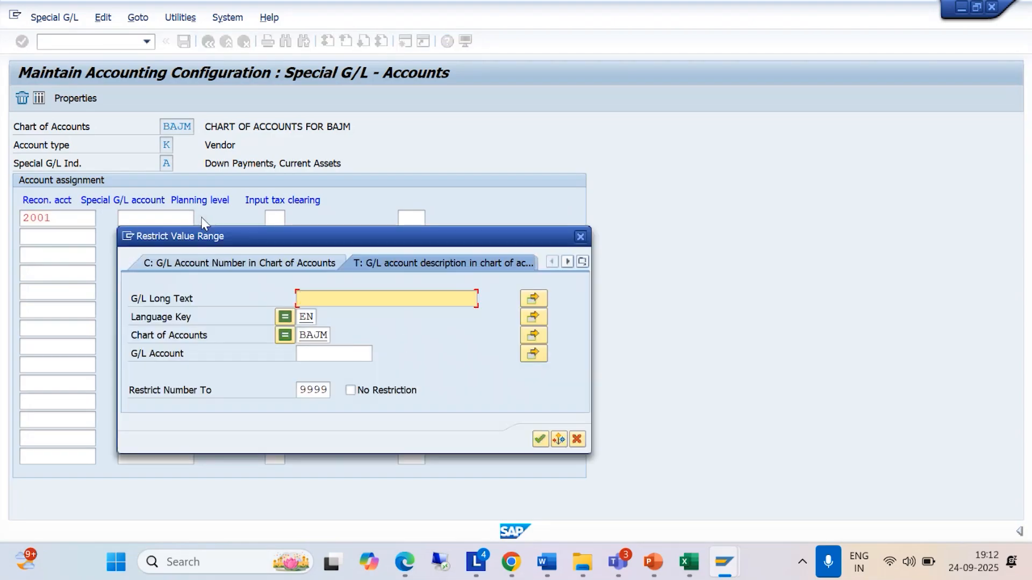
pyautogui.click(538, 439)
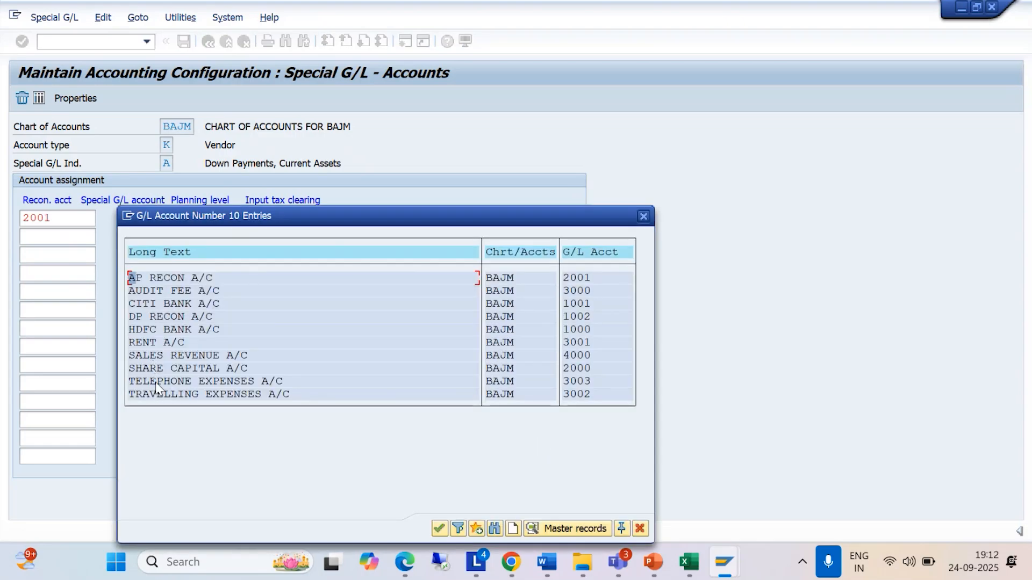
pyautogui.click(159, 314)
pyautogui.doubleClick(159, 314)
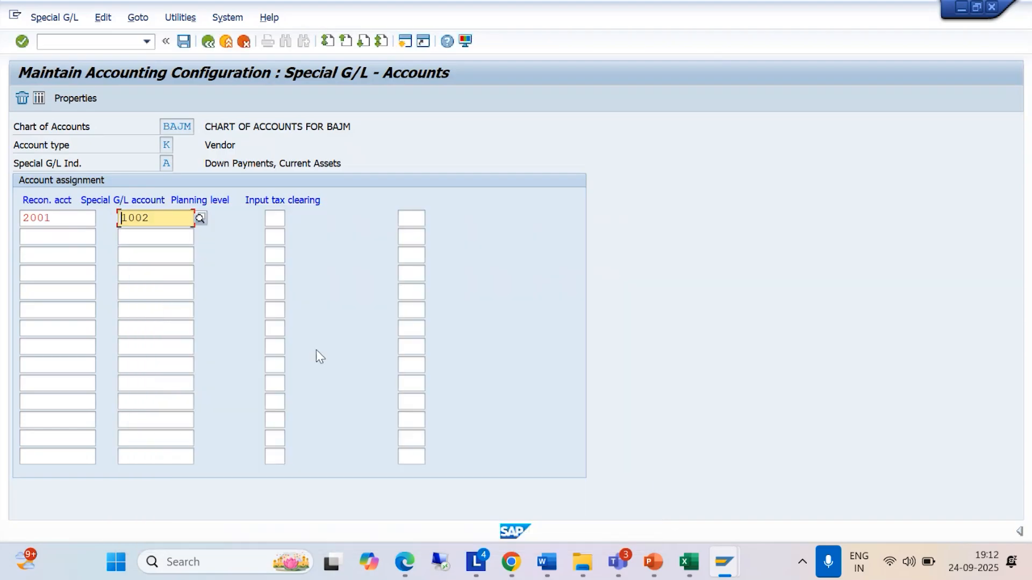
# Step: Compare the account assignment and preview the F-48 posting section in the 8_Vendor Down Payment Word document, and return to SAP
pyautogui.hotkey('alt', 'Tab')
pyautogui.scroll(-4, 411, 446)
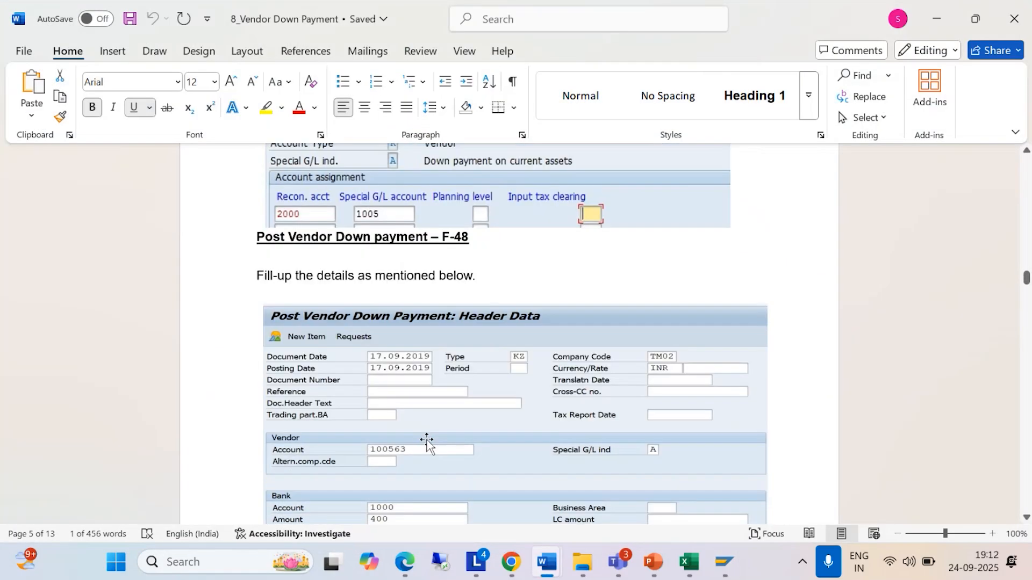
pyautogui.scroll(-1, 411, 449)
pyautogui.scroll(1, 396, 457)
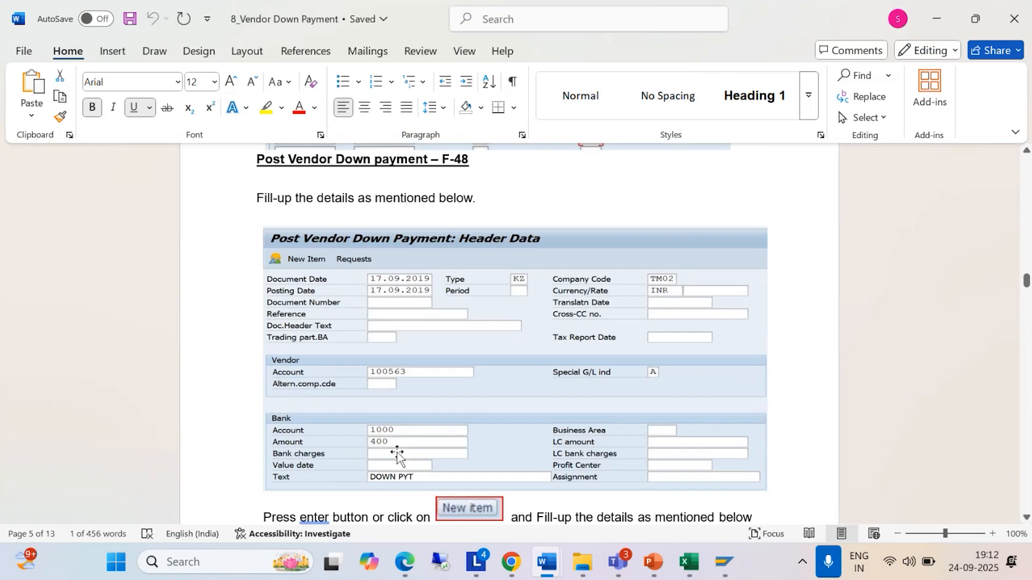
pyautogui.scroll(7, 397, 455)
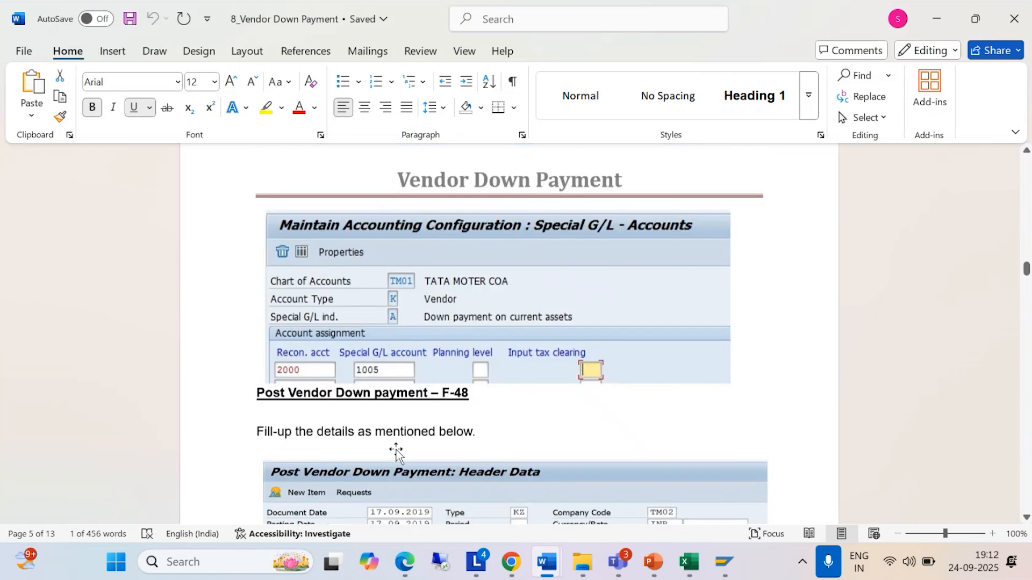
pyautogui.scroll(-3, 390, 451)
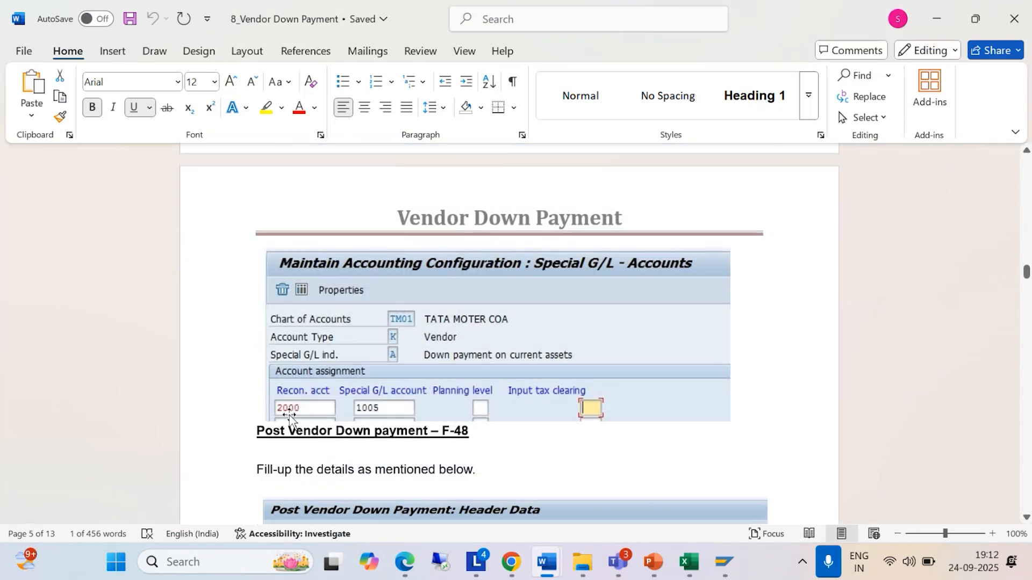
pyautogui.hotkey('alt', 'Tab')
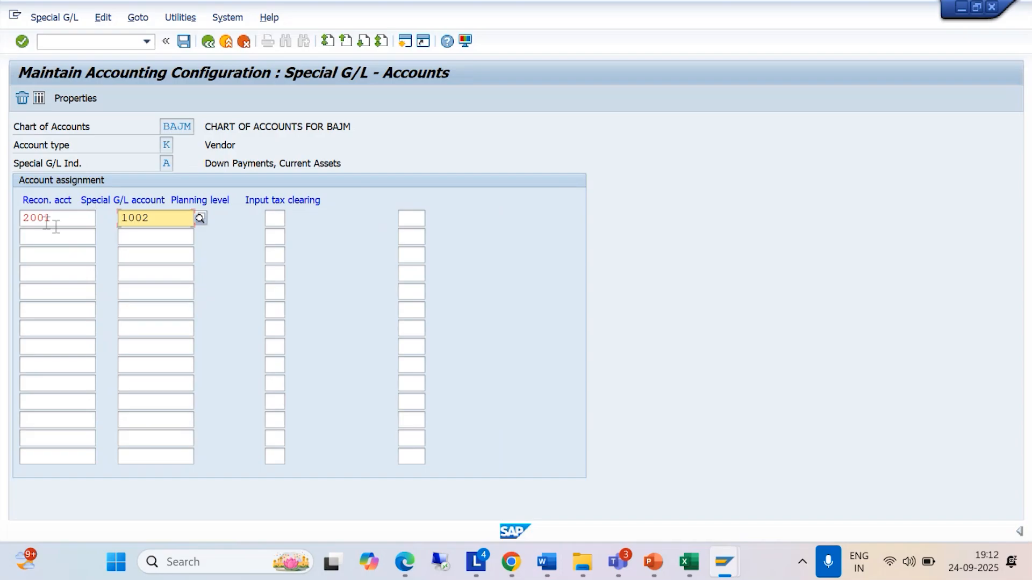
pyautogui.hotkey('alt', 'Tab')
pyautogui.hotkey('alt', 'Tab')
pyautogui.moveTo(625, 575)
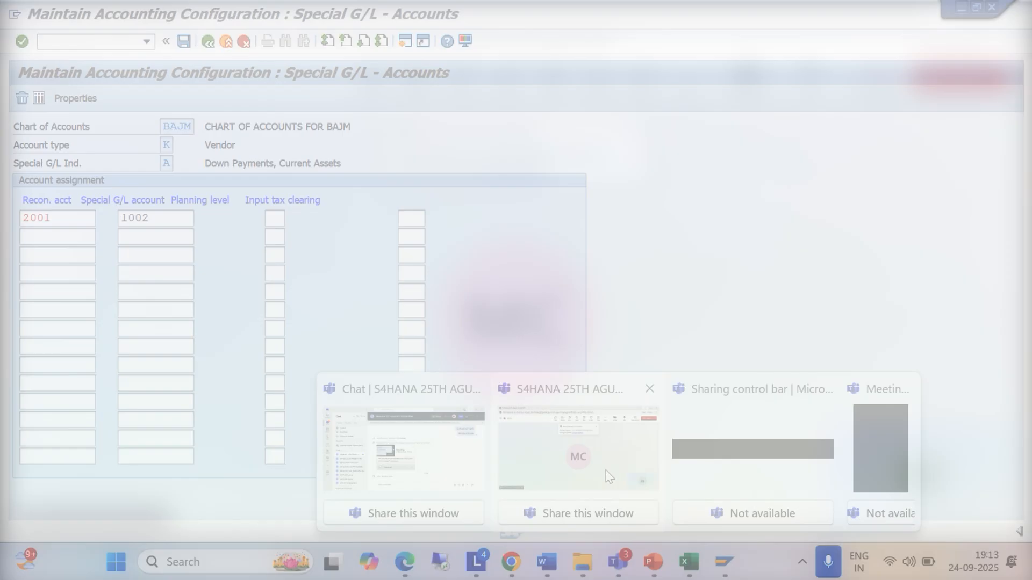
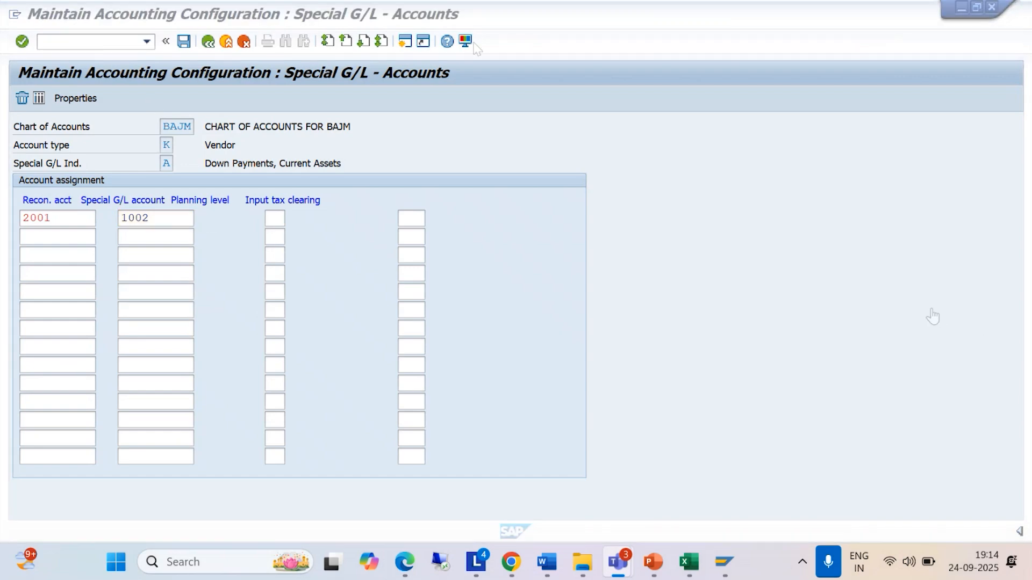
# Step: Save the special G/L account assignment under the customizing request A4HK905462, BAJAJ GROUP OF COMPANIES
pyautogui.click(181, 43)
pyautogui.click(183, 42)
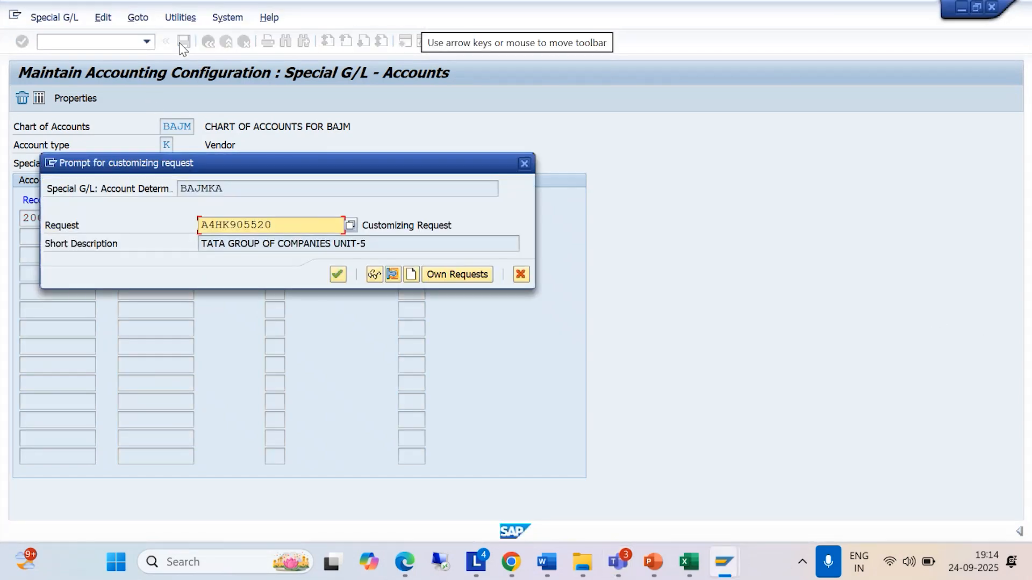
pyautogui.click(444, 277)
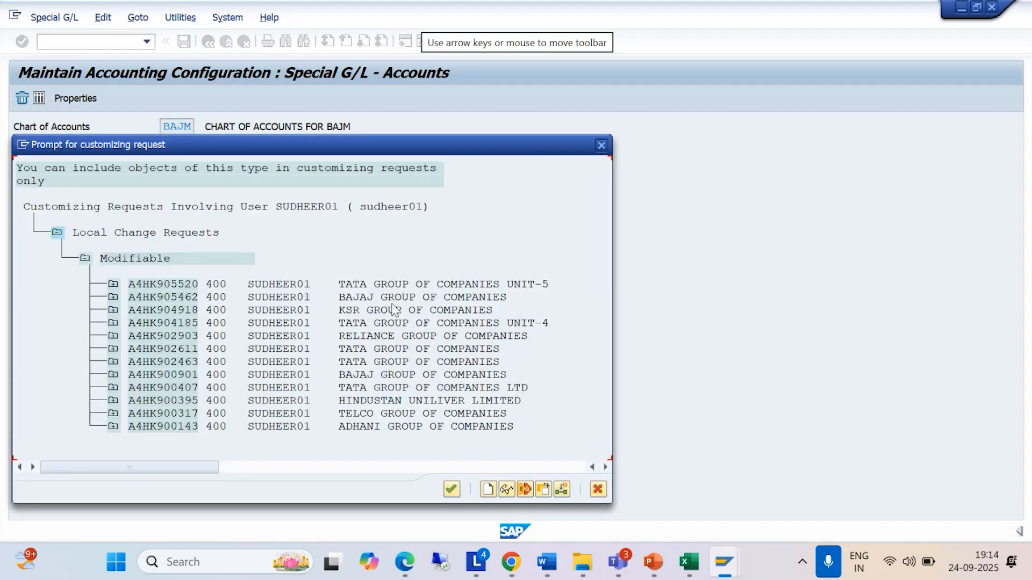
pyautogui.click(451, 490)
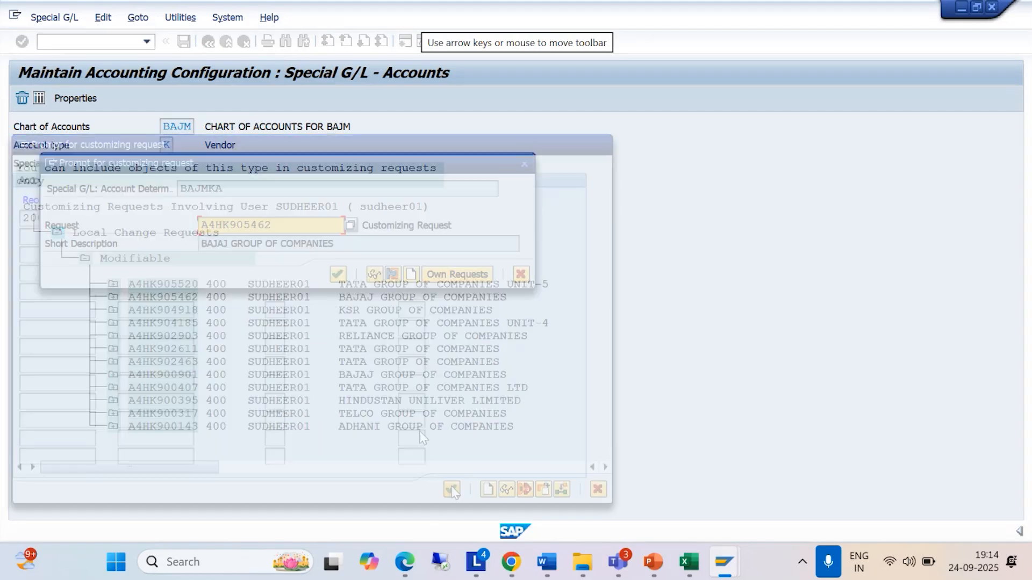
pyautogui.click(341, 276)
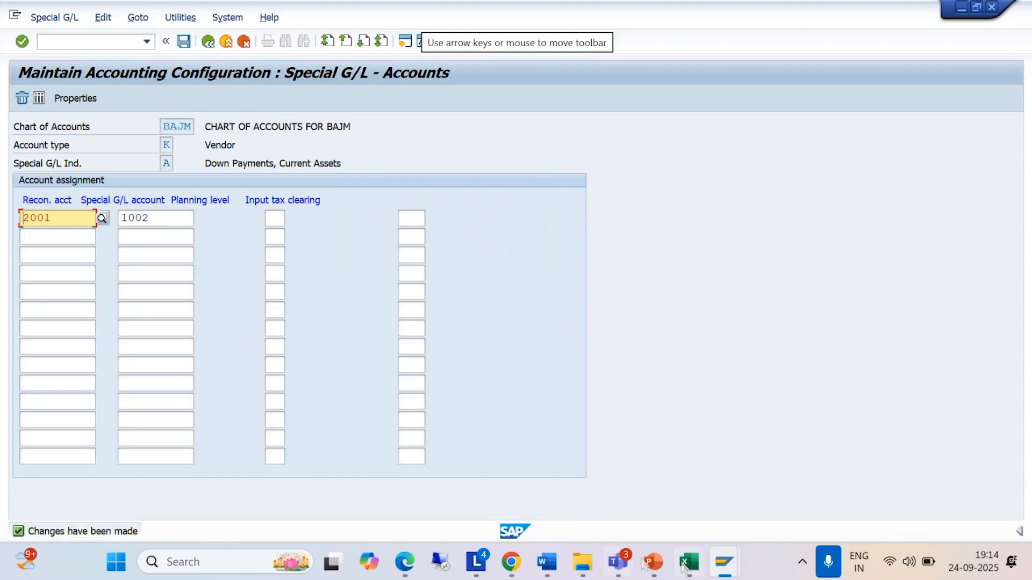
# Step: Look up the advance payment transaction for step 1 in the vendor down payment Excel workbook, and return to SAP
pyautogui.click(688, 562)
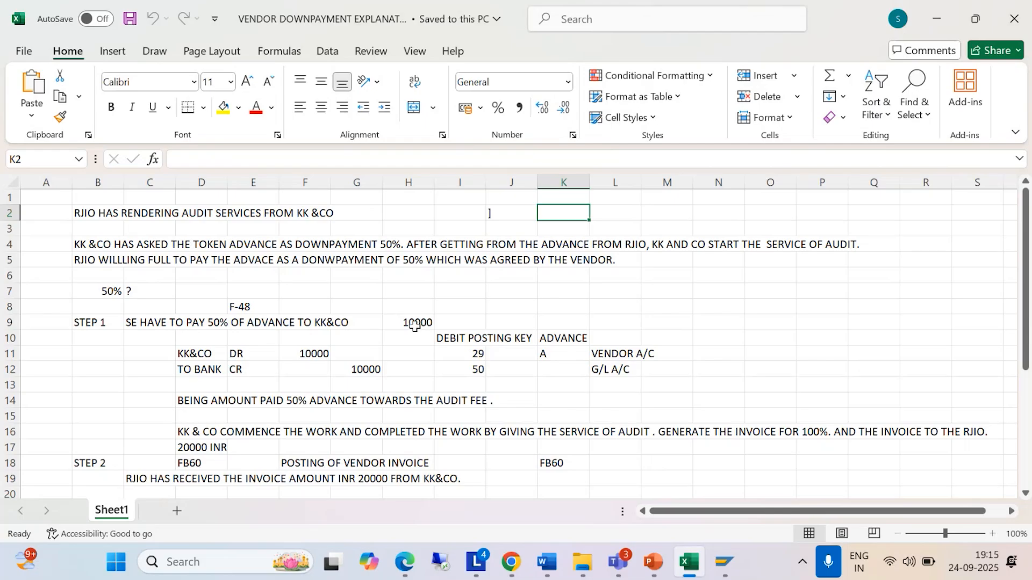
pyautogui.click(239, 310)
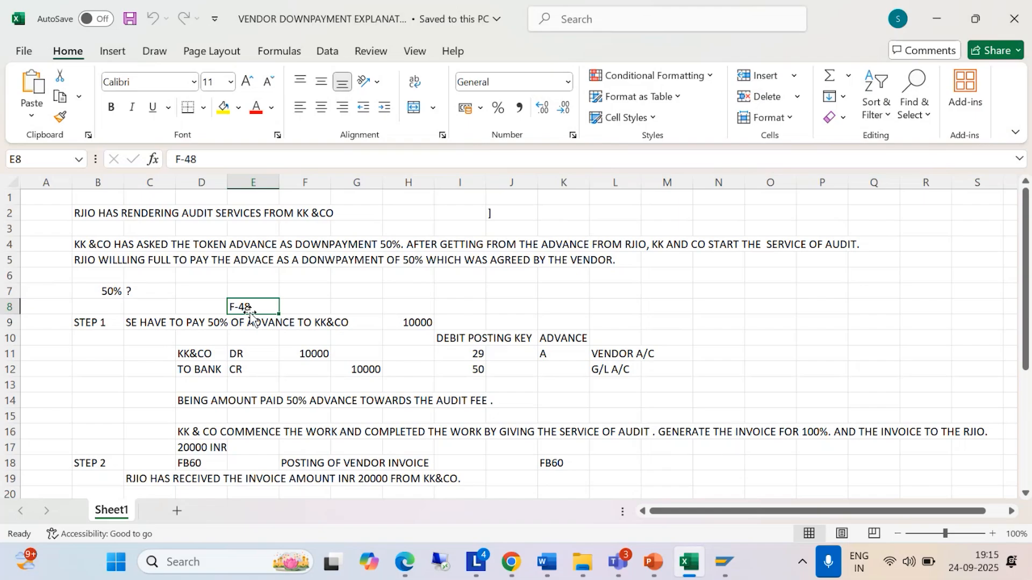
pyautogui.click(725, 561)
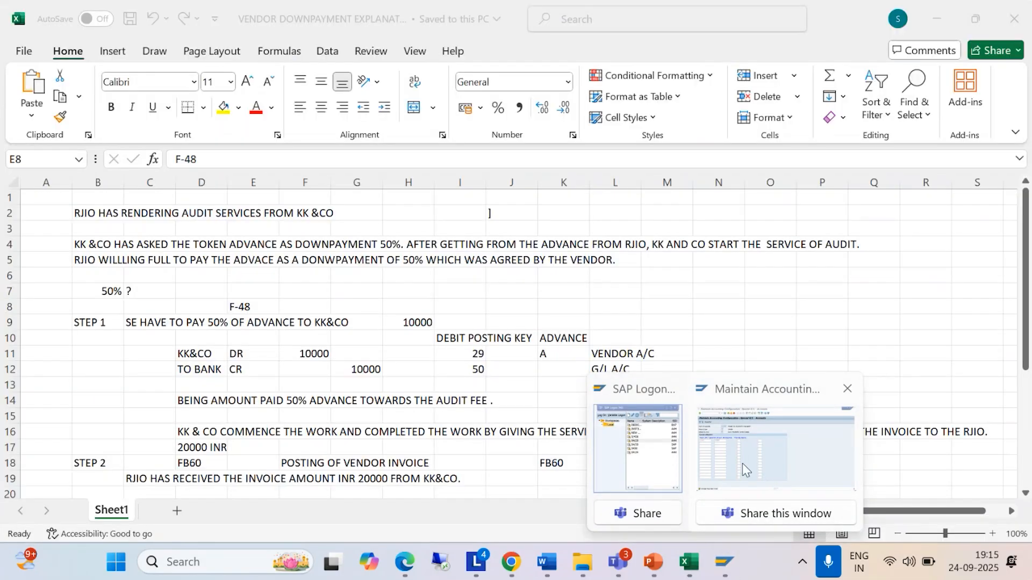
pyautogui.click(742, 463)
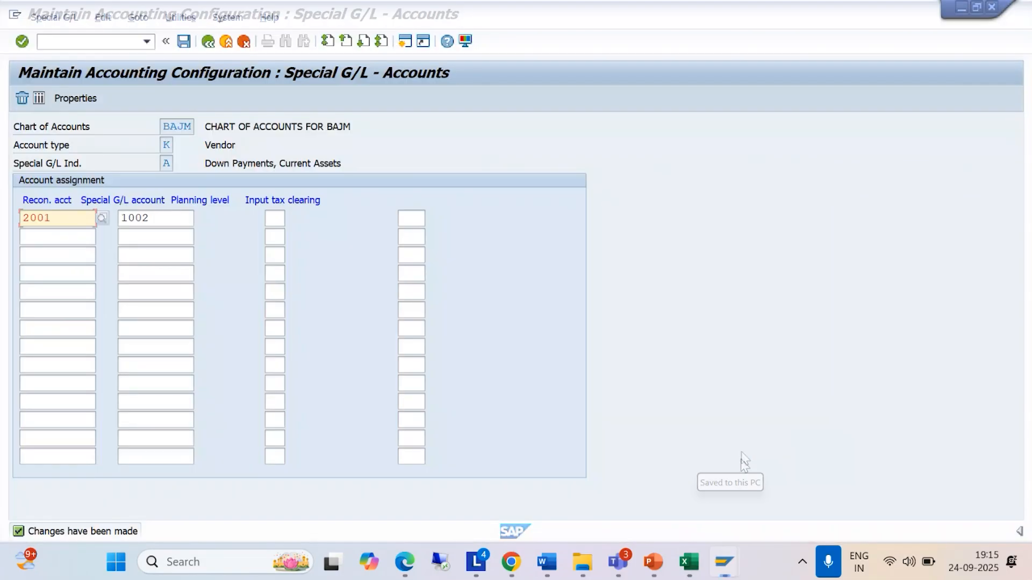
# Step: Run transaction /NF-48 and set the document date of the vendor down payment to 24.09.2025
pyautogui.click(59, 41)
pyautogui.write('/')
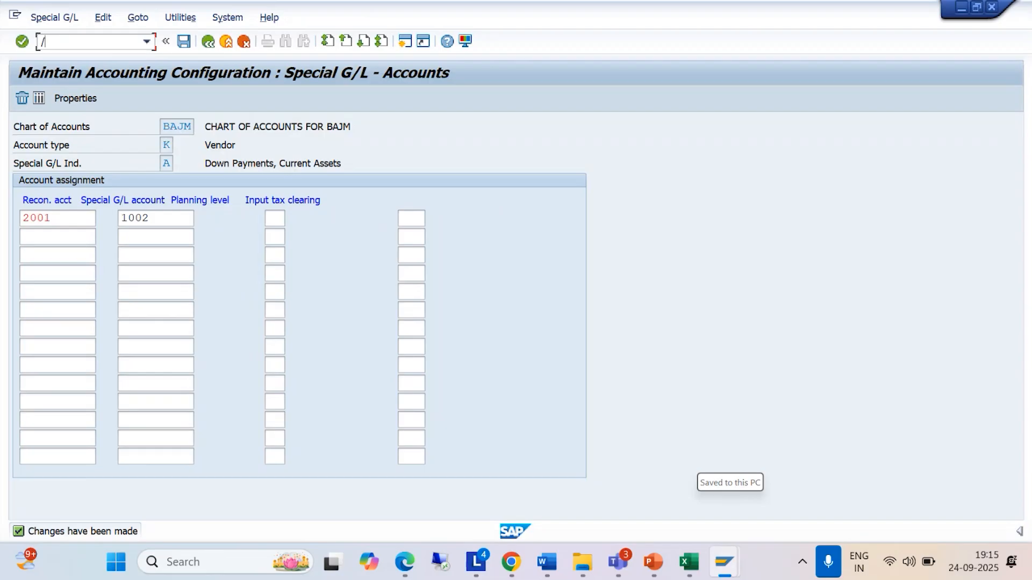
pyautogui.write('NF-48')
pyautogui.press('Return')
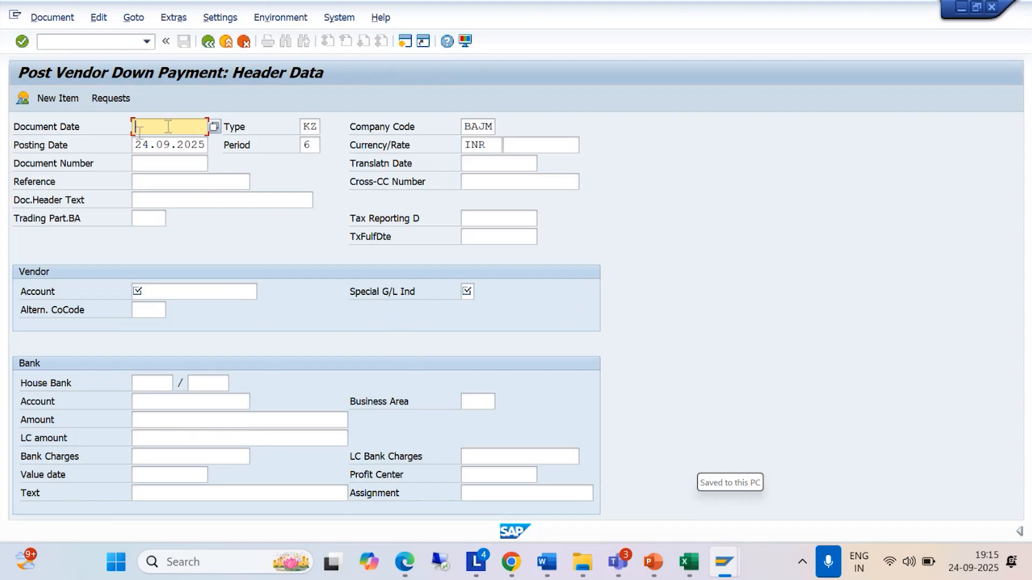
pyautogui.write('24.09.2025')
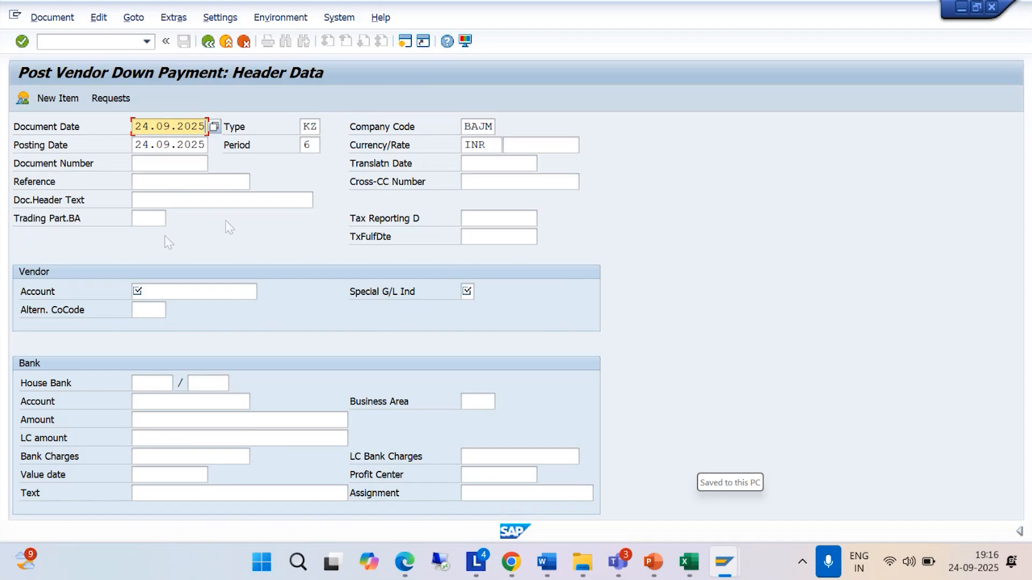
# Step: Select the vendor account from company code BAJM's suppliers and set the special G/L indicator to A, Down Payments, Current Assets
pyautogui.click(170, 294)
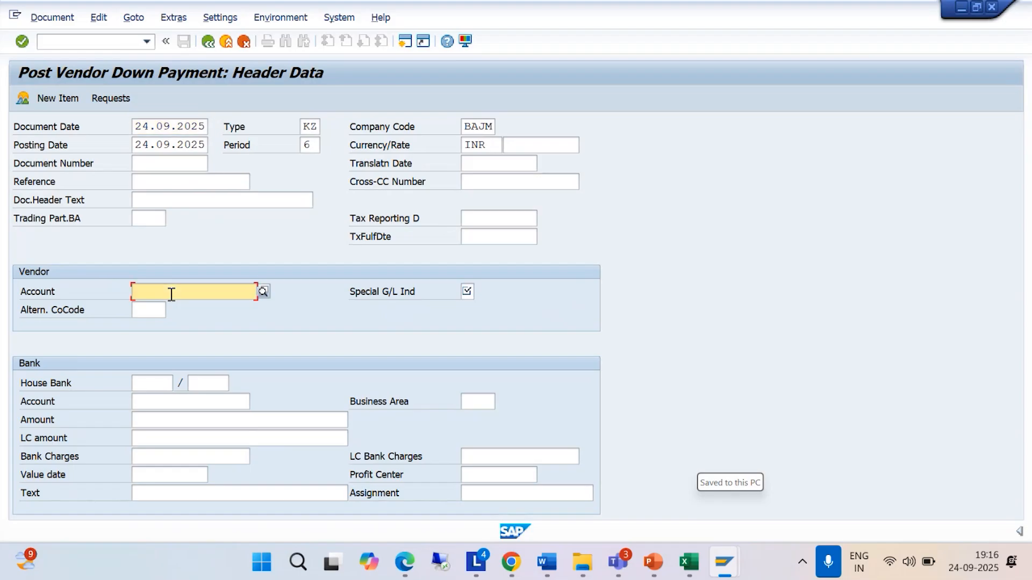
pyautogui.click(264, 291)
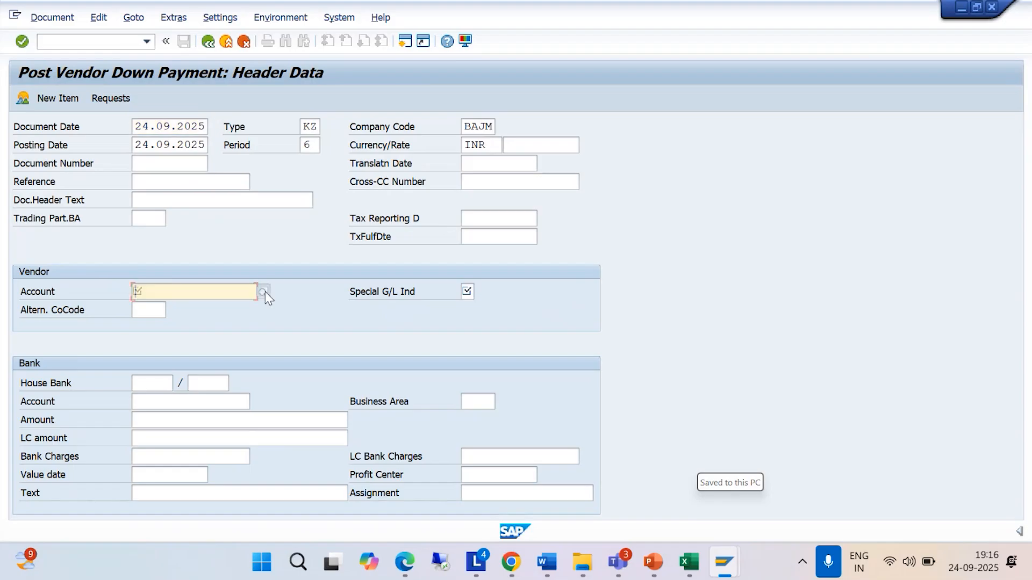
pyautogui.write('IN')
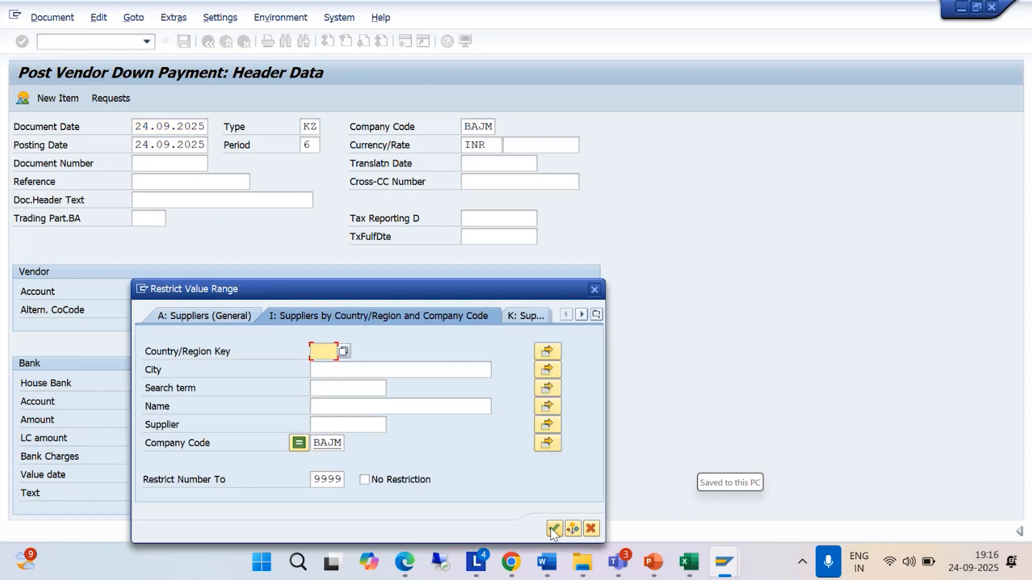
pyautogui.click(554, 528)
pyautogui.doubleClick(419, 387)
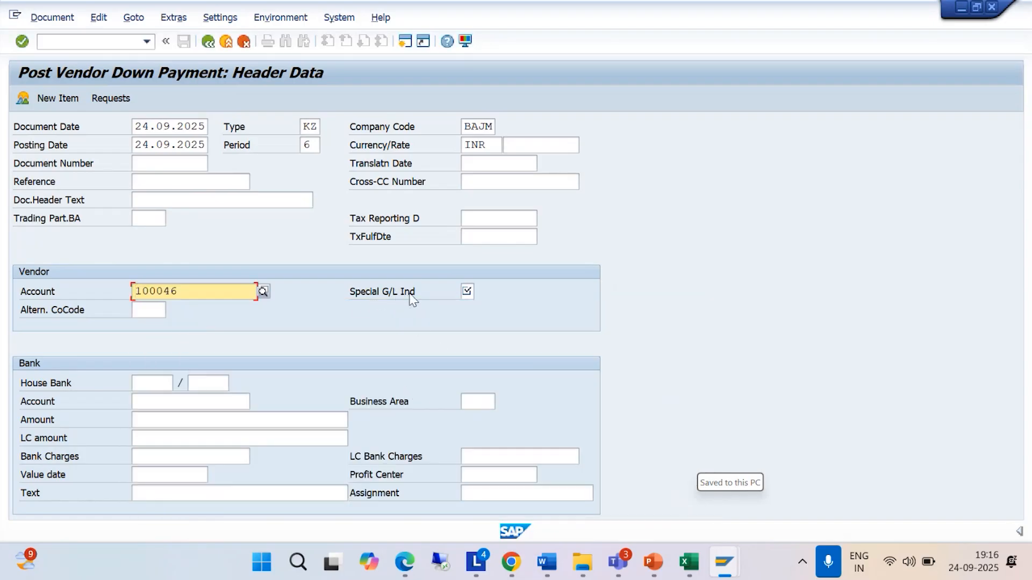
pyautogui.click(468, 291)
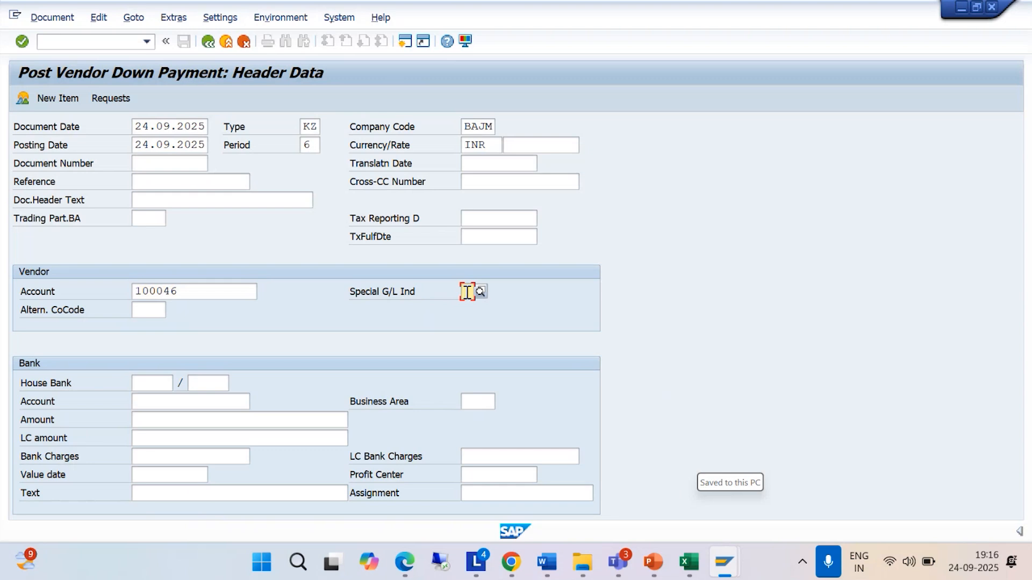
pyautogui.write('A')
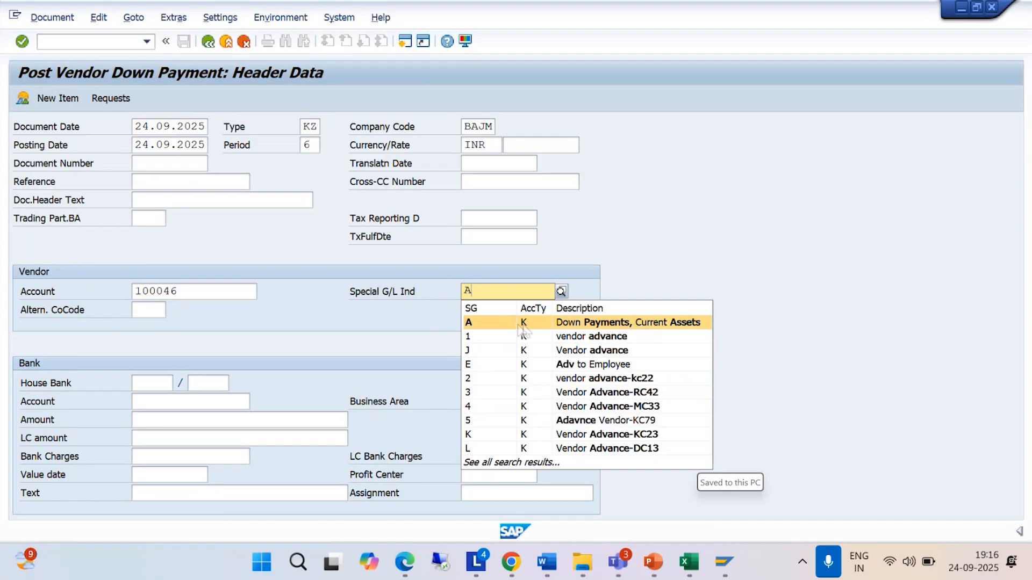
pyautogui.click(592, 328)
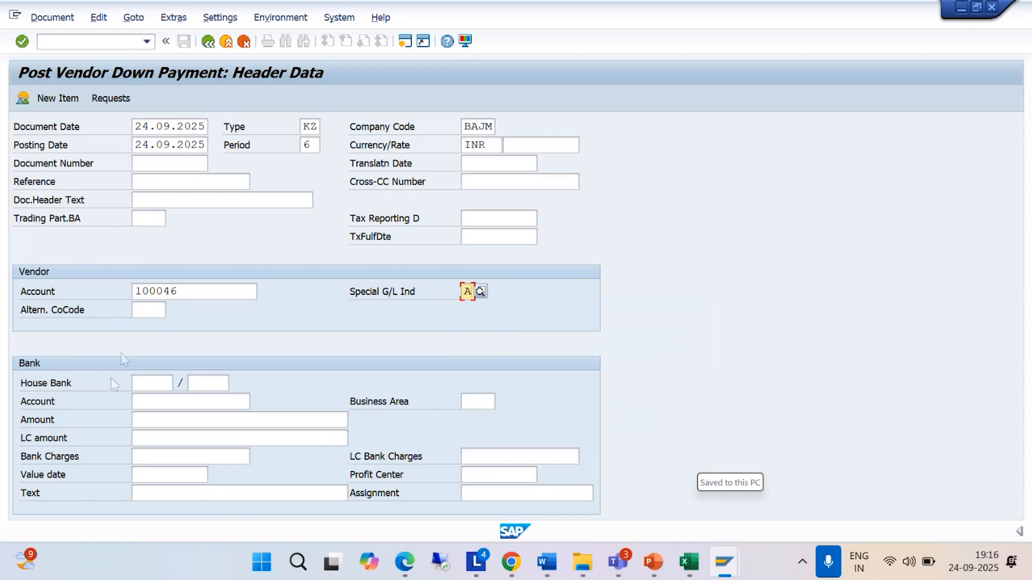
# Step: Set the bank account to 1000 and the item text to "BEING 50% ADVANCE PAID TOWARDS AUDIT FEE"
pyautogui.click(152, 404)
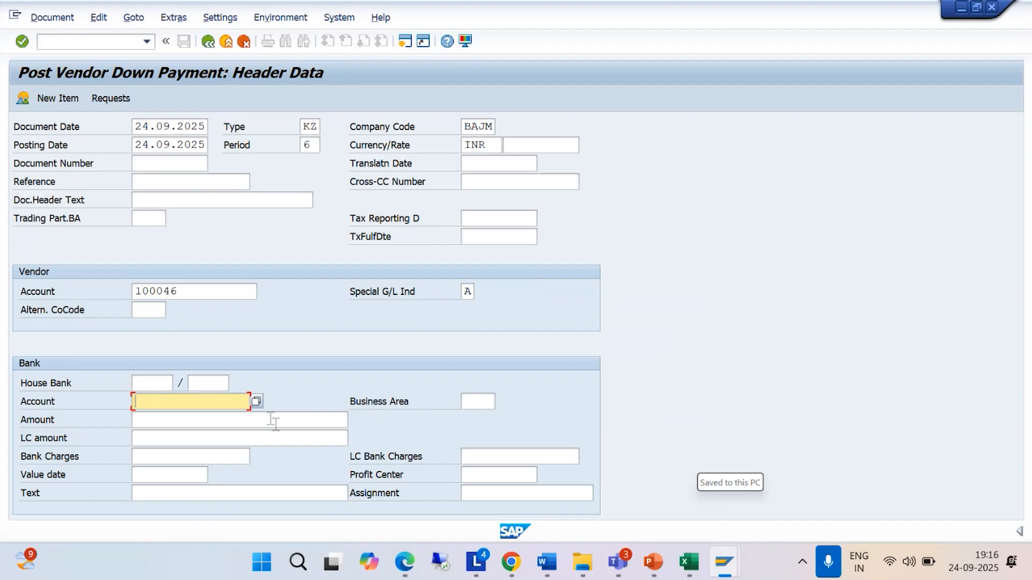
pyautogui.write('1000')
pyautogui.click(165, 493)
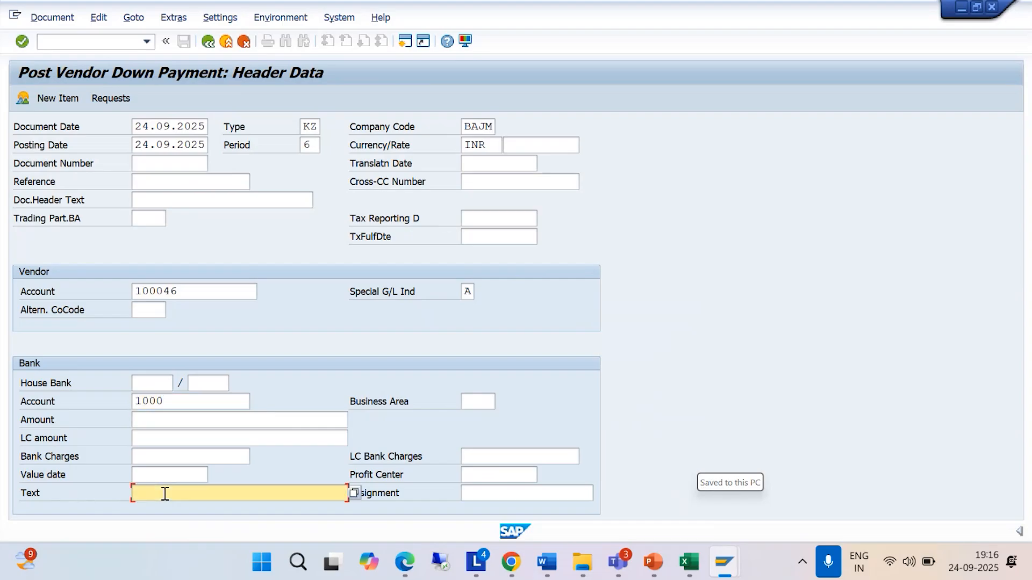
pyautogui.write('BEING A5')
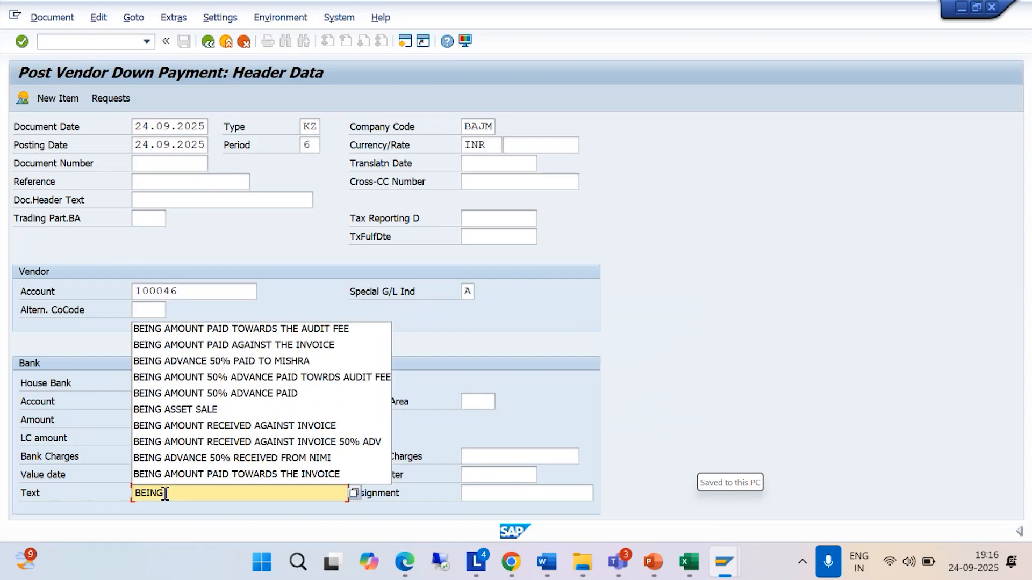
pyautogui.press('BackSpace')
pyautogui.press('BackSpace')
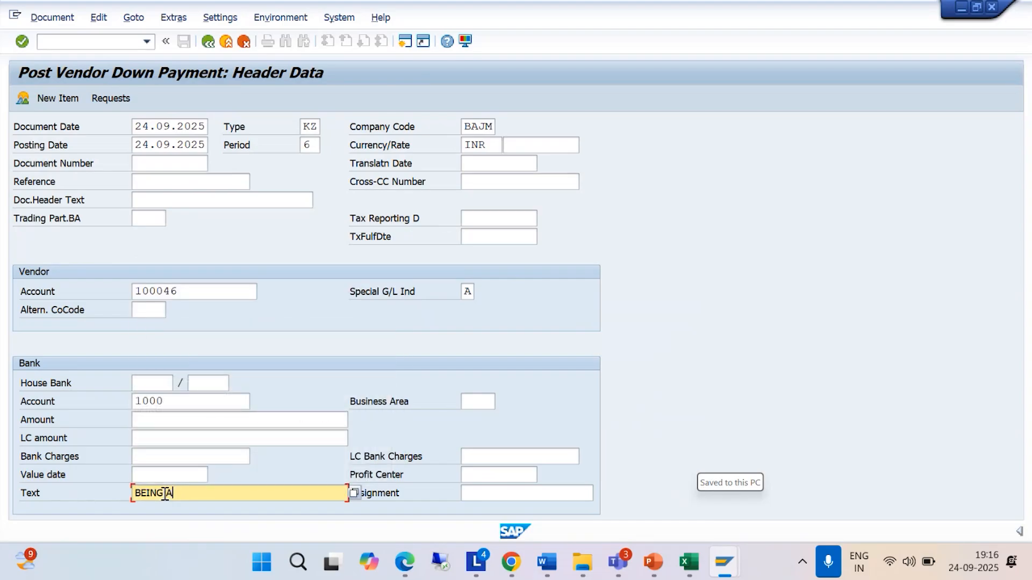
pyautogui.write('50% ADVANCE PAID O')
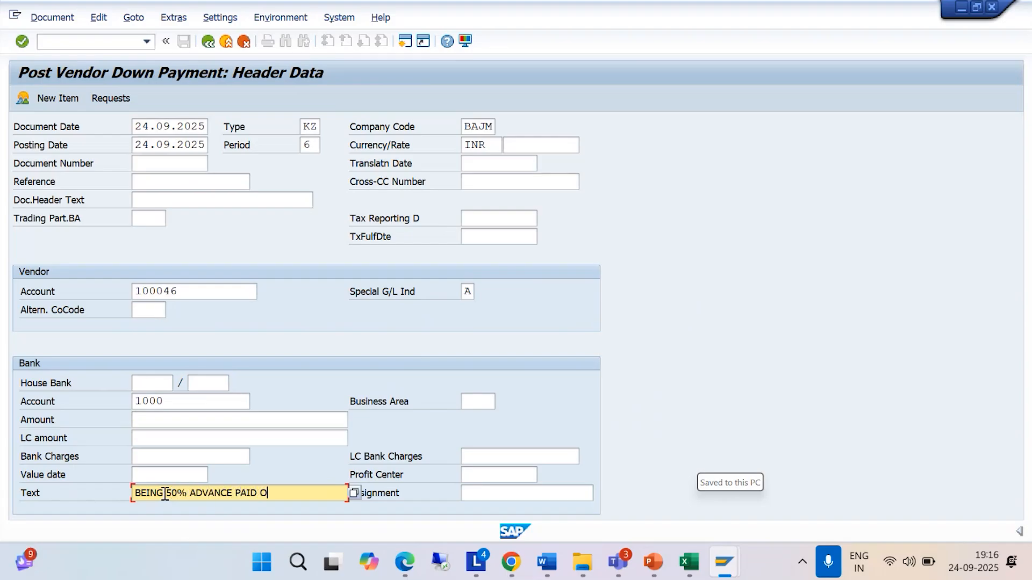
pyautogui.press('BackSpace')
pyautogui.write('TOWARD ')
pyautogui.write('S AUDIT FEE')
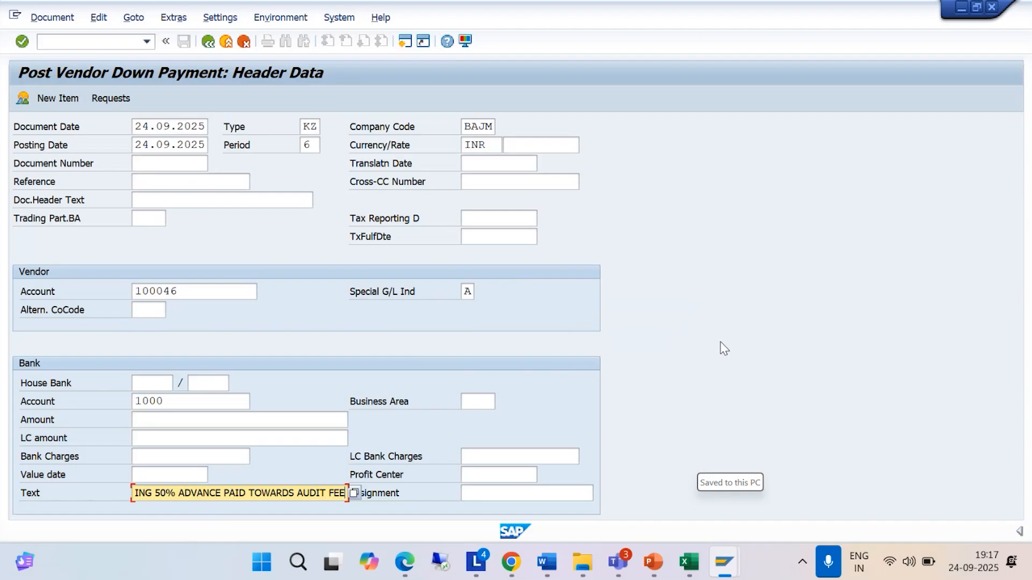
# Step: Check the F-48 header data instructions in the 8_Vendor Down Payment Word document, and return to SAP
pyautogui.moveTo(555, 567)
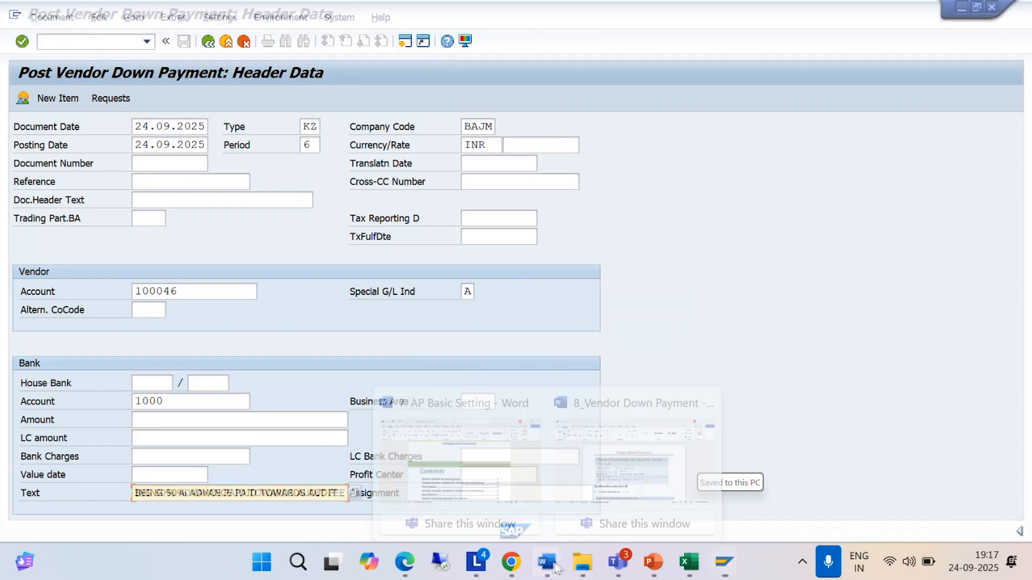
pyautogui.click(624, 485)
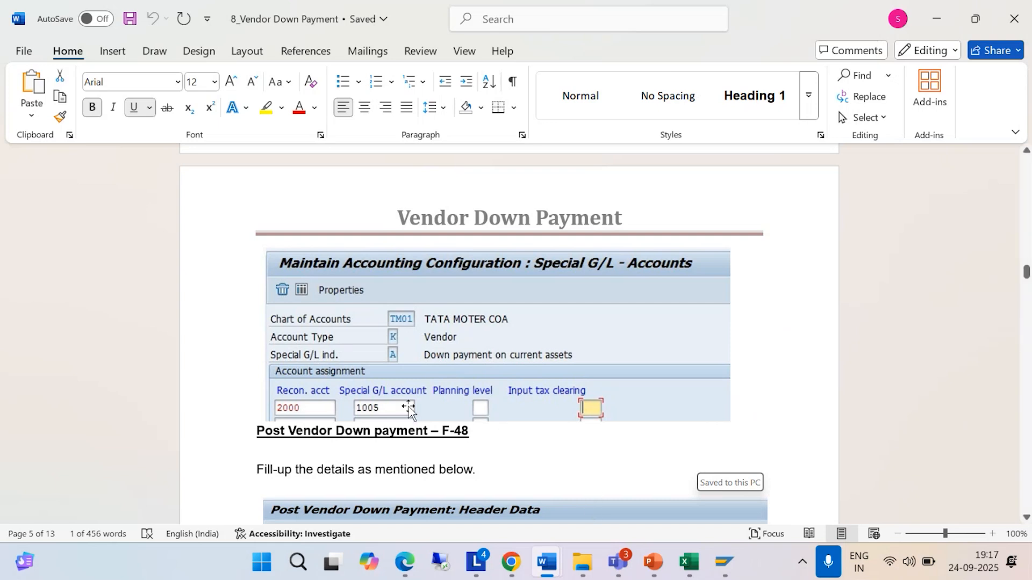
pyautogui.scroll(-4, 409, 411)
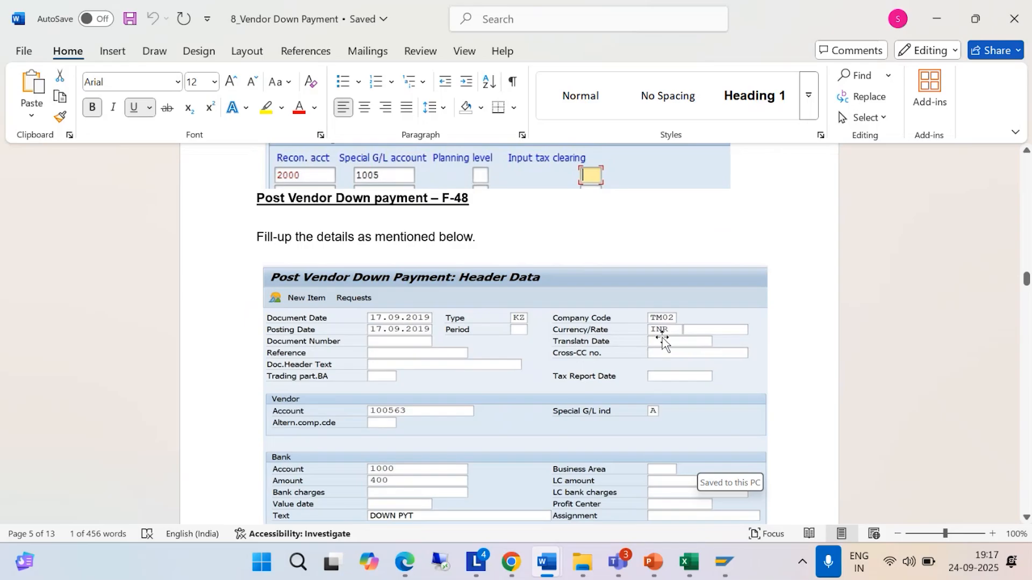
pyautogui.scroll(-2, 467, 414)
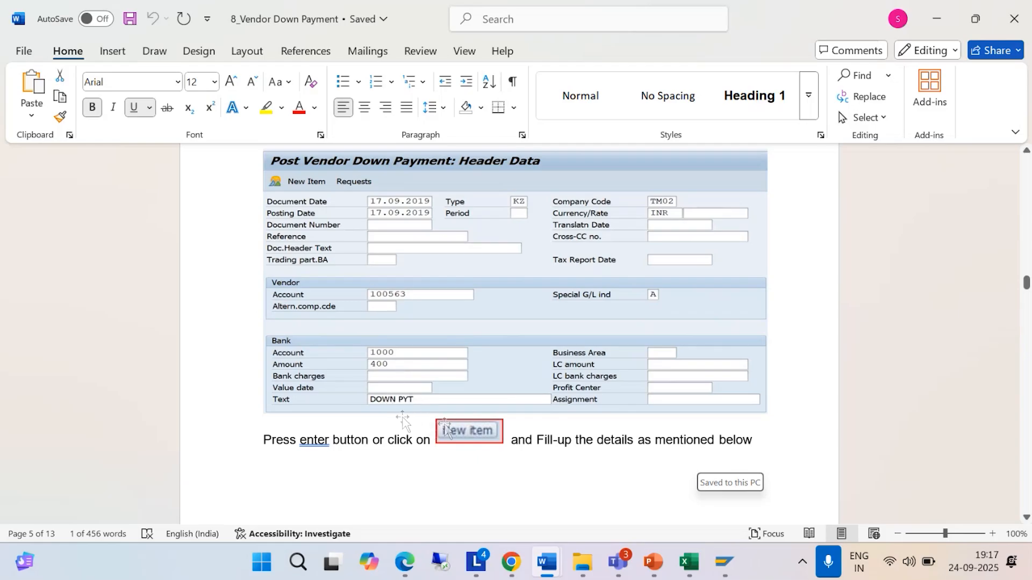
pyautogui.scroll(-3, 397, 417)
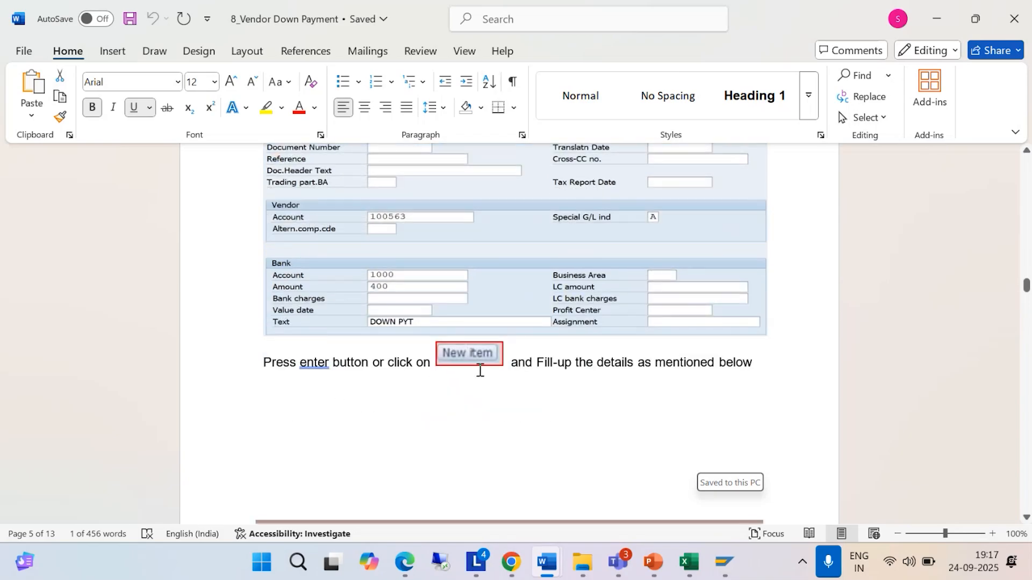
pyautogui.scroll(-2, 478, 371)
pyautogui.moveTo(731, 567)
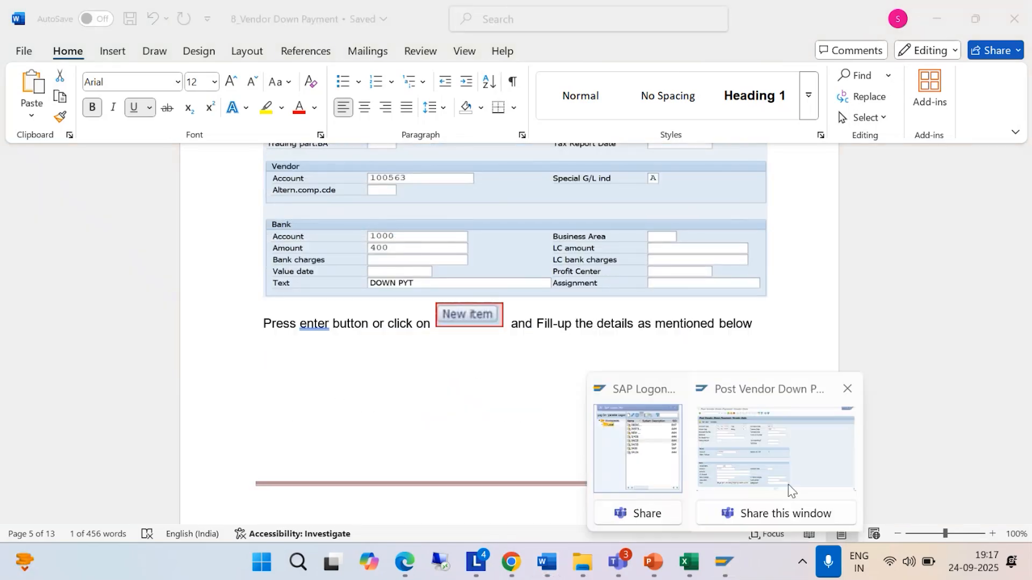
pyautogui.click(788, 485)
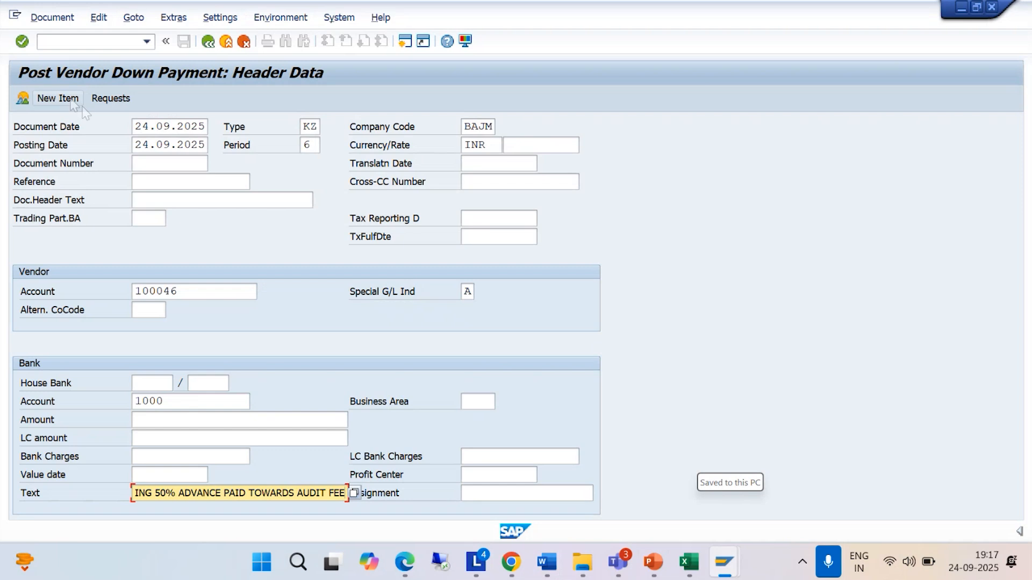
# Step: Set the bank amount to 10000 and proceed to the new vendor item
pyautogui.click(58, 98)
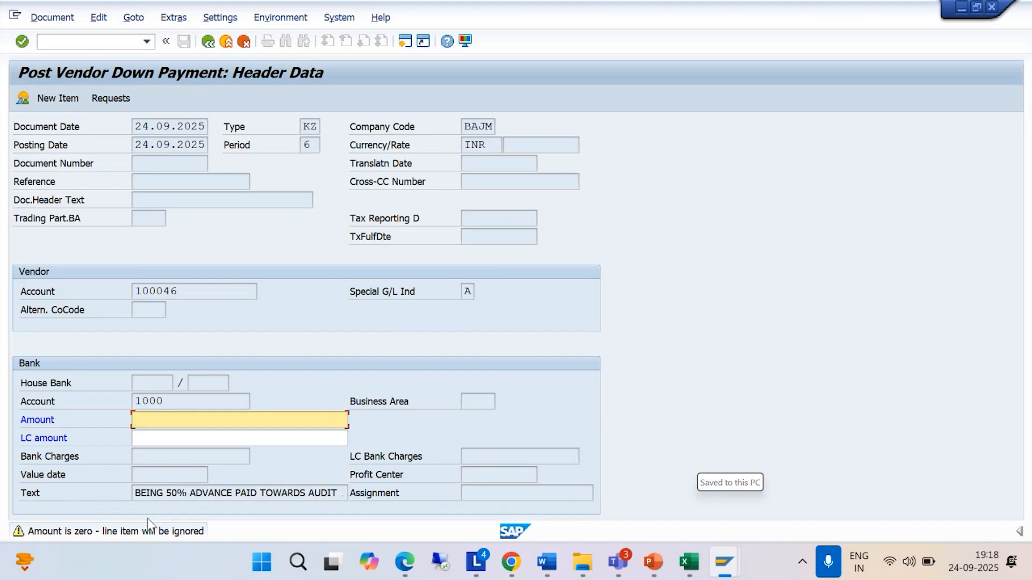
pyautogui.write('10000')
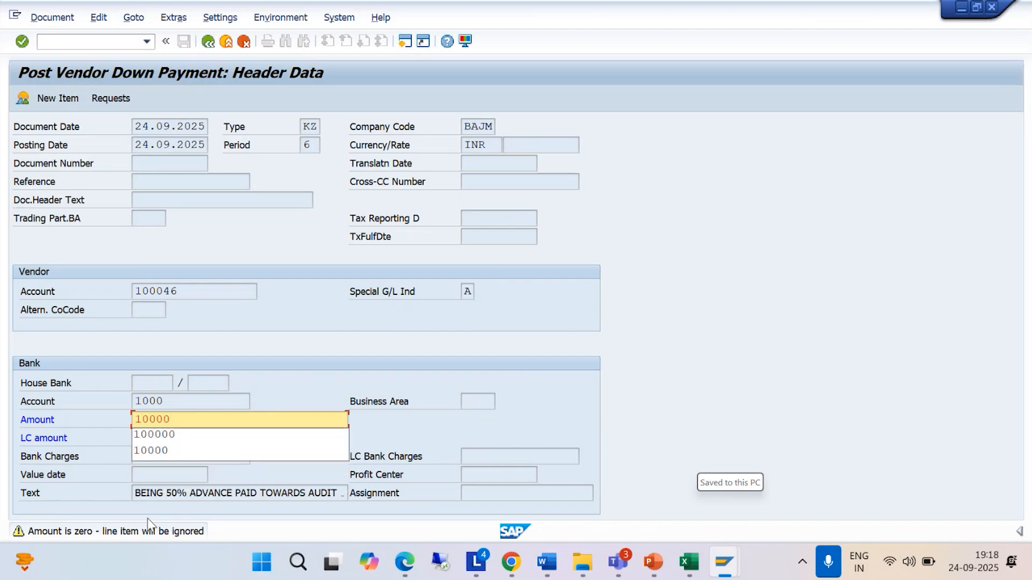
pyautogui.click(192, 450)
pyautogui.click(51, 98)
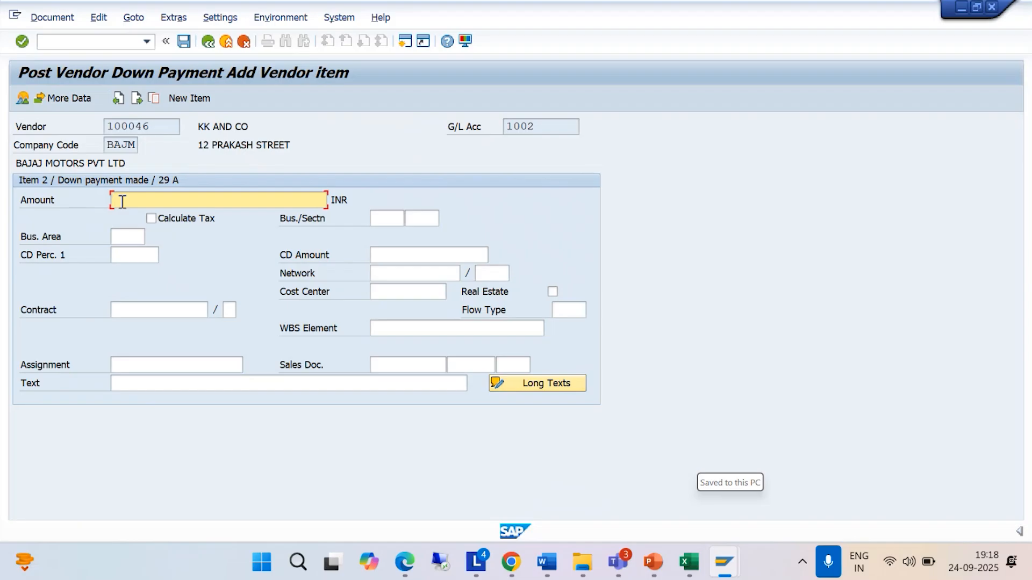
# Step: Fill the vendor item's amount with * and its text with + to carry over the bank line's values
pyautogui.write('*')
pyautogui.click(141, 384)
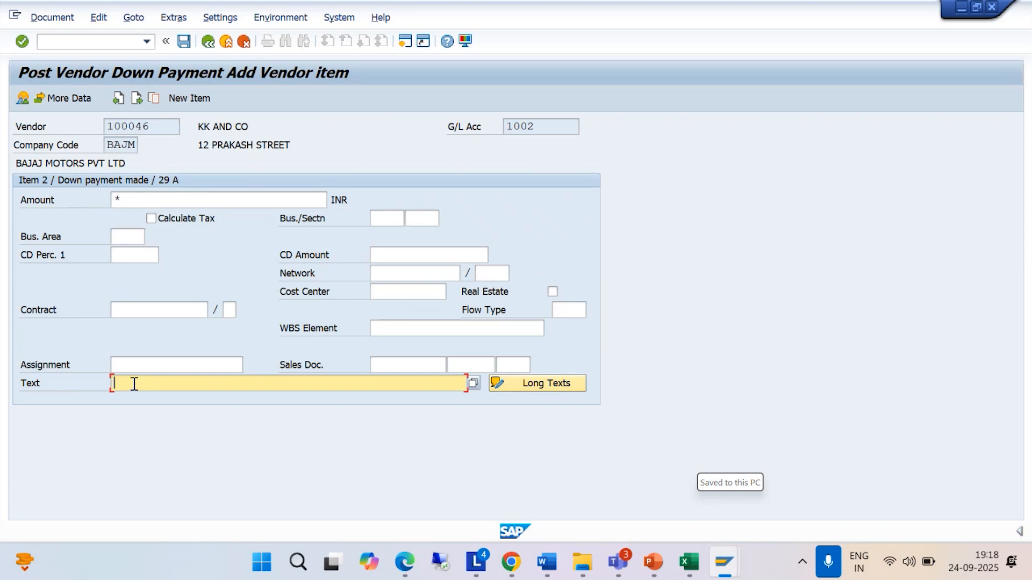
pyautogui.write('+')
pyautogui.press('Return')
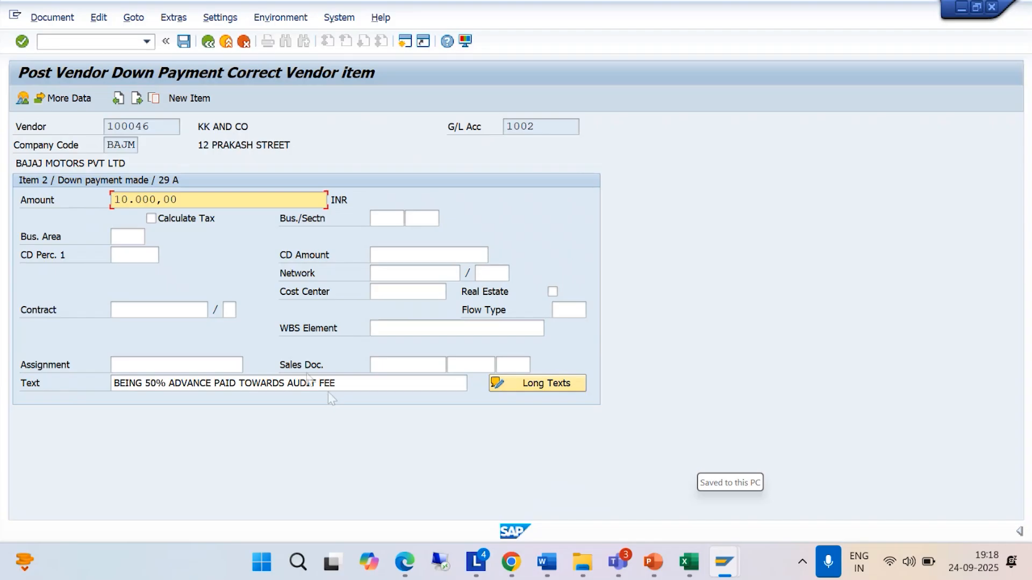
# Step: Look up how to simulate the accounting entry in the 8_Vendor Down Payment Word document, and return to SAP
pyautogui.click(546, 562)
pyautogui.click(583, 483)
pyautogui.scroll(-5, 487, 371)
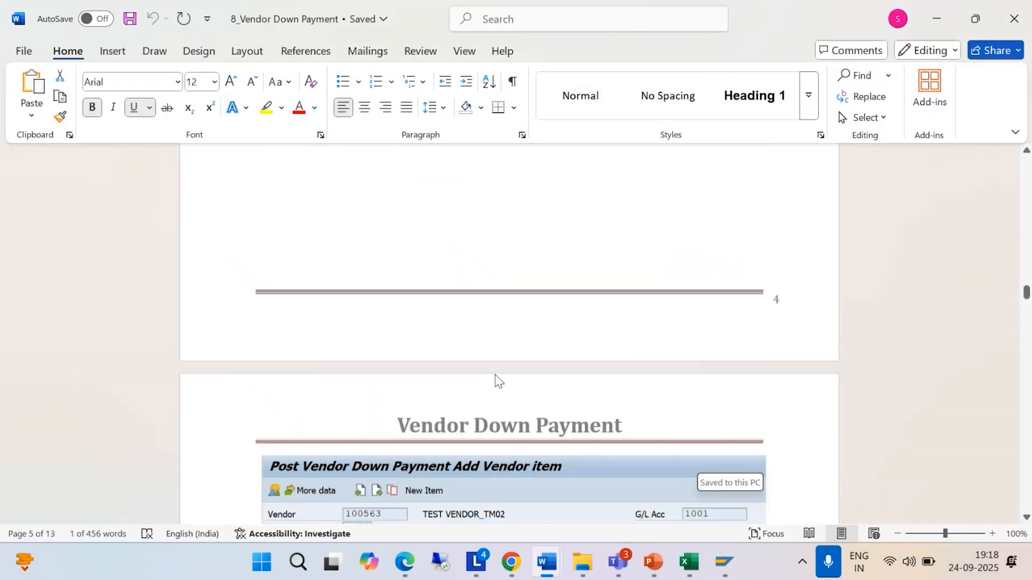
pyautogui.scroll(-5, 487, 371)
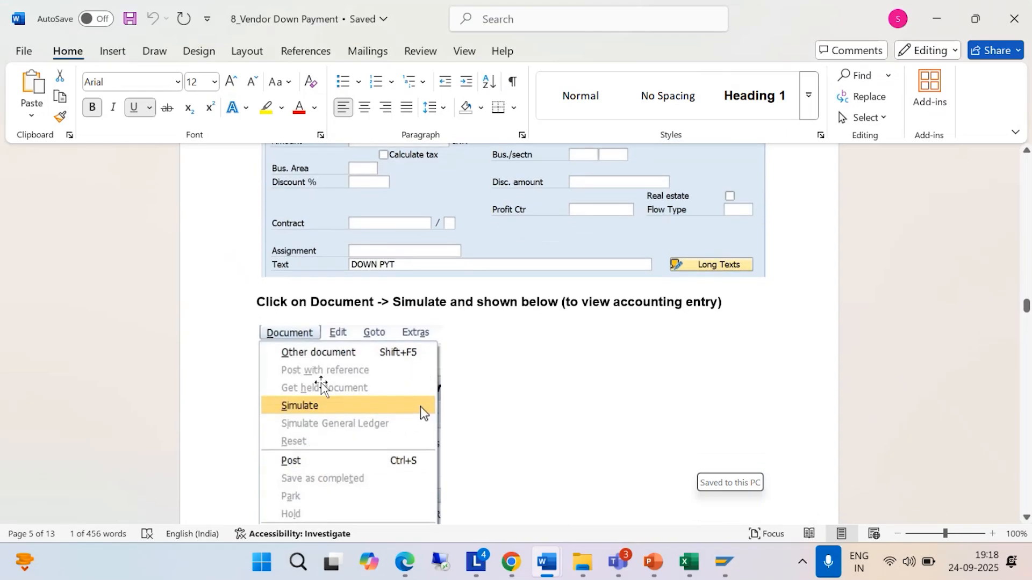
pyautogui.scroll(-2, 309, 400)
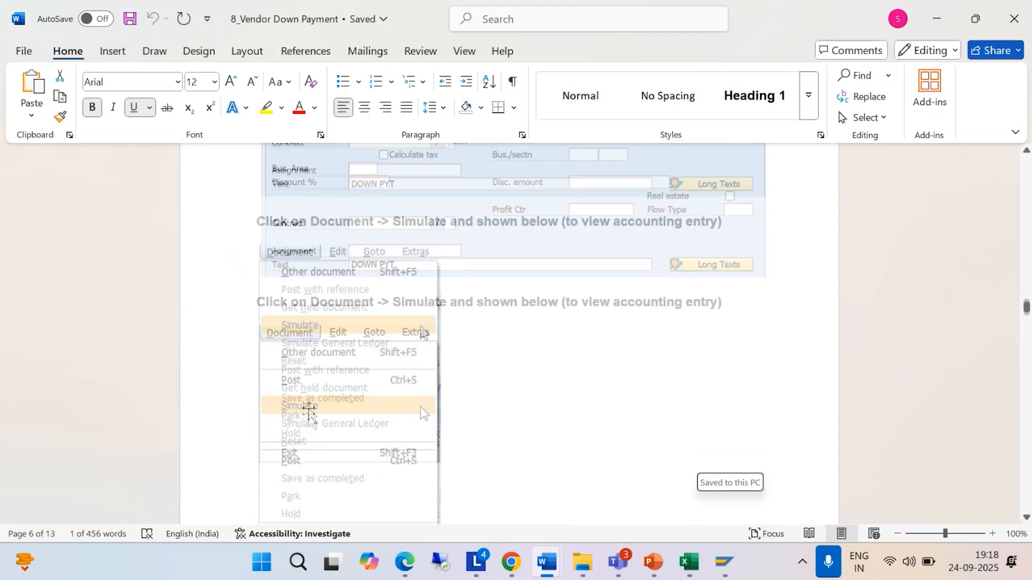
pyautogui.moveTo(726, 563)
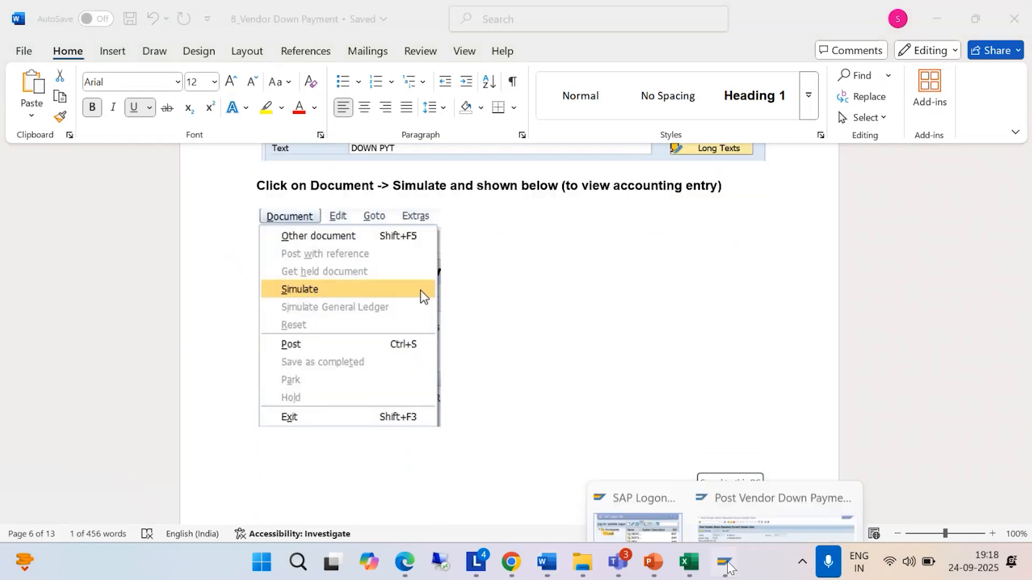
pyautogui.click(758, 497)
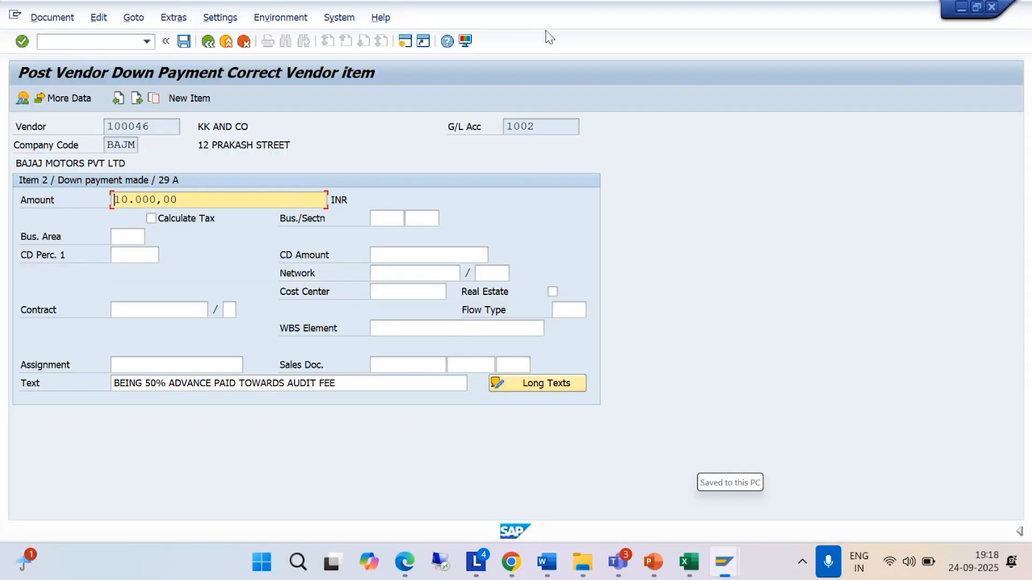
# Step: Simulate the vendor down payment document to review its line items, and post it
pyautogui.click(53, 17)
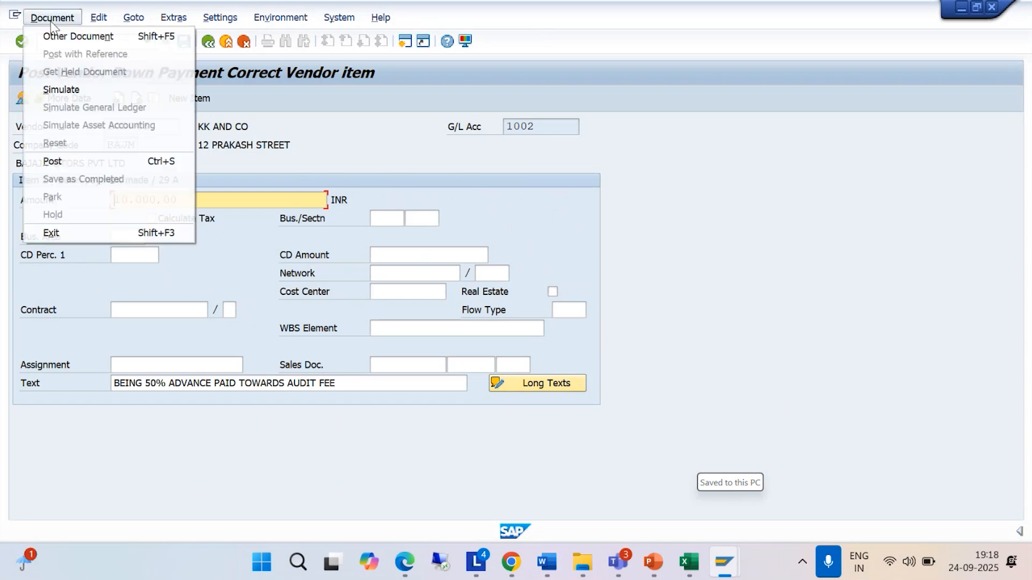
pyautogui.click(70, 90)
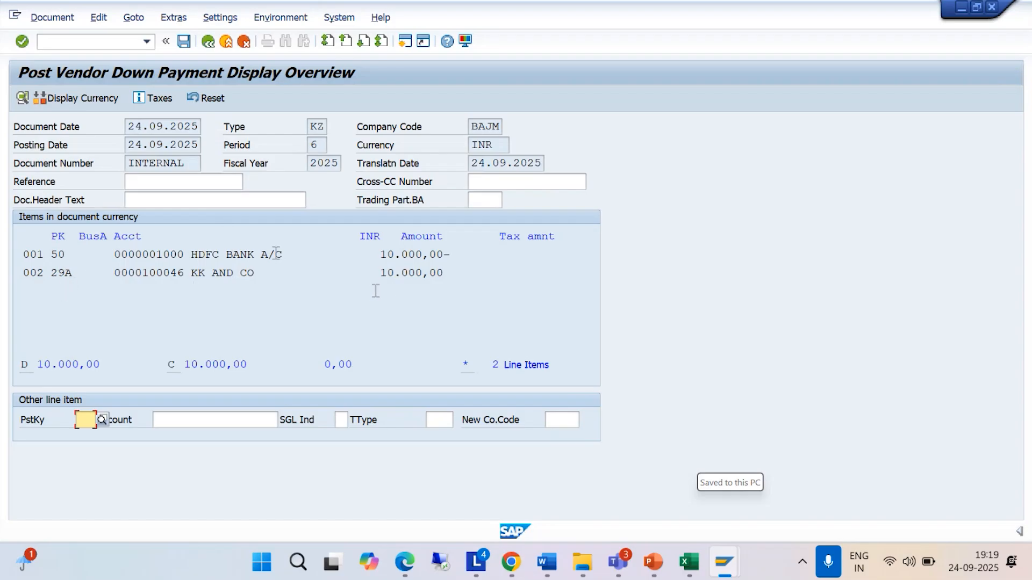
pyautogui.click(184, 41)
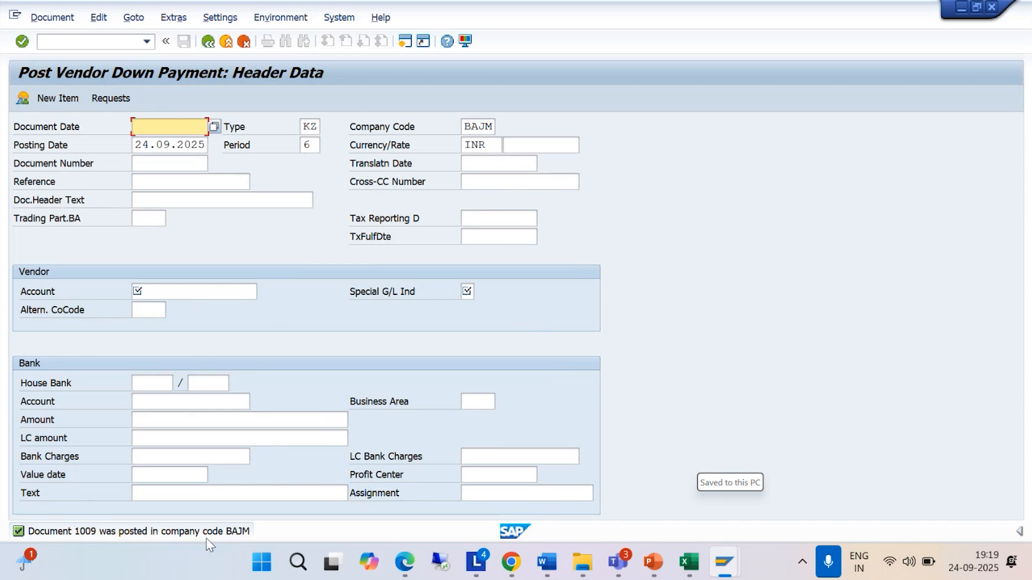
# Step: Run transaction /NFBL1N in a new session and display the open items of vendor KK AND CO
pyautogui.click(406, 43)
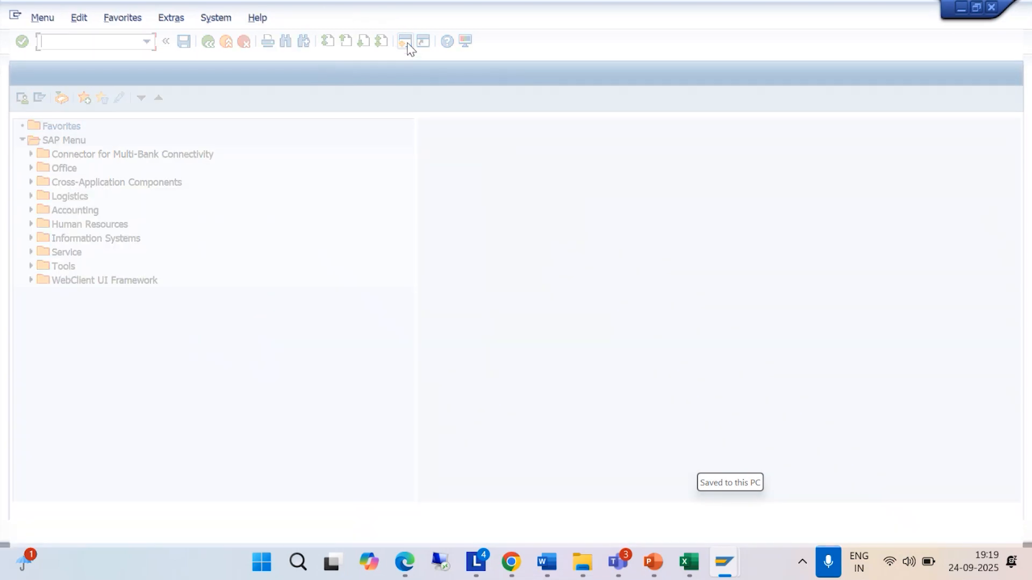
pyautogui.write('/NFBL1N')
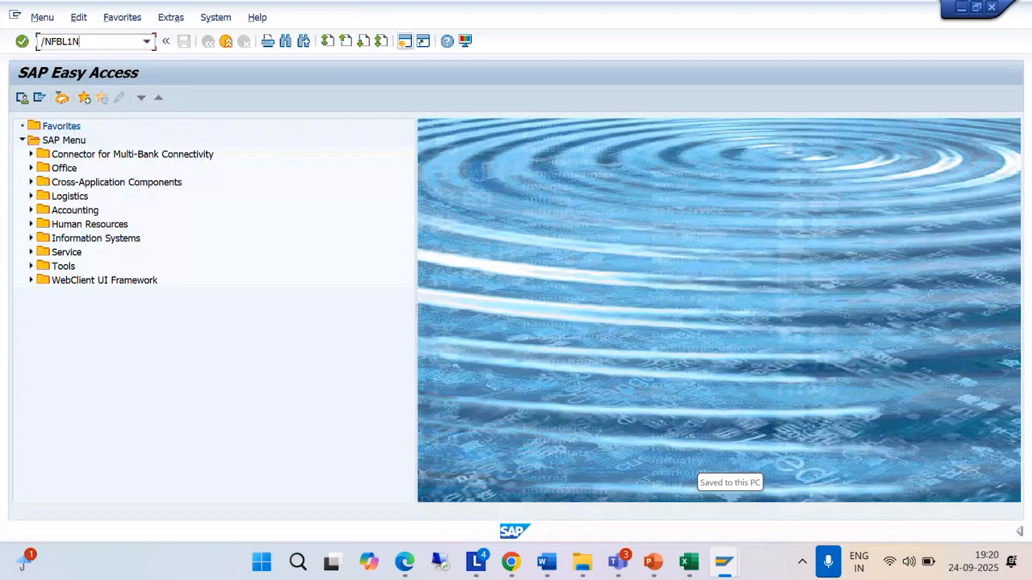
pyautogui.press('Return')
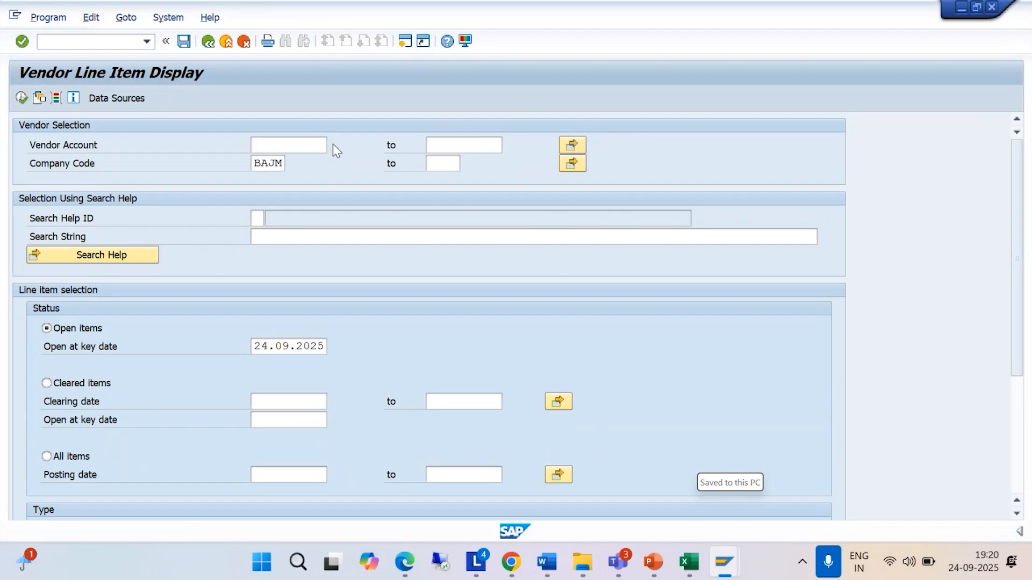
pyautogui.click(333, 145)
pyautogui.click(672, 402)
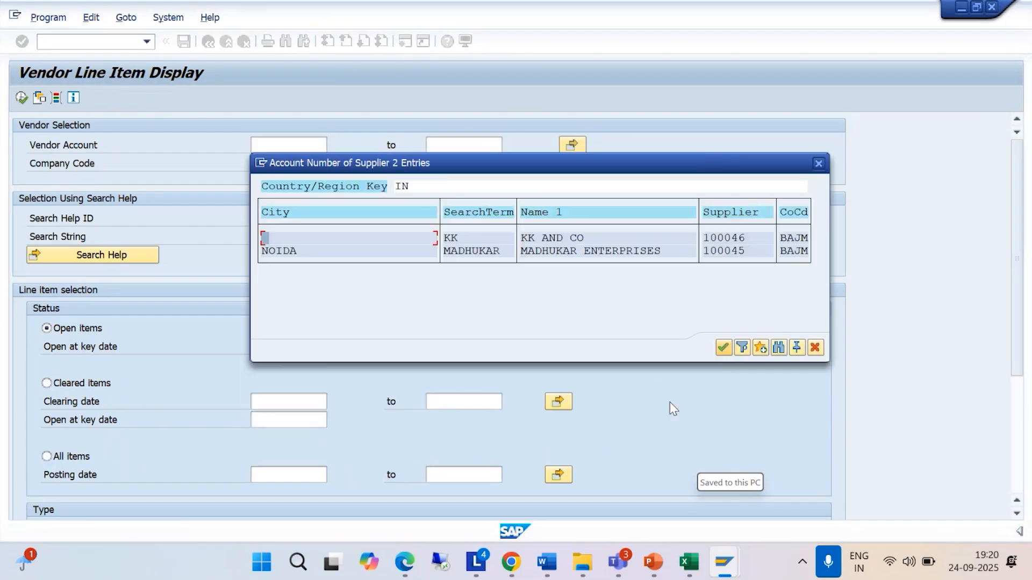
pyautogui.doubleClick(562, 238)
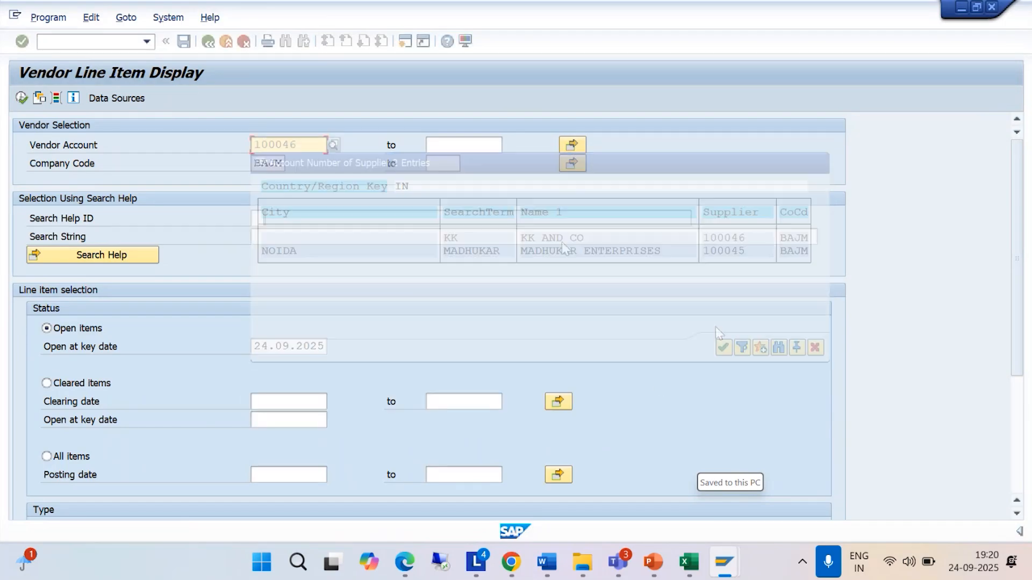
pyautogui.click(21, 98)
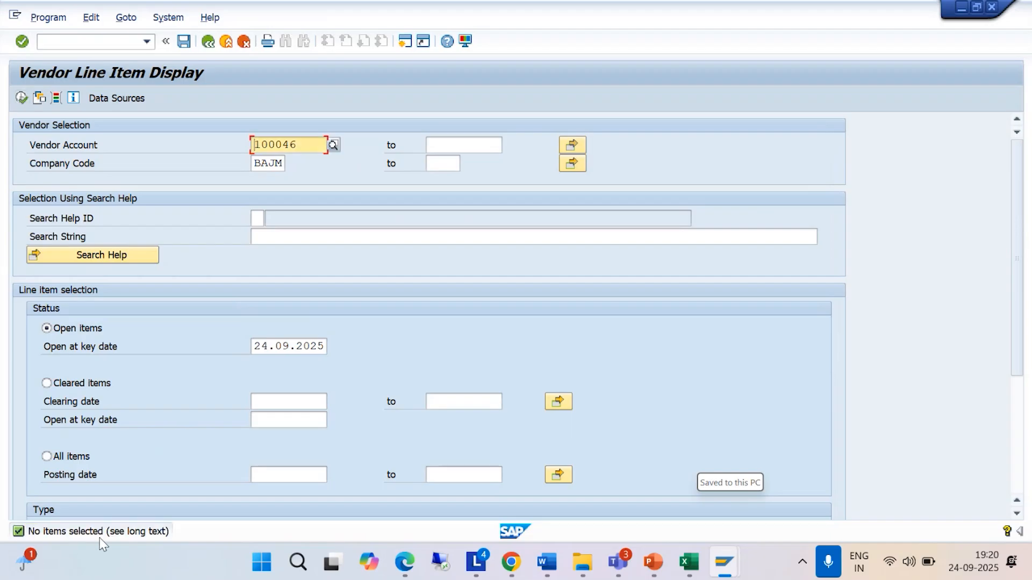
# Step: Include special G/L transactions in the line item selection and display the vendor's items again
pyautogui.scroll(-2, 1021, 288)
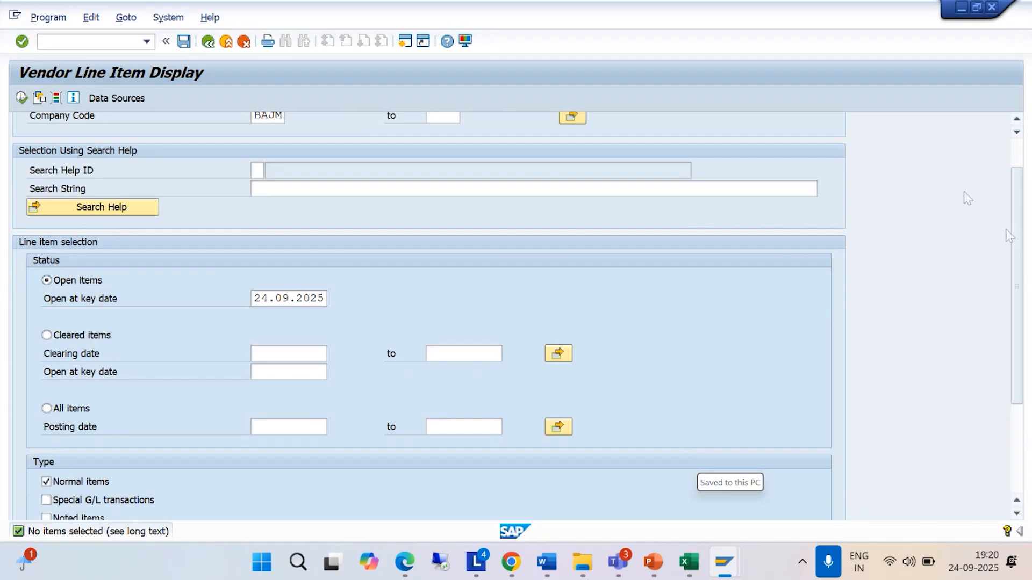
pyautogui.moveTo(1023, 218); pyautogui.dragTo(1025, 240)
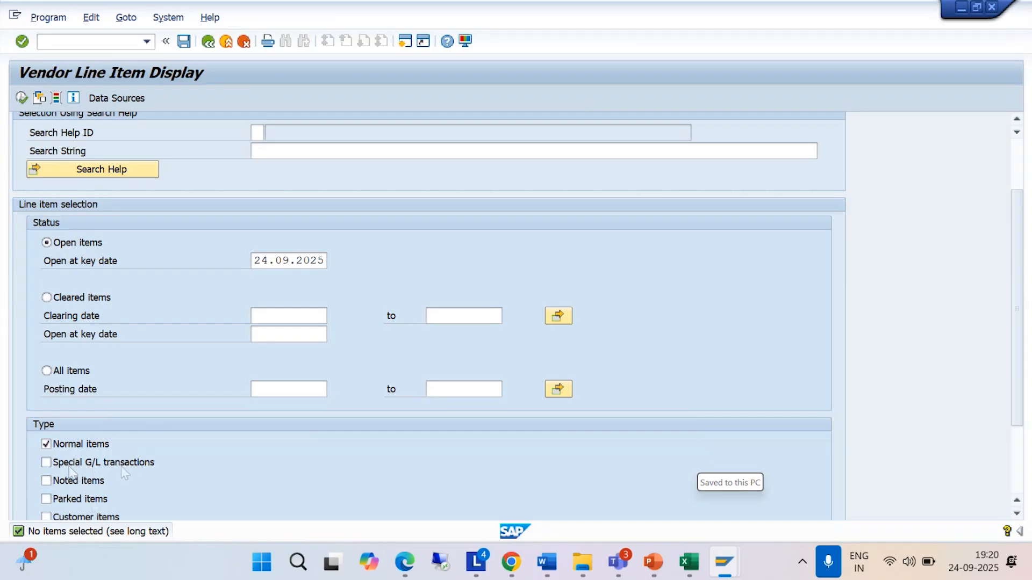
pyautogui.click(45, 463)
pyautogui.click(22, 101)
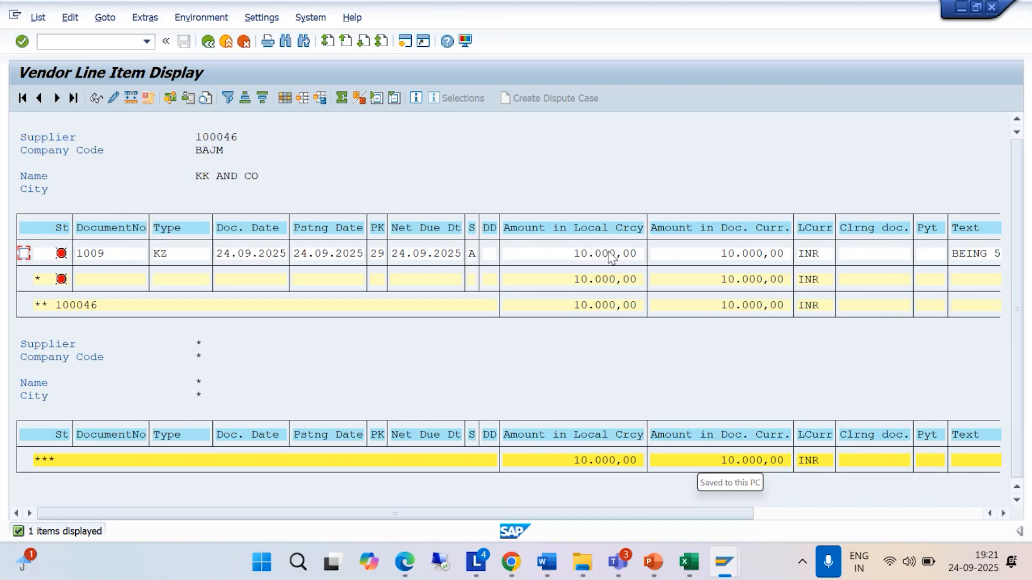
# Step: Examine the remaining columns of the vendor's down payment line item, including its item text
pyautogui.click(1002, 513)
pyautogui.click(1004, 514)
pyautogui.click(1003, 515)
pyautogui.click(1004, 515)
pyautogui.click(1004, 515)
pyautogui.click(1004, 514)
pyautogui.click(1004, 514)
pyautogui.click(1004, 514)
pyautogui.click(1004, 514)
pyautogui.click(1004, 514)
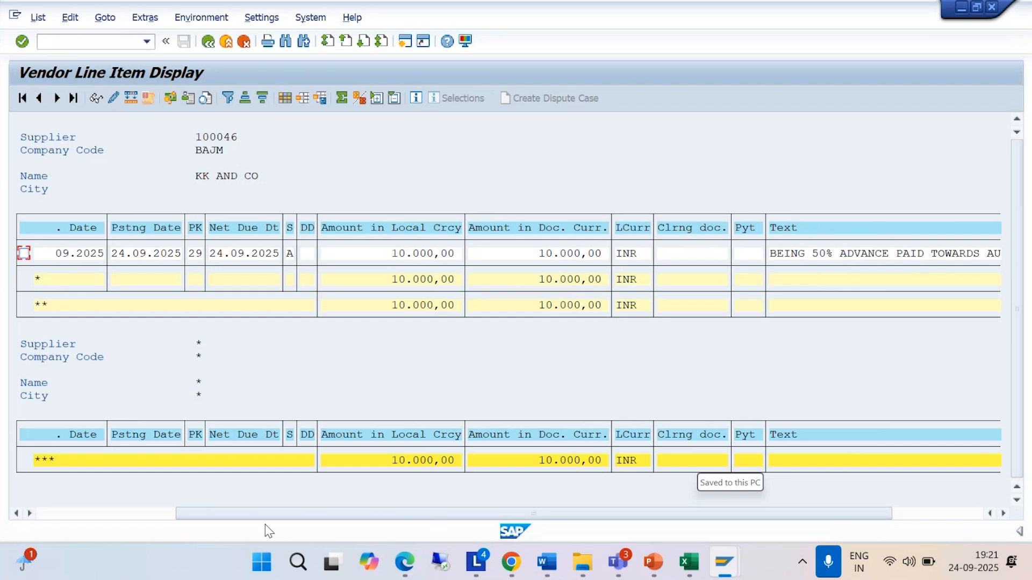
pyautogui.moveTo(244, 519); pyautogui.dragTo(32, 532)
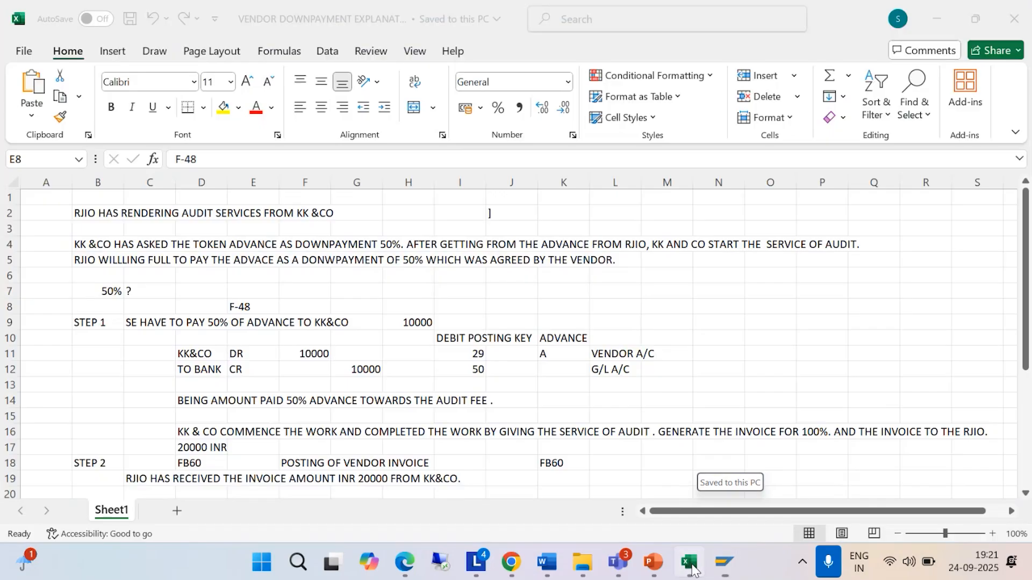
# Step: Switch to the vendor down payment explanation workbook in Excel, check step 2 on vendor invoice posting, and return to SAP
pyautogui.click(688, 561)
pyautogui.scroll(-1, 398, 368)
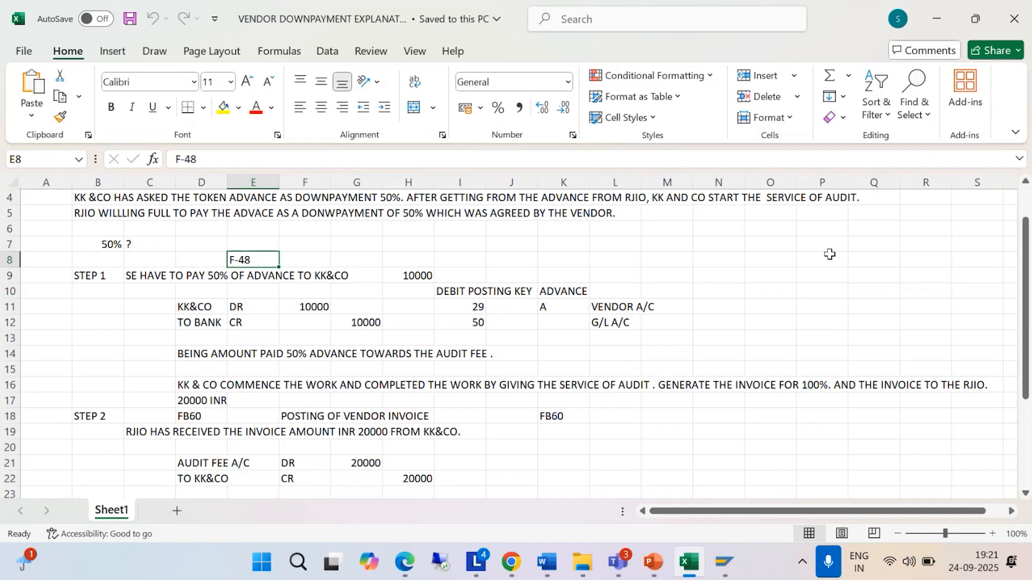
pyautogui.click(724, 567)
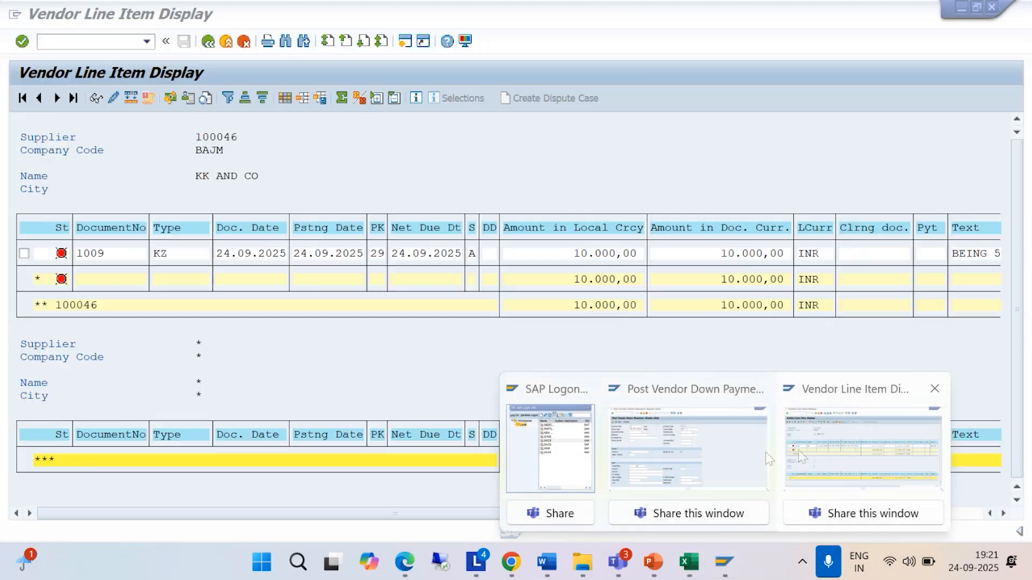
# Step: Run transaction FB60 in the vendor down payment posting session to start a vendor invoice
pyautogui.click(715, 452)
pyautogui.click(76, 42)
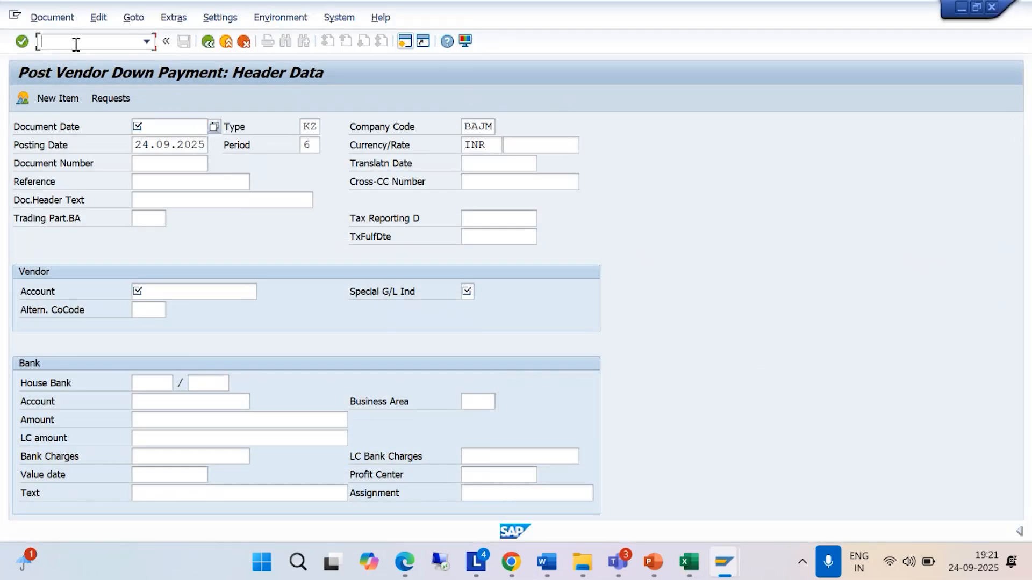
pyautogui.write('/')
pyautogui.press('Return')
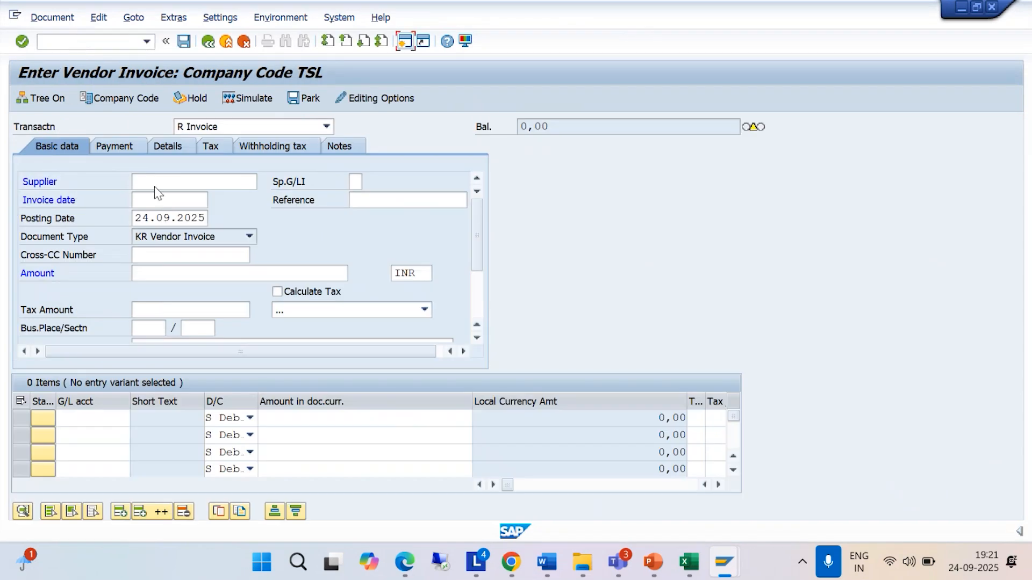
# Step: Change the vendor invoice's company code to BAJM
pyautogui.click(123, 102)
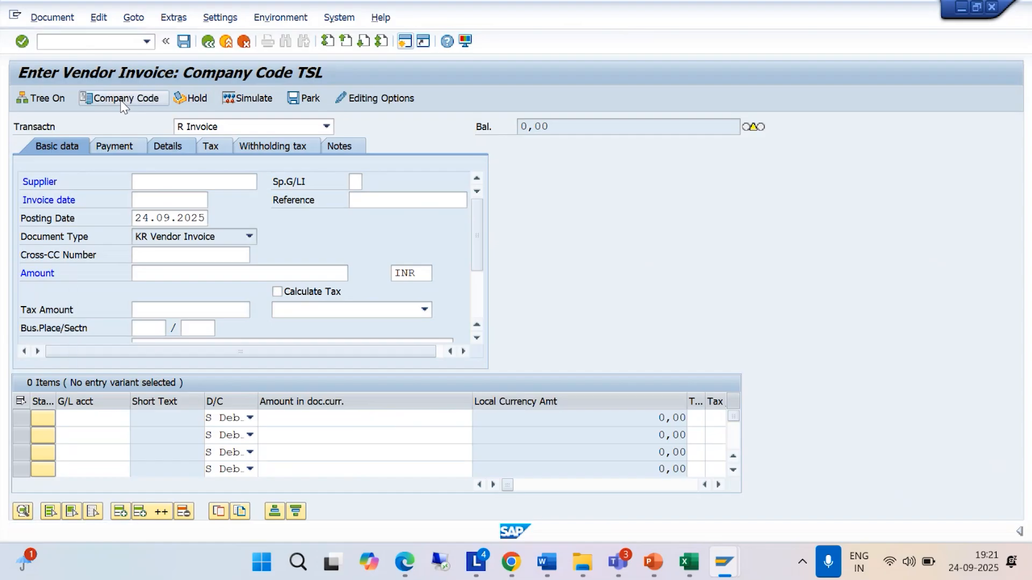
pyautogui.press('Delete')
pyautogui.press('Delete')
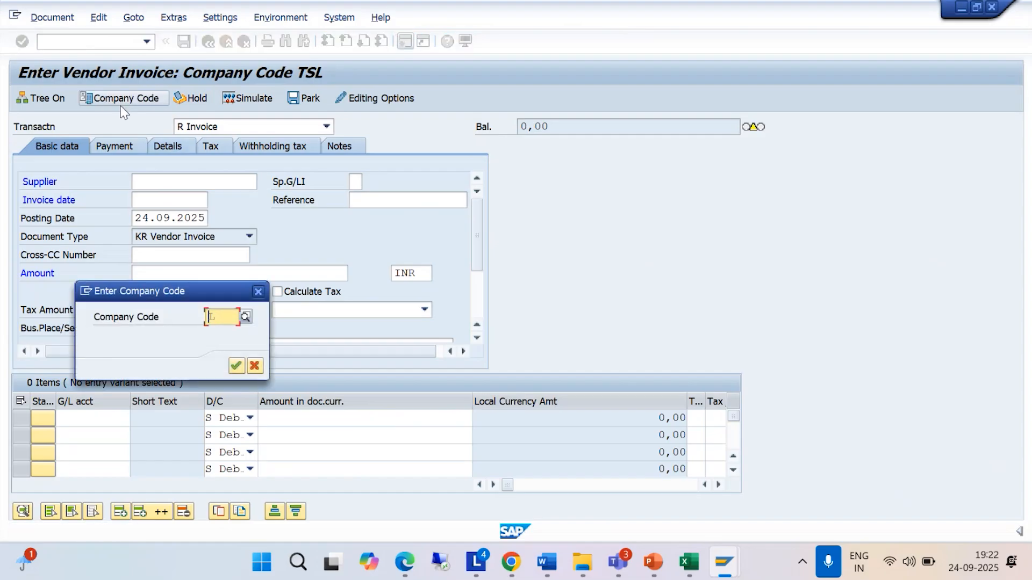
pyautogui.write('BAJM')
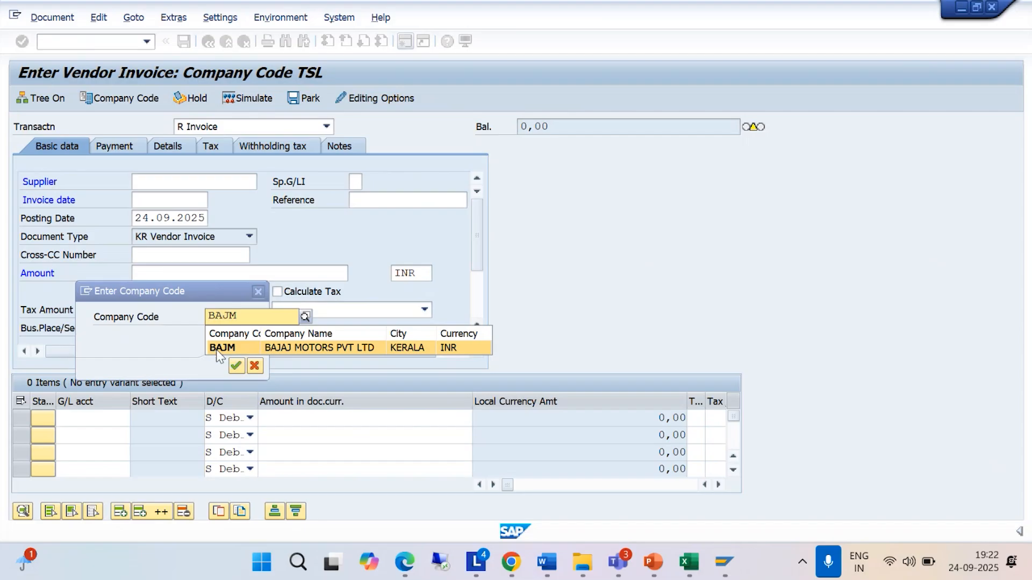
pyautogui.click(216, 350)
pyautogui.click(236, 367)
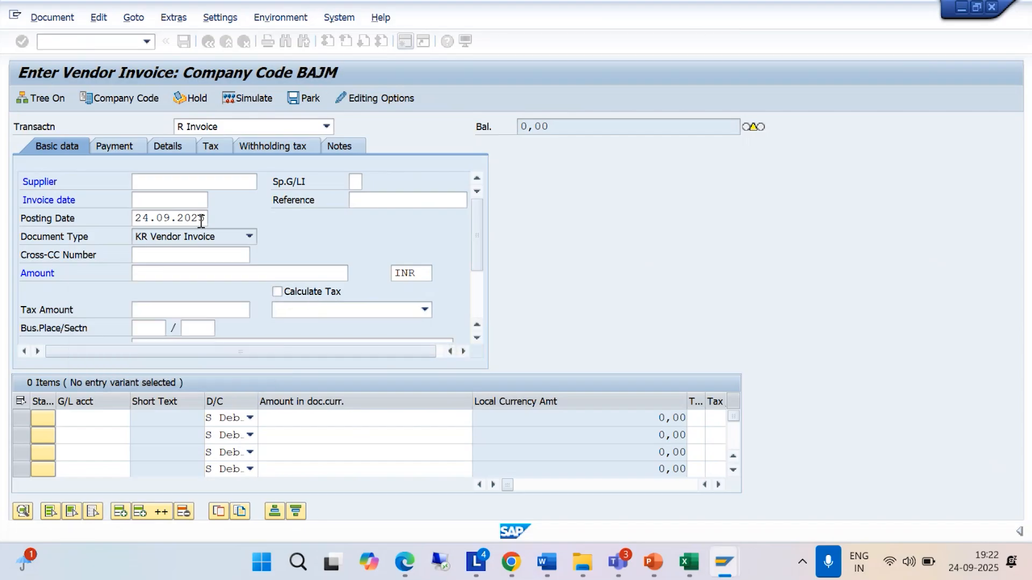
# Step: Look up the suppliers of company code BAJM and select KK AND CO as the invoice's supplier
pyautogui.click(191, 182)
pyautogui.click(268, 181)
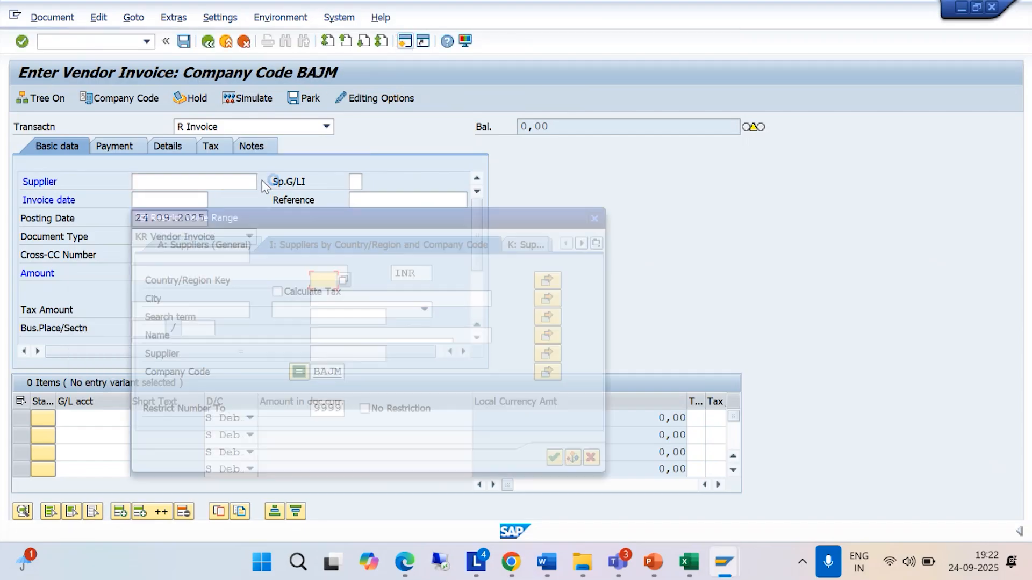
pyautogui.click(553, 458)
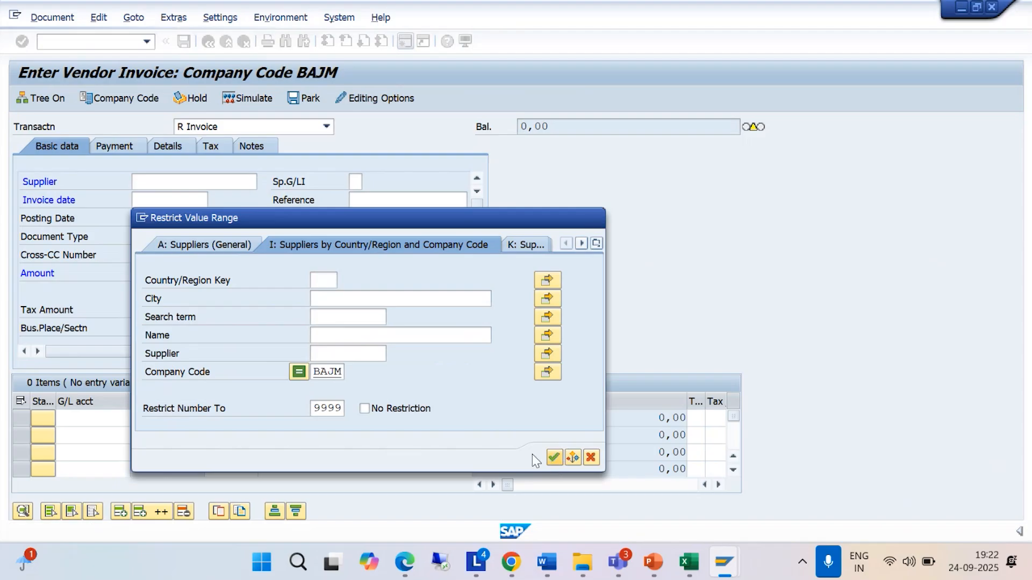
pyautogui.doubleClick(414, 295)
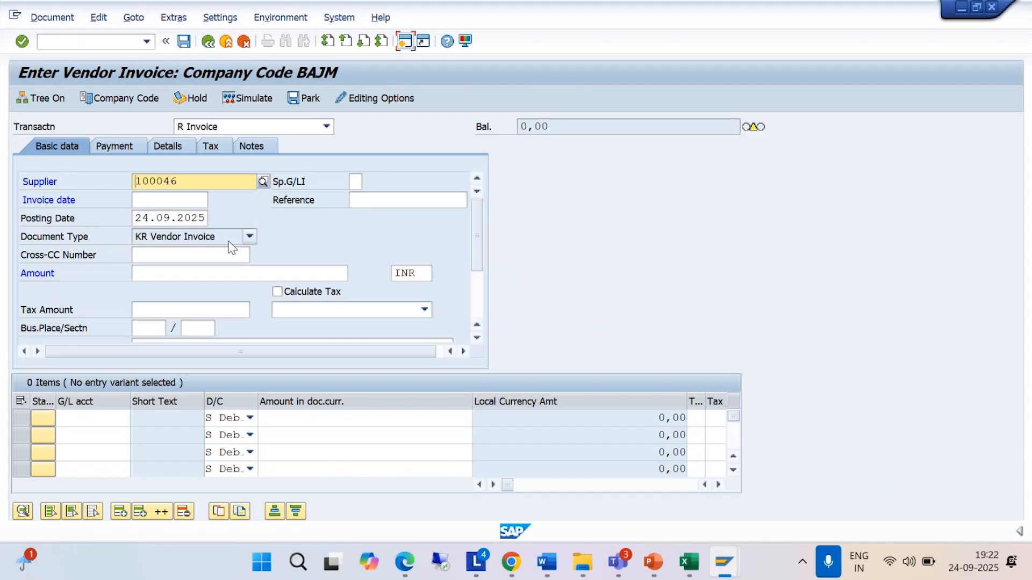
# Step: Set the invoice date to 24.09.2025 and the invoice amount to 20000 INR
pyautogui.click(149, 203)
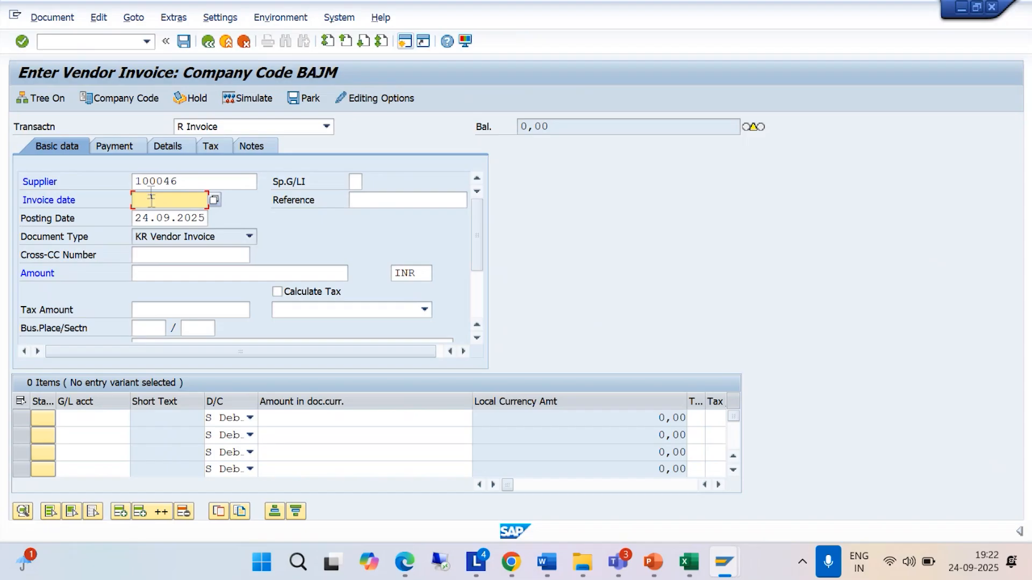
pyautogui.write('24.09.2025')
pyautogui.click(157, 274)
pyautogui.write('20000')
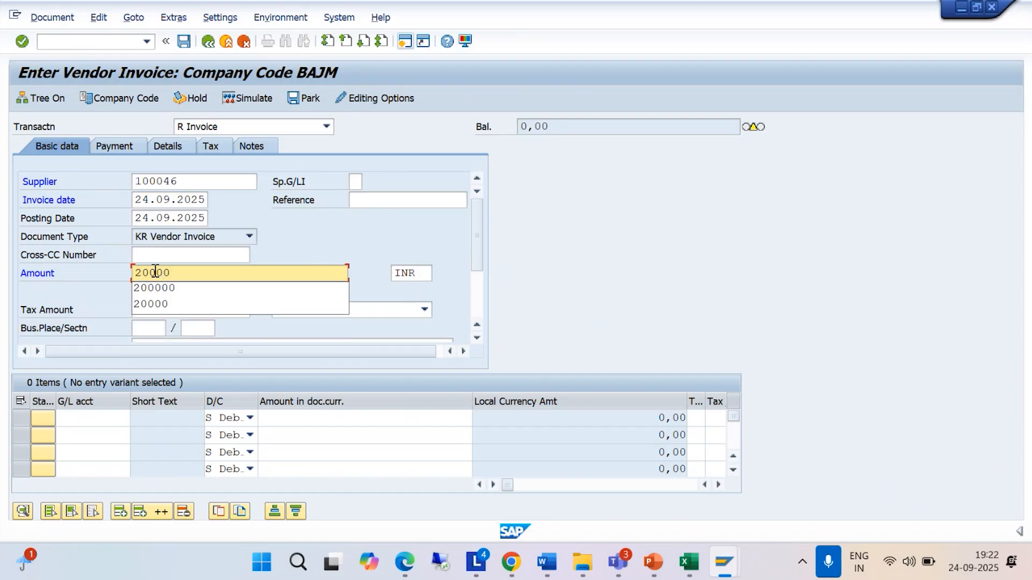
pyautogui.click(608, 292)
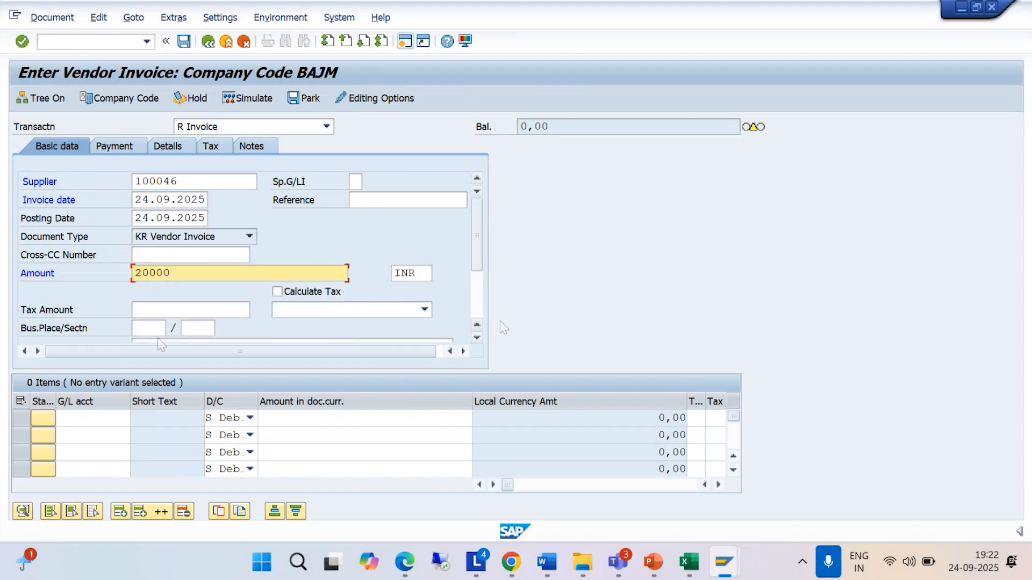
# Step: Enter BEING INVOICE POSTED FOR AUDIT FEE as the invoice header's text
pyautogui.scroll(-1, 475, 263)
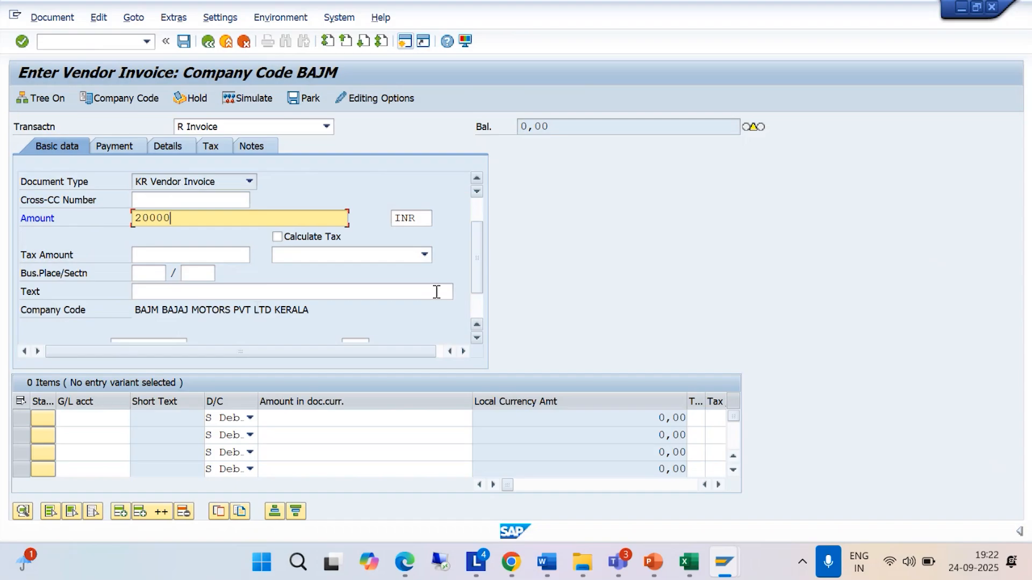
pyautogui.click(230, 295)
pyautogui.write('BE')
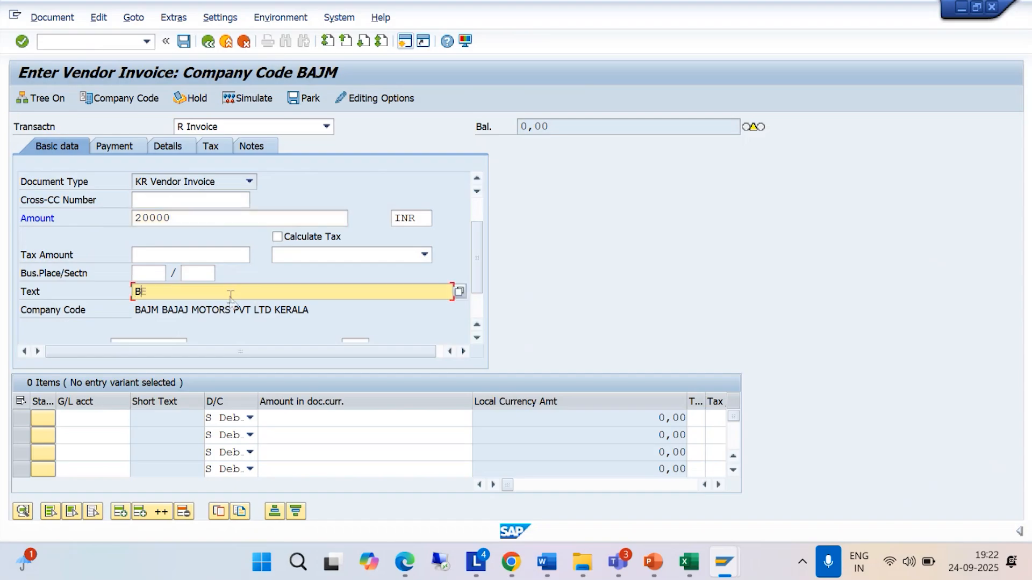
pyautogui.write('ING INCOI')
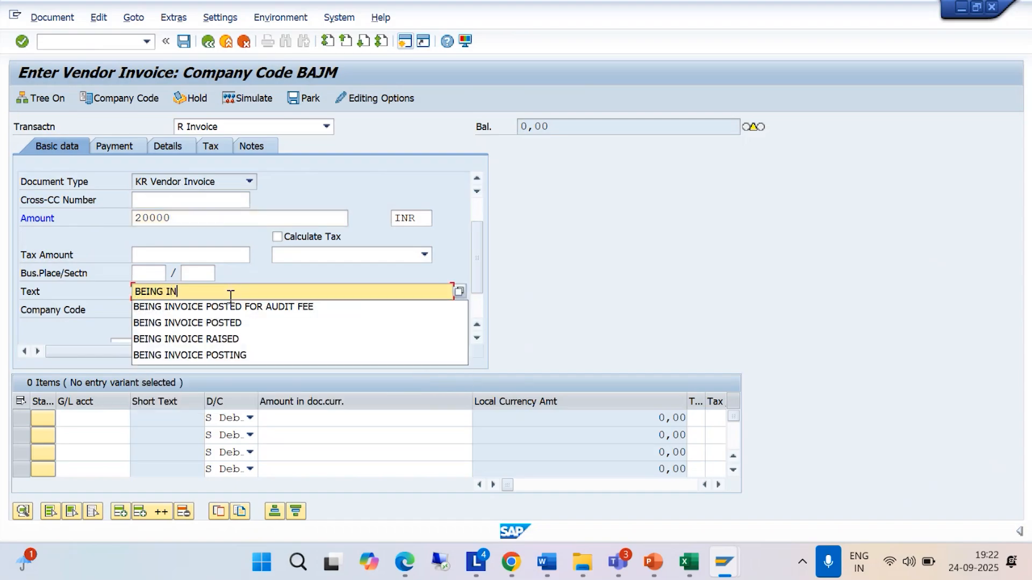
pyautogui.press('BackSpace')
pyautogui.write('VOICE POST')
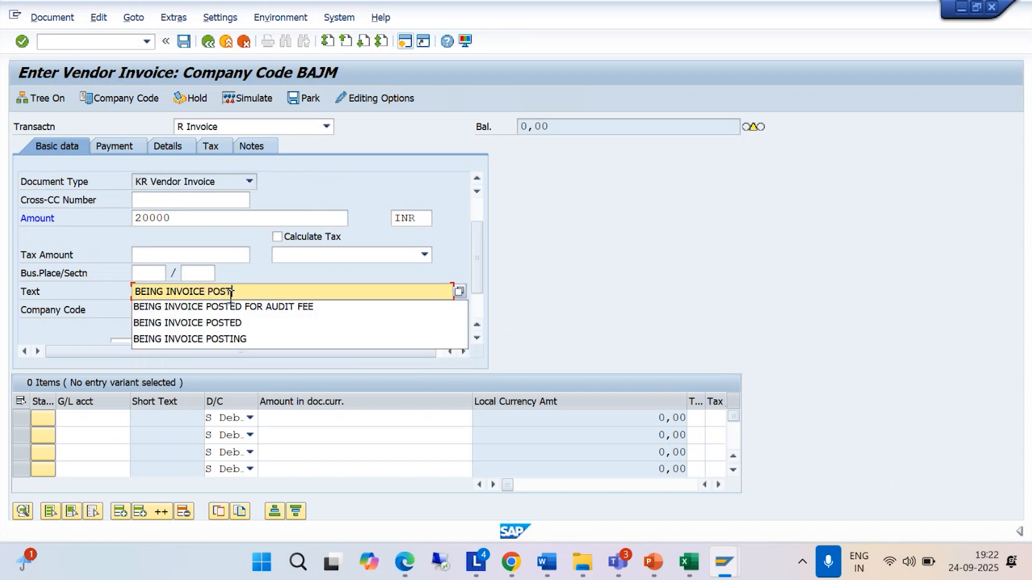
pyautogui.write('ED')
pyautogui.click(230, 307)
# Step: Add a debit line item for G/L account 3000, AUDIT FEE A/C, with an amount of 20000
pyautogui.click(64, 421)
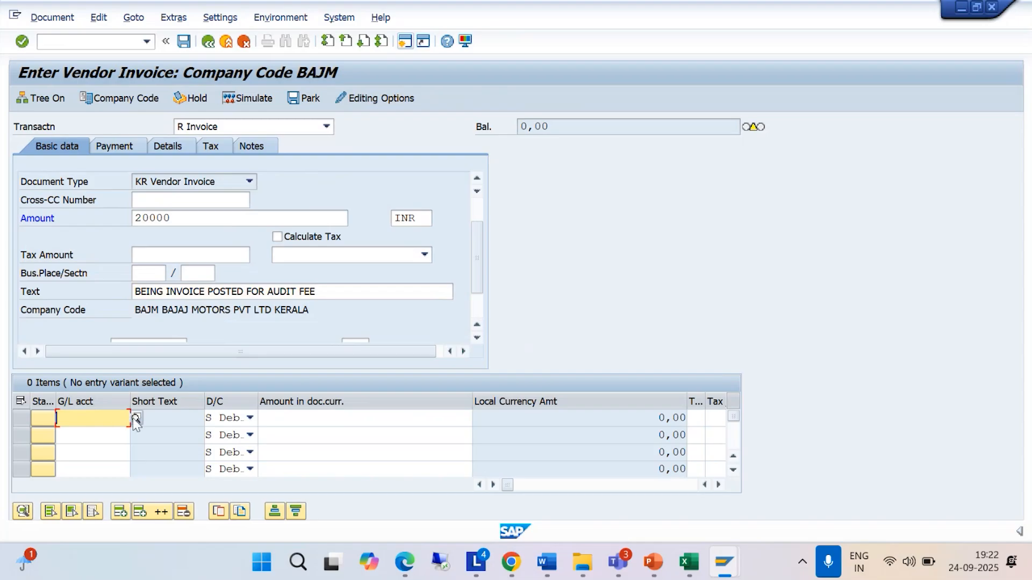
pyautogui.click(134, 418)
pyautogui.click(435, 529)
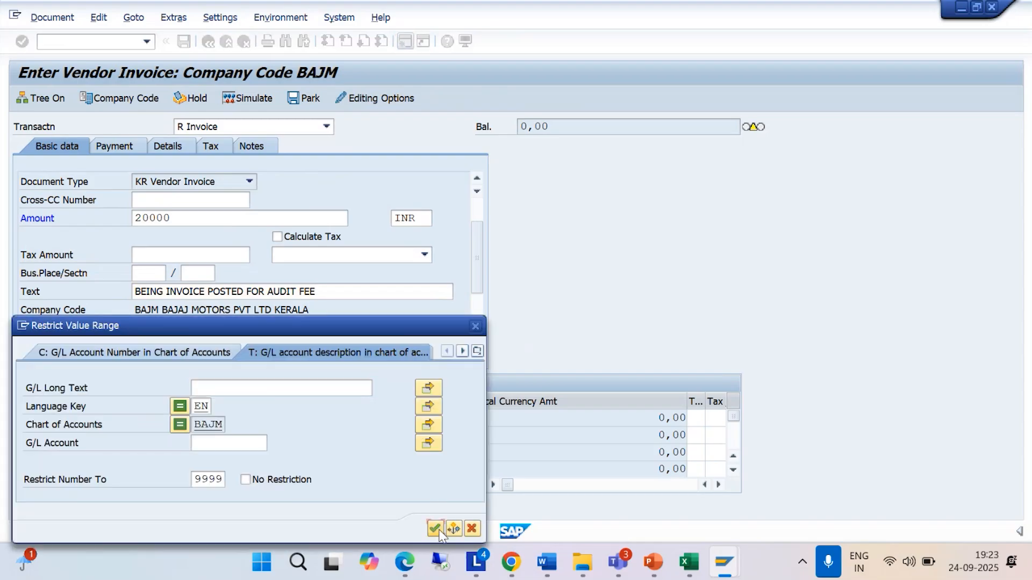
pyautogui.doubleClick(57, 291)
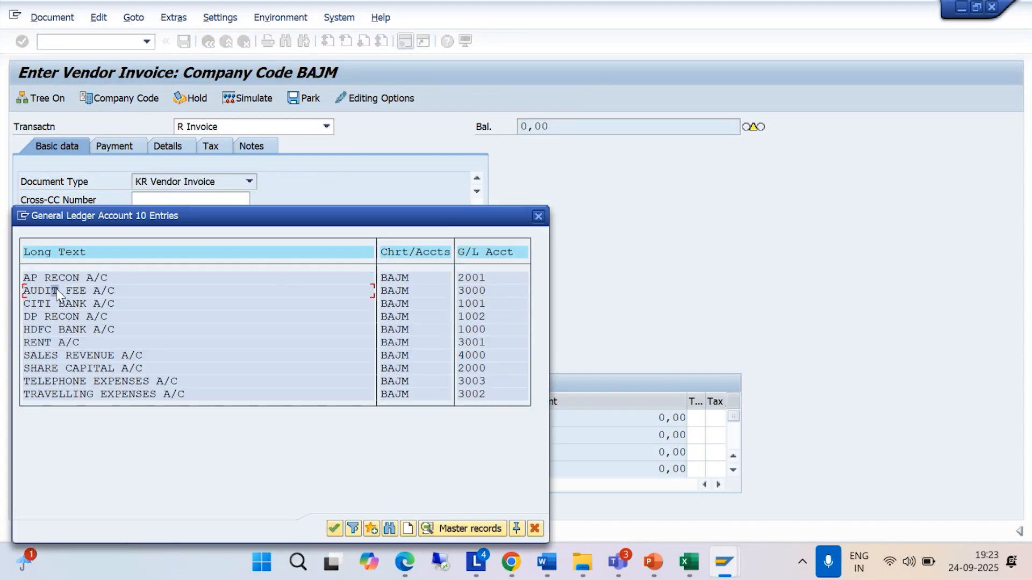
pyautogui.click(308, 417)
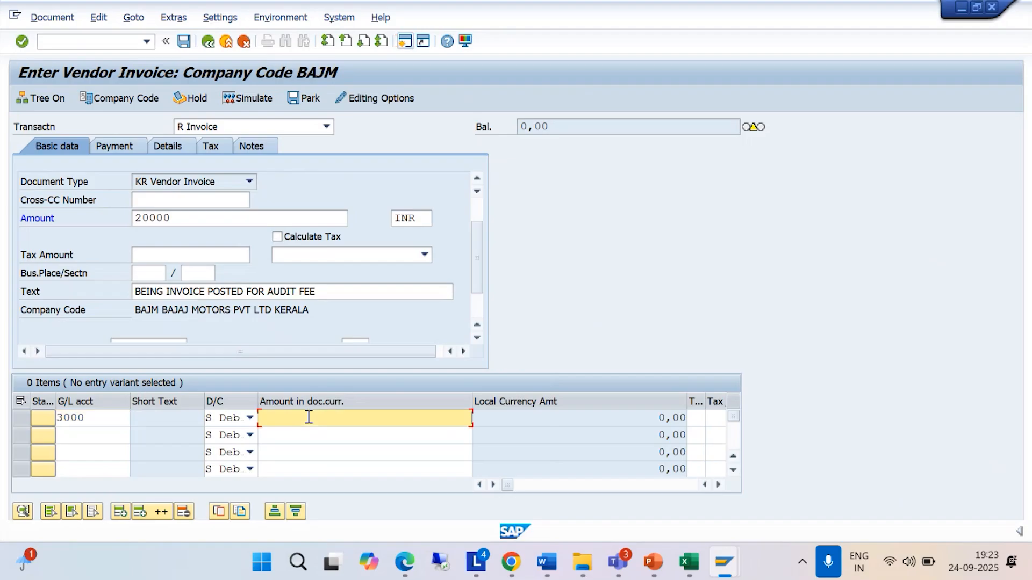
pyautogui.write('20000')
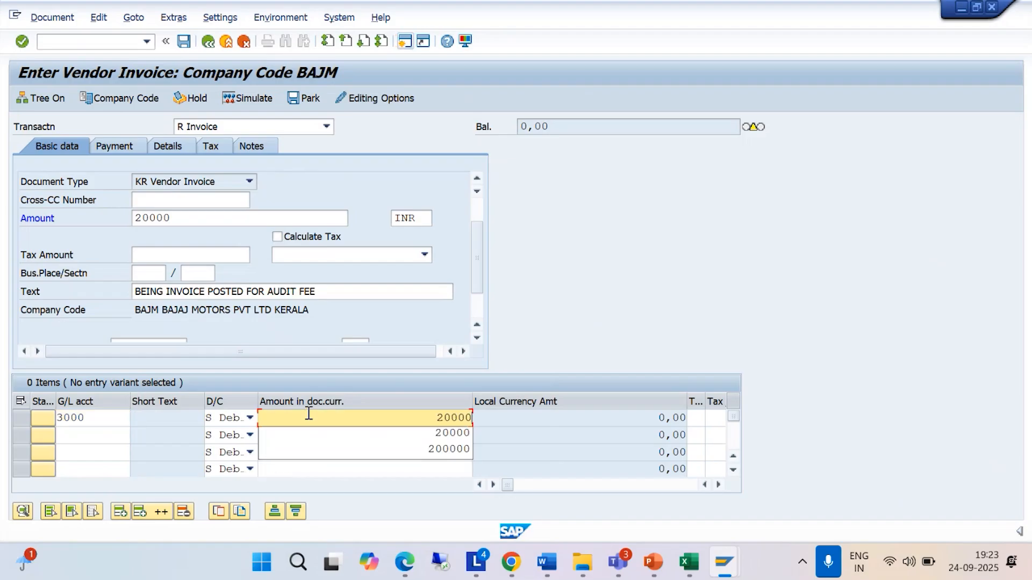
# Step: Copy the header text BEING INVOICE POSTED FOR AUDIT FEE into the audit fee line item's text
pyautogui.moveTo(323, 290); pyautogui.dragTo(101, 311)
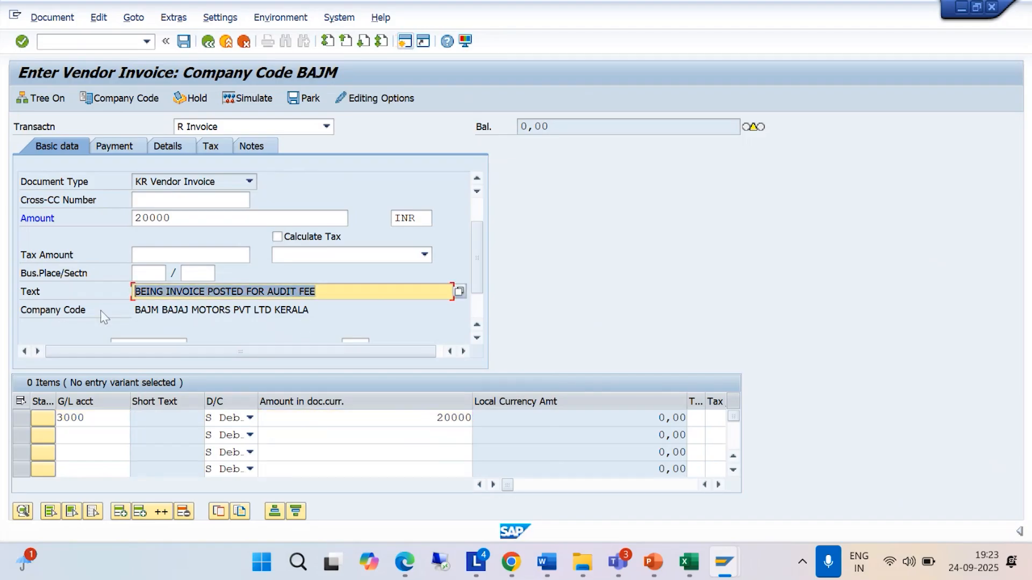
pyautogui.click(718, 484)
pyautogui.click(718, 485)
pyautogui.click(702, 418)
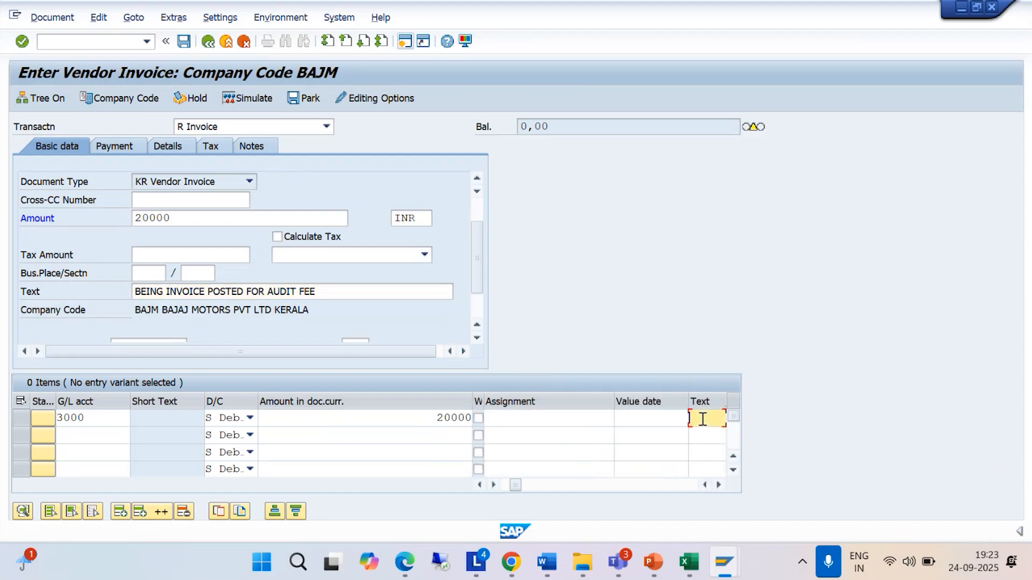
pyautogui.hotkey('ctrl', 'v')
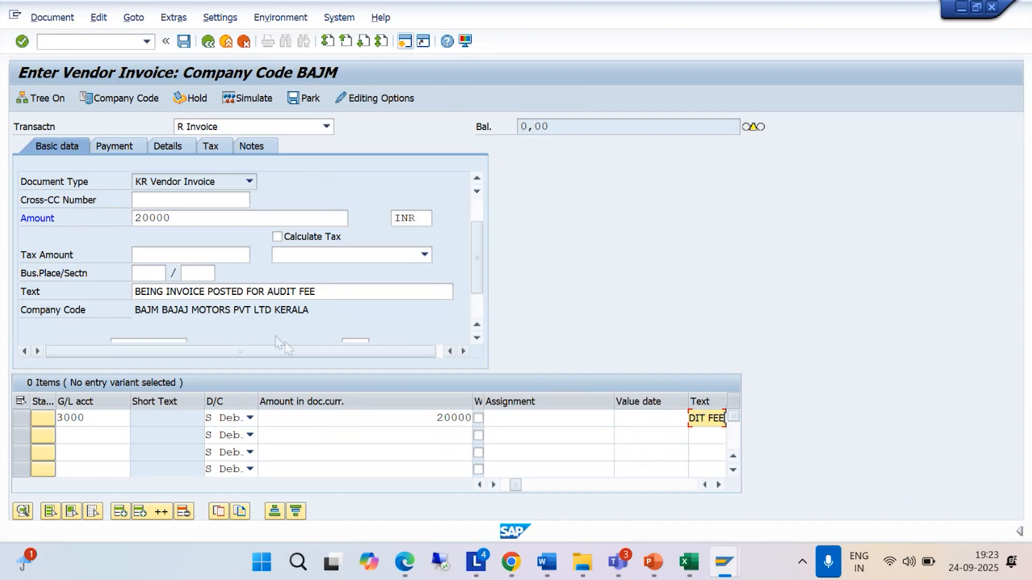
# Step: Validate the invoice entries, read the detailed explanation of the number range error, and return to the invoice
pyautogui.moveTo(471, 229); pyautogui.dragTo(485, 198)
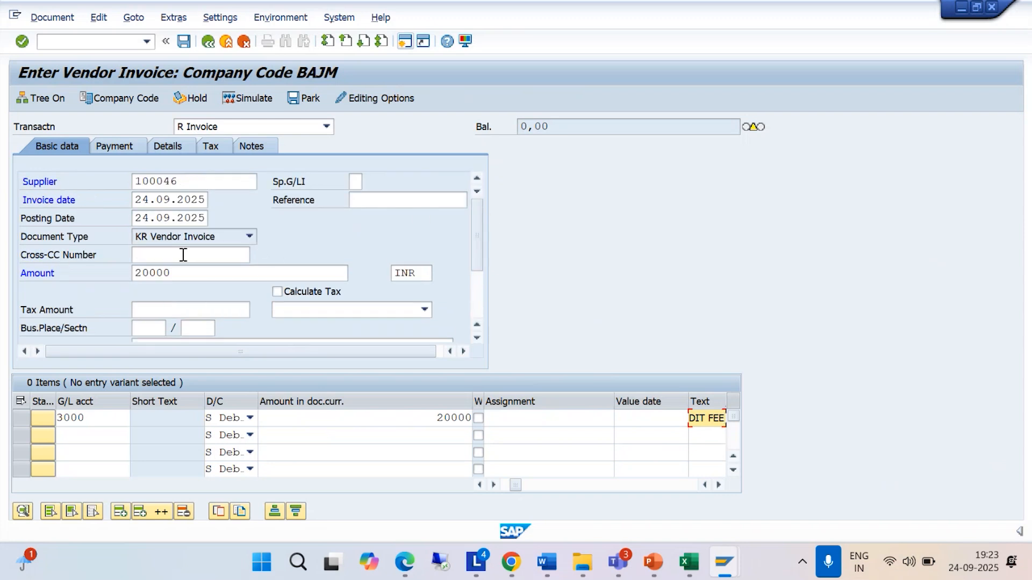
pyautogui.press('Return')
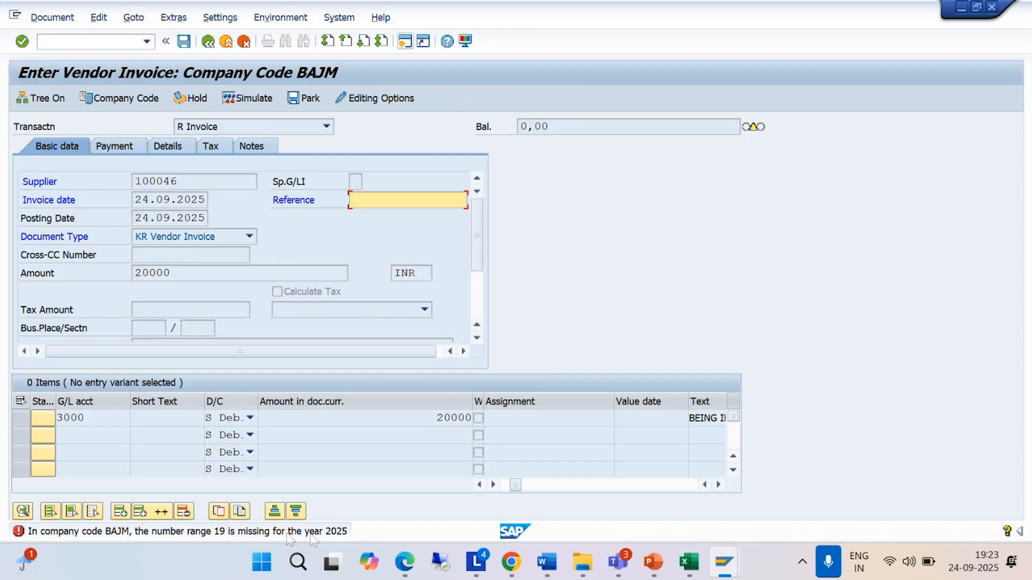
pyautogui.doubleClick(328, 535)
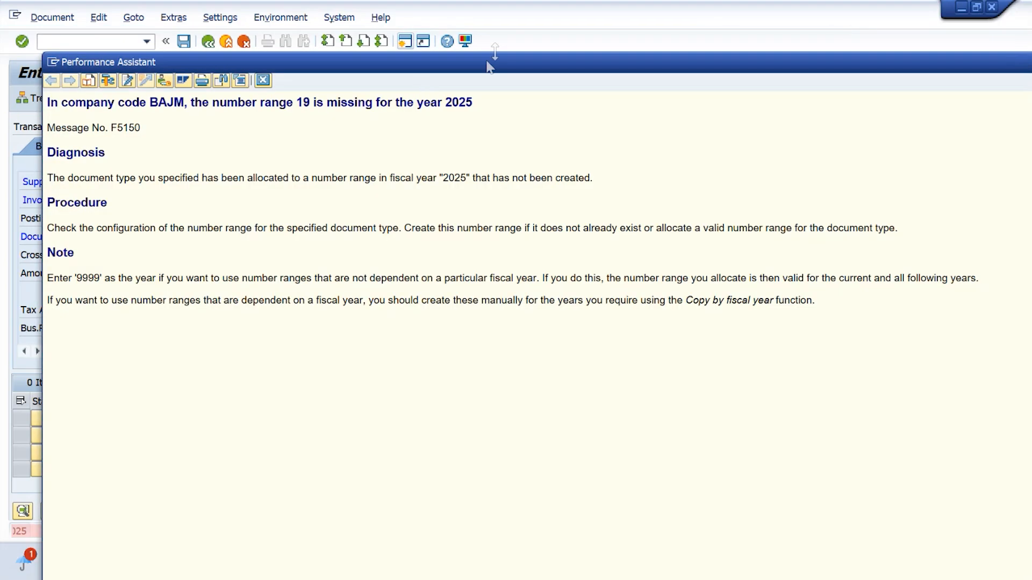
pyautogui.moveTo(487, 64); pyautogui.dragTo(480, 2)
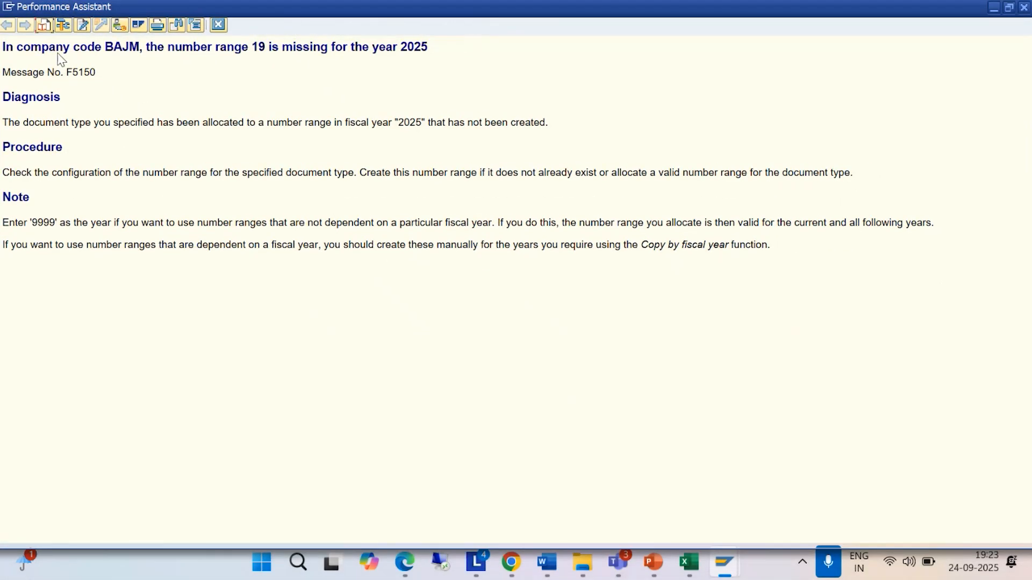
pyautogui.click(440, 17)
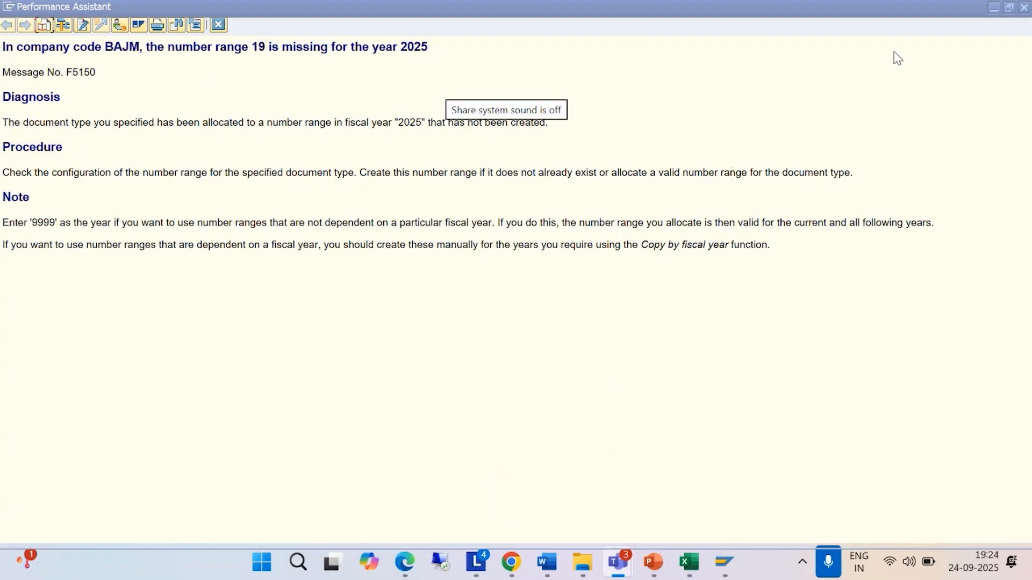
pyautogui.click(993, 8)
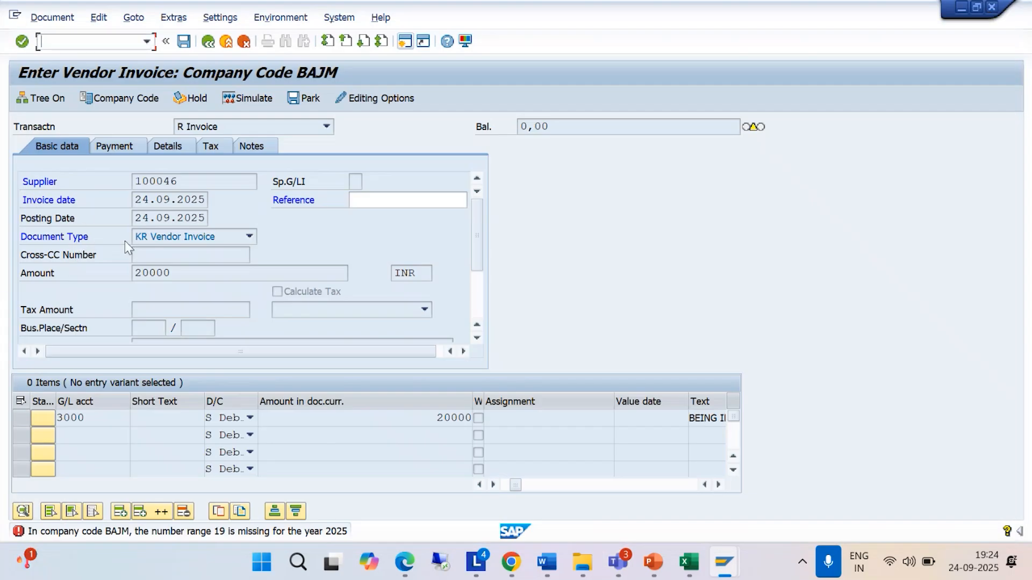
# Step: Try to open document type maintenance (OBA7) in a new session, copy the locking user's ID, and decline displaying the locked data
pyautogui.click(404, 41)
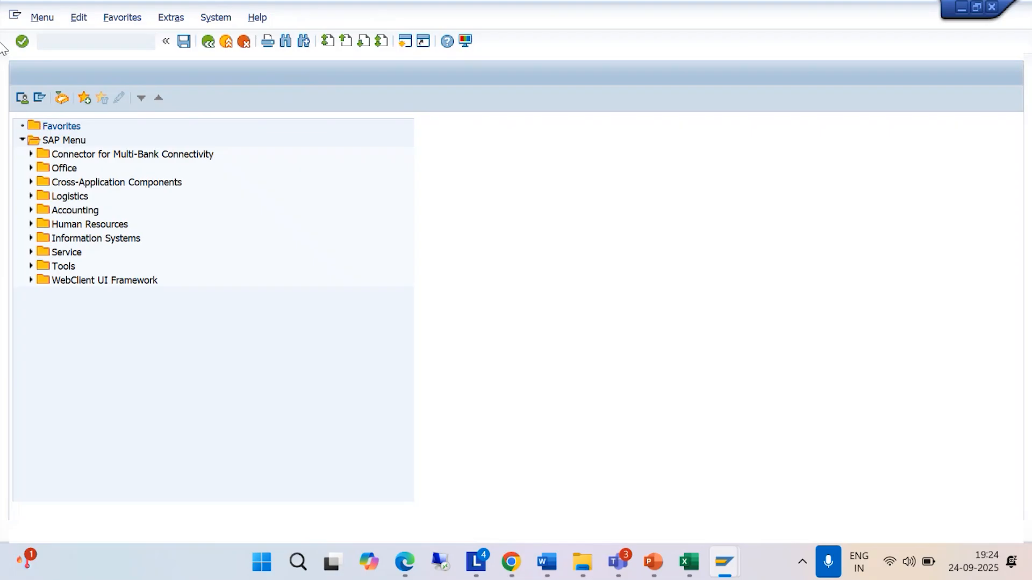
pyautogui.write('/NOBA')
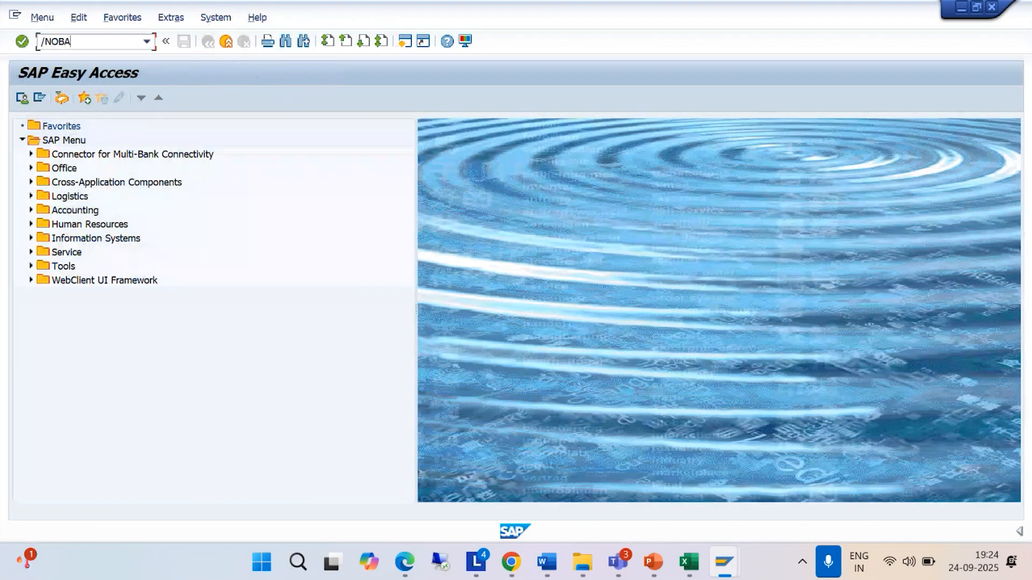
pyautogui.press('Return')
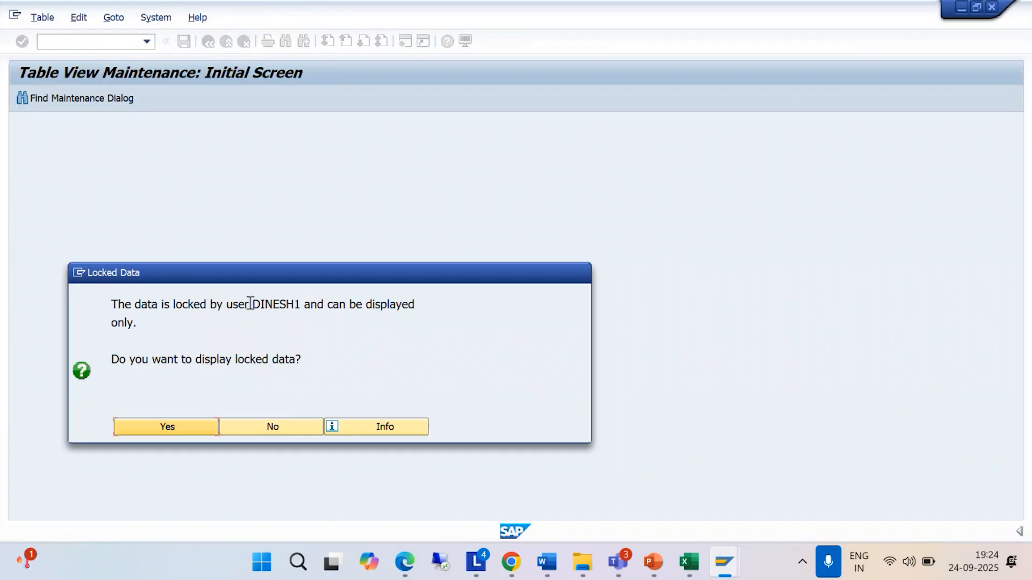
pyautogui.doubleClick(262, 305)
pyautogui.hotkey('ctrl', 'c')
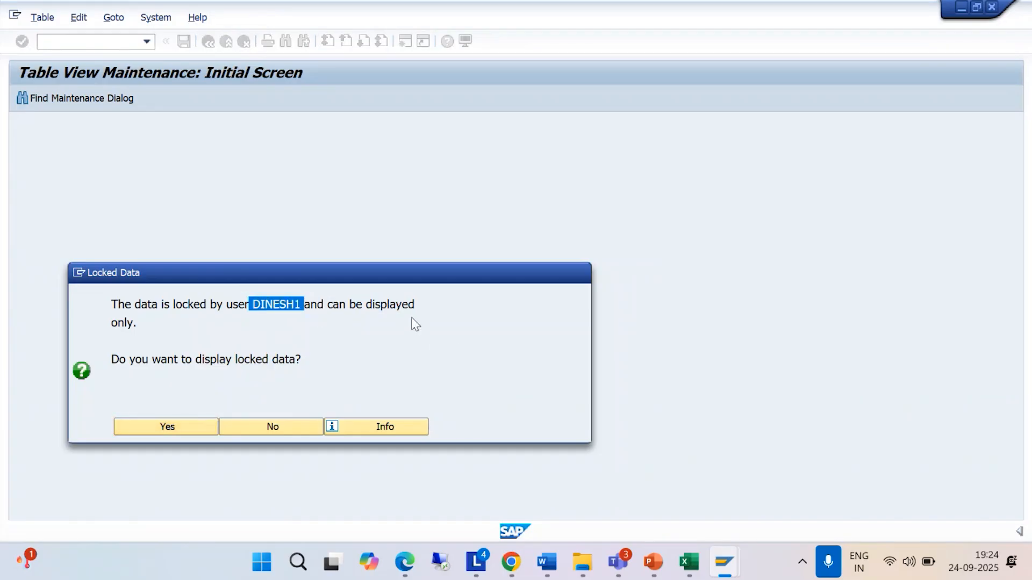
pyautogui.click(253, 428)
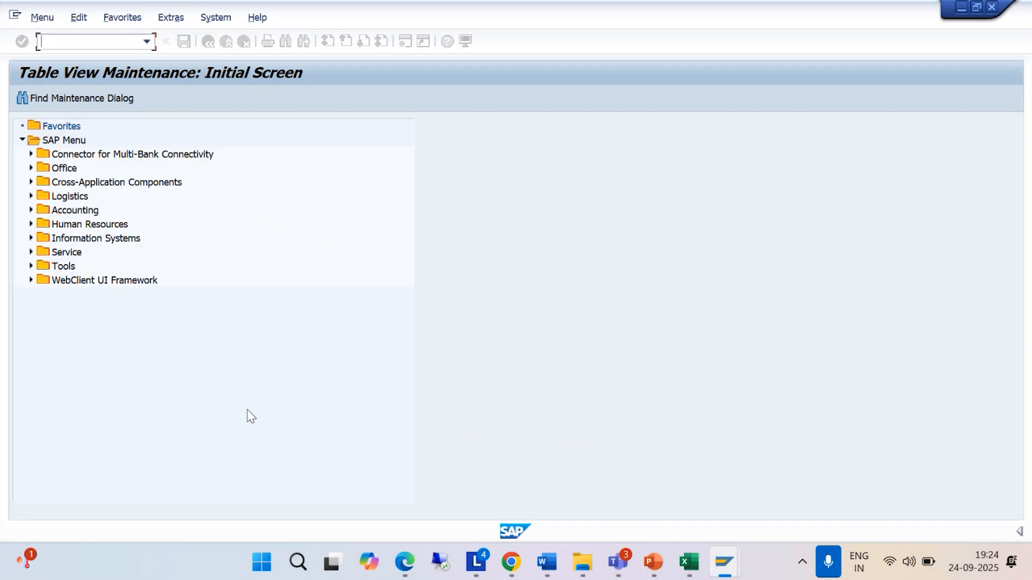
# Step: Open lock administration with SM12 and search client 400's lock table for the copied user ID
pyautogui.write('/NS')
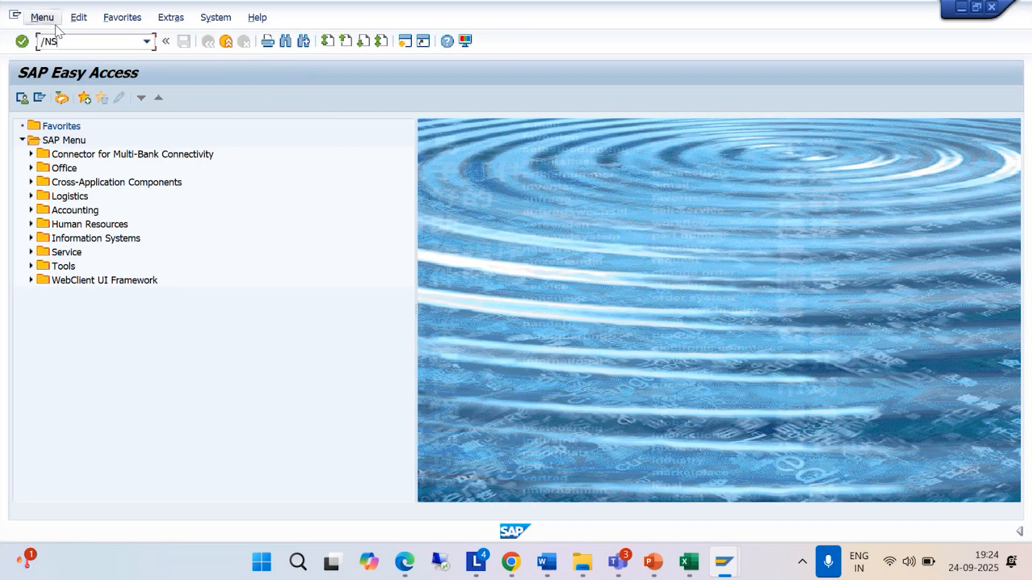
pyautogui.write('M12')
pyautogui.press('Return')
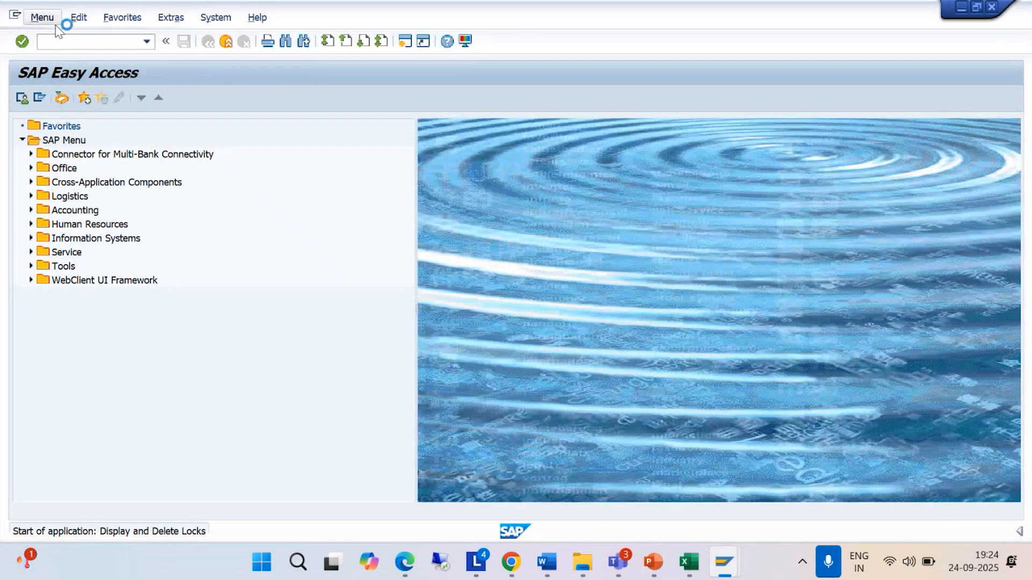
pyautogui.moveTo(247, 162); pyautogui.dragTo(134, 178)
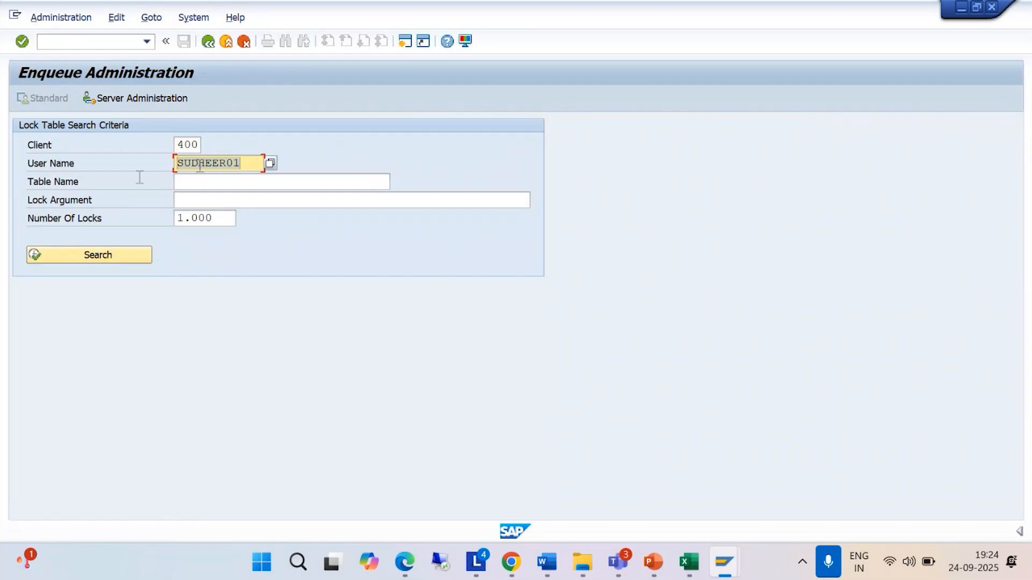
pyautogui.press('Delete')
pyautogui.hotkey('ctrl', 'v')
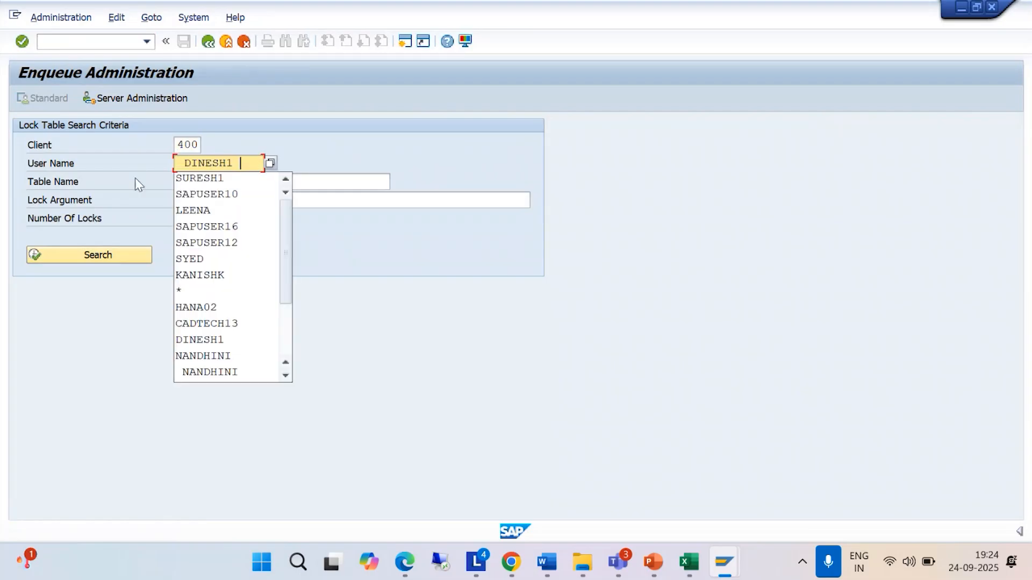
pyautogui.click(132, 254)
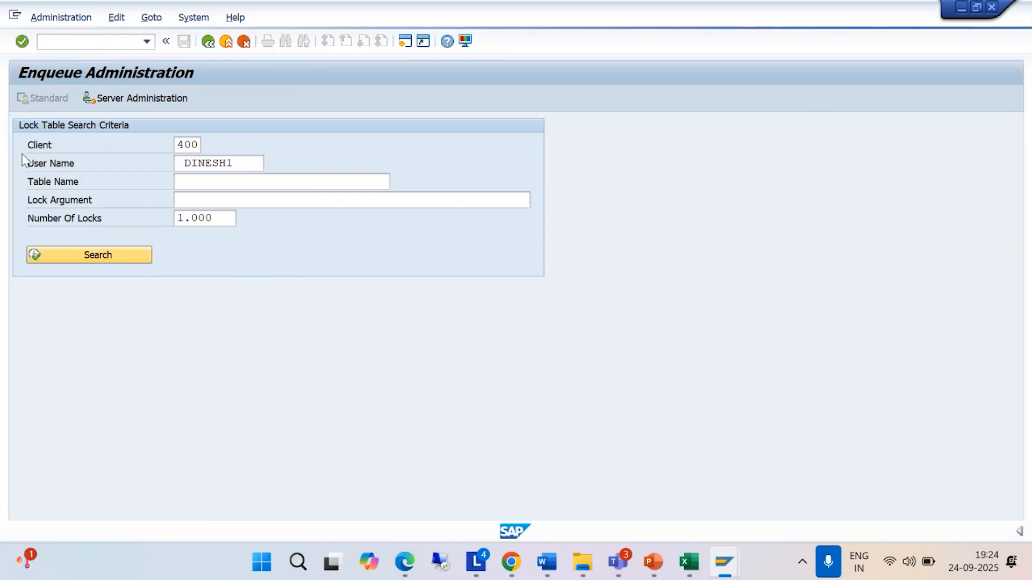
pyautogui.click(89, 255)
# Step: Search the lock table for all users with * and delete every lock entry listed for client 400
pyautogui.doubleClick(242, 163)
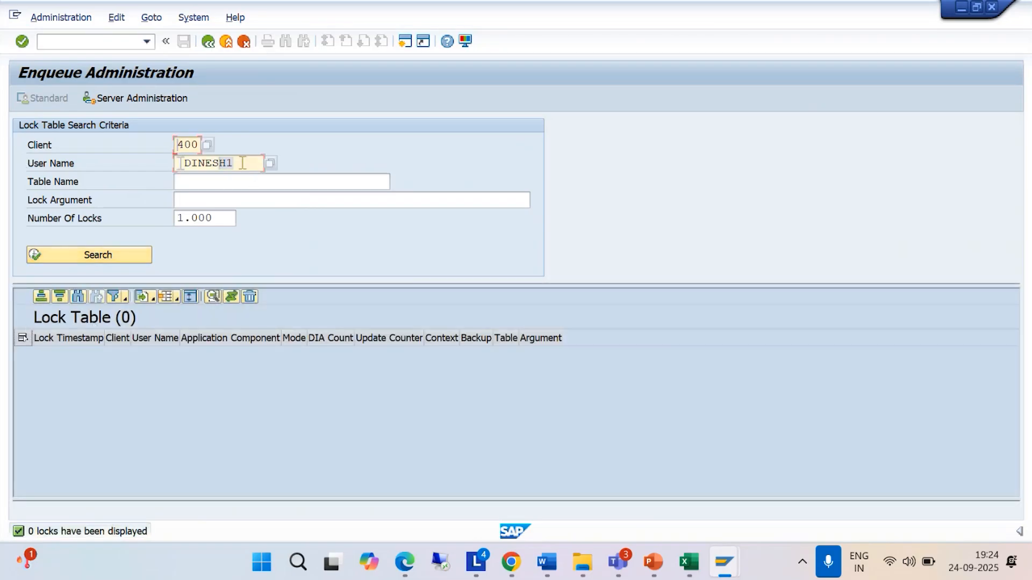
pyautogui.press('BackSpace')
pyautogui.write('*')
pyautogui.click(55, 256)
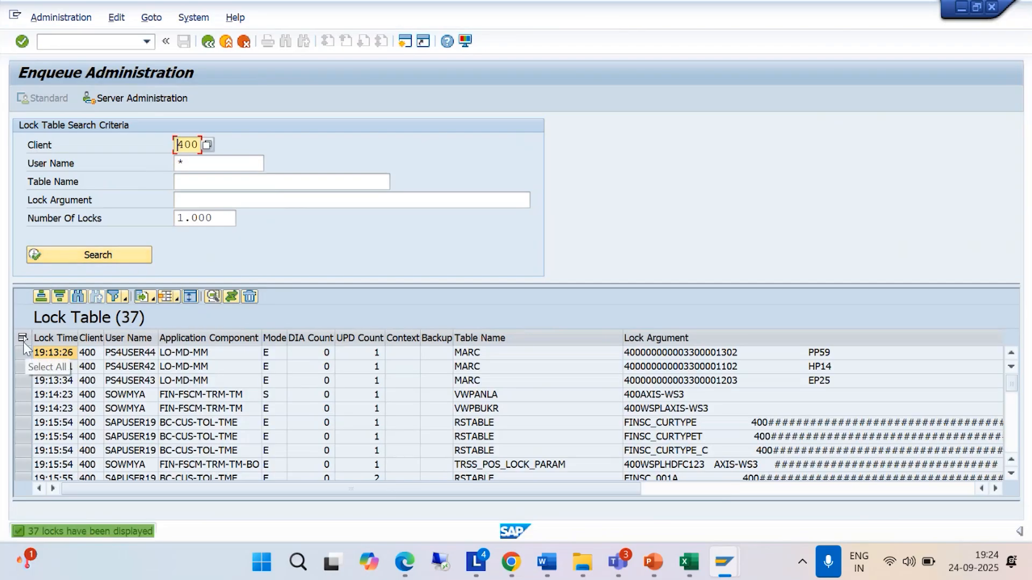
pyautogui.click(23, 342)
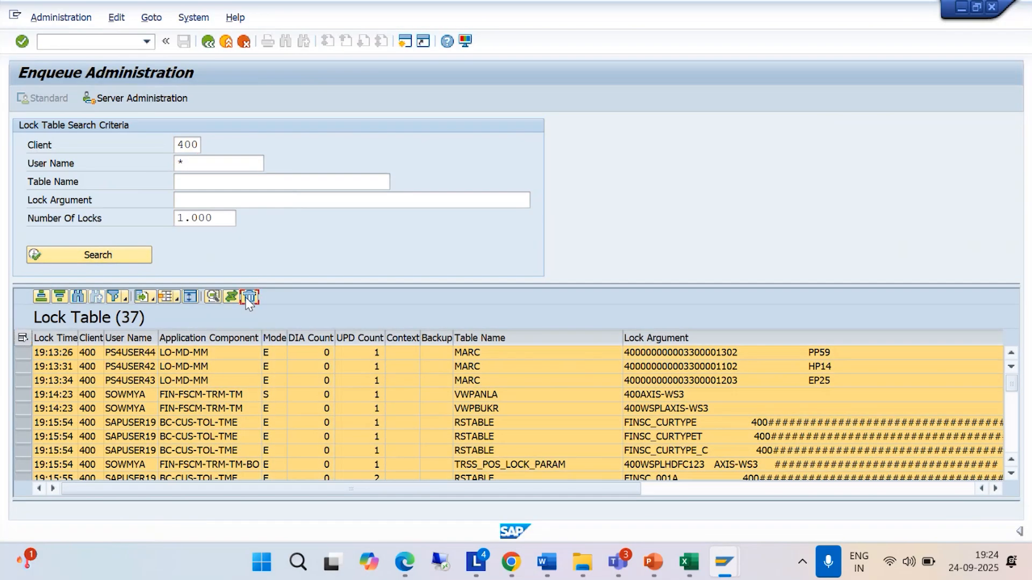
pyautogui.click(249, 298)
pyautogui.click(257, 354)
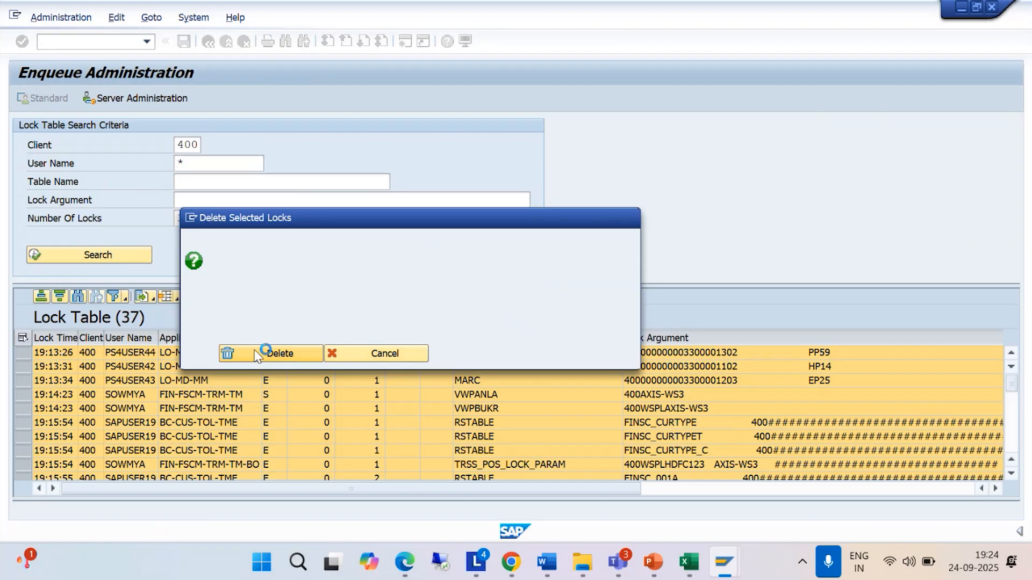
# Step: Open the vendor invoice entry transaction FB60 in place of lock administration
pyautogui.click(147, 42)
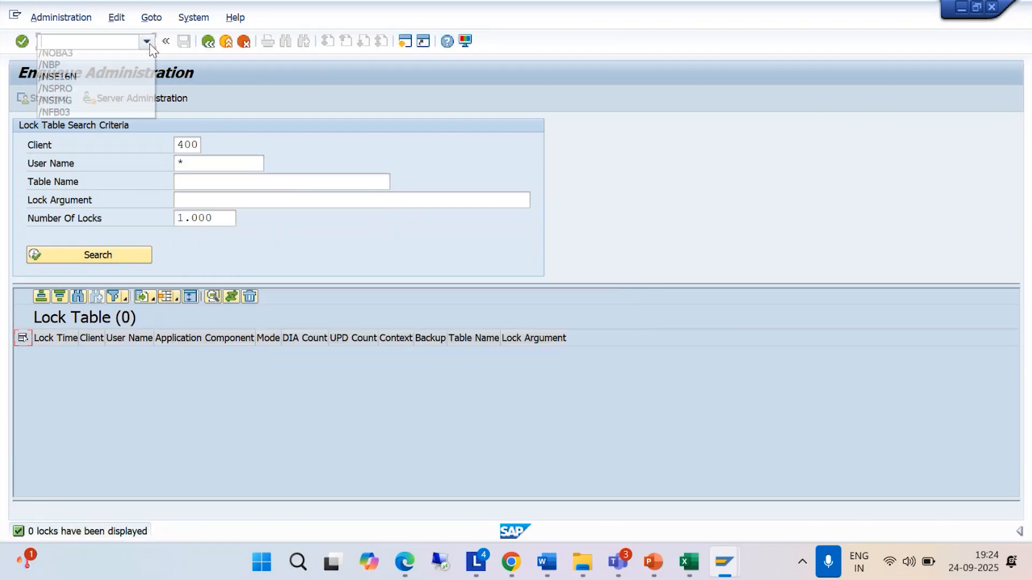
pyautogui.click(101, 80)
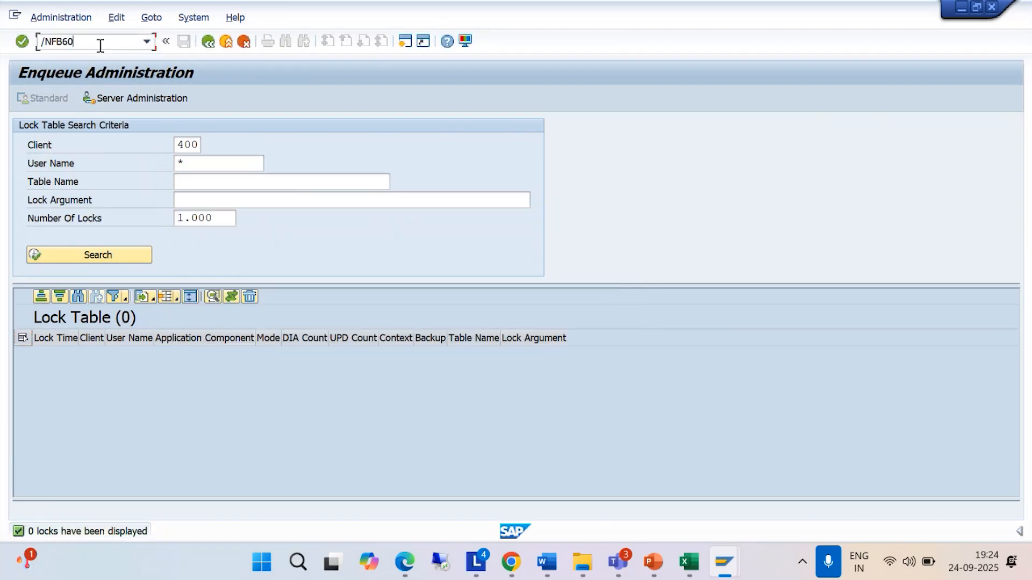
pyautogui.press('Return')
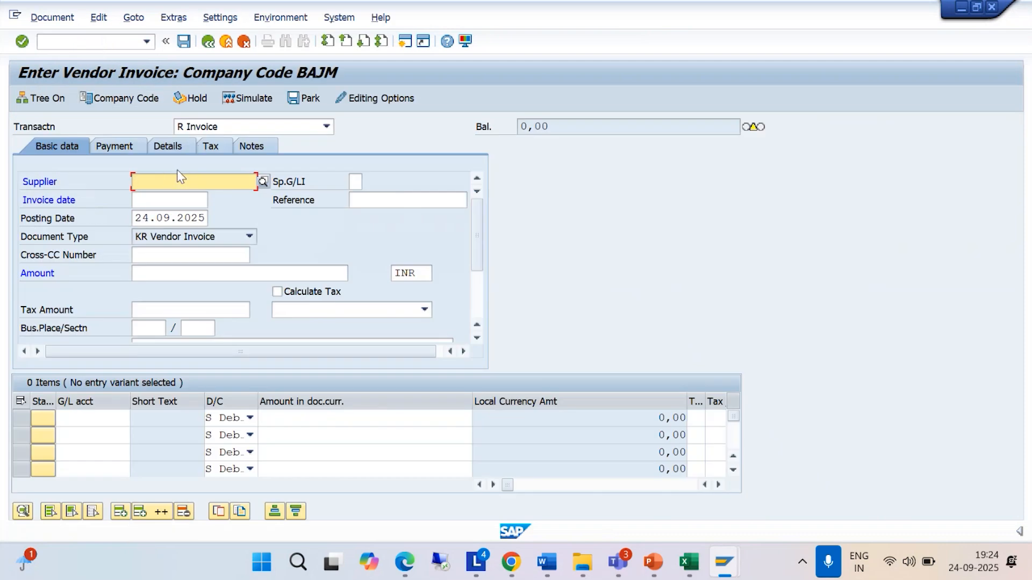
# Step: Open OBA7 in a new session, find document type KR, and display its details
pyautogui.click(405, 43)
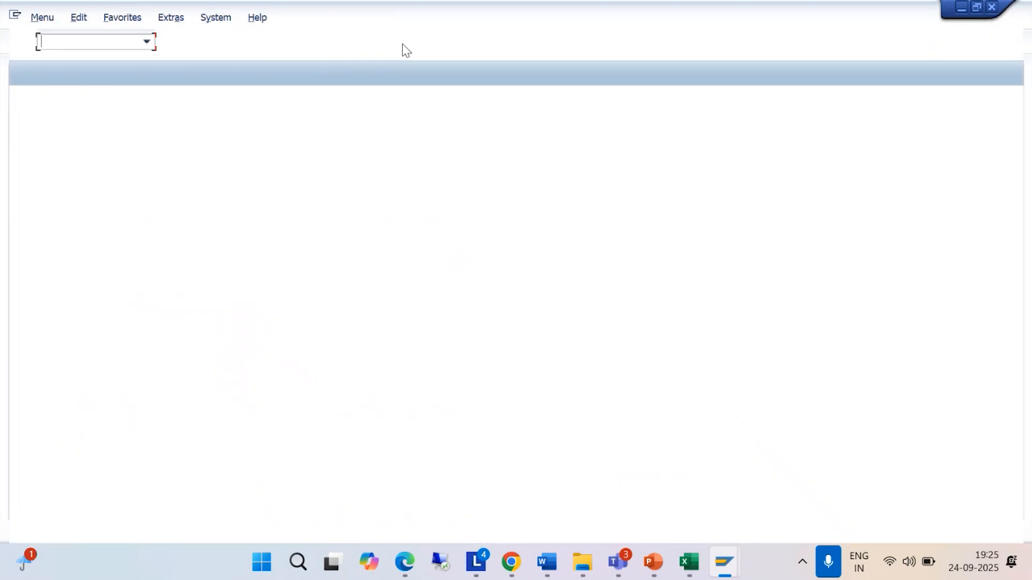
pyautogui.write('/NOBA7')
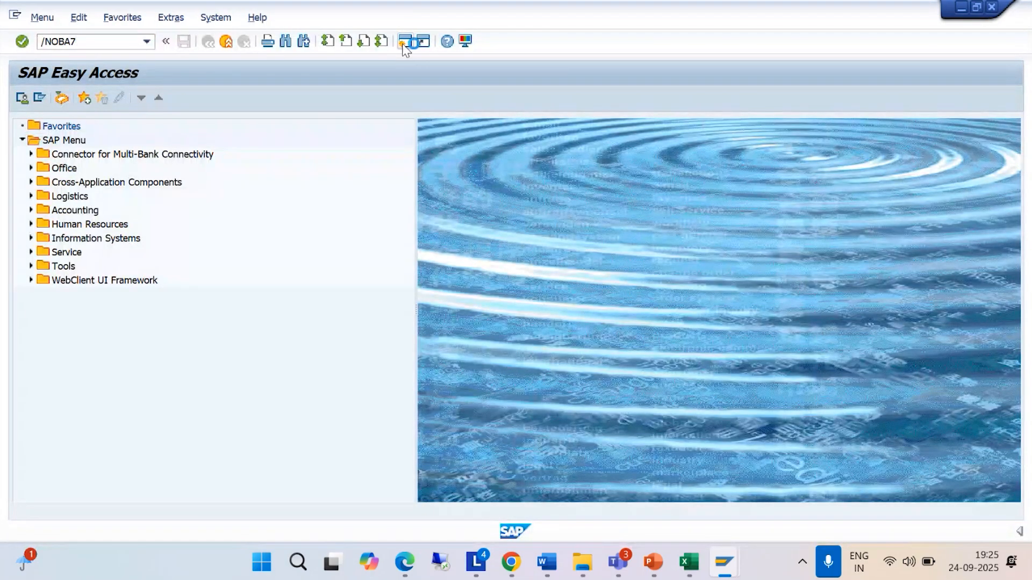
pyautogui.press('Return')
pyautogui.click(230, 492)
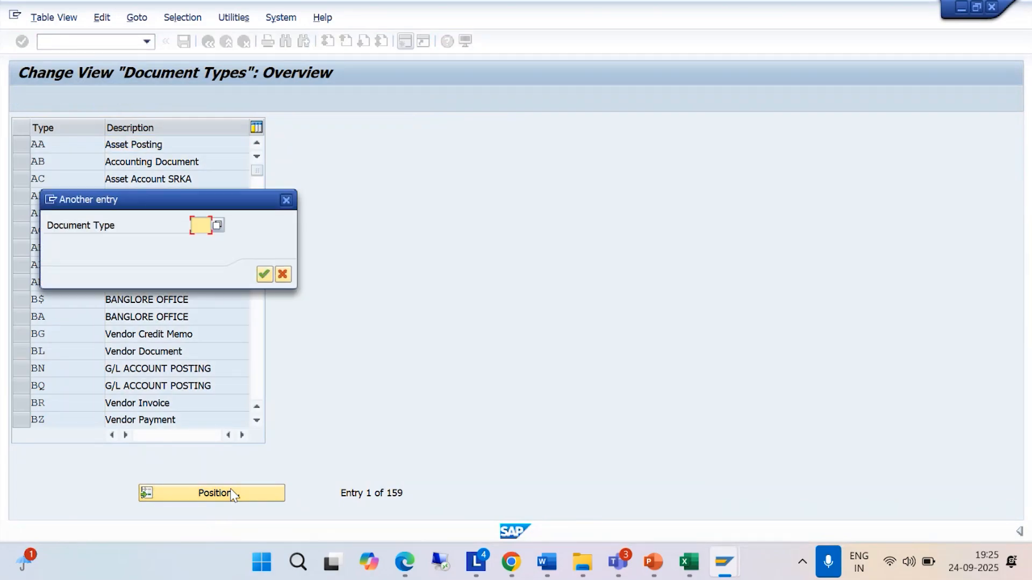
pyautogui.write('KR')
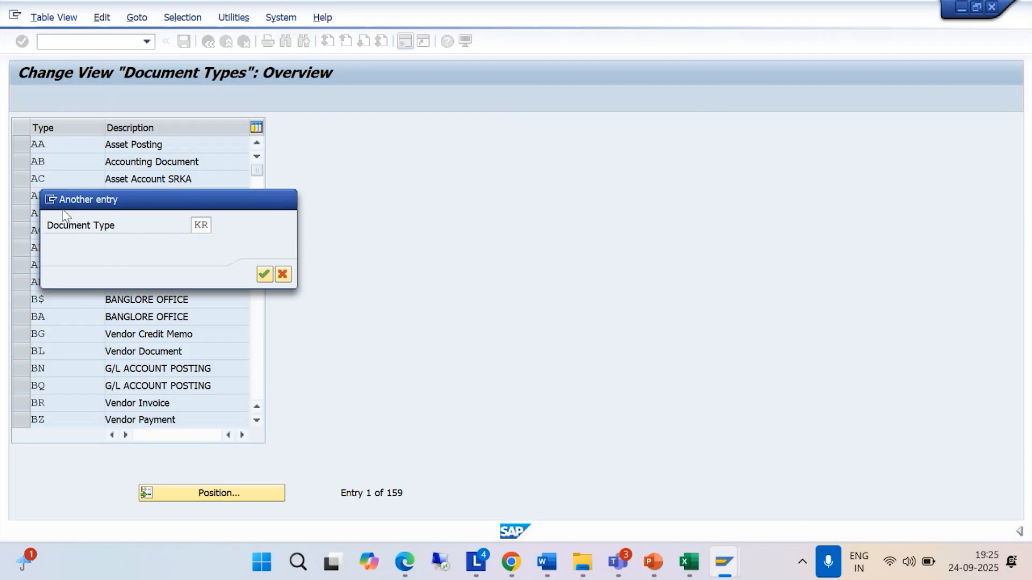
pyautogui.press('Return')
pyautogui.click(40, 98)
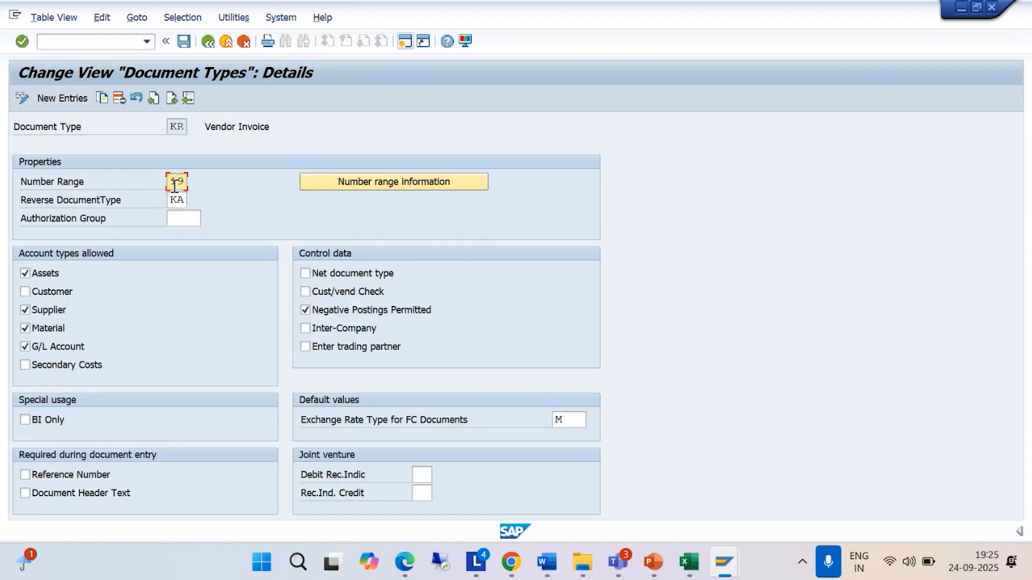
# Step: Try to edit company code BAJM's number range intervals from the KR document type, and return to the interval selection
pyautogui.click(369, 183)
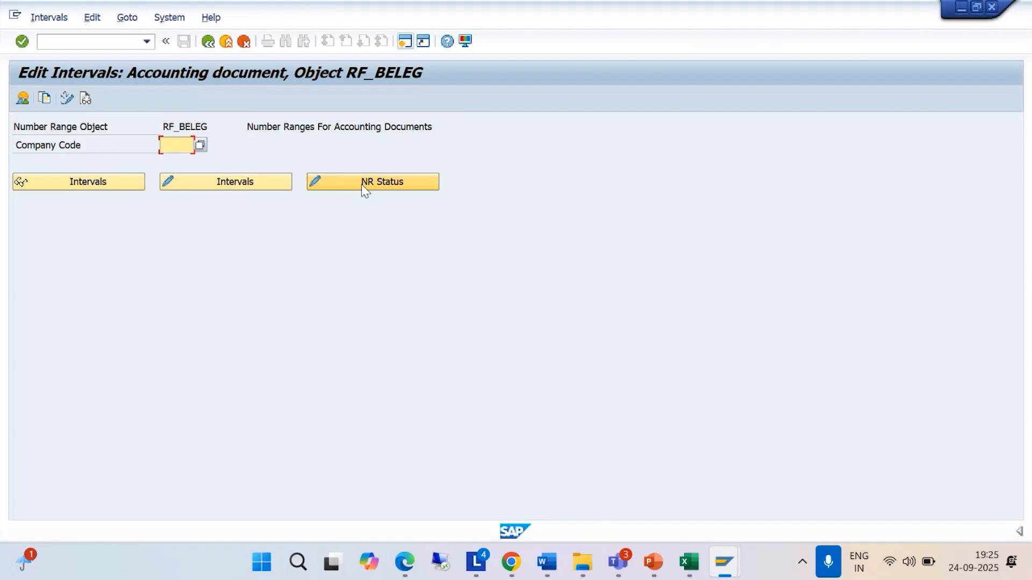
pyautogui.write('BAJM')
pyautogui.click(212, 188)
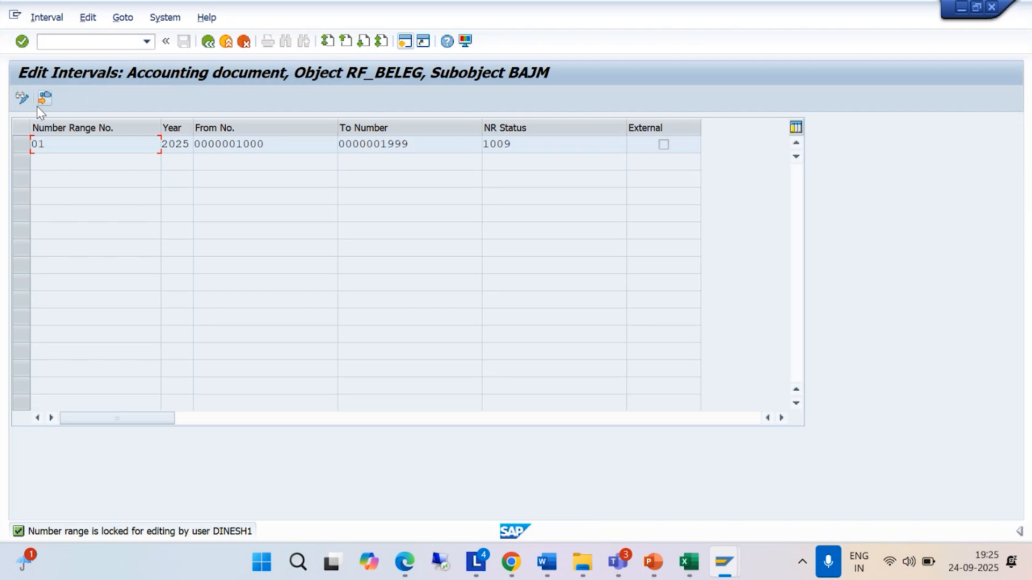
pyautogui.click(21, 99)
pyautogui.click(207, 42)
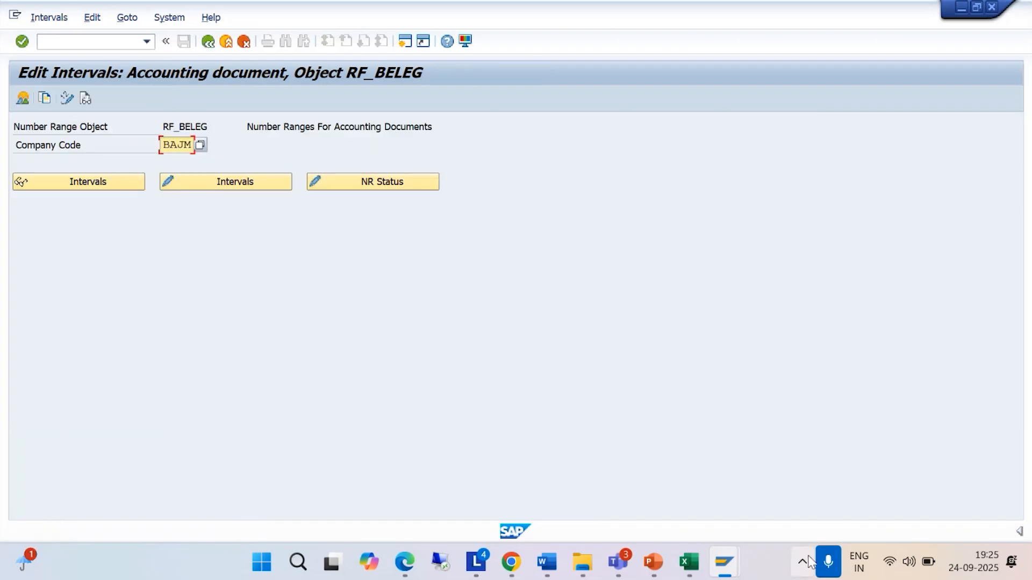
# Step: Switch to the session holding the filled-in vendor invoice and open lock administration (SM12) there
pyautogui.moveTo(728, 562)
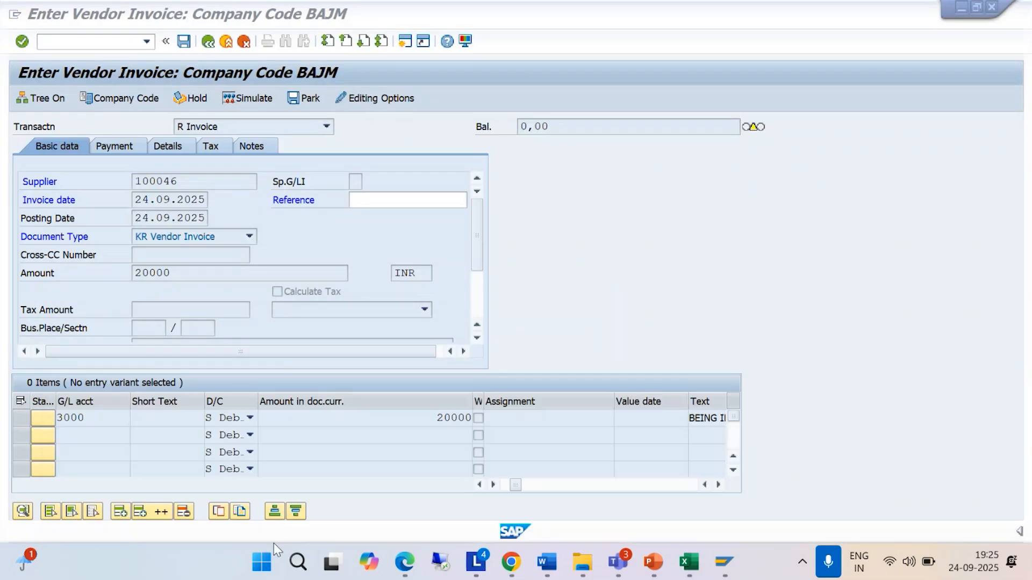
pyautogui.click(250, 463)
pyautogui.click(147, 42)
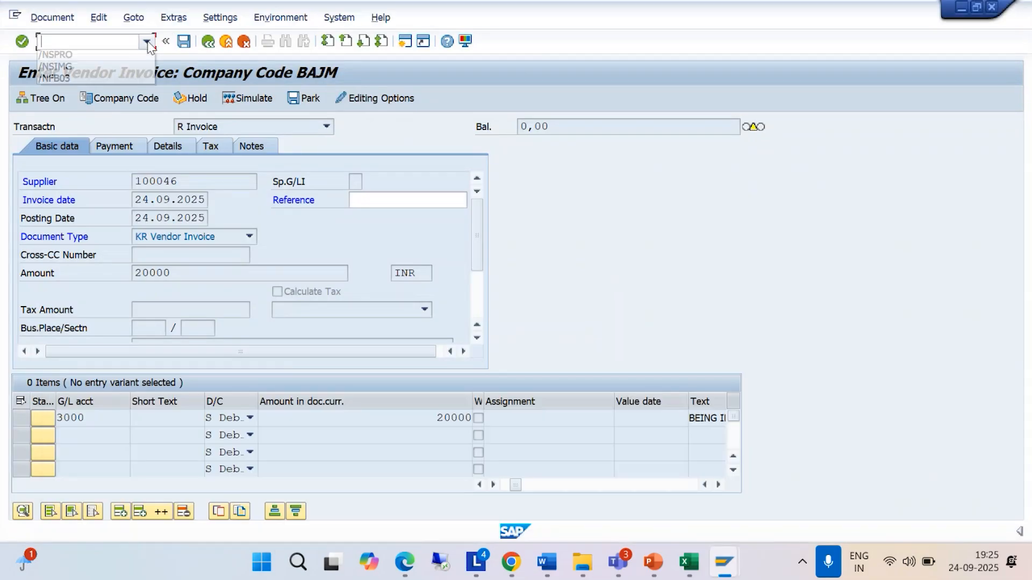
pyautogui.click(109, 81)
pyautogui.click(119, 41)
pyautogui.press('Return')
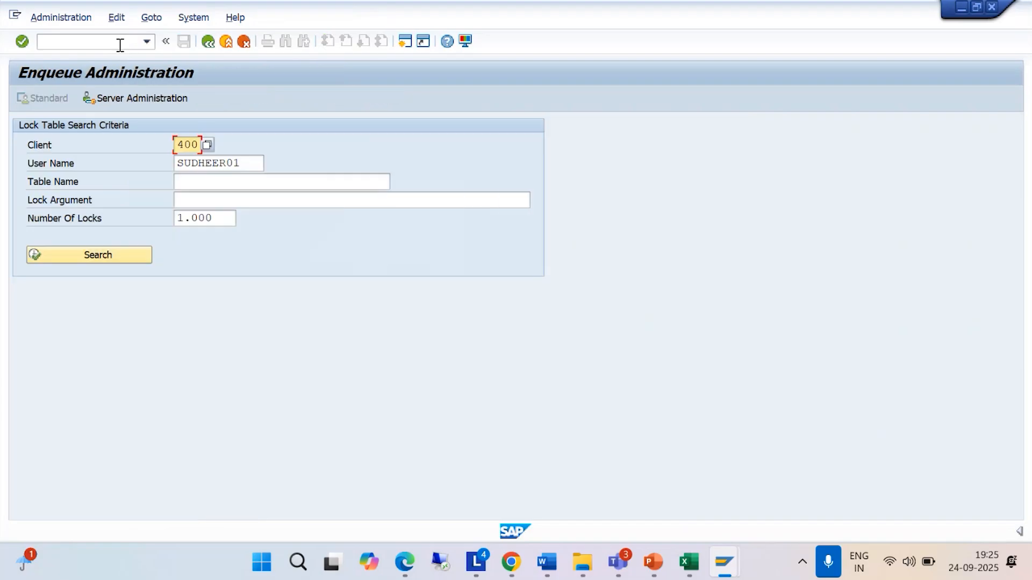
# Step: Try to search the lock table using the previously entered ID of the user locking the number range
pyautogui.press('Tab')
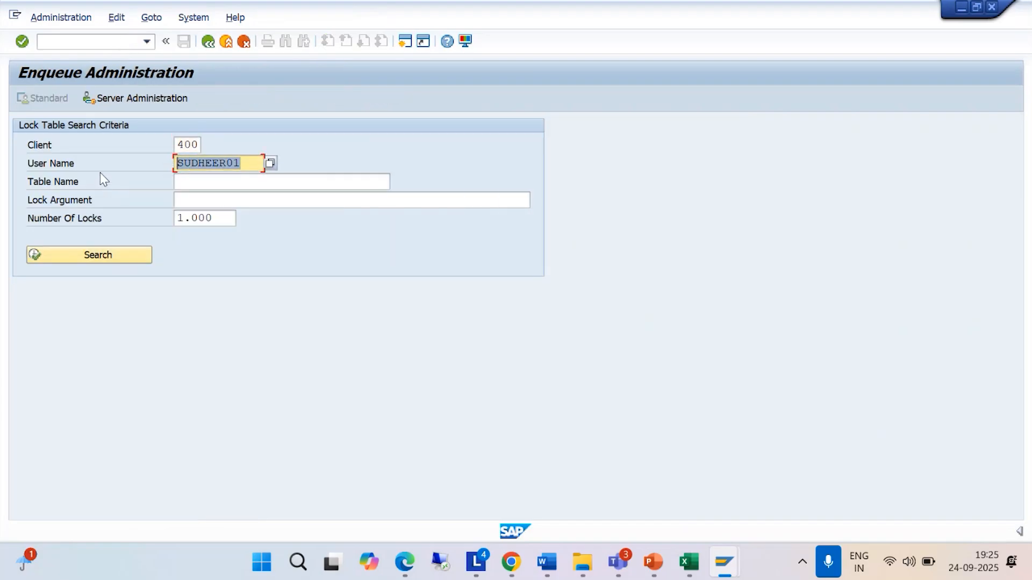
pyautogui.press('BackSpace')
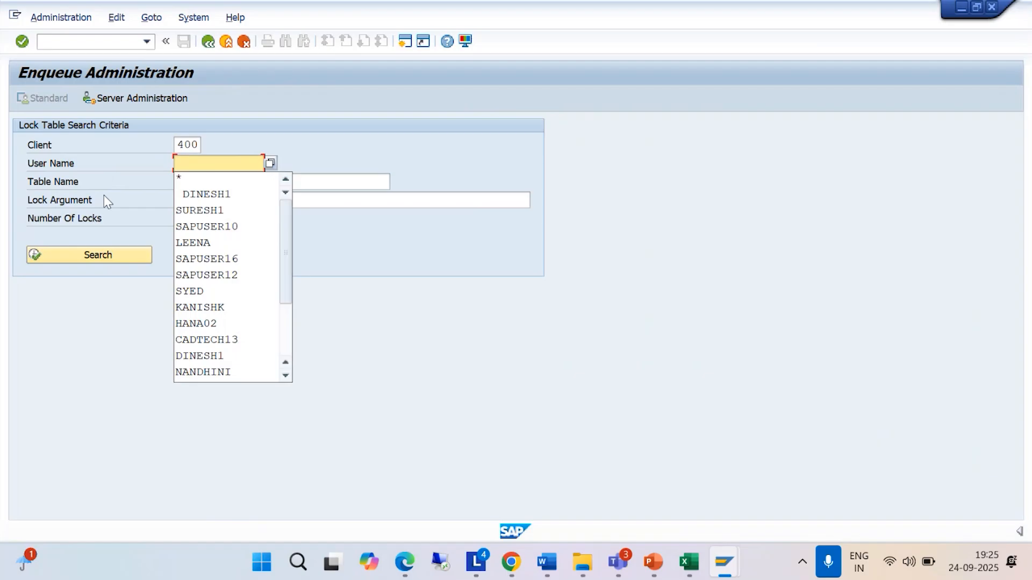
pyautogui.click(212, 198)
pyautogui.click(76, 257)
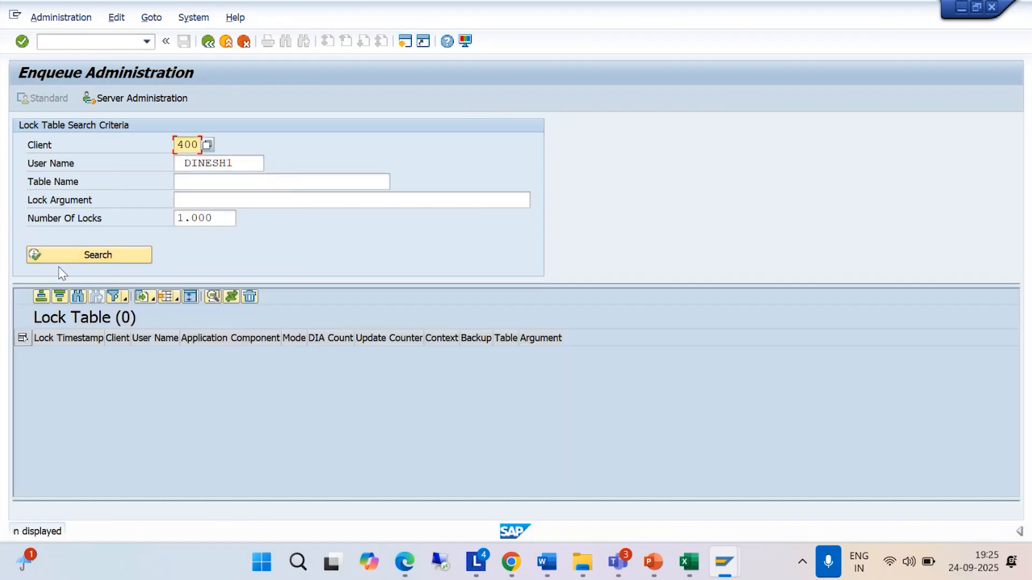
# Step: Correct the lock search's user name by removing the leading space, search again, and delete that user's number range lock
pyautogui.doubleClick(253, 163)
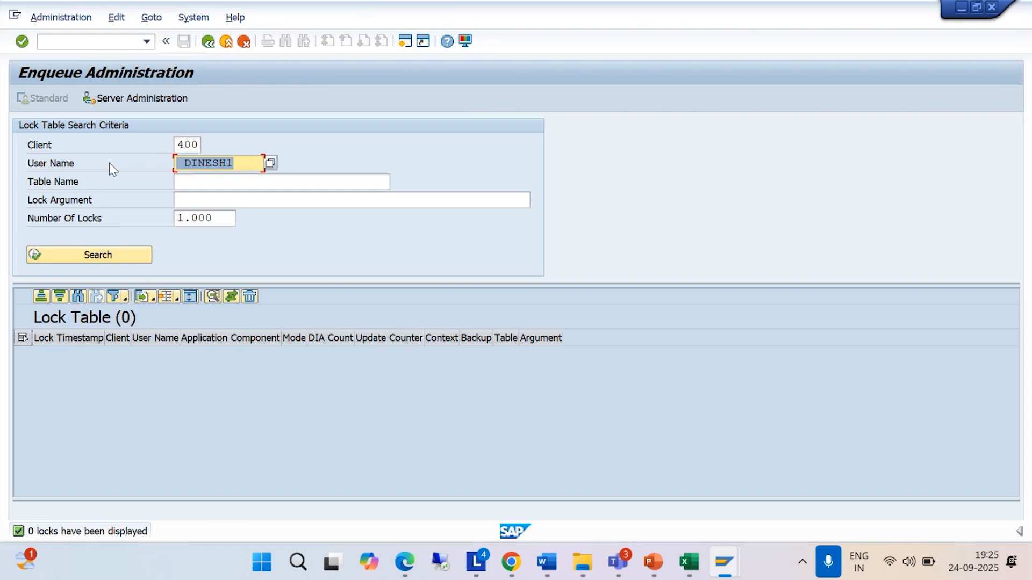
pyautogui.write('DINESH1')
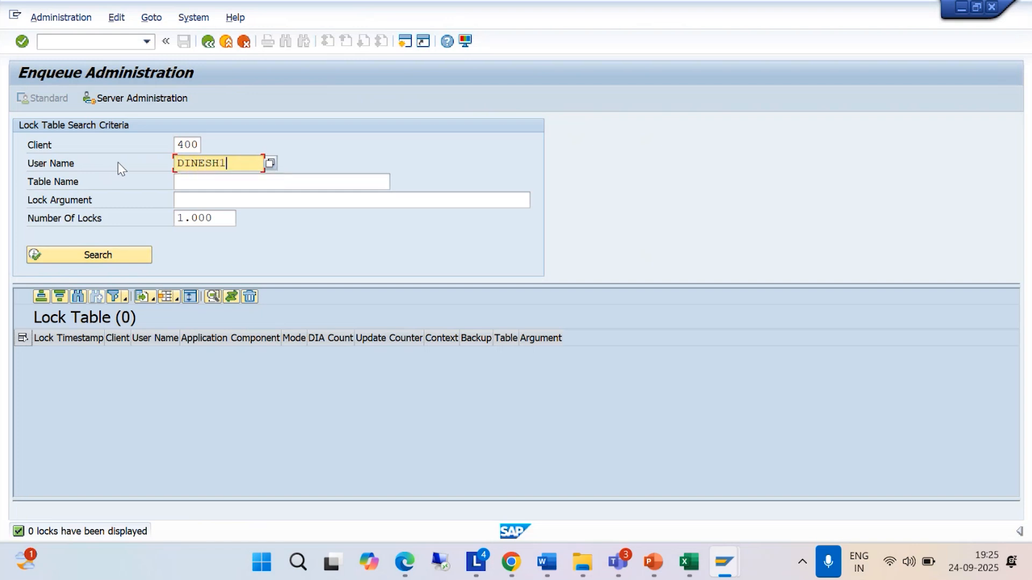
pyautogui.click(117, 259)
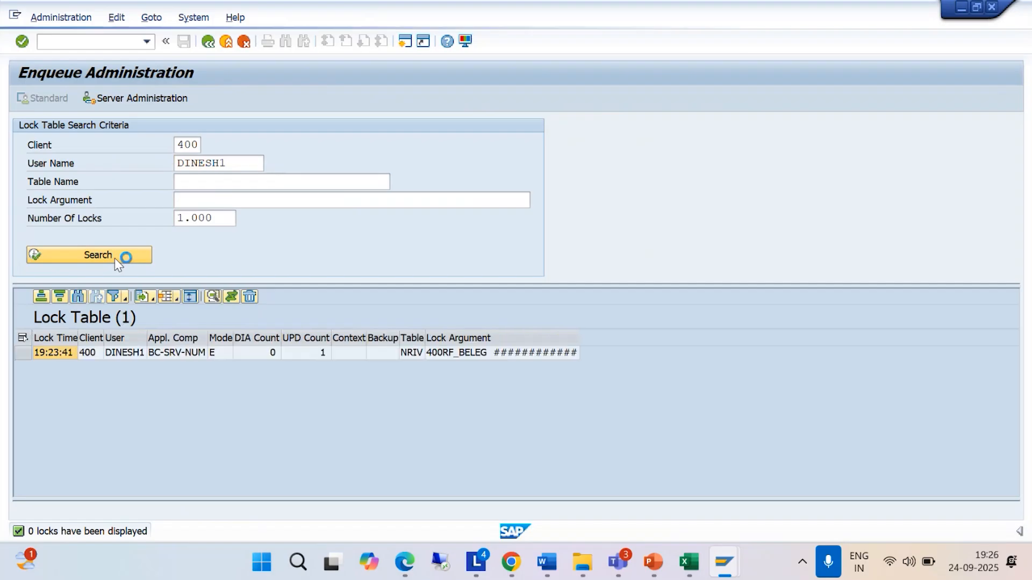
pyautogui.click(23, 352)
pyautogui.click(249, 297)
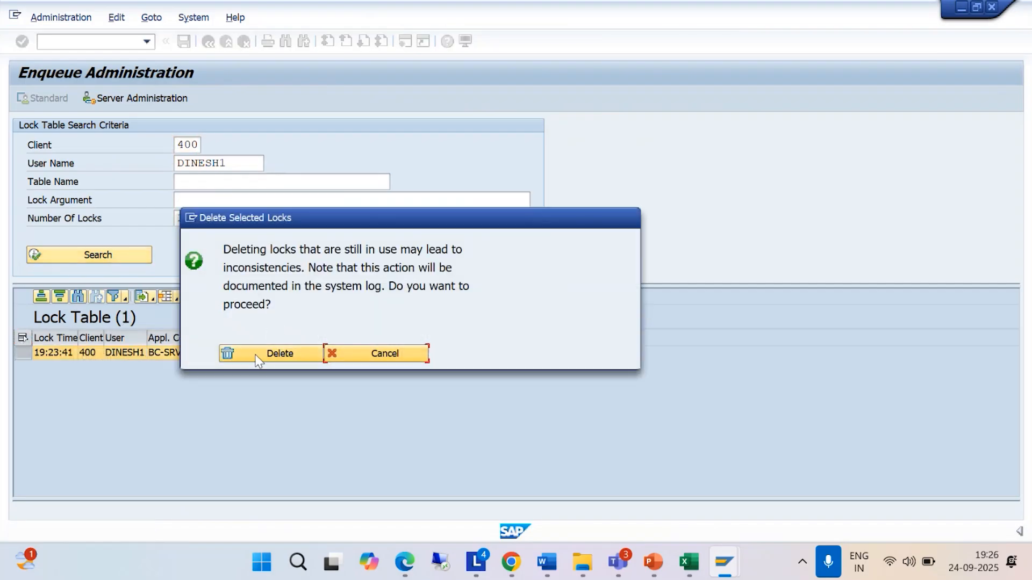
pyautogui.click(256, 357)
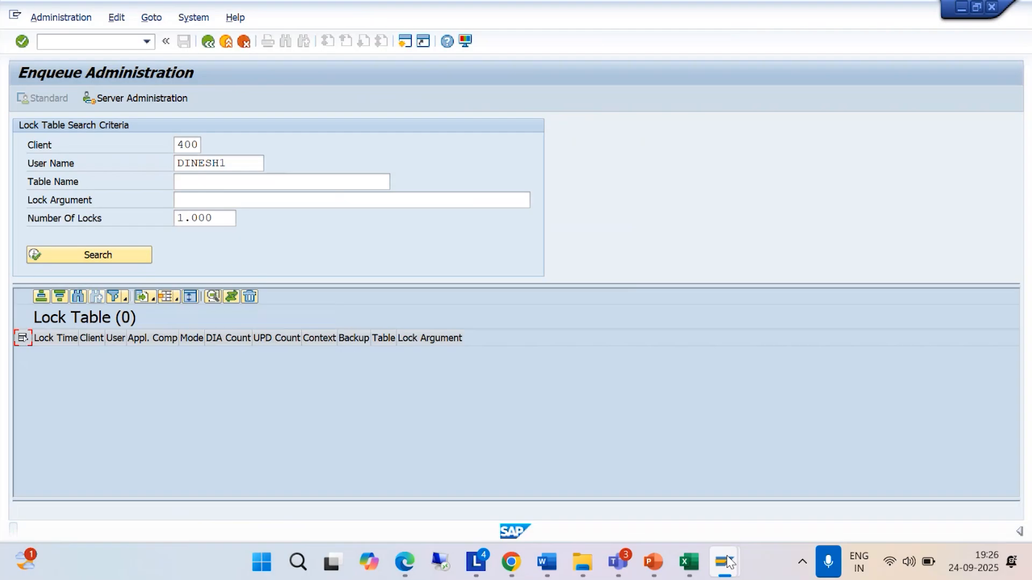
# Step: Switch to the session with the accounting document number ranges and open company code BAJM's intervals for editing
pyautogui.click(726, 562)
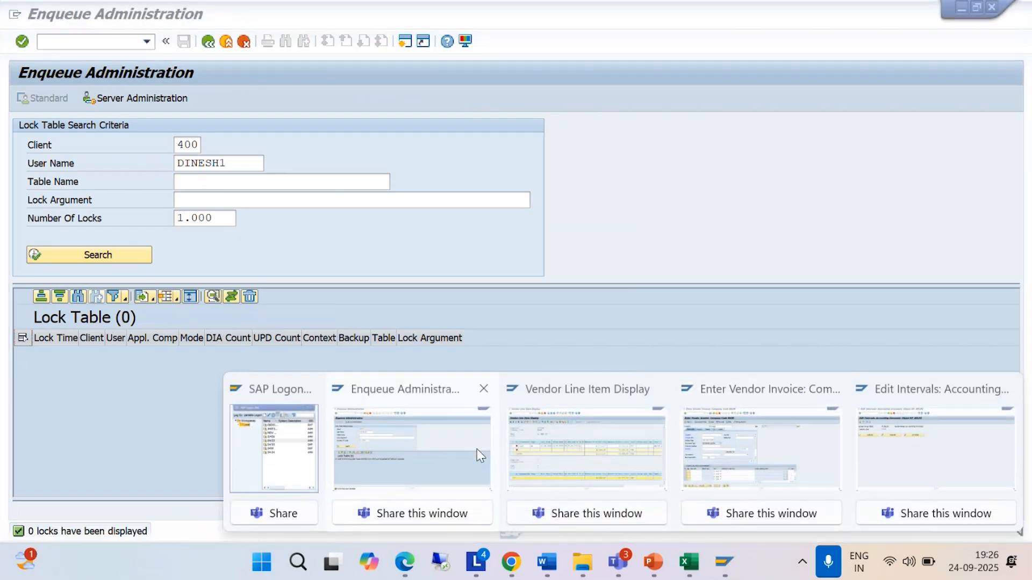
pyautogui.moveTo(772, 461)
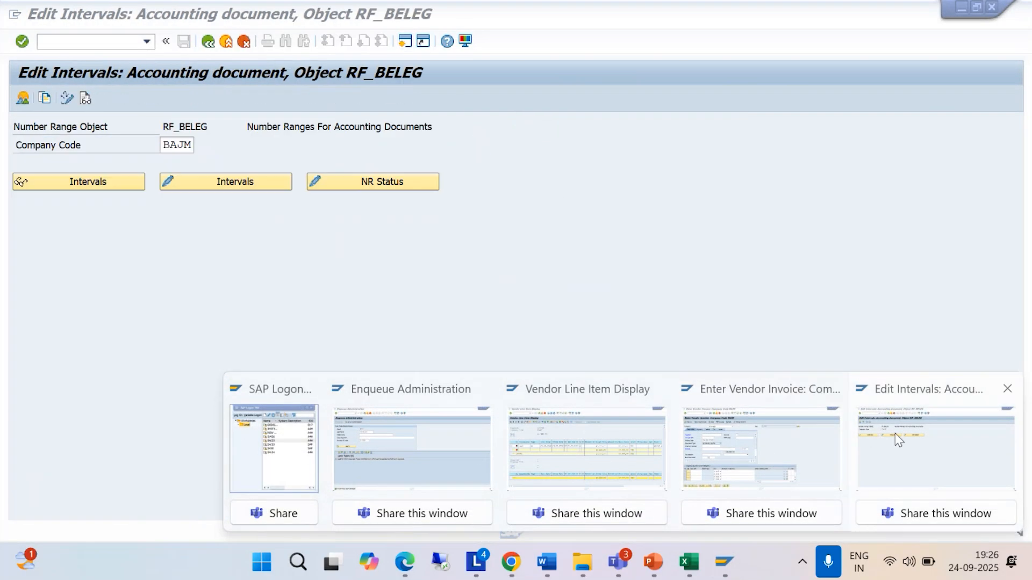
pyautogui.click(895, 433)
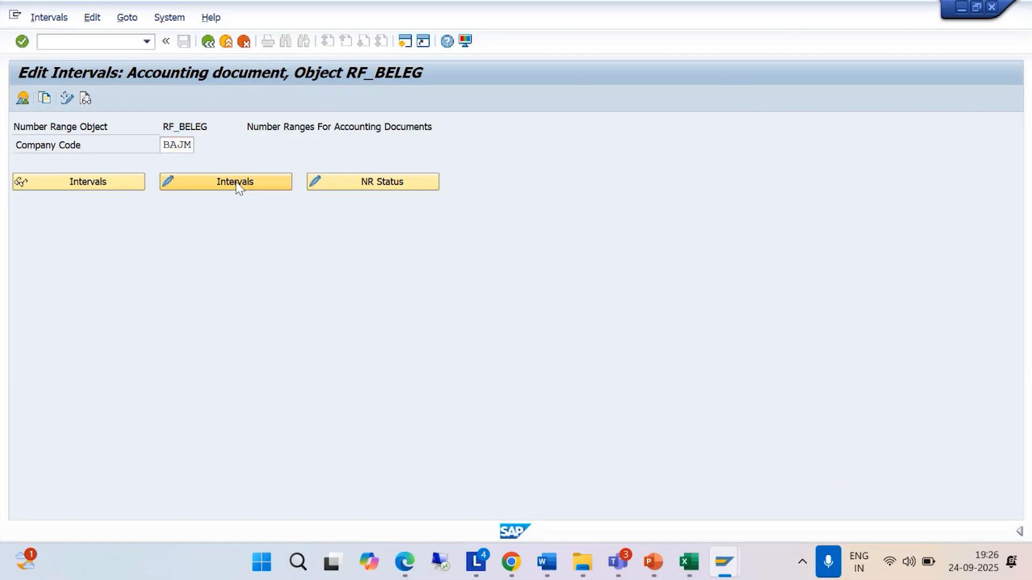
pyautogui.click(235, 181)
# Step: Insert number range 19 for year 2025 running from 2000 to 2999, and save the intervals while acknowledging the transport notice
pyautogui.click(85, 98)
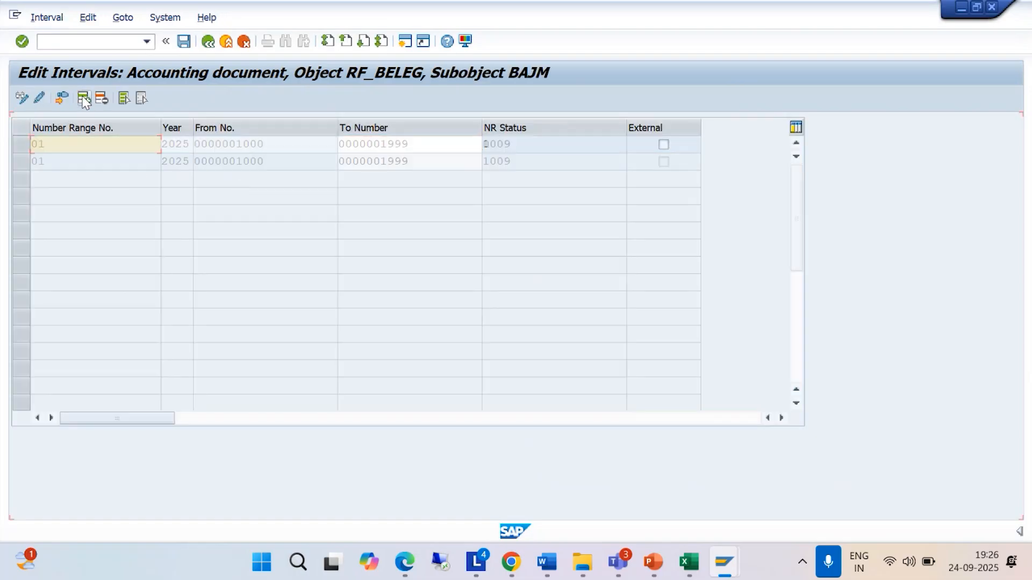
pyautogui.write('19')
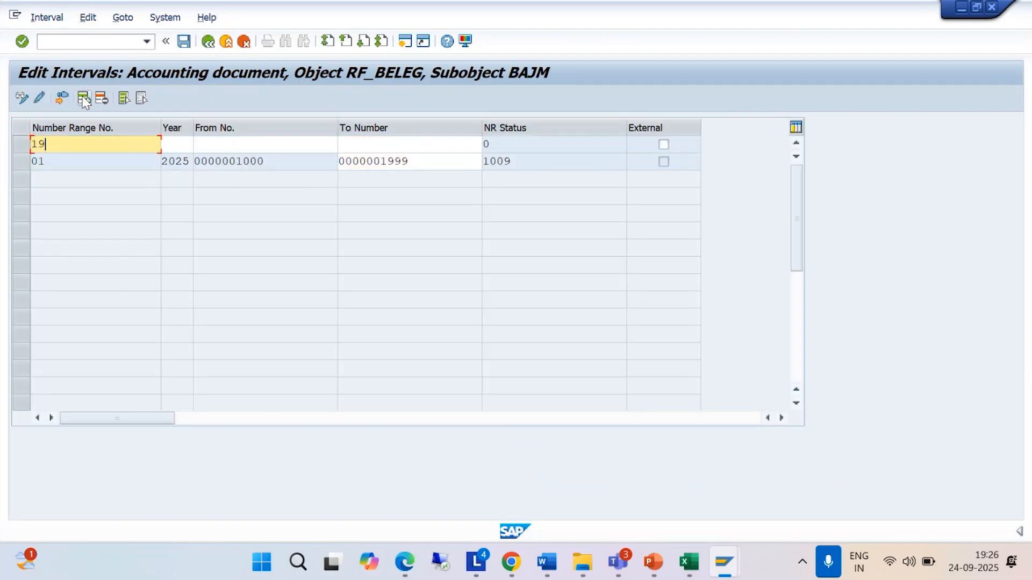
pyautogui.click(186, 143)
pyautogui.write('2025')
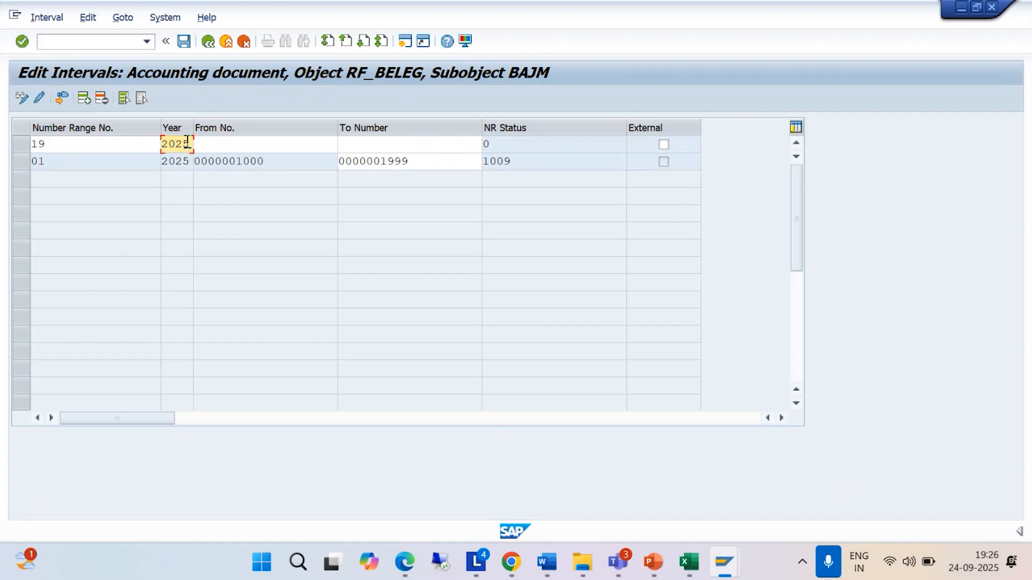
pyautogui.click(222, 146)
pyautogui.write('2000')
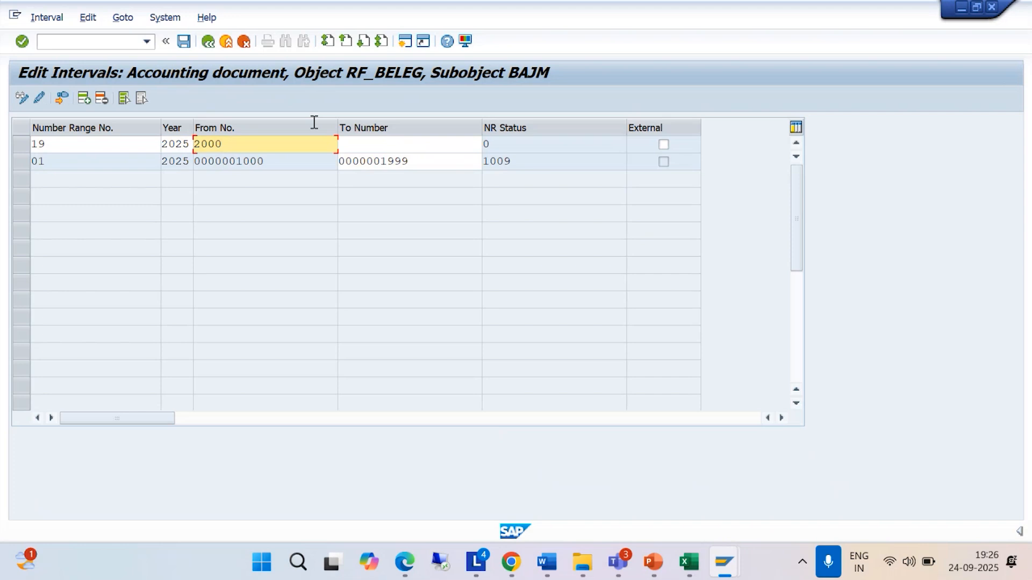
pyautogui.click(365, 143)
pyautogui.write('2999')
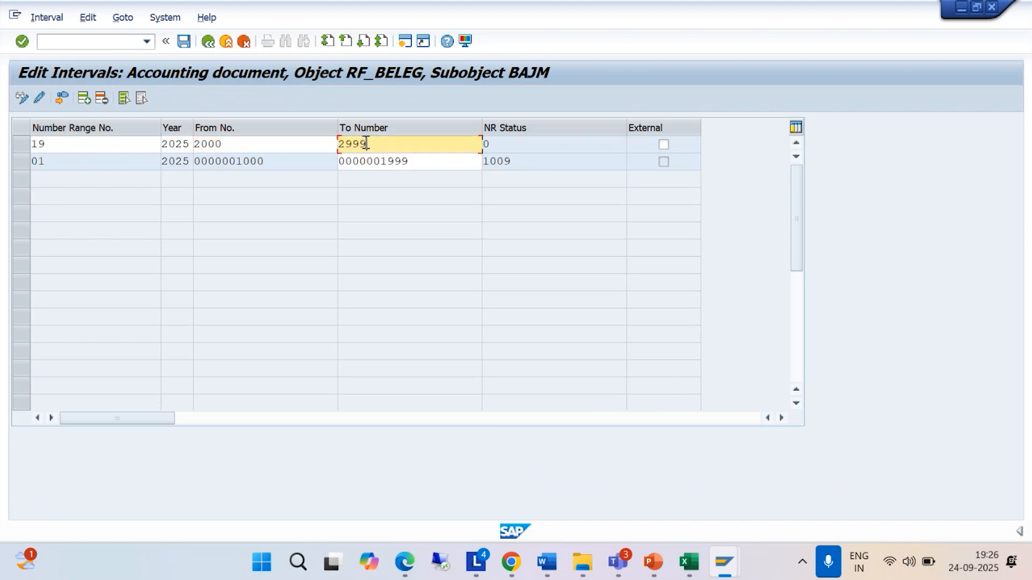
pyautogui.press('Return')
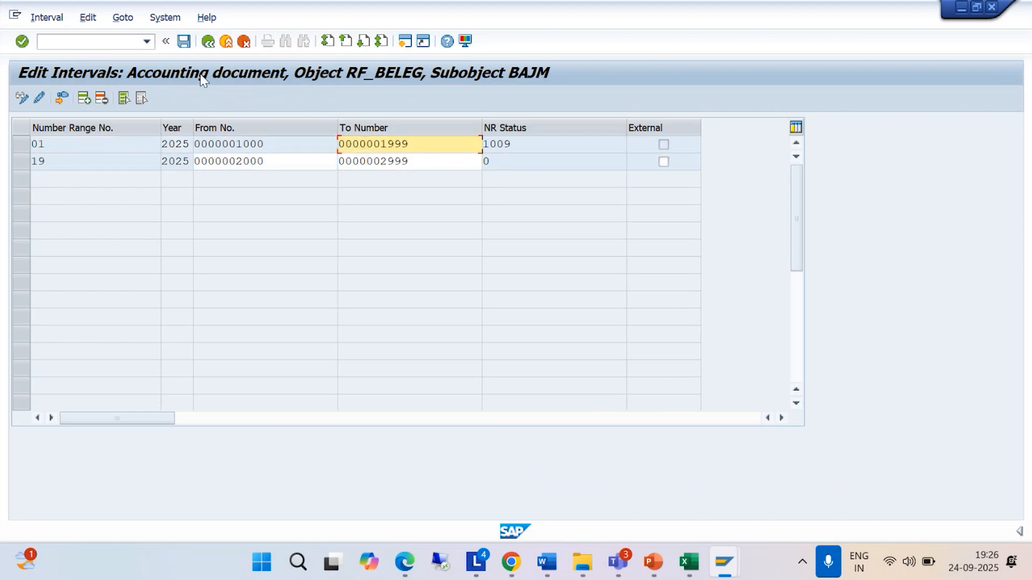
pyautogui.click(183, 42)
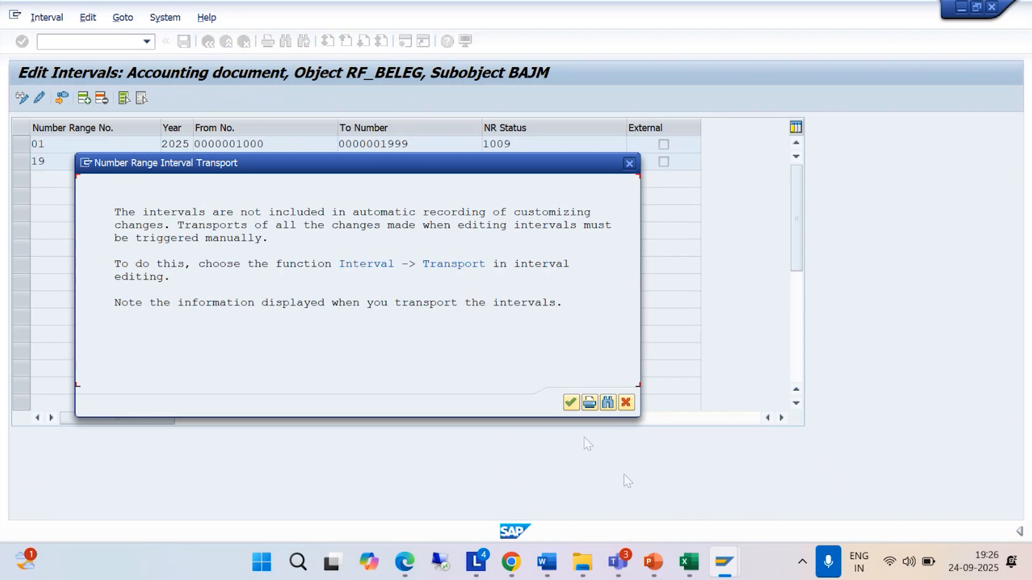
pyautogui.click(571, 400)
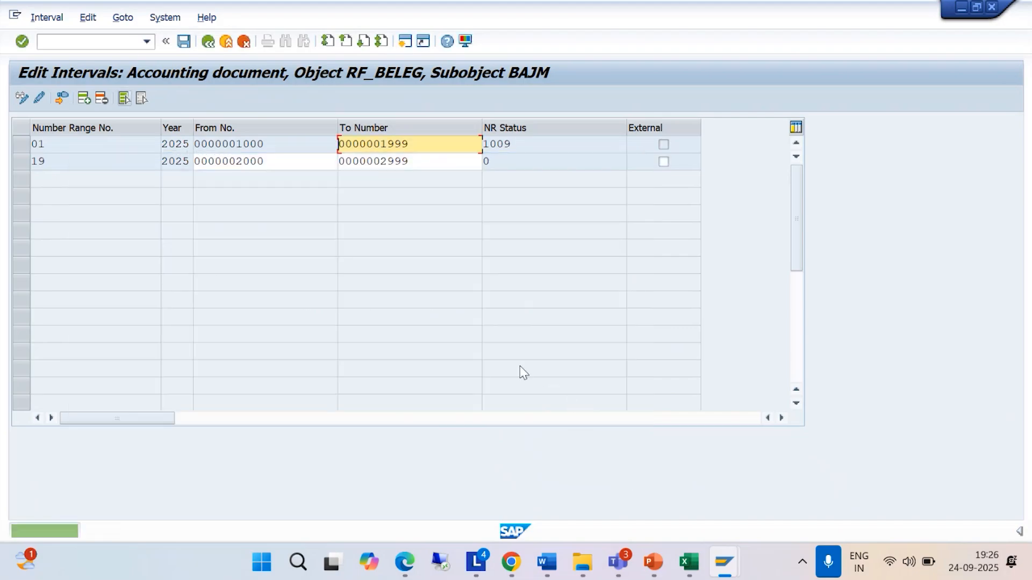
# Step: Switch back to the lock administration session and open vendor invoice entry (FB60) there
pyautogui.moveTo(724, 562)
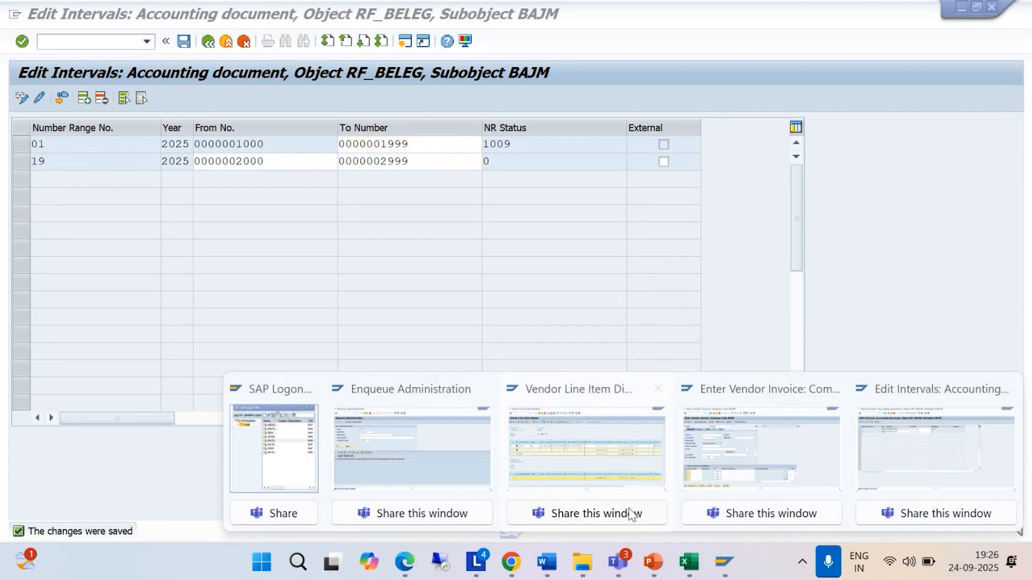
pyautogui.click(450, 465)
pyautogui.click(147, 41)
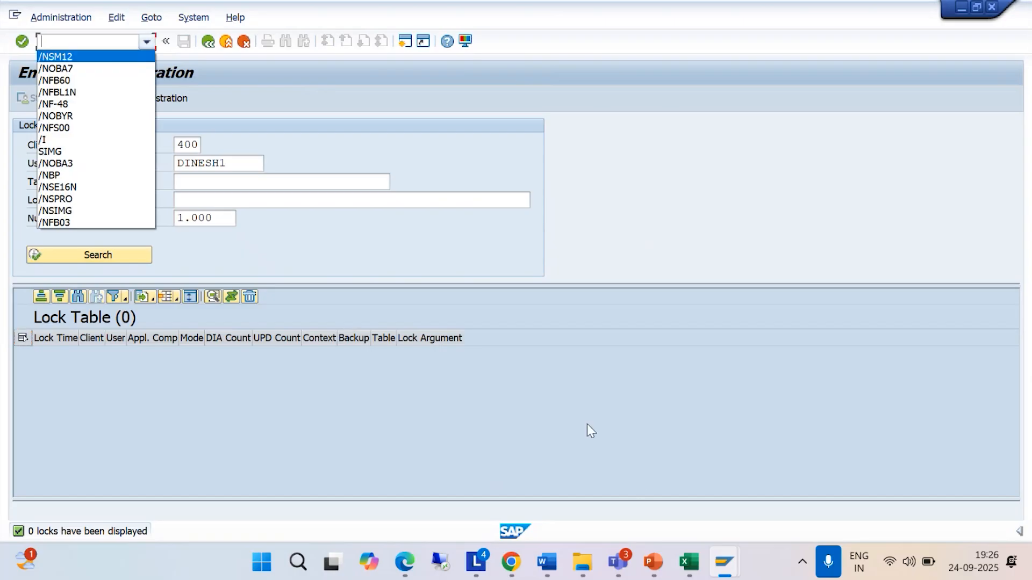
pyautogui.moveTo(724, 561)
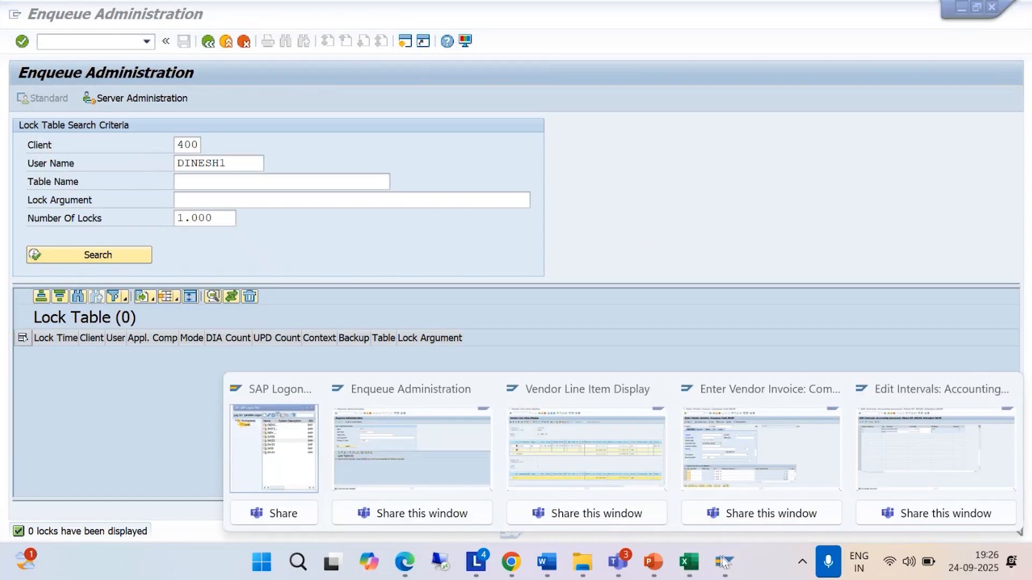
pyautogui.click(447, 446)
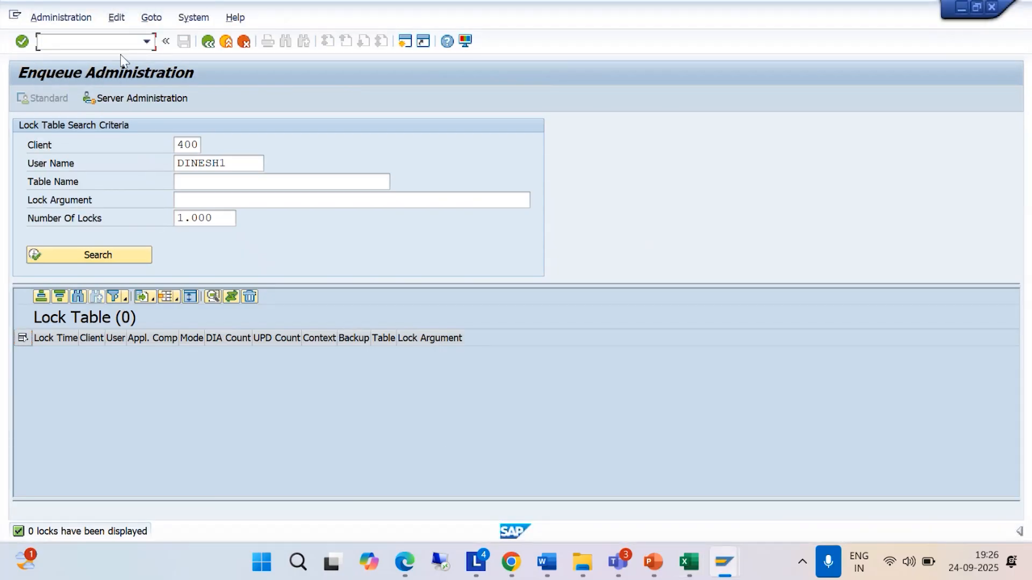
pyautogui.click(146, 41)
pyautogui.click(93, 81)
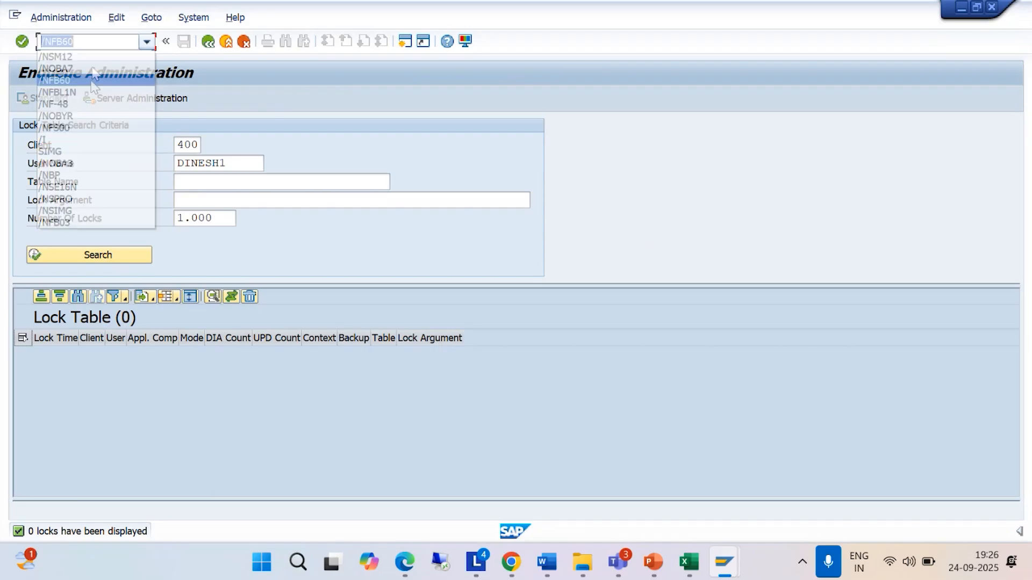
pyautogui.click(95, 43)
pyautogui.press('Return')
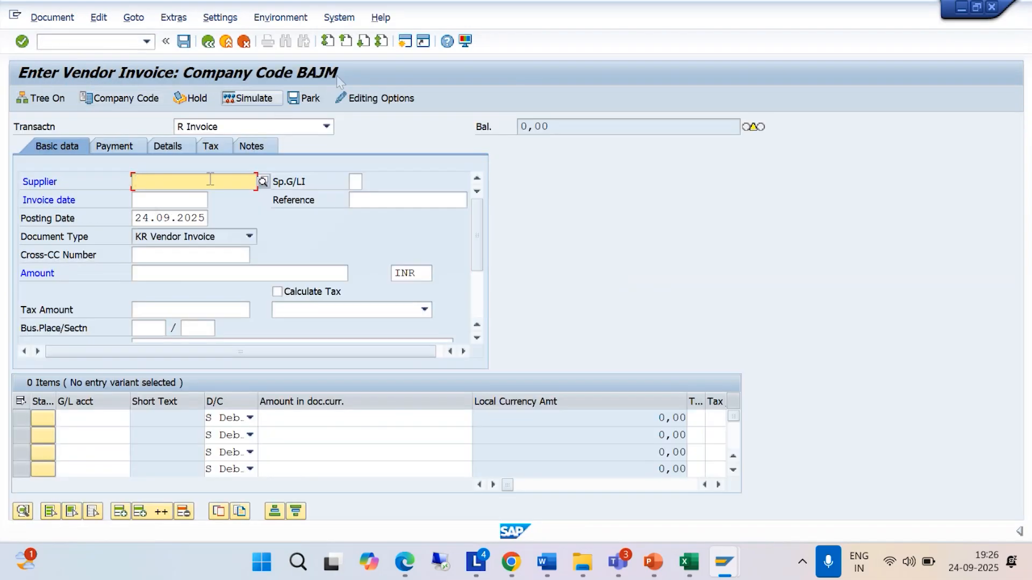
# Step: Fill in the supplier of the new vendor invoice with the most recent previously entered supplier account number
pyautogui.click(233, 190)
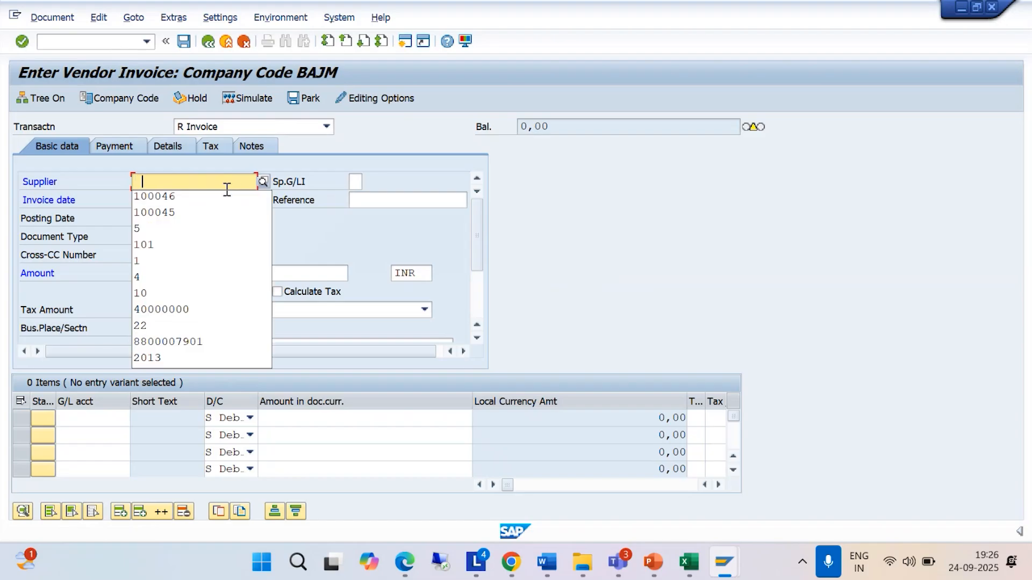
pyautogui.click(210, 195)
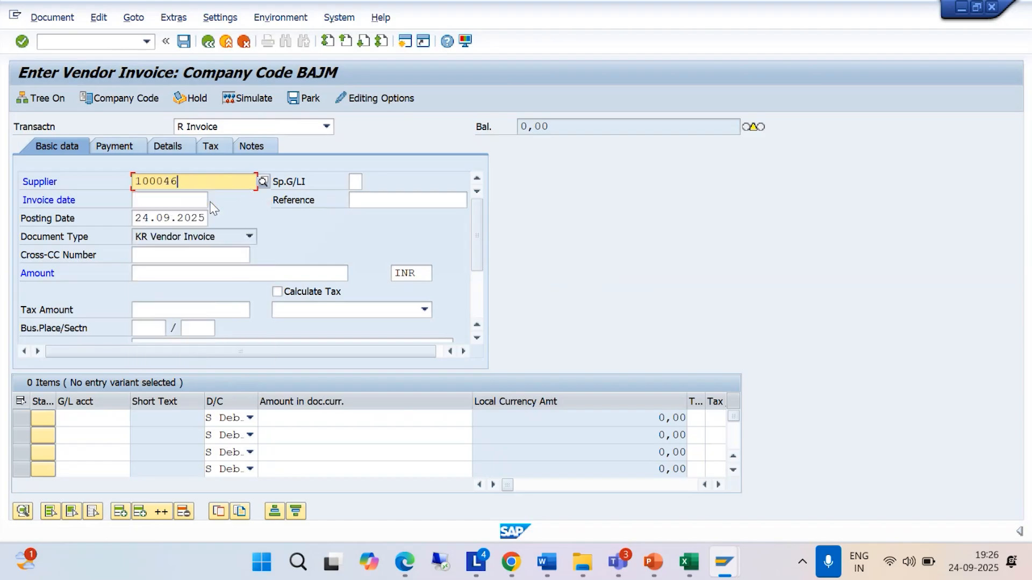
# Step: Look up the suppliers of company code BAJM and choose KK AND CO for the vendor invoice
pyautogui.click(263, 182)
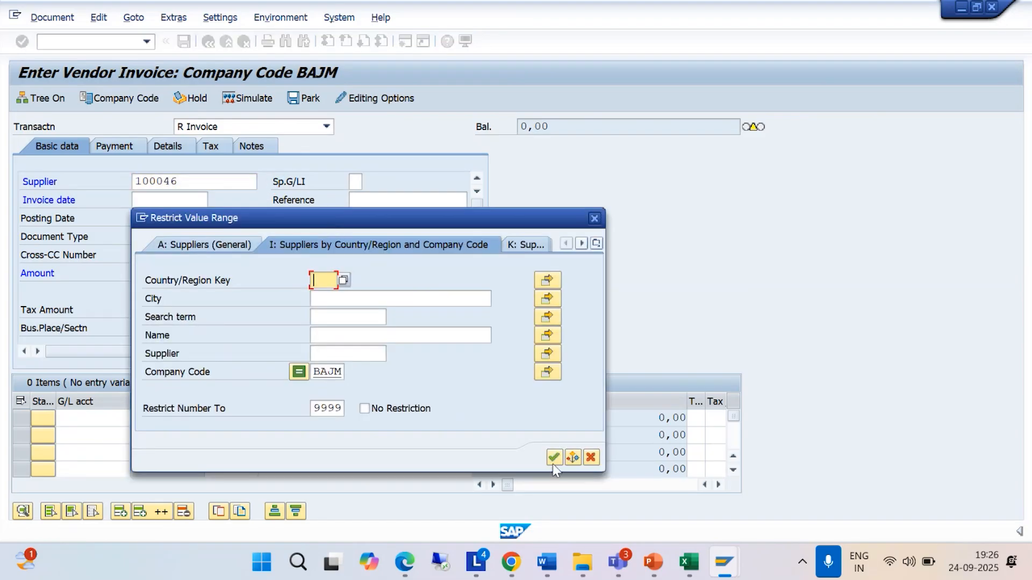
pyautogui.click(554, 458)
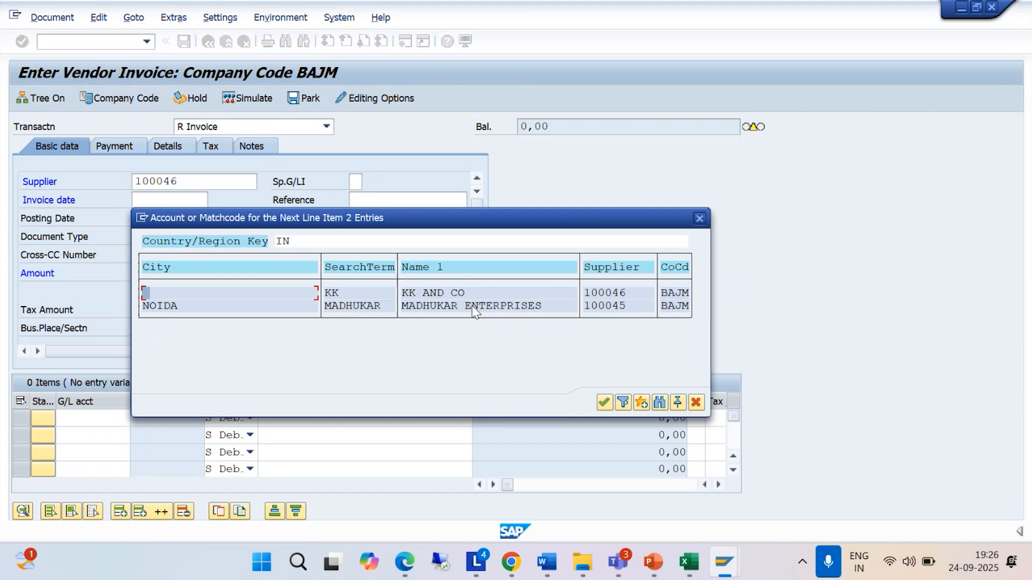
pyautogui.doubleClick(447, 293)
# Step: Enter invoice date 24.09.2025, amount 20000 and the text "BEING INVOICE POSTED FOR AUDIT FEE" in the invoice's basic data
pyautogui.click(169, 201)
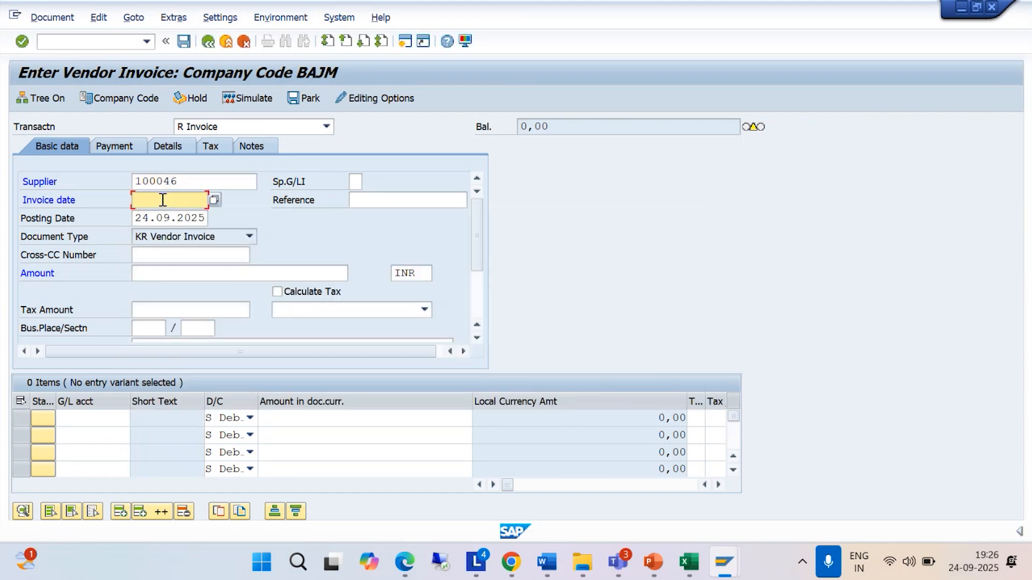
pyautogui.click(161, 212)
pyautogui.click(148, 271)
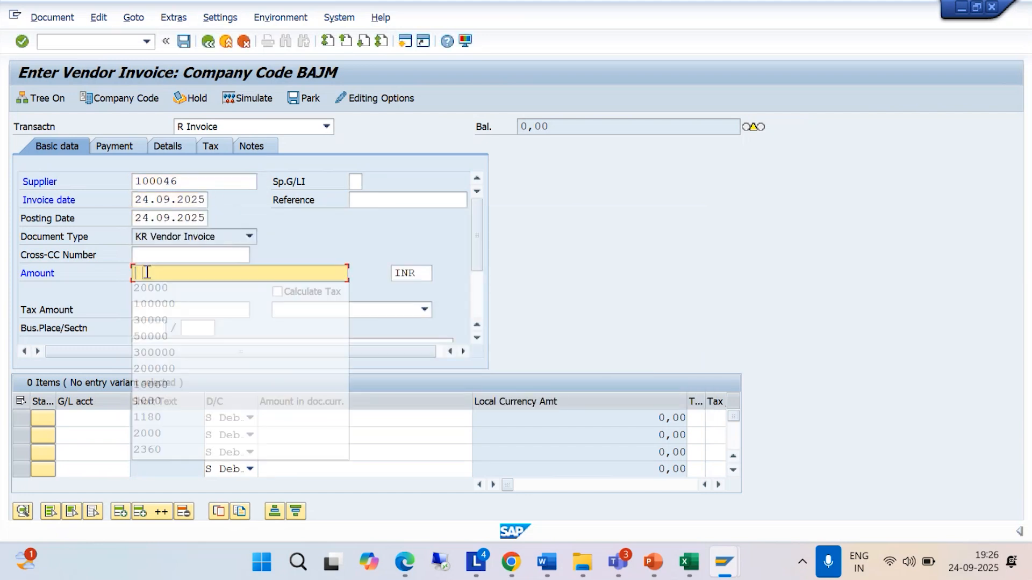
pyautogui.click(151, 285)
pyautogui.moveTo(474, 259); pyautogui.dragTo(474, 308)
pyautogui.click(153, 237)
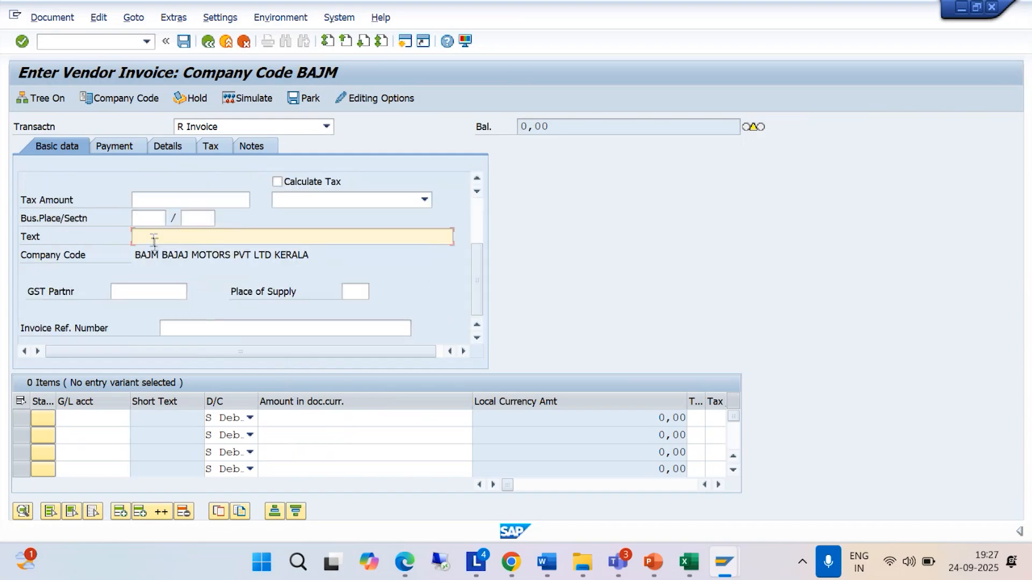
pyautogui.click(163, 253)
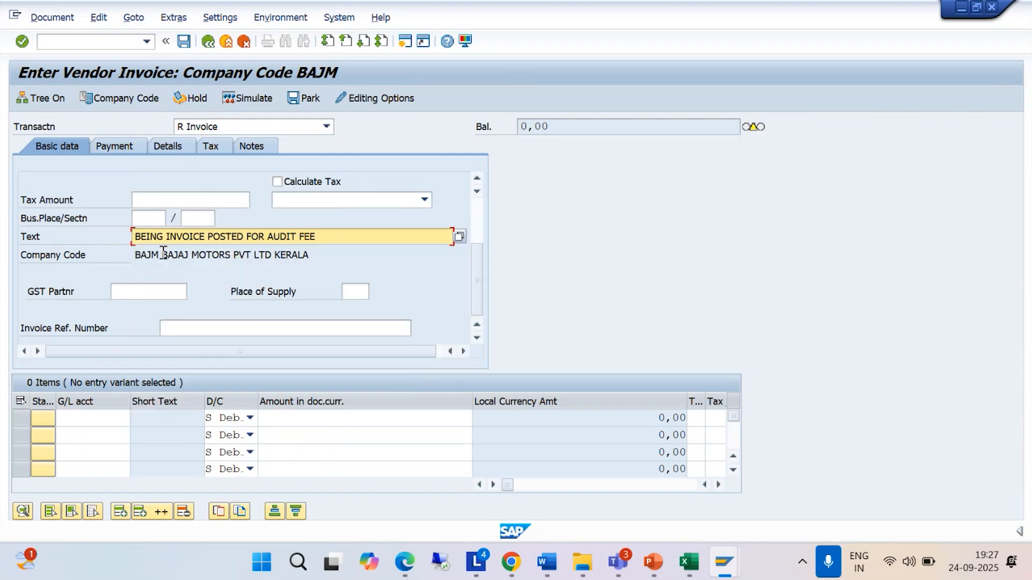
# Step: Fill the first invoice line with G/L account 3000 (AUDIT FEE A/C) and a debit amount of 20000
pyautogui.click(99, 418)
pyautogui.click(137, 418)
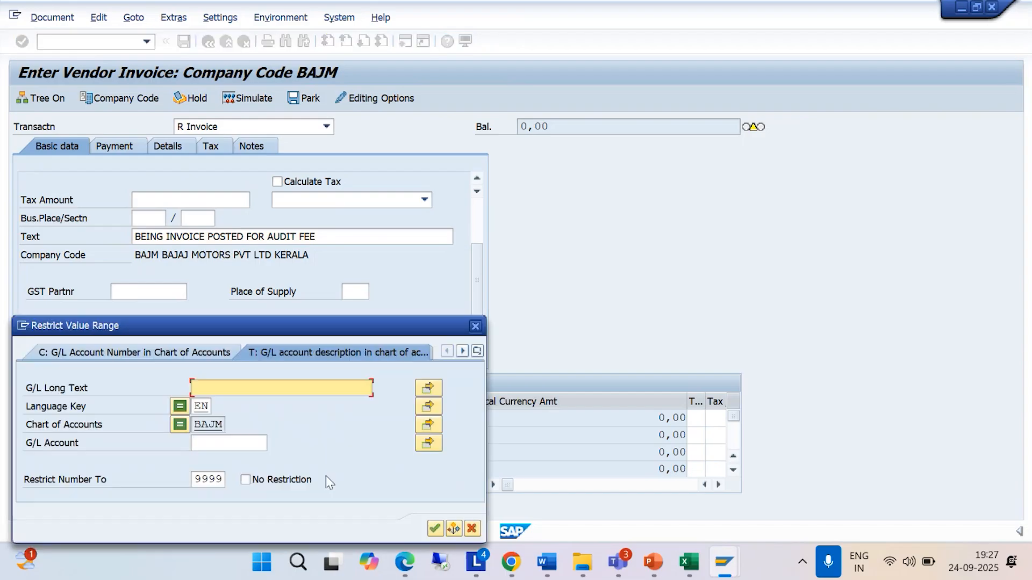
pyautogui.click(436, 529)
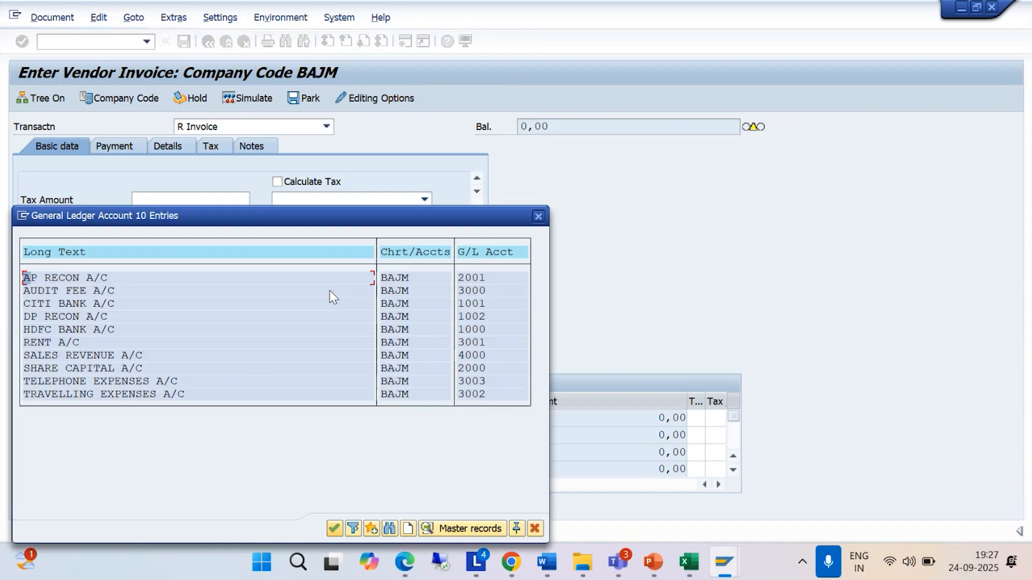
pyautogui.doubleClick(46, 290)
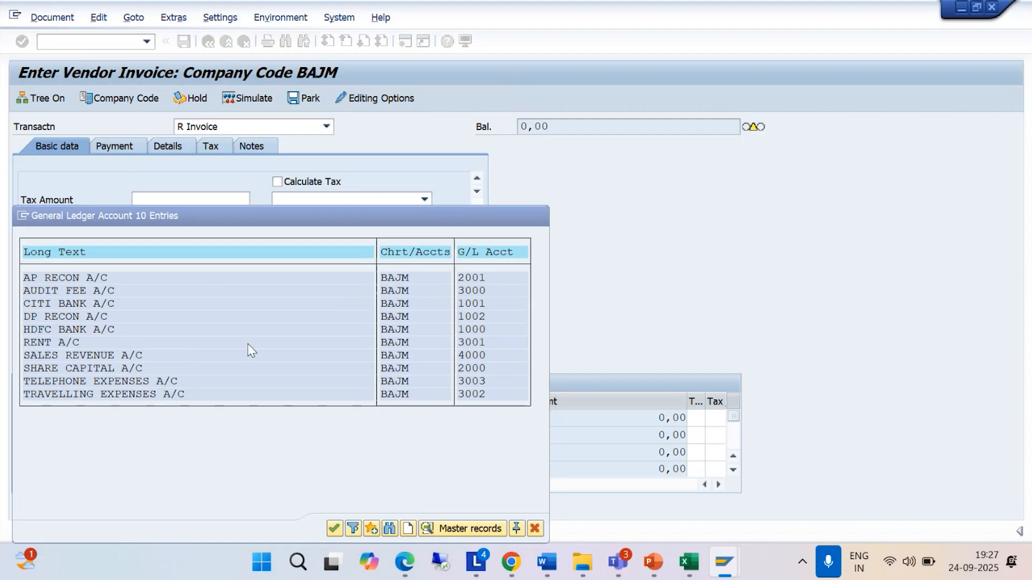
pyautogui.click(299, 417)
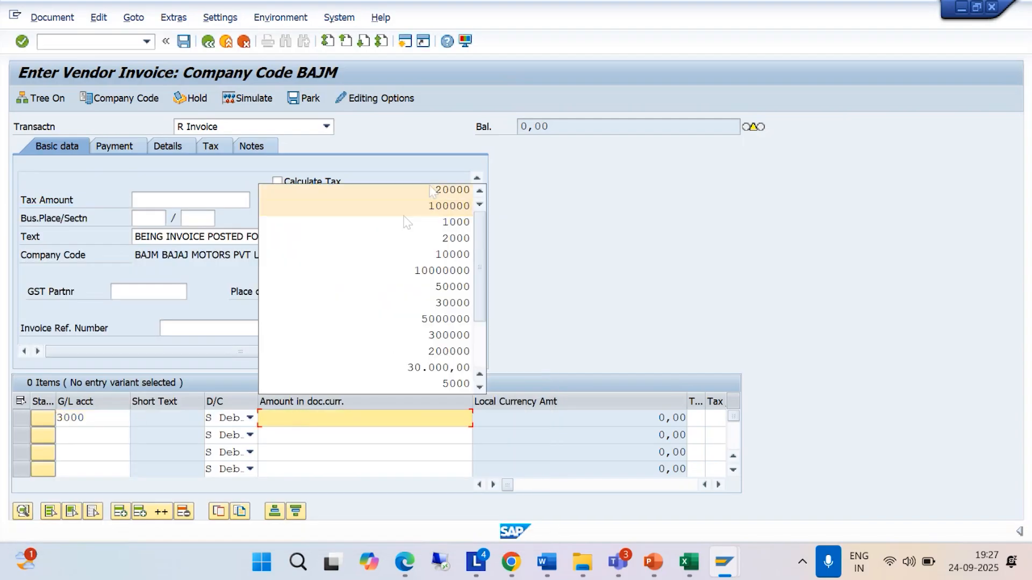
pyautogui.click(433, 190)
# Step: Enter "BEING INVOICE POSTED FOR AUDIT FEE" as the text of the audit fee line item
pyautogui.click(718, 485)
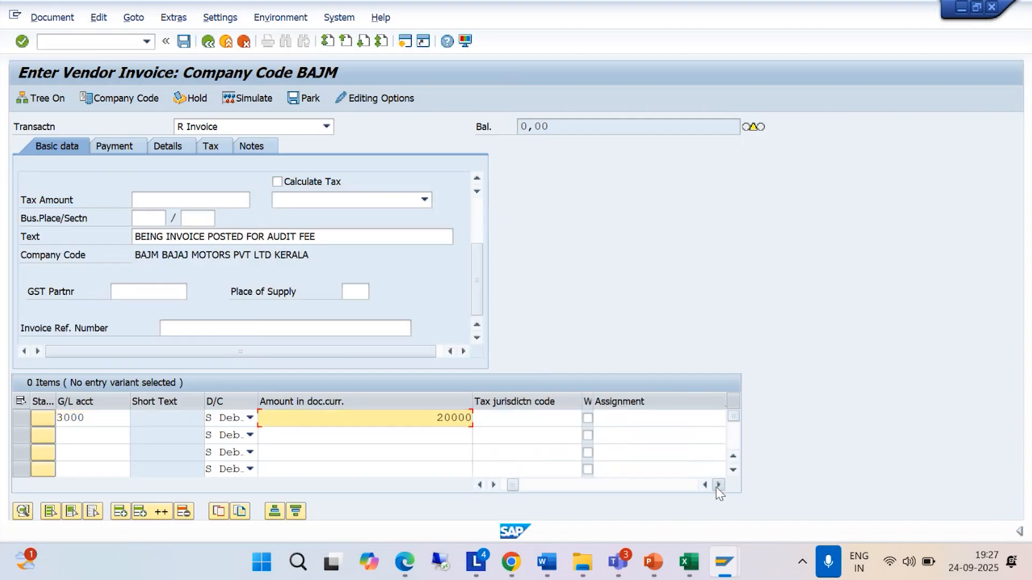
pyautogui.click(718, 485)
pyautogui.click(690, 418)
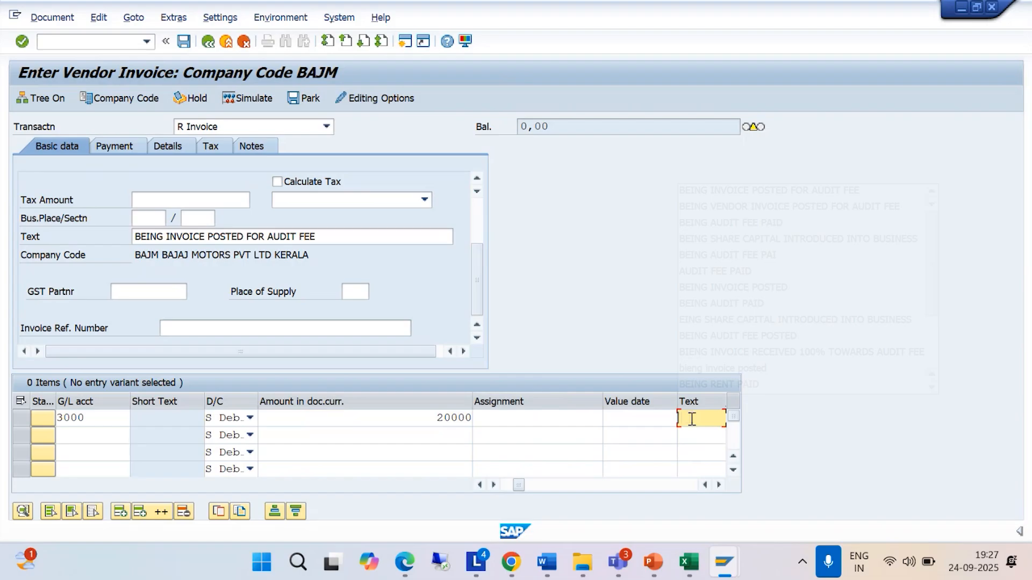
pyautogui.click(715, 196)
# Step: Validate the entries, acknowledge the down payment information and post the vendor invoice
pyautogui.press('Return')
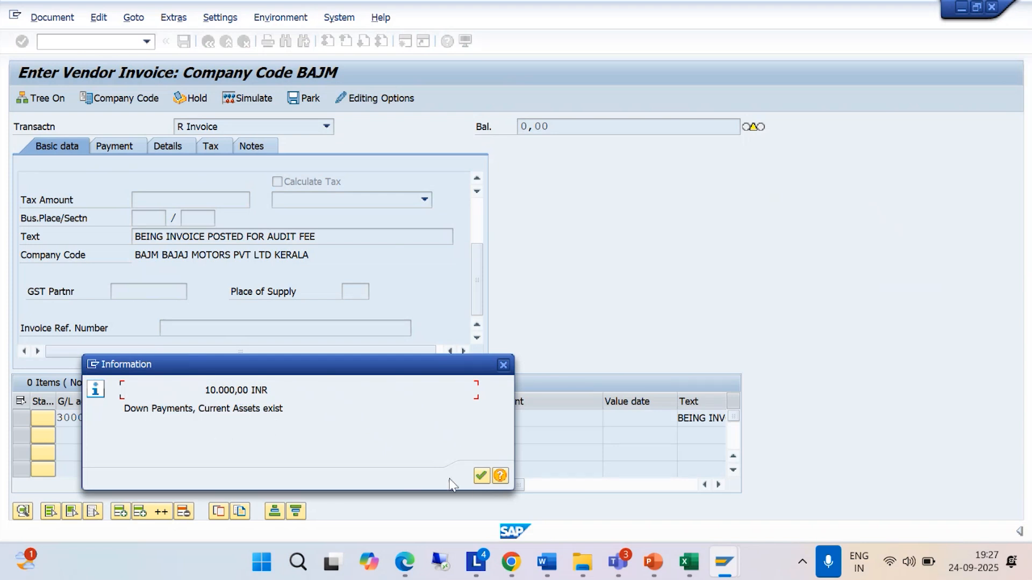
pyautogui.click(481, 476)
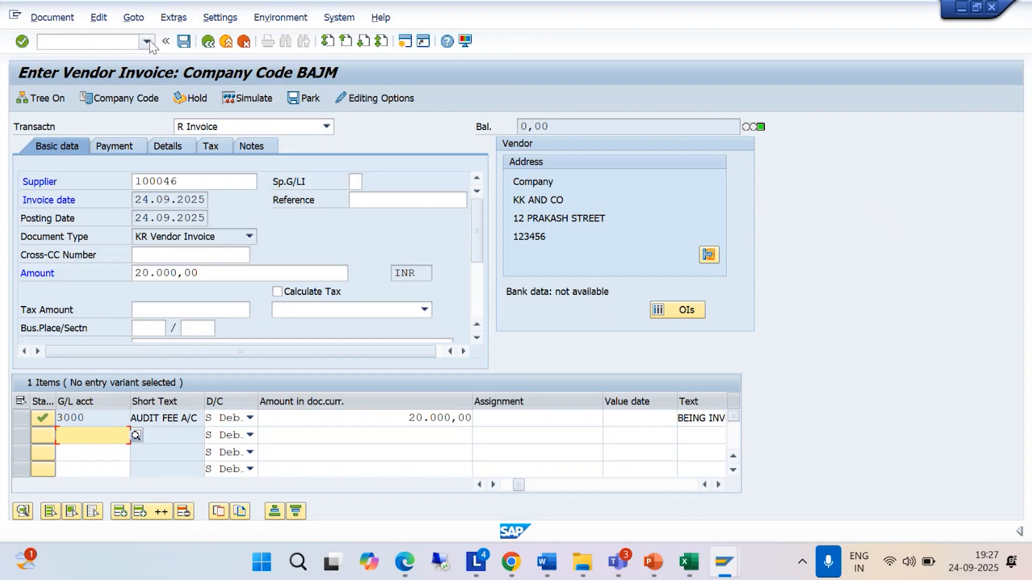
pyautogui.click(185, 41)
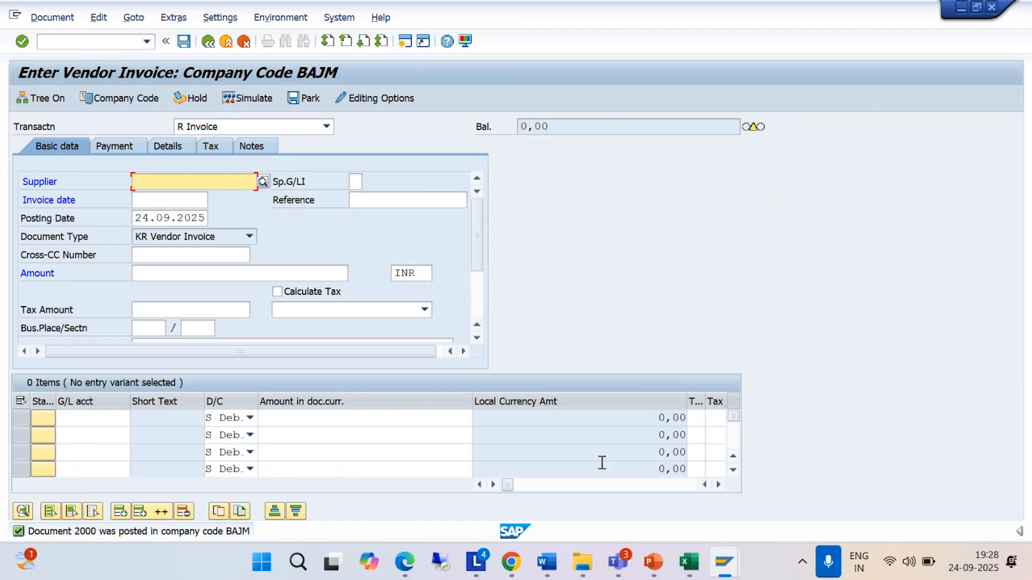
# Step: Switch to the Vendor Line Item Display window and refresh the line items of KK AND CO
pyautogui.click(722, 561)
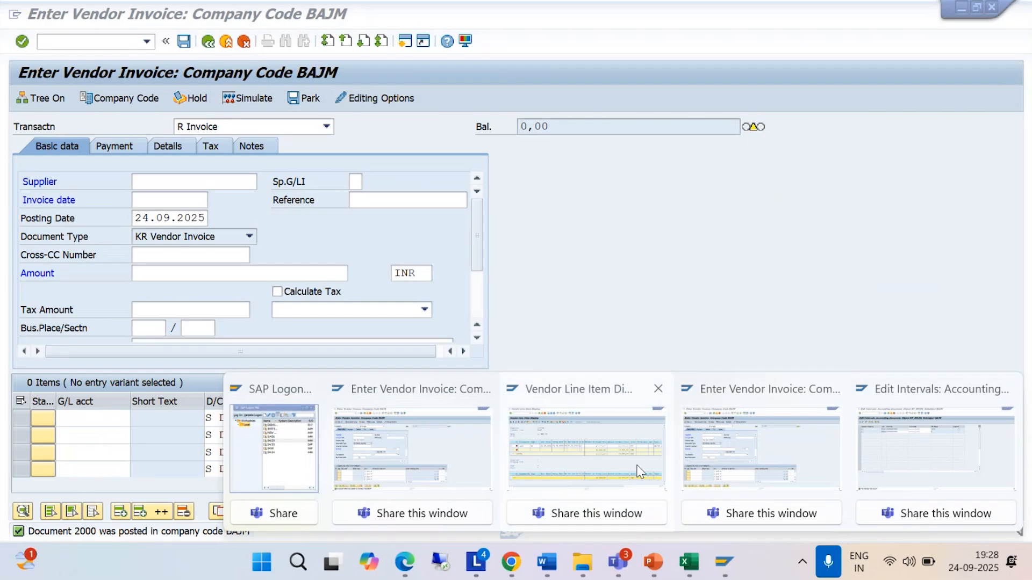
pyautogui.click(621, 486)
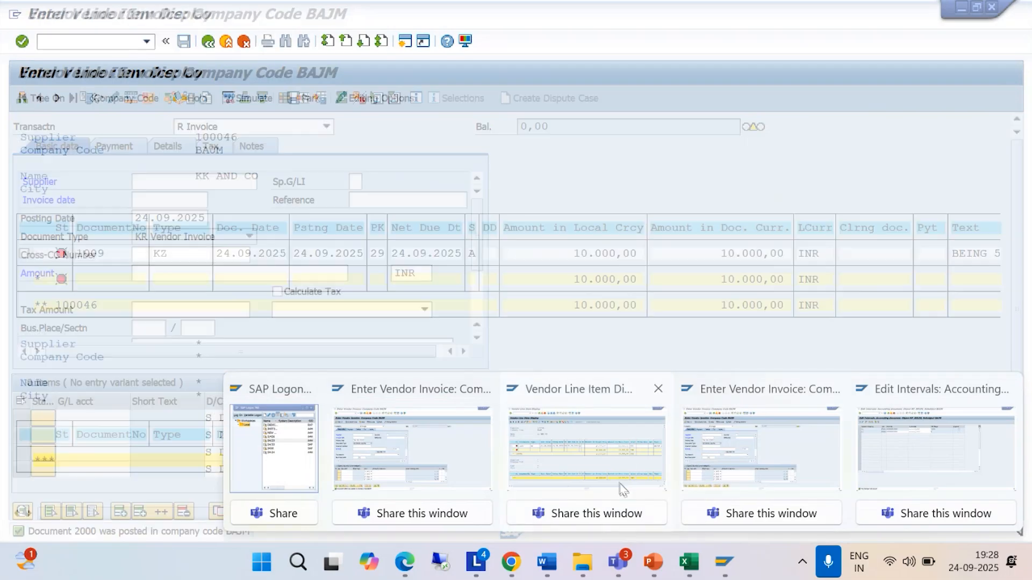
pyautogui.click(38, 18)
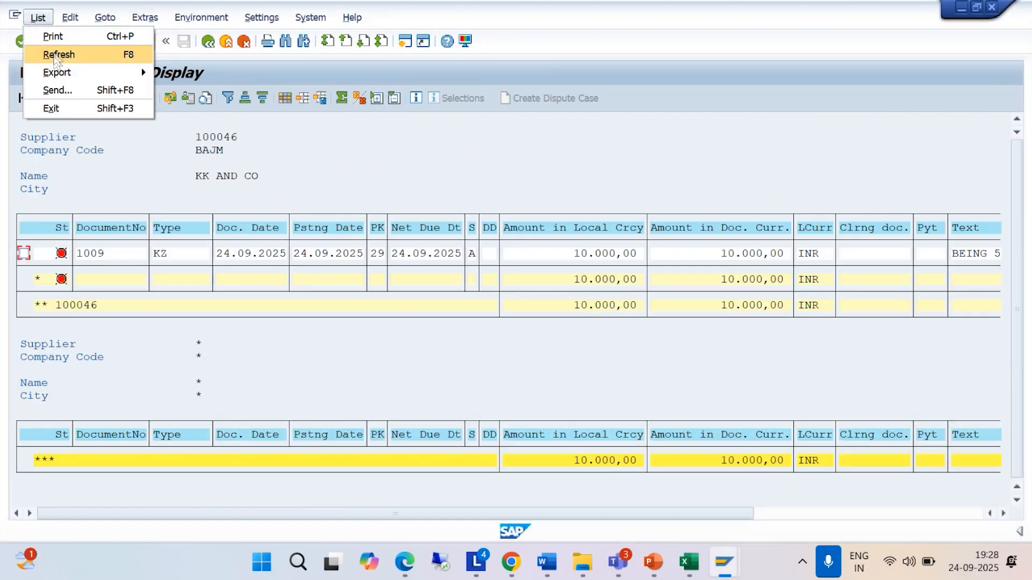
pyautogui.click(53, 54)
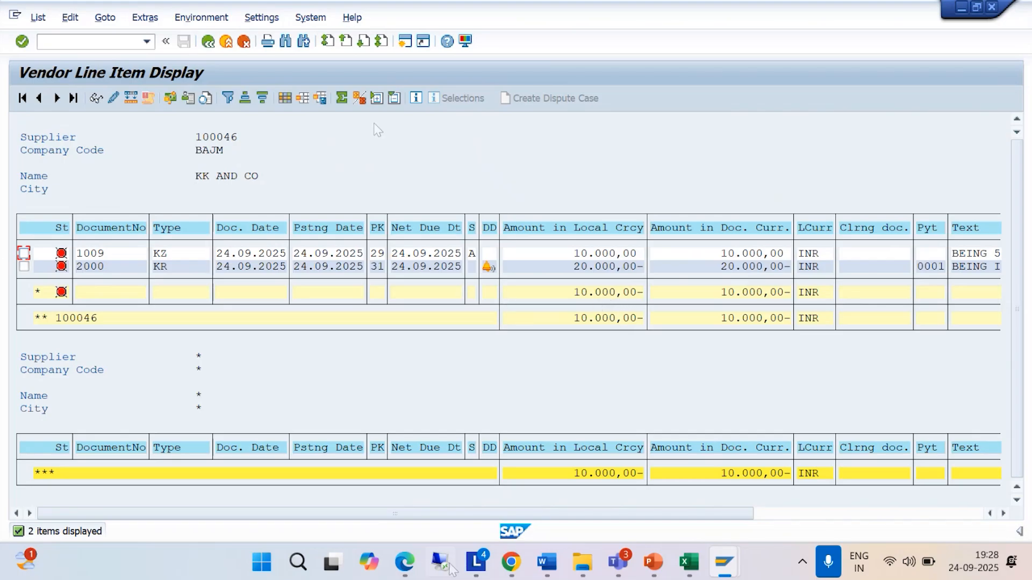
# Step: Switch to the vendor down payment workbook in Excel and read STEP 3 about paying the balance
pyautogui.click(688, 560)
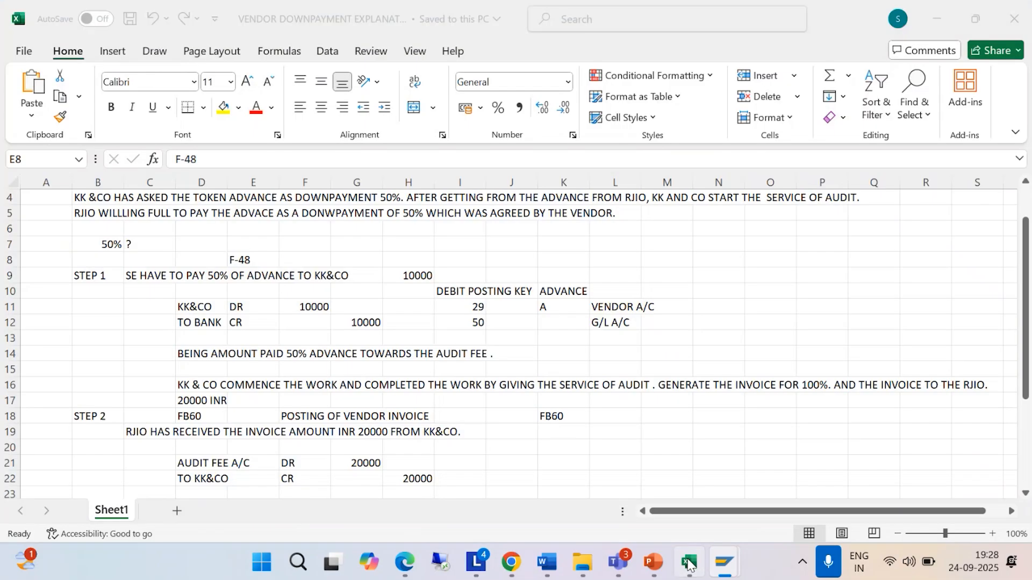
pyautogui.scroll(-4, 248, 419)
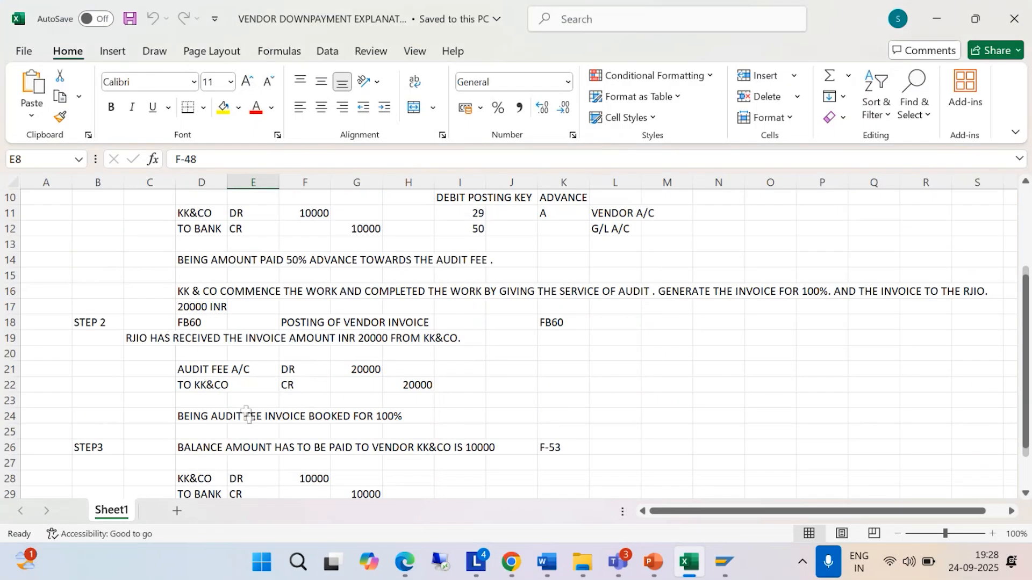
pyautogui.scroll(-1, 278, 354)
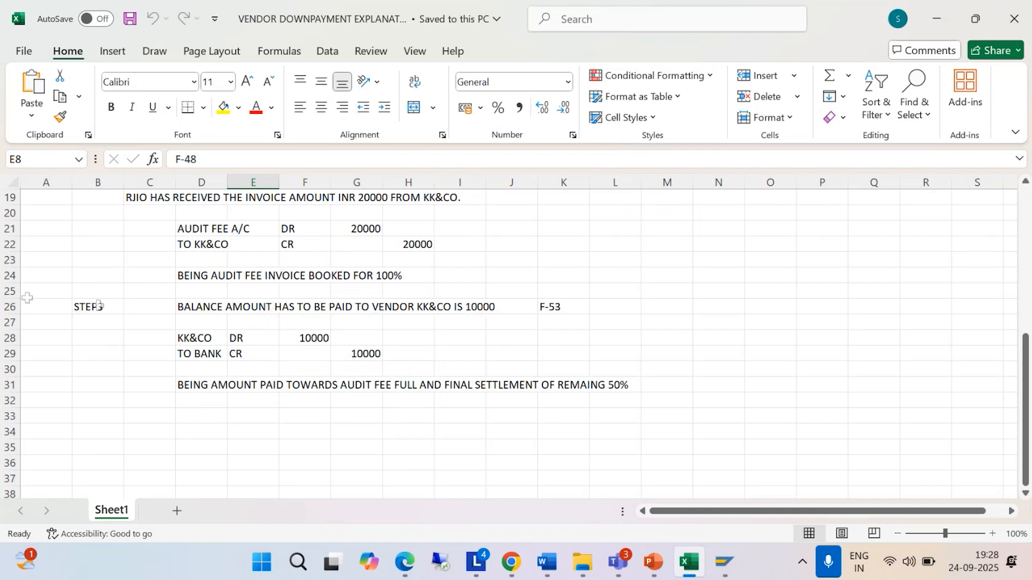
# Step: Return to the SAP Enter Vendor Invoice window and start transaction /NF-53 for posting outgoing payments
pyautogui.click(725, 561)
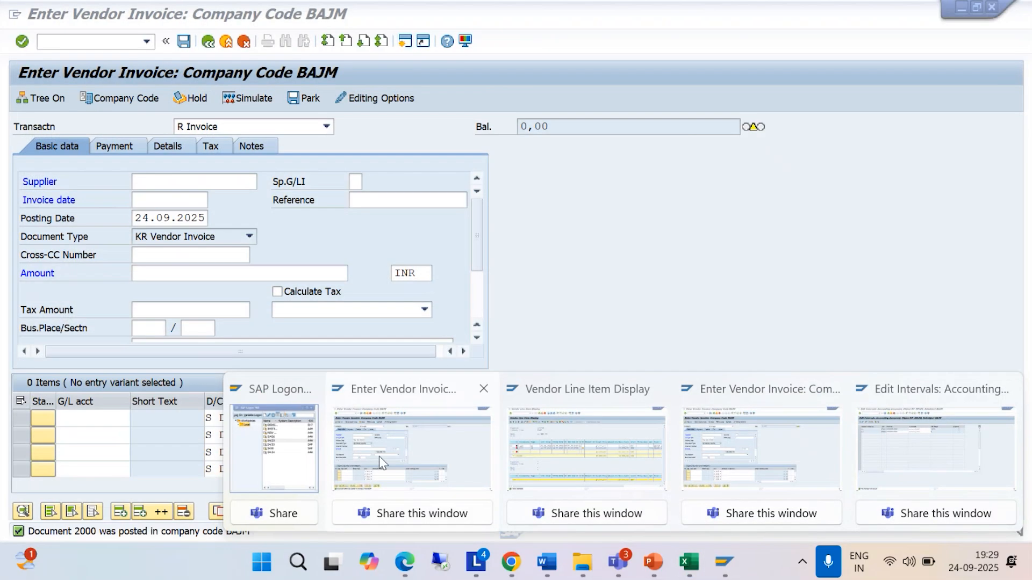
pyautogui.click(379, 457)
pyautogui.click(79, 42)
pyautogui.write('/NF')
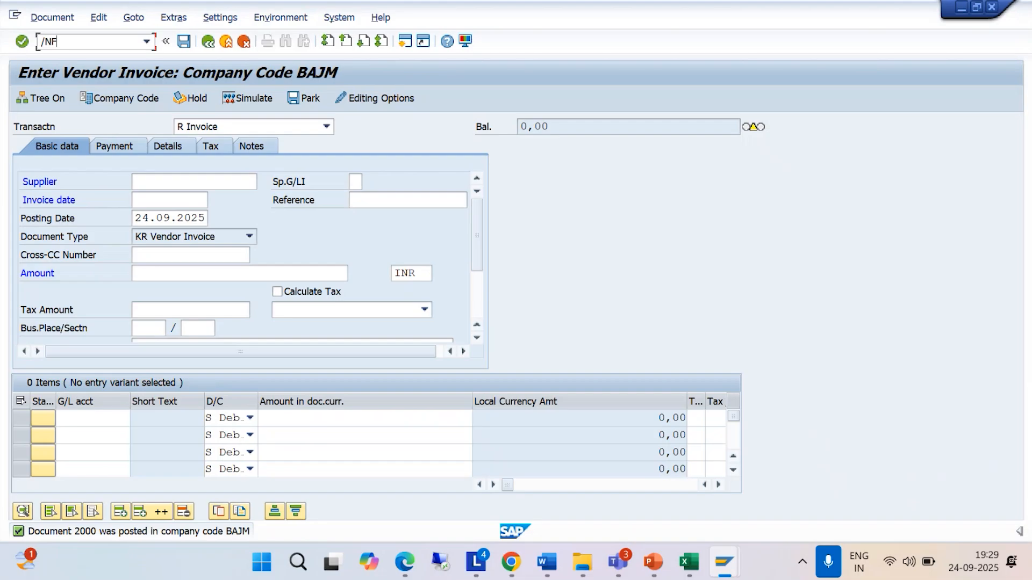
pyautogui.write('-53')
pyautogui.press('Return')
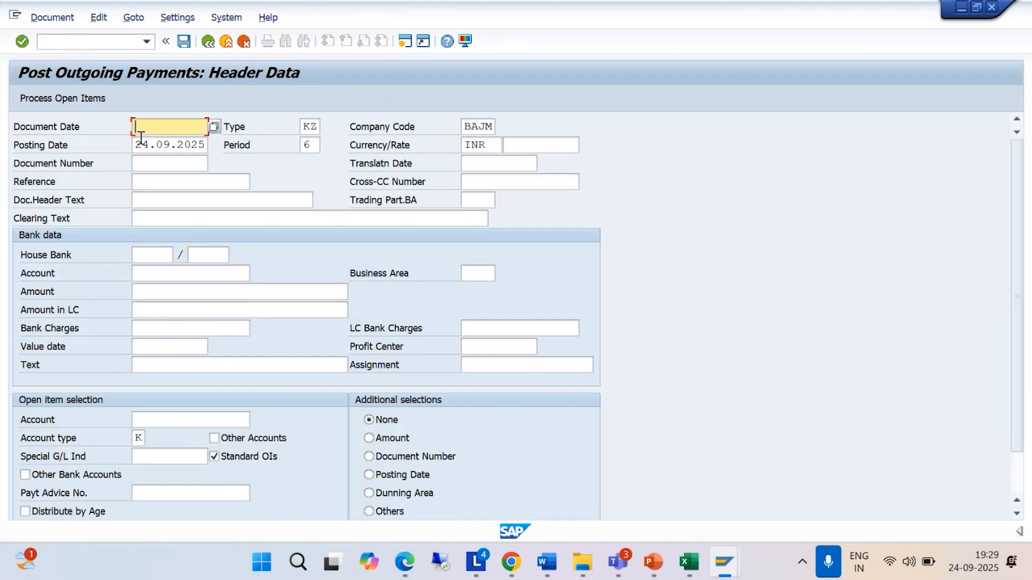
# Step: Set the payment's document date to 24.09.2025, the bank account to 1000 and the amount to 10000
pyautogui.write('24.09.202')
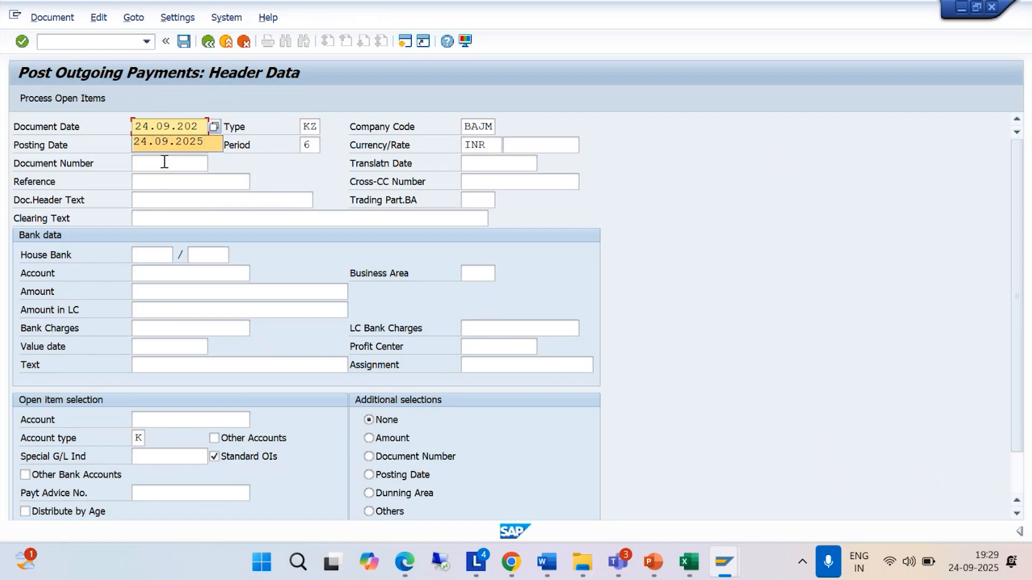
pyautogui.write('5')
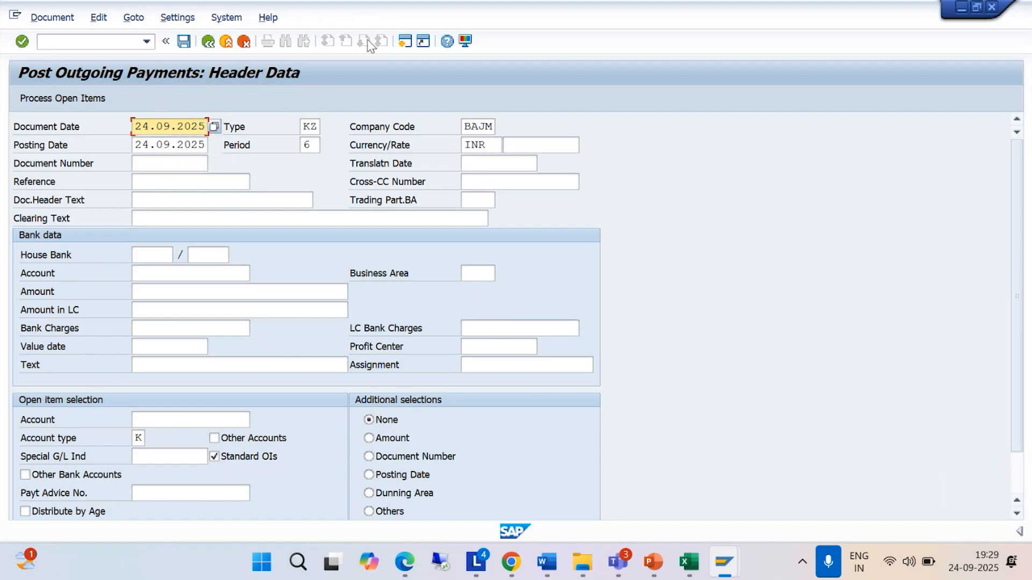
pyautogui.click(141, 272)
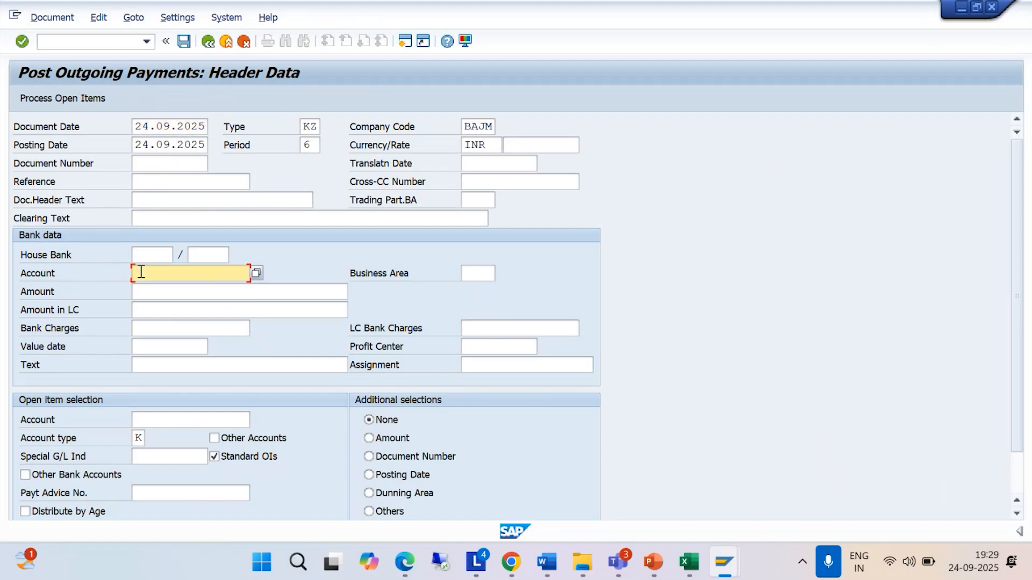
pyautogui.write('1000')
pyautogui.click(151, 294)
pyautogui.write('10000')
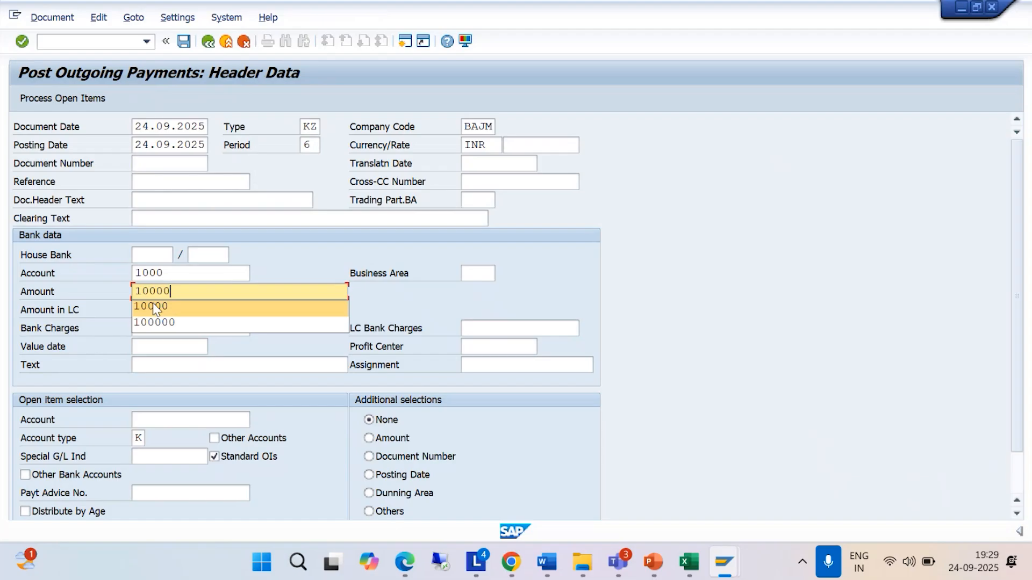
pyautogui.click(153, 304)
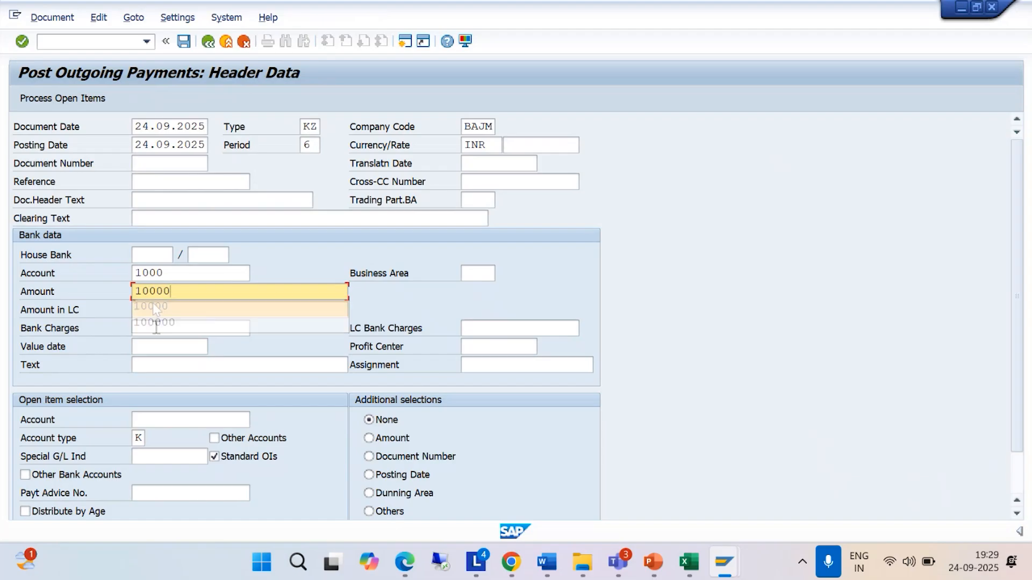
# Step: Enter "BEING AMOUNT PAID TOWARDS THE INVOICE" as the bank data text of the payment
pyautogui.click(164, 368)
pyautogui.write('BEA')
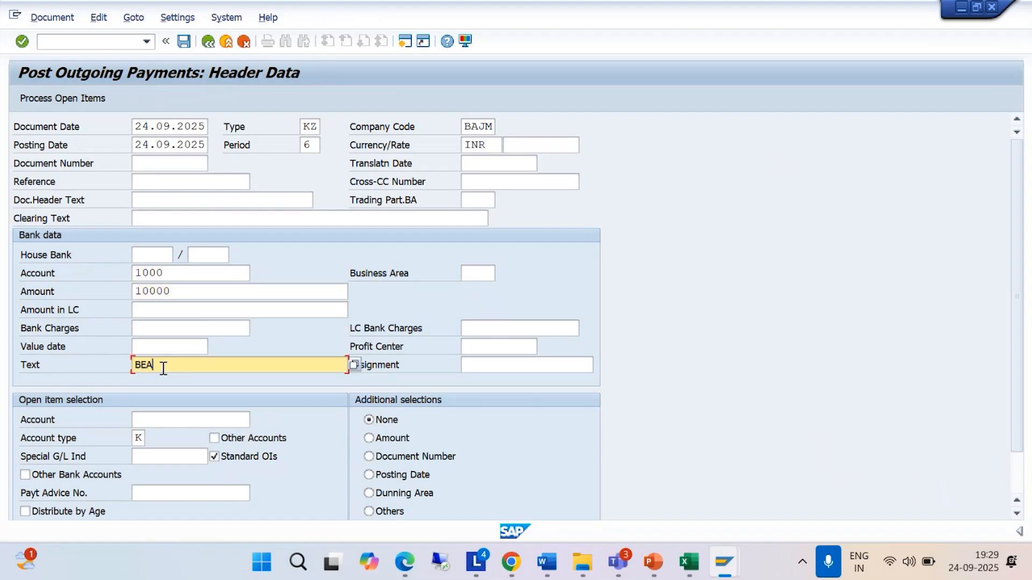
pyautogui.press('BackSpace')
pyautogui.write('KIN')
pyautogui.press('BackSpace')
pyautogui.press('BackSpace')
pyautogui.press('BackSpace')
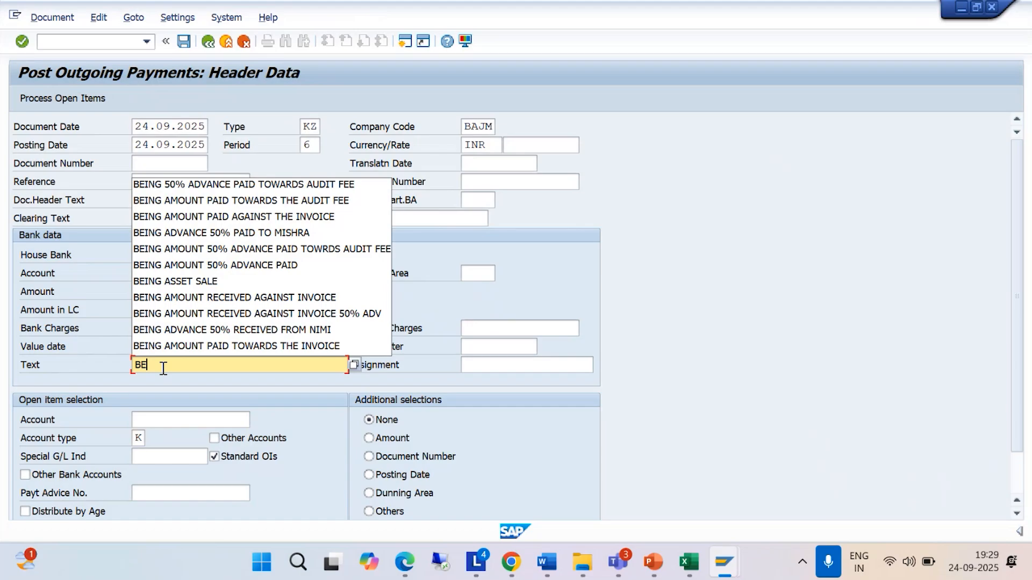
pyautogui.click(200, 347)
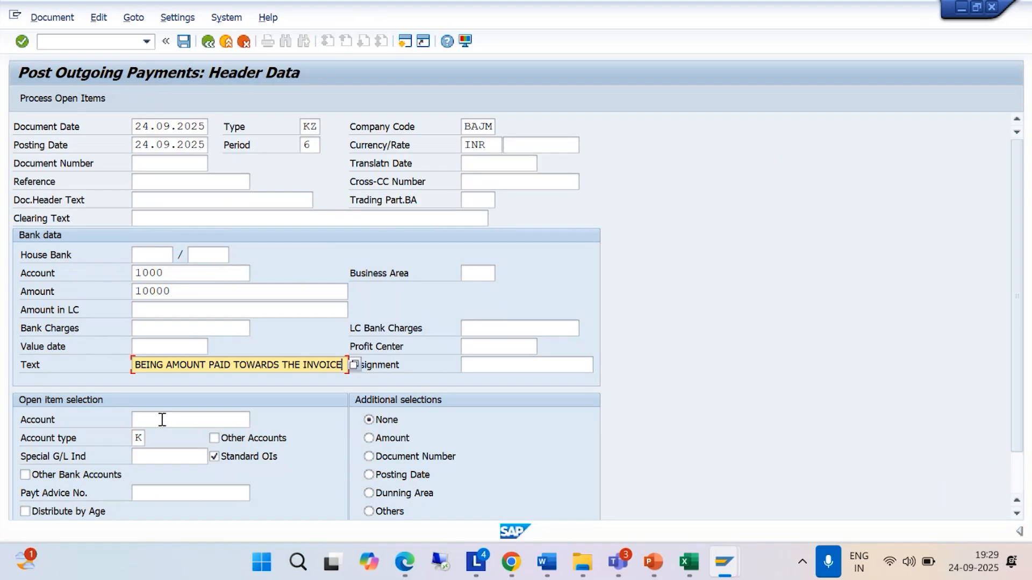
# Step: Select vendor KK AND CO as the open item account and set the special G/L indicator to A
pyautogui.click(164, 421)
pyautogui.click(256, 420)
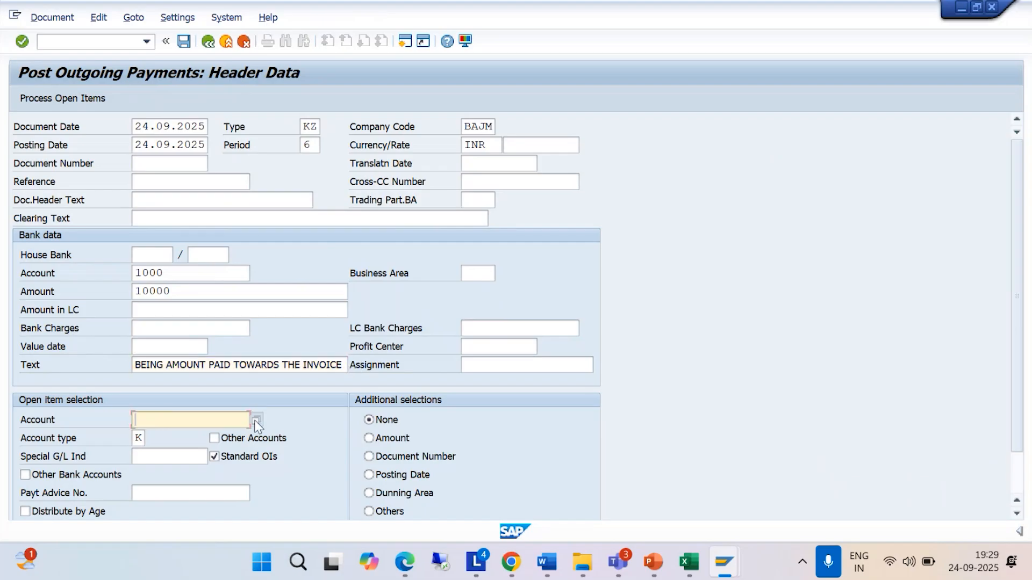
pyautogui.click(554, 527)
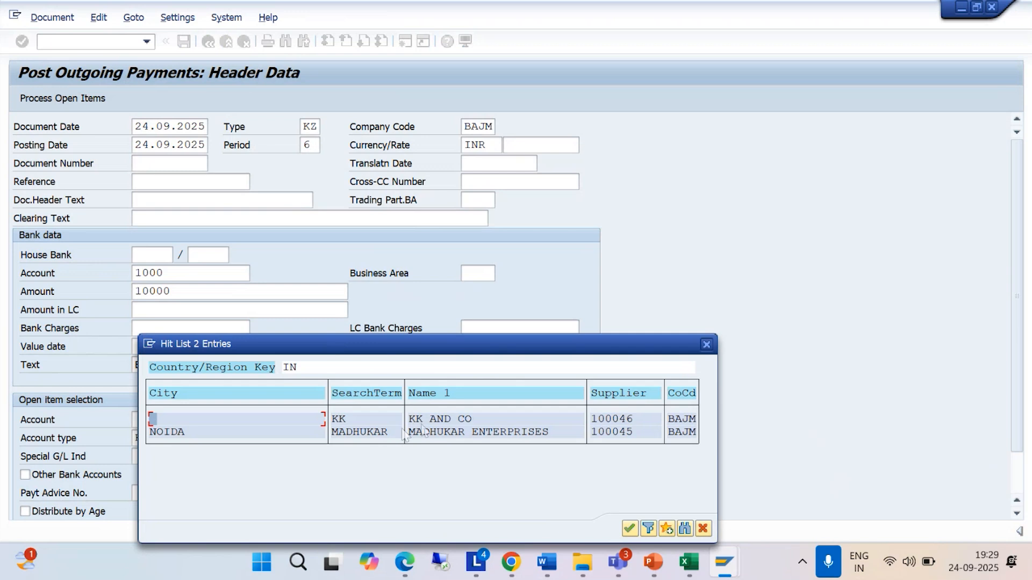
pyautogui.doubleClick(424, 419)
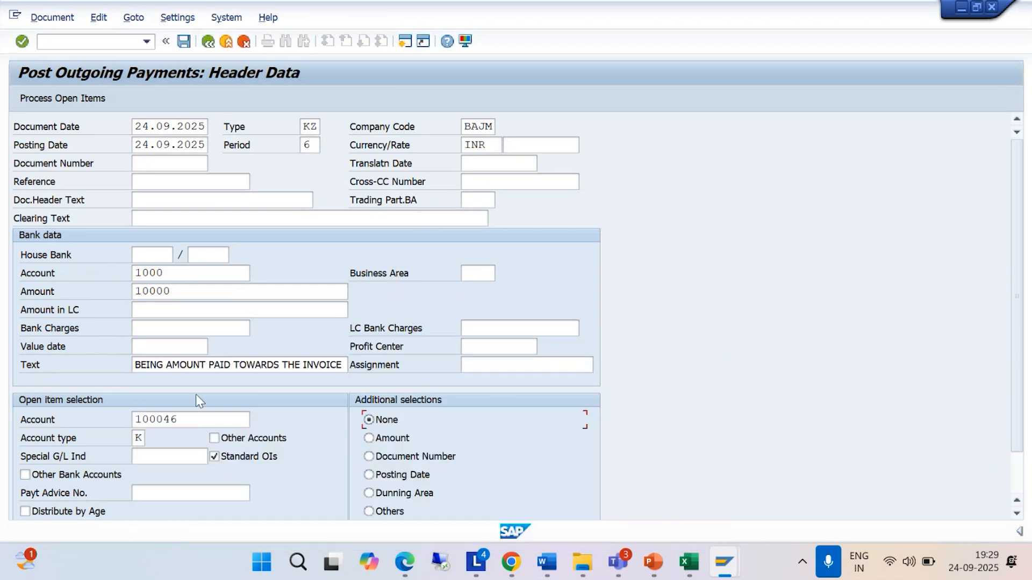
pyautogui.scroll(-1, 92, 437)
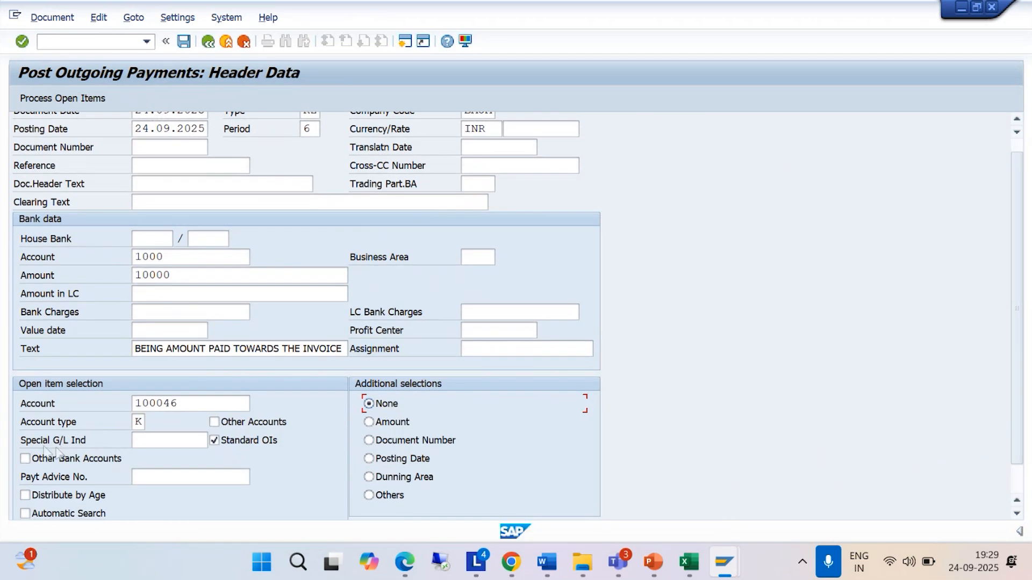
pyautogui.click(147, 441)
pyautogui.write('A')
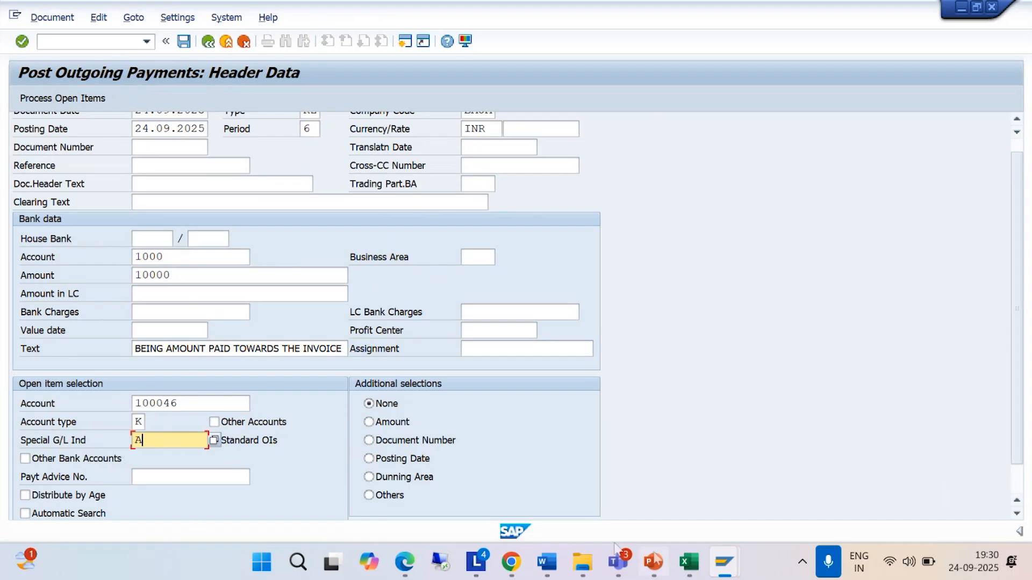
# Step: Switch to the 8_Vendor Down Payment document in Word and read the Make Vendor Payment – F-53 section up to processing open items
pyautogui.click(547, 561)
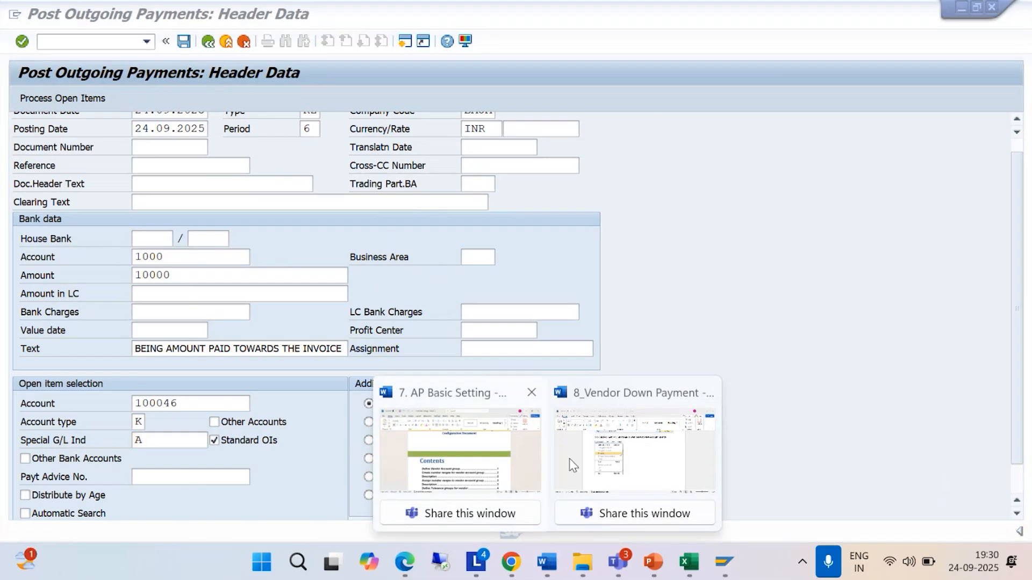
pyautogui.click(573, 465)
pyautogui.scroll(-9, 510, 392)
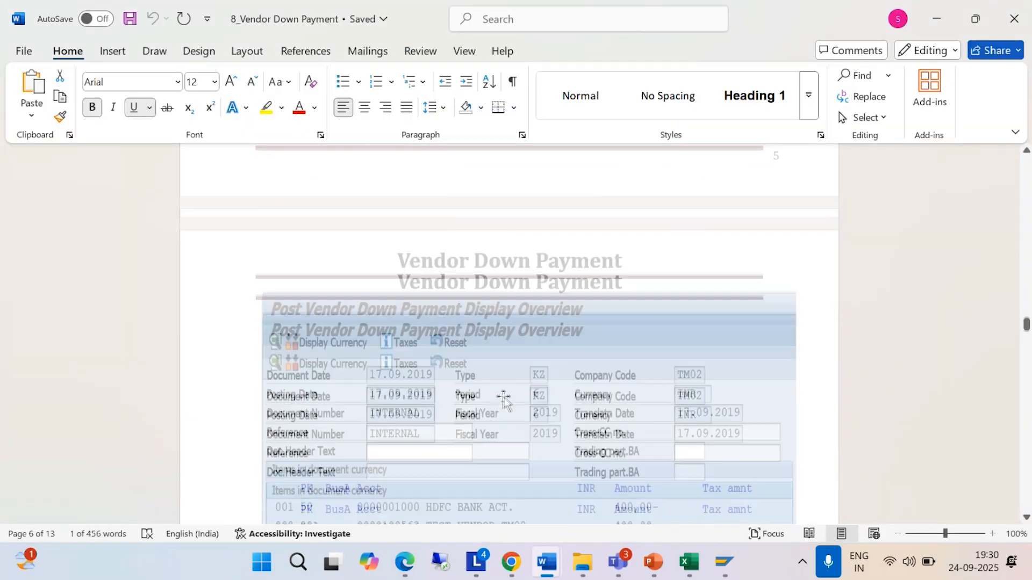
pyautogui.scroll(-3, 503, 401)
pyautogui.scroll(-8, 502, 401)
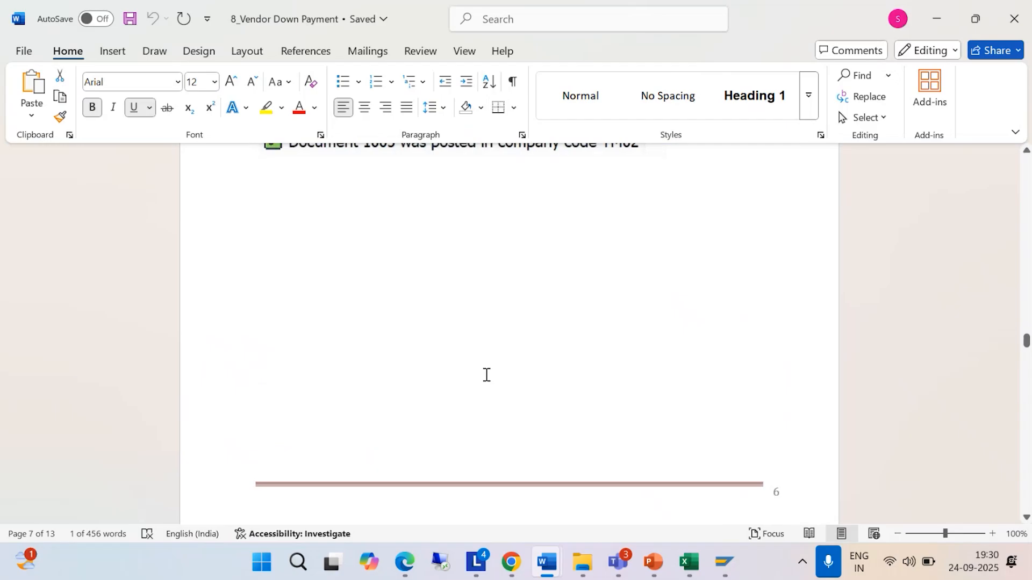
pyautogui.scroll(10, 486, 375)
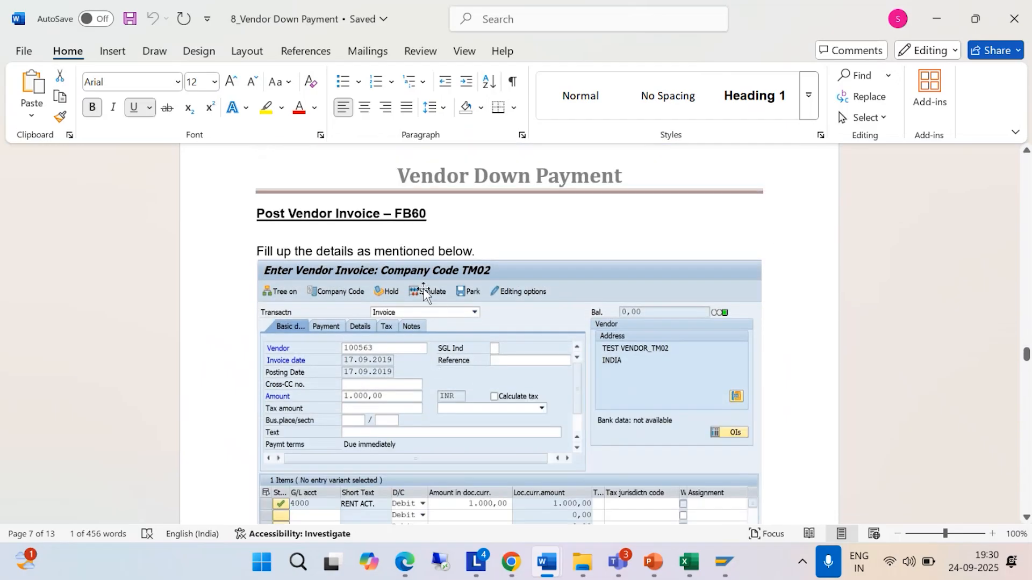
pyautogui.scroll(-9, 423, 288)
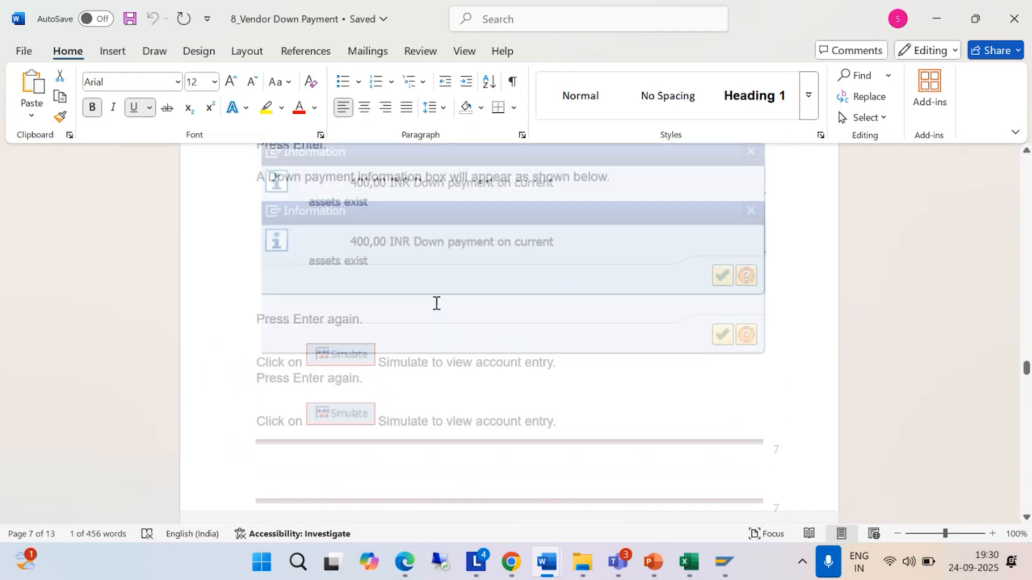
pyautogui.scroll(-5, 435, 309)
pyautogui.scroll(5, 414, 279)
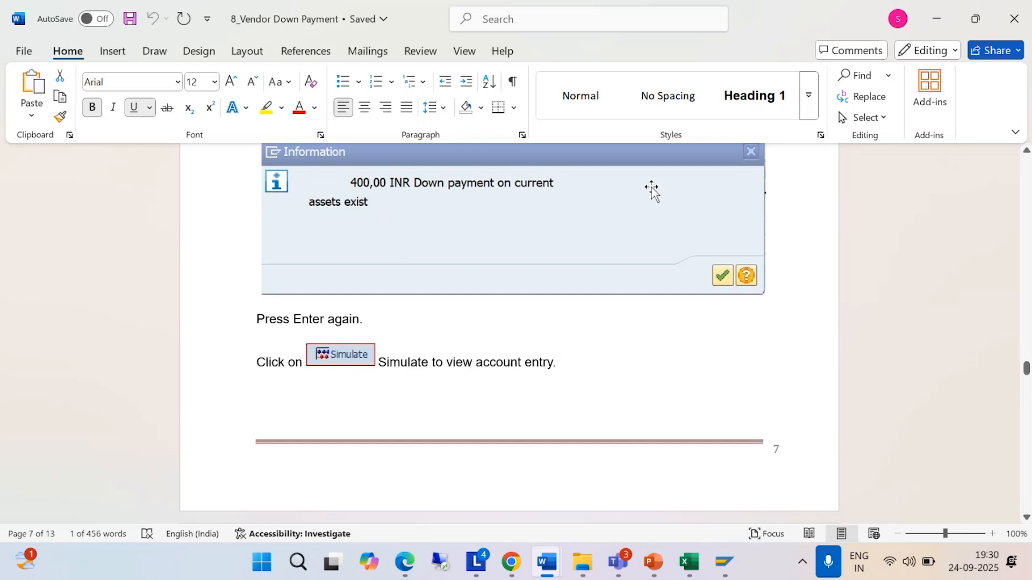
pyautogui.scroll(-3, 400, 212)
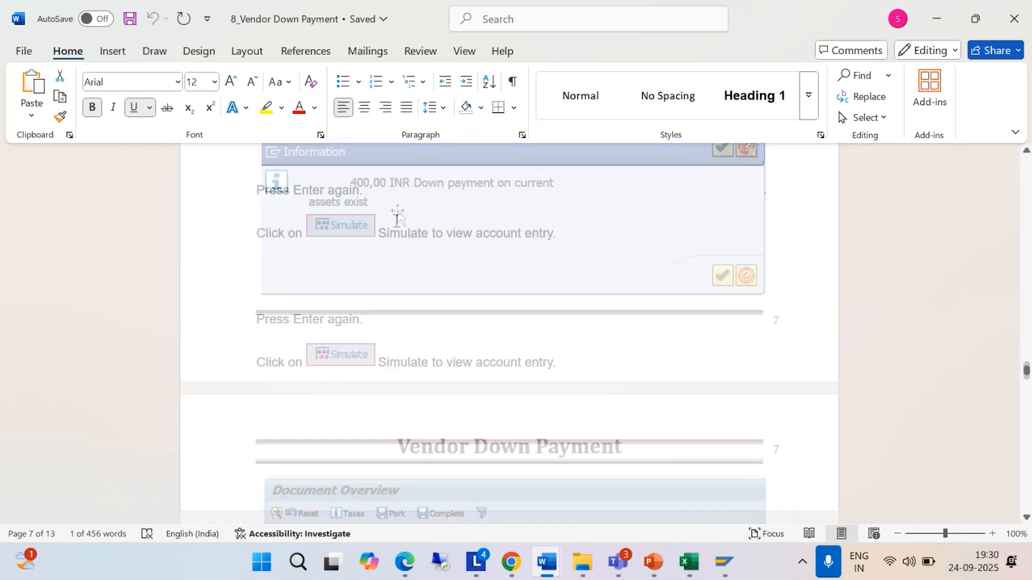
pyautogui.scroll(-10, 397, 215)
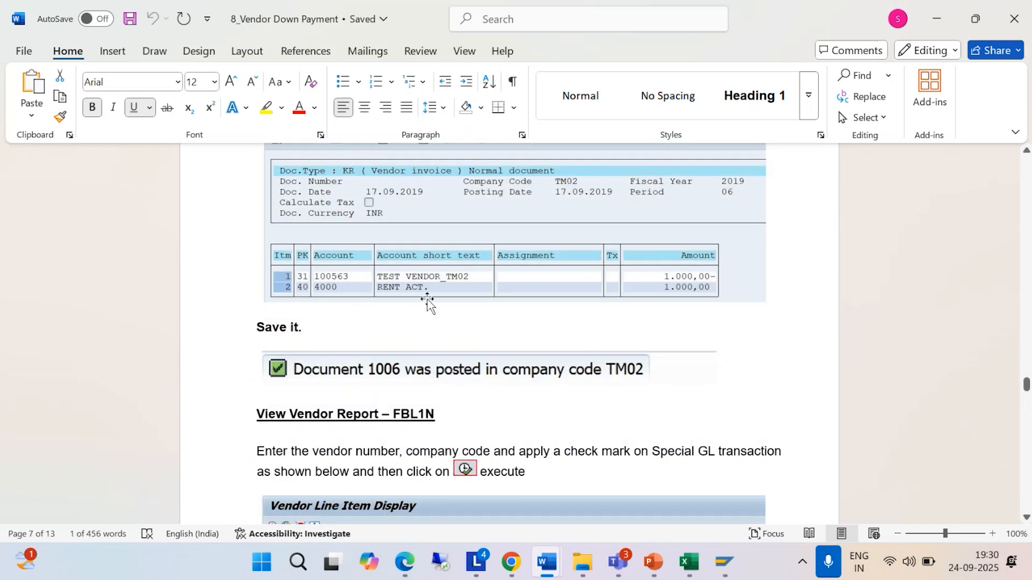
pyautogui.scroll(-3, 489, 293)
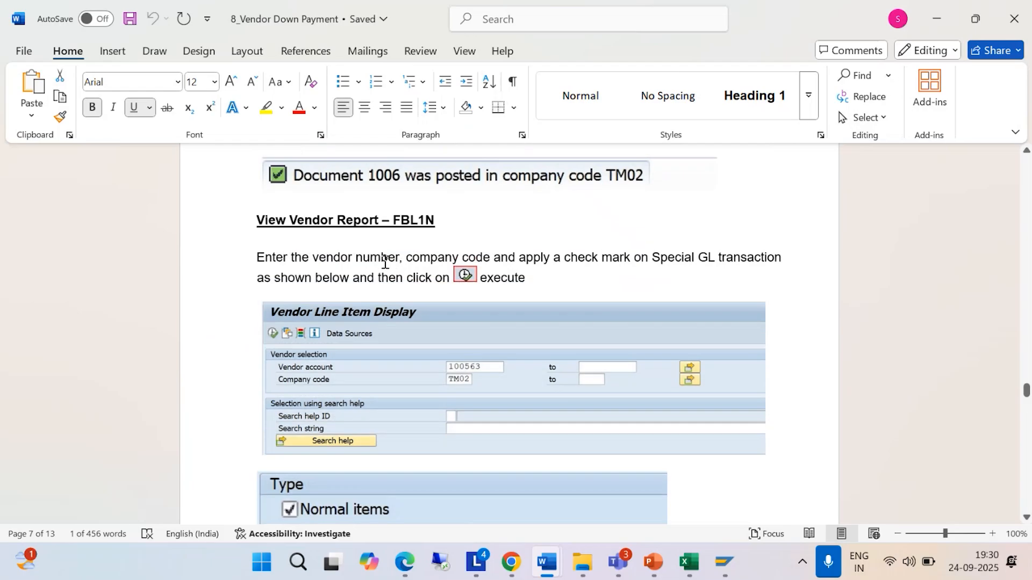
pyautogui.scroll(-5, 412, 317)
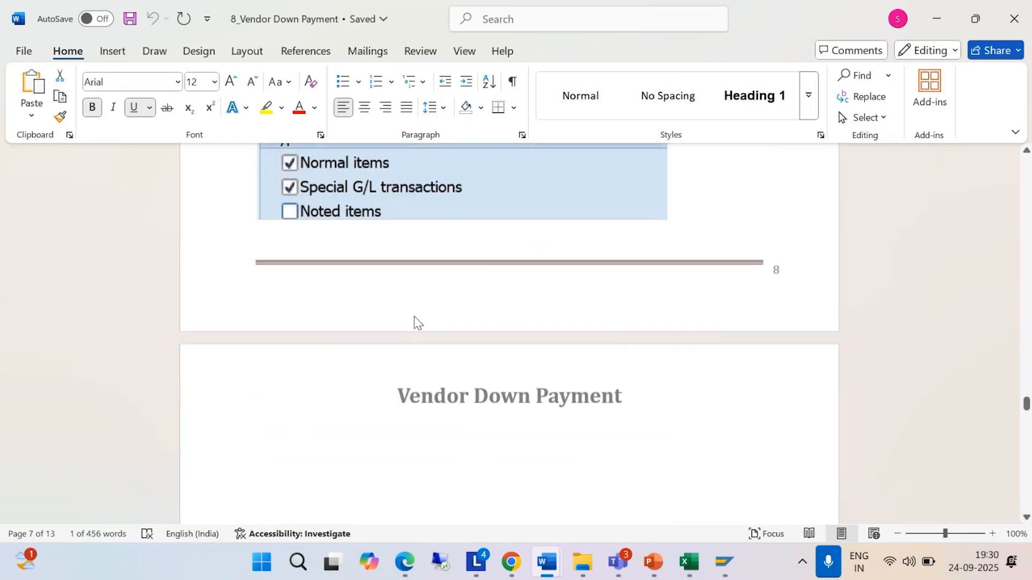
pyautogui.scroll(-8, 414, 317)
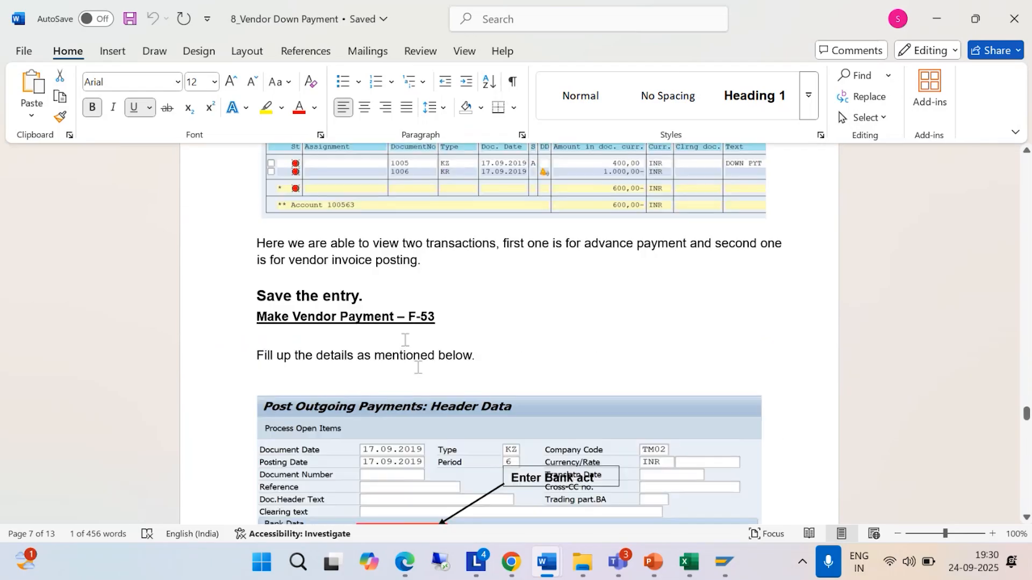
pyautogui.scroll(-3, 430, 329)
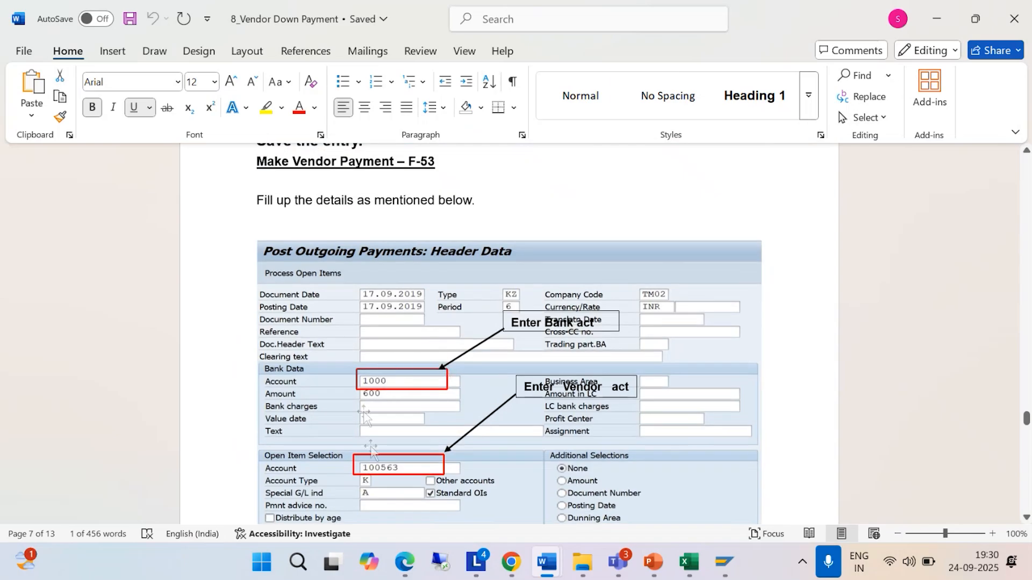
pyautogui.scroll(-3, 376, 451)
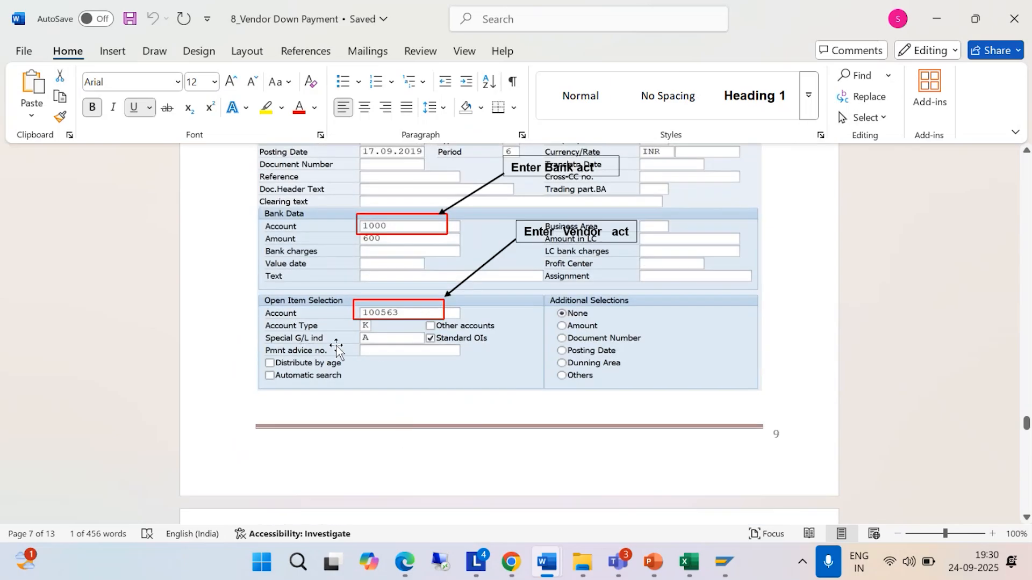
pyautogui.scroll(-4, 376, 349)
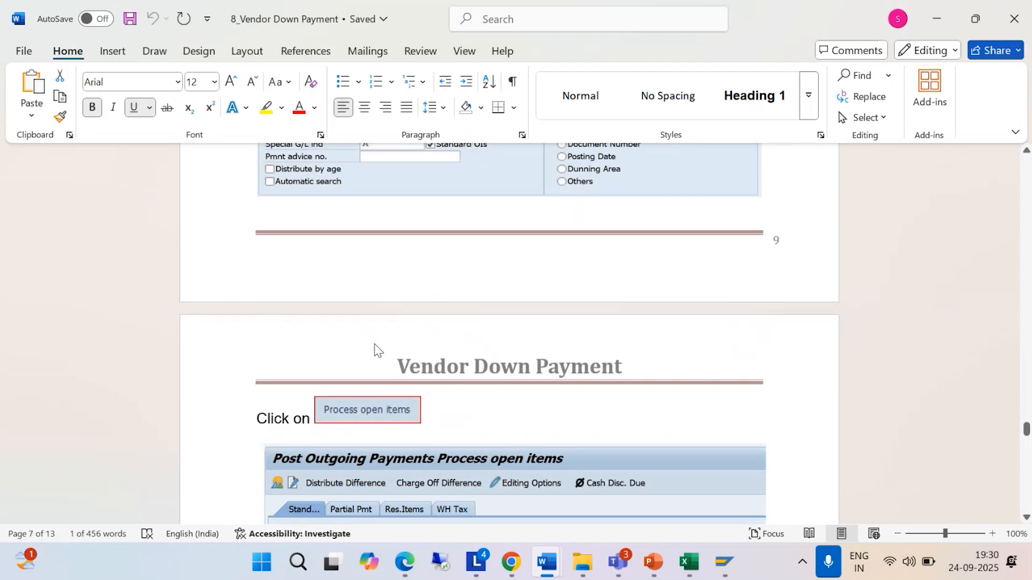
pyautogui.scroll(-3, 375, 349)
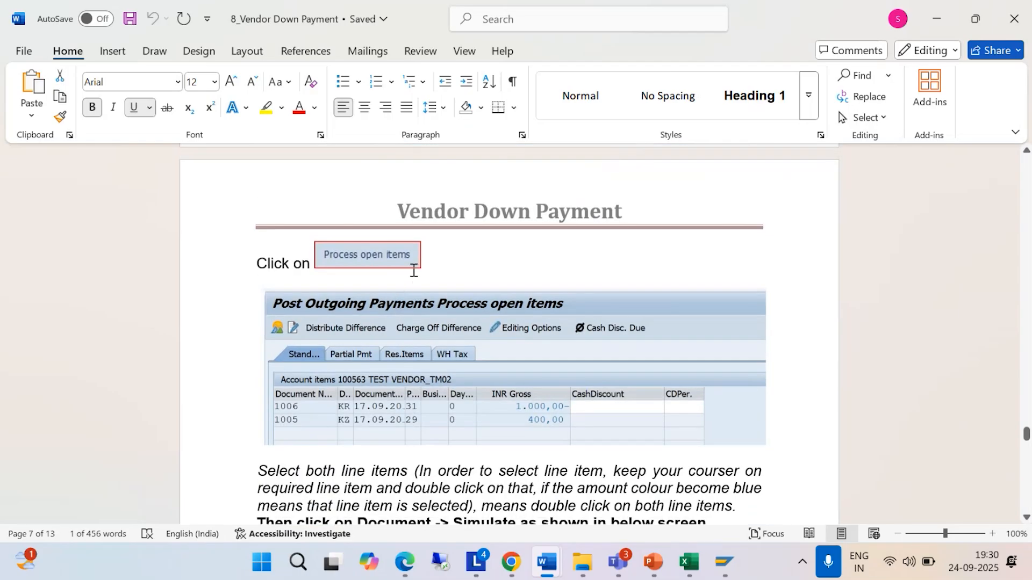
# Step: Return to the SAP outgoing payment, process its open items, and deactivate then reactivate the 20.000,00 invoice item
pyautogui.click(721, 565)
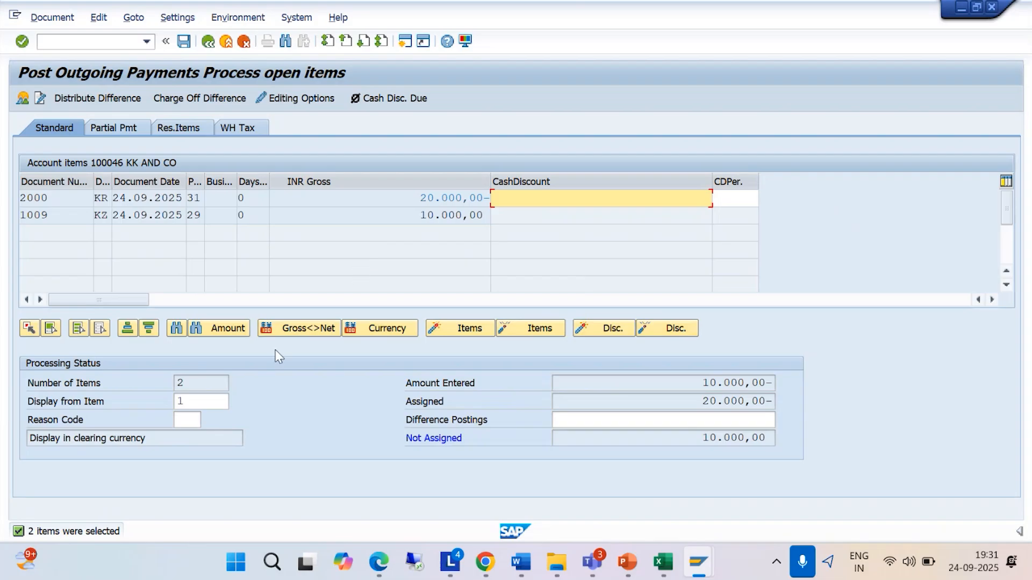
pyautogui.click(401, 199)
pyautogui.doubleClick(402, 199)
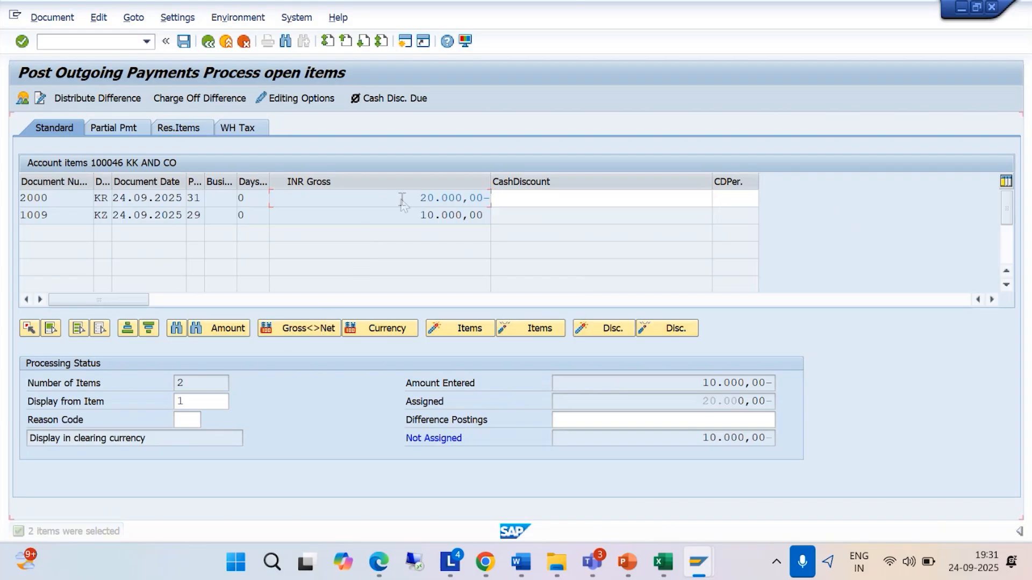
pyautogui.click(406, 216)
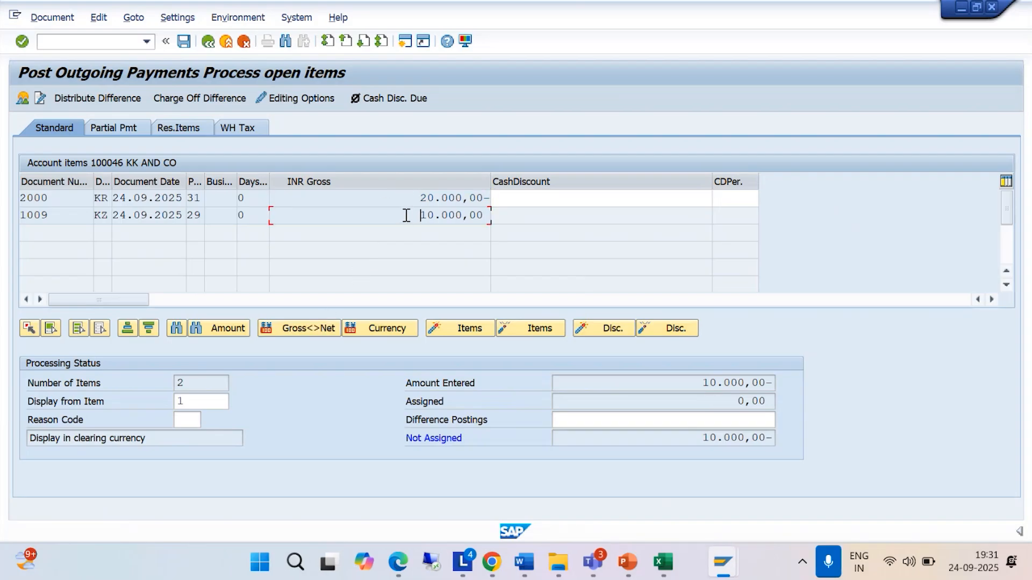
pyautogui.doubleClick(421, 198)
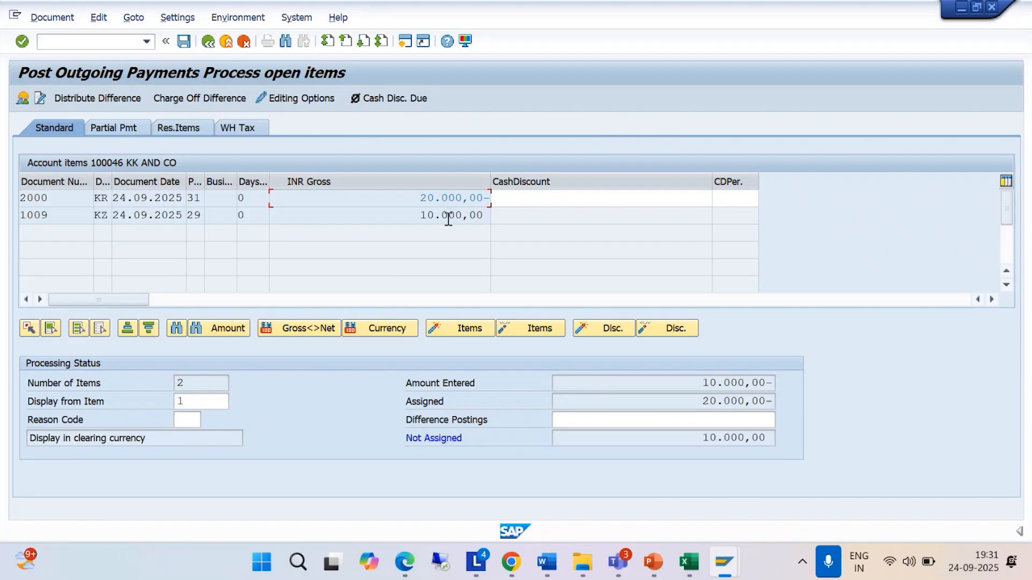
# Step: Try to activate the 10.000,00 down payment item for clearing, first with the 20.000,00 invoice active, then with it deactivated
pyautogui.doubleClick(411, 217)
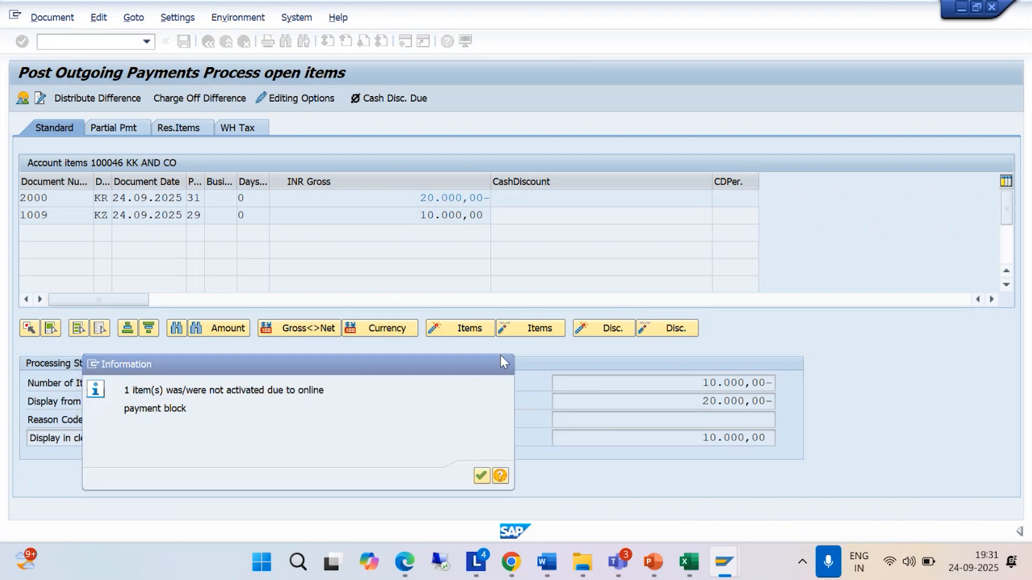
pyautogui.click(503, 365)
pyautogui.doubleClick(413, 199)
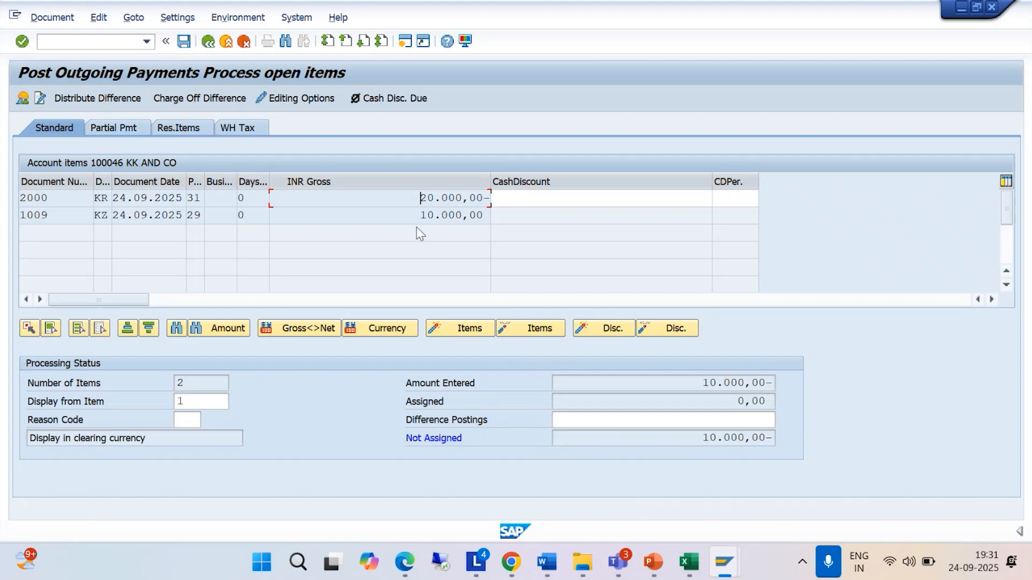
pyautogui.doubleClick(414, 216)
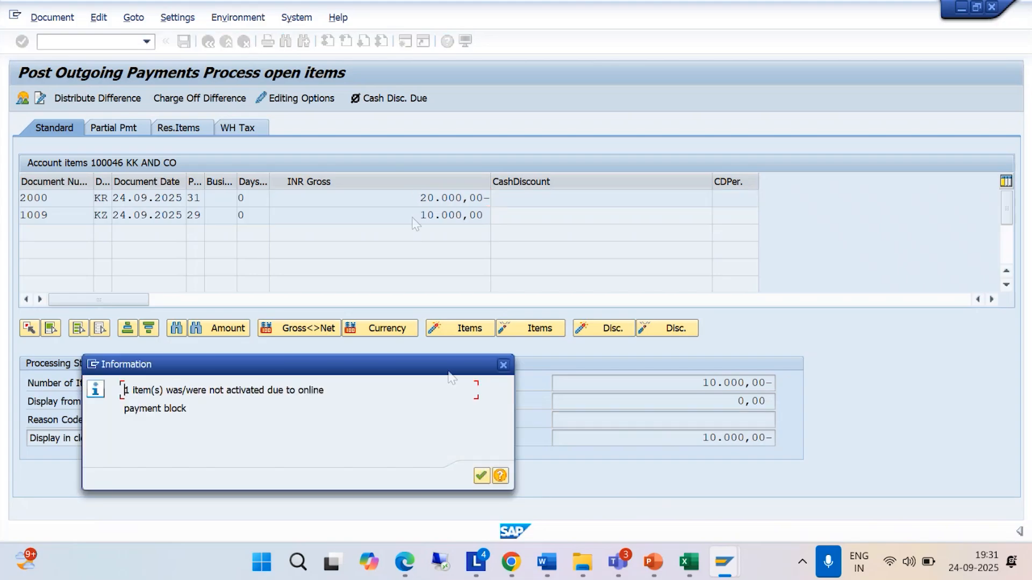
pyautogui.click(503, 365)
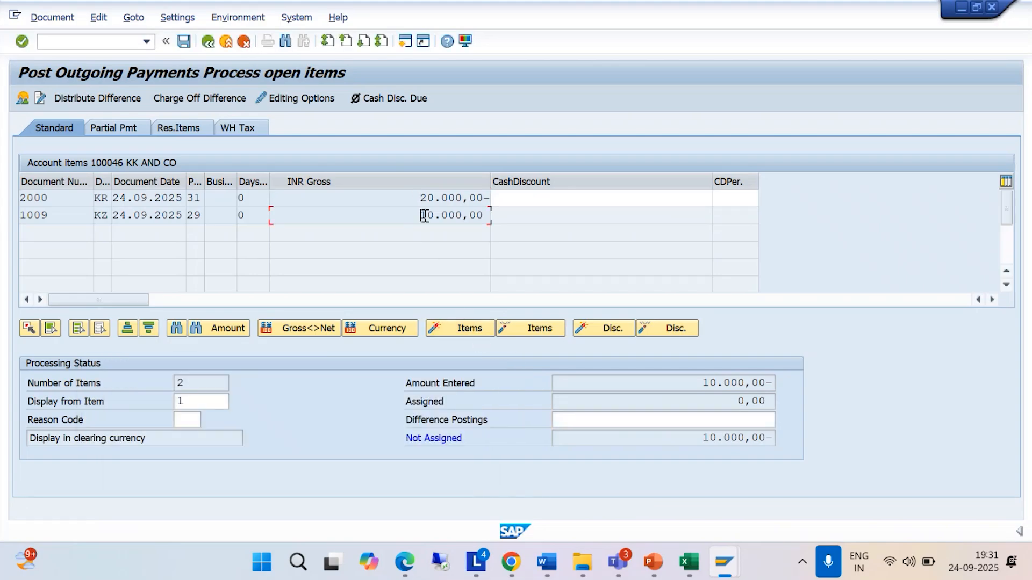
pyautogui.doubleClick(417, 216)
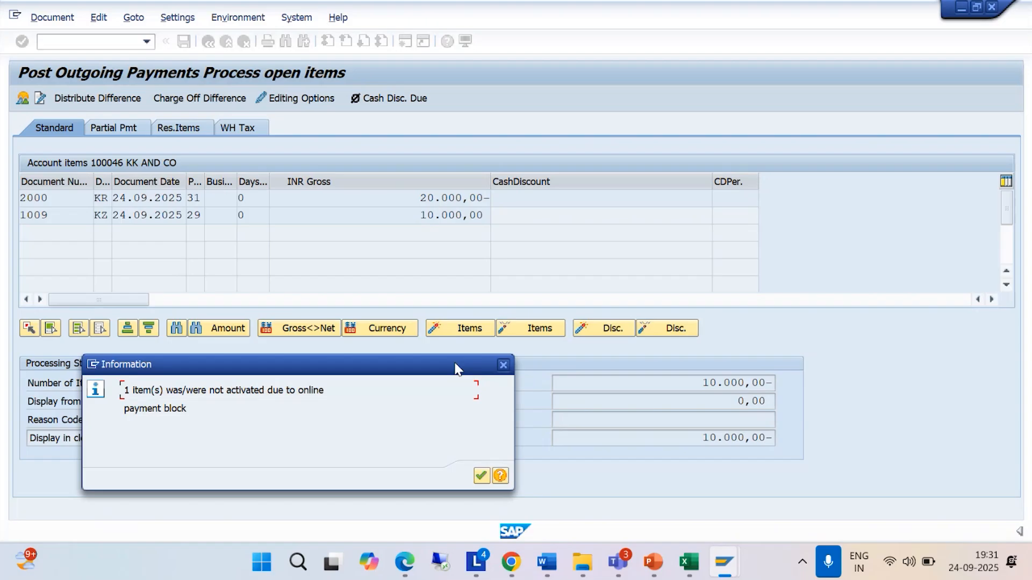
pyautogui.click(503, 365)
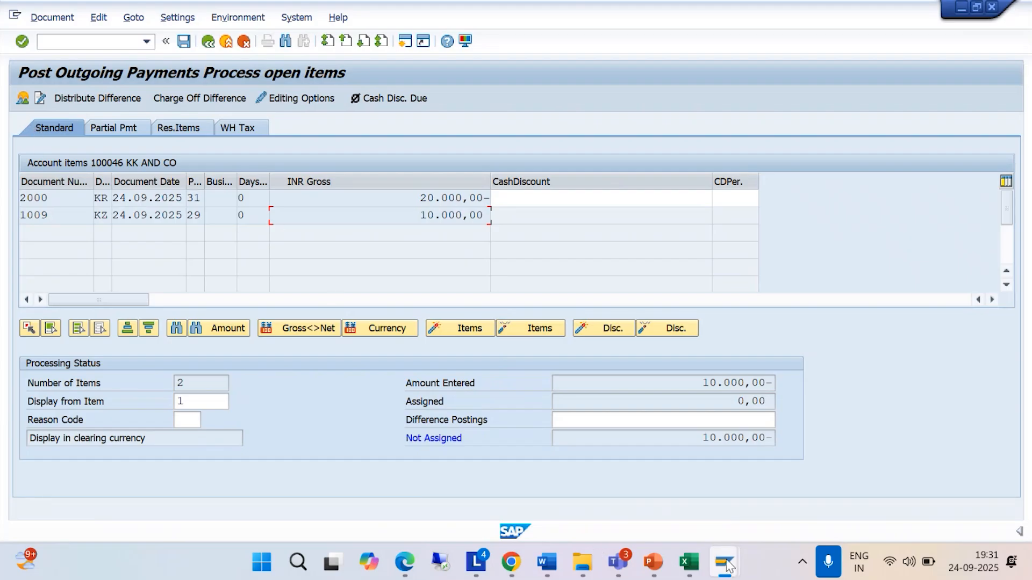
# Step: Check KK AND CO's open items in the Vendor Line Item Display window and return to the outgoing payment
pyautogui.moveTo(726, 571)
pyautogui.click(626, 463)
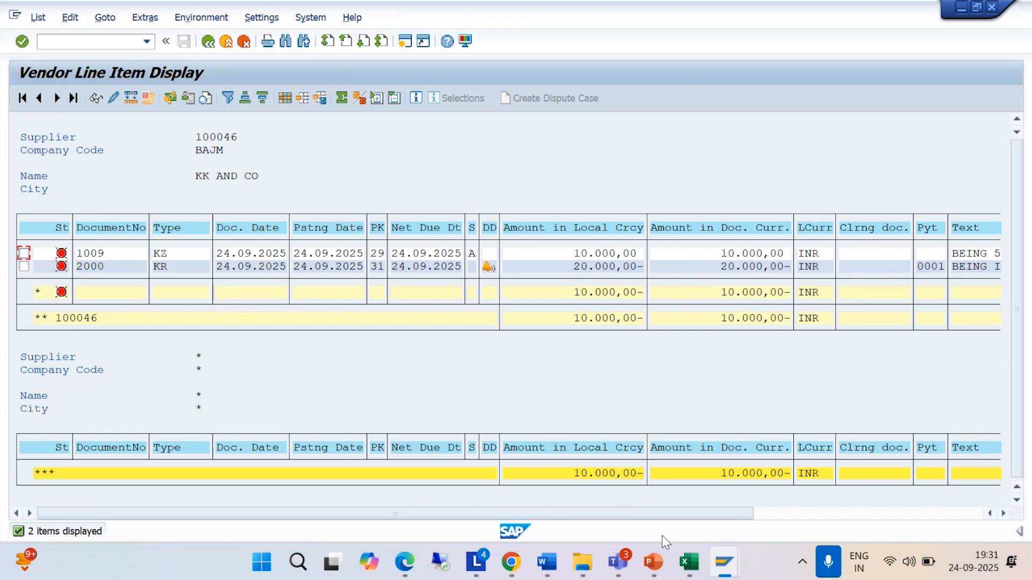
pyautogui.moveTo(723, 562)
pyautogui.moveTo(769, 480)
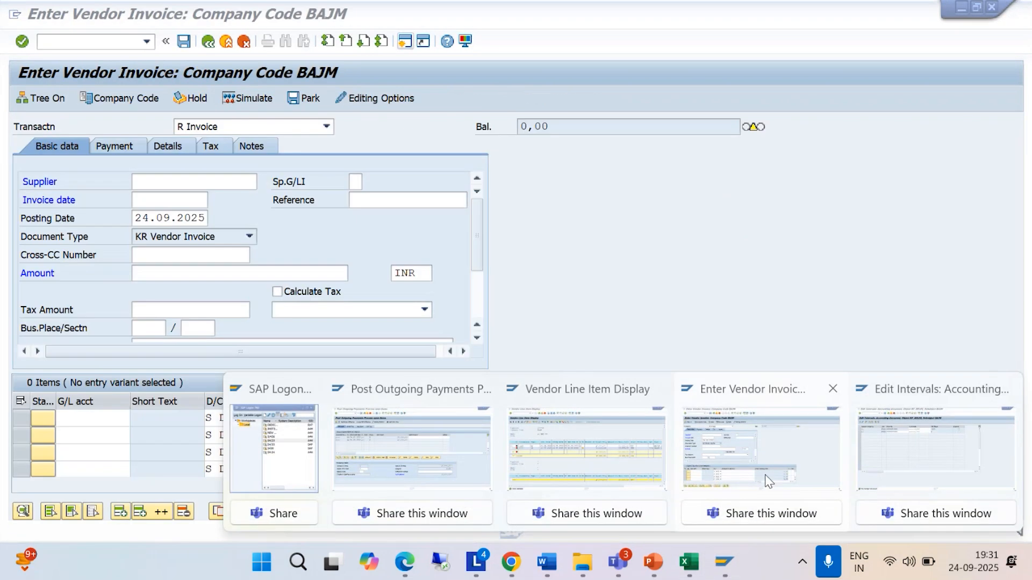
pyautogui.click(447, 476)
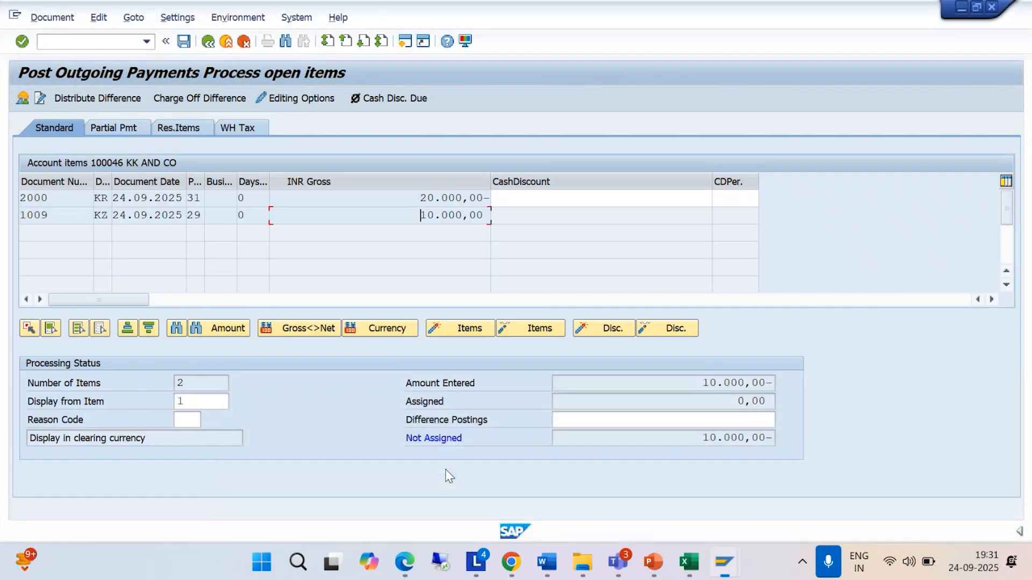
# Step: Activate the 20.000,00 invoice item and try to simulate the outgoing payment document
pyautogui.click(413, 199)
pyautogui.click(52, 17)
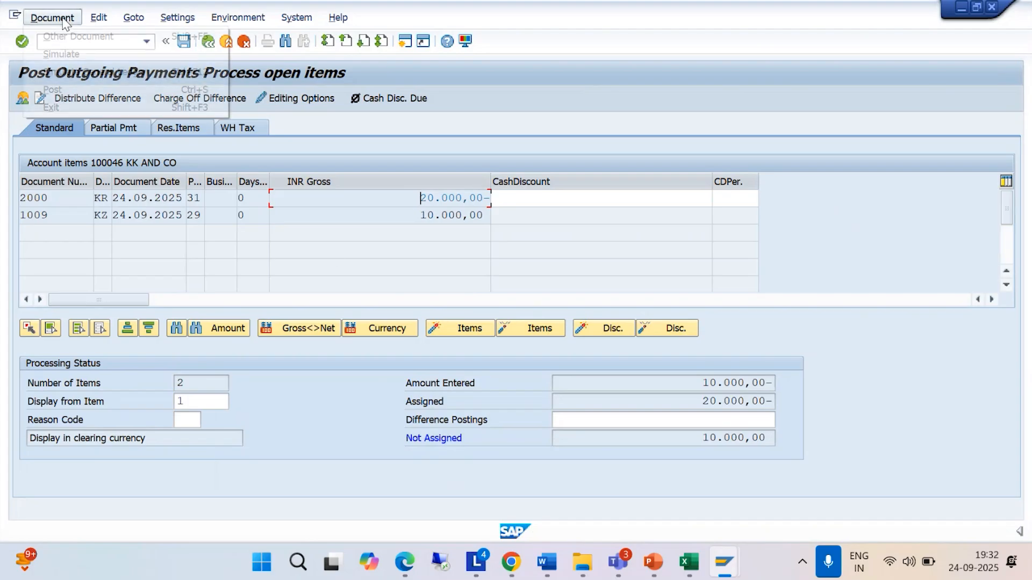
pyautogui.click(72, 56)
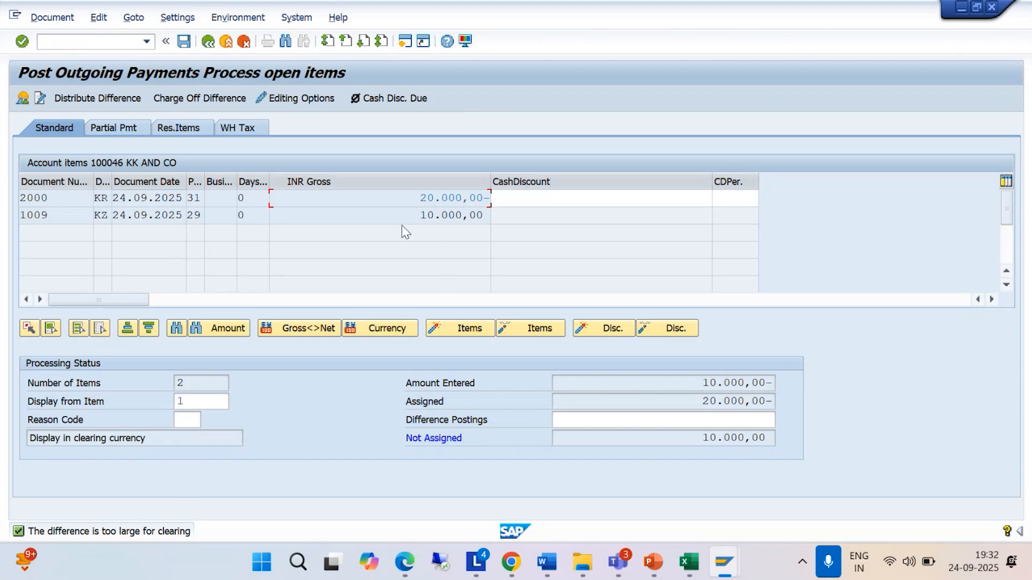
# Step: Try twice to activate the 10.000,00 down payment item alongside the active 20.000,00 invoice item
pyautogui.doubleClick(414, 215)
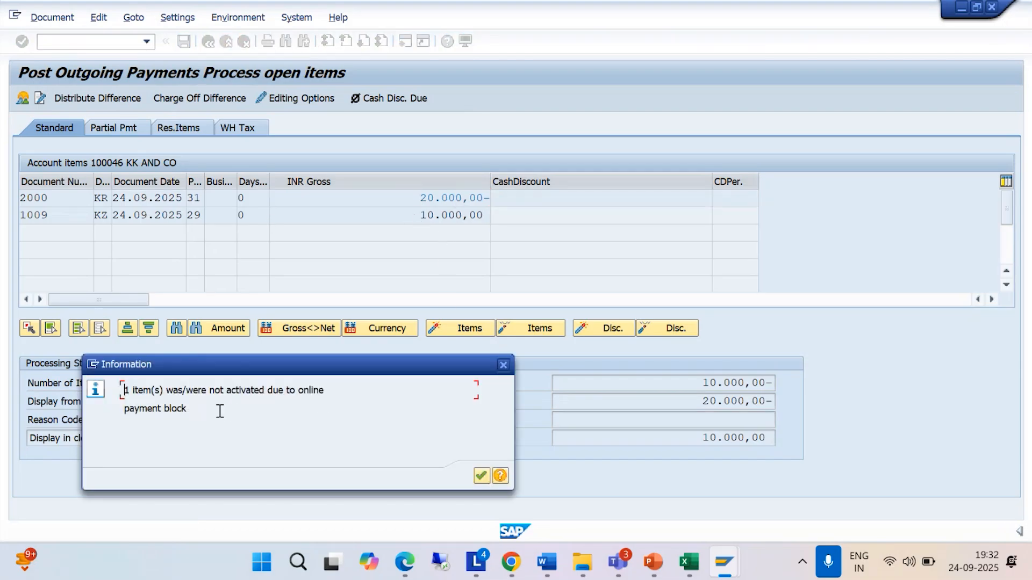
pyautogui.click(503, 366)
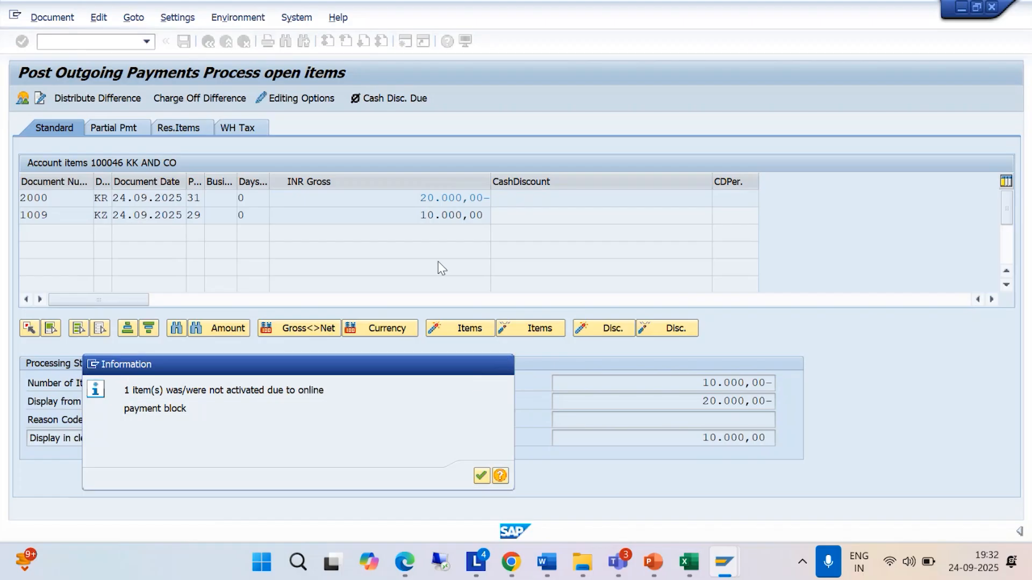
pyautogui.doubleClick(414, 216)
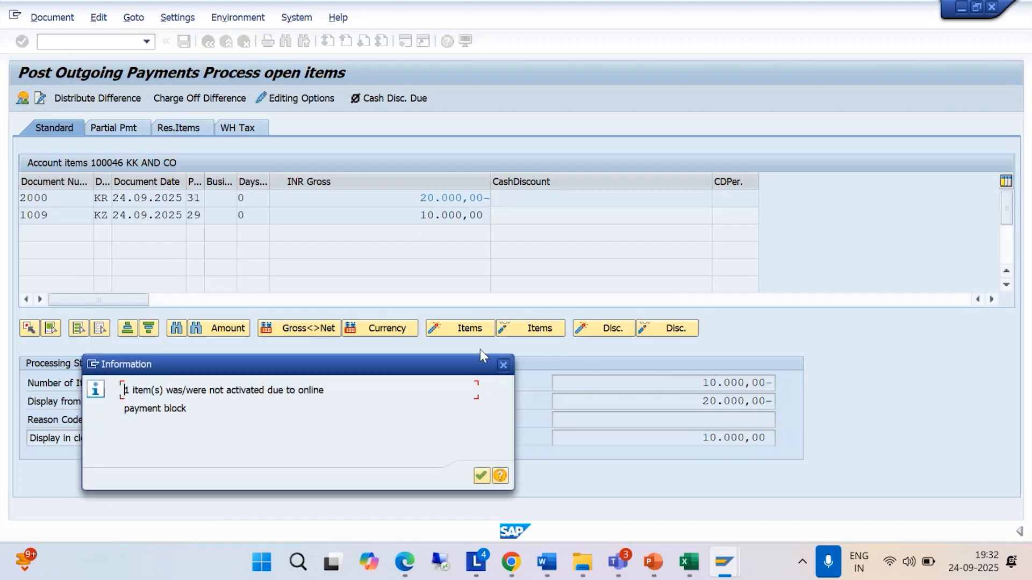
pyautogui.click(503, 365)
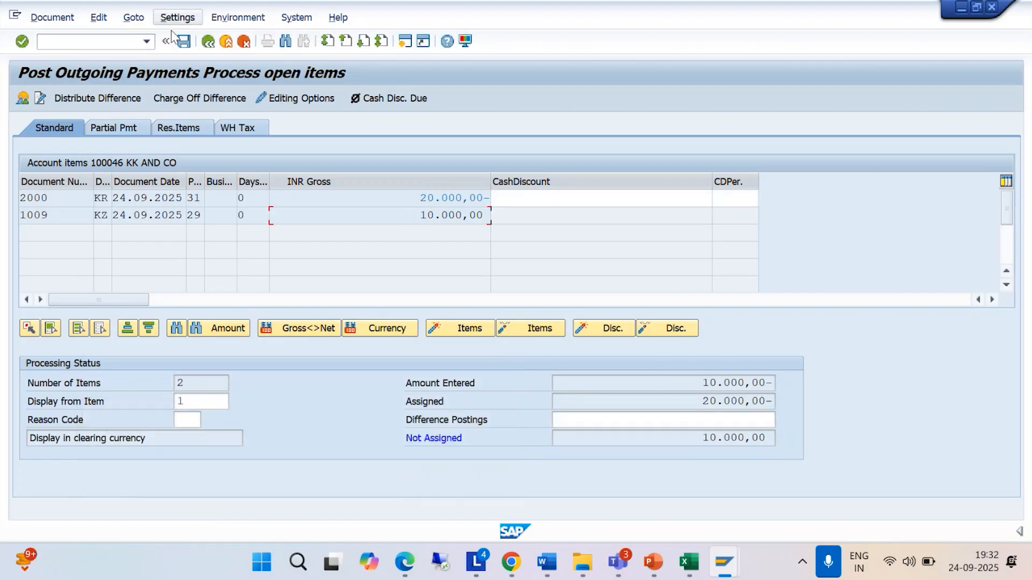
# Step: Abandon the current outgoing payment and start a blank one with transaction /NF-53
pyautogui.click(146, 42)
pyautogui.click(122, 55)
pyautogui.click(113, 42)
pyautogui.press('Return')
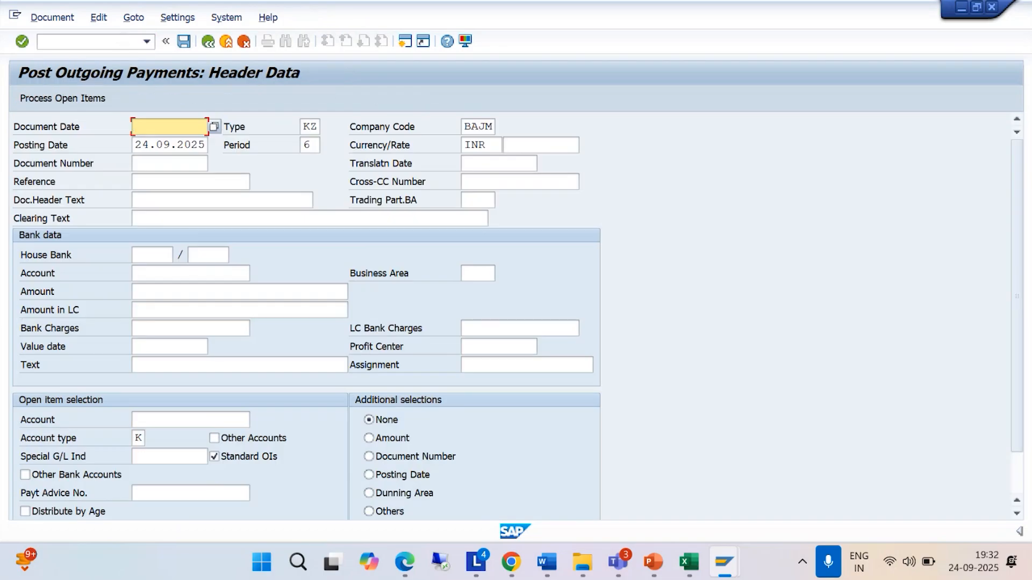
# Step: Rerun the open items report for KK AND CO in the Vendor Line Item Display window and return to the outgoing payment
pyautogui.click(728, 563)
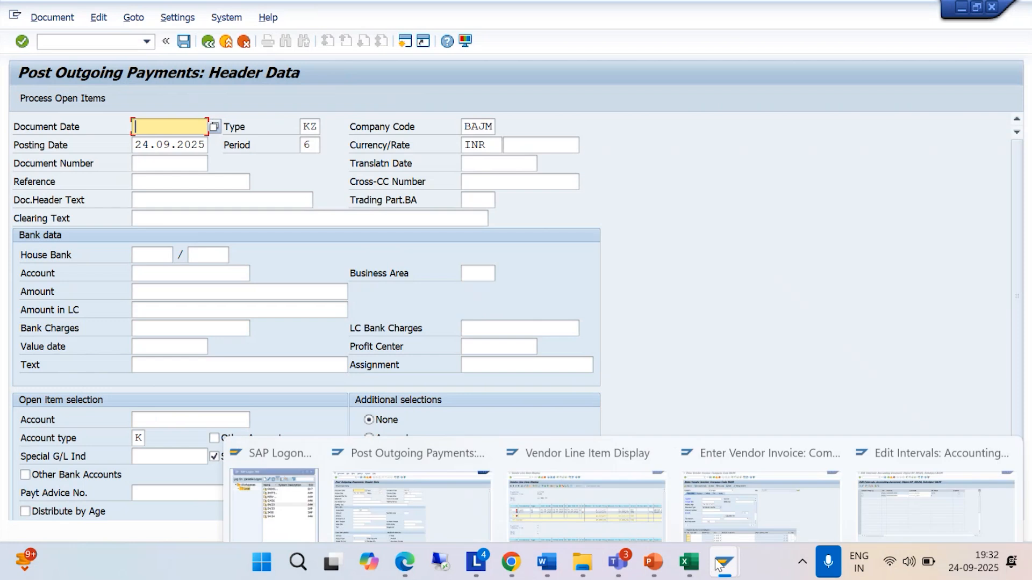
pyautogui.click(617, 468)
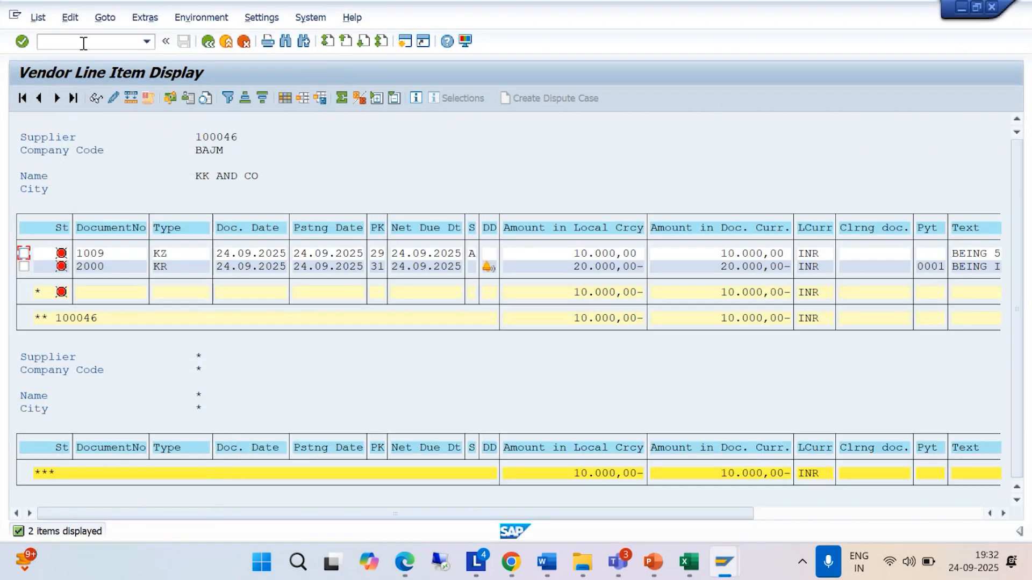
pyautogui.click(208, 42)
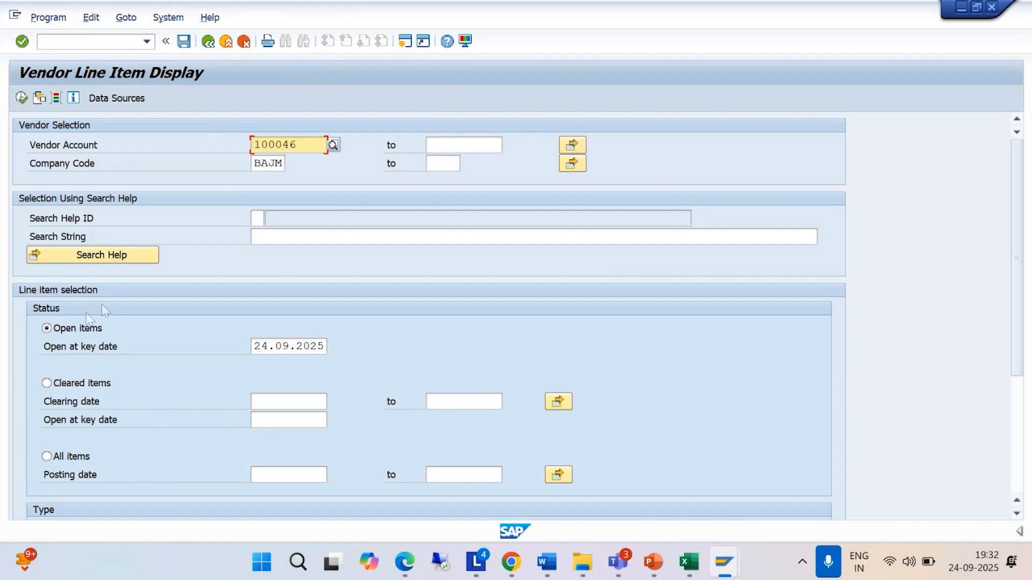
pyautogui.click(22, 97)
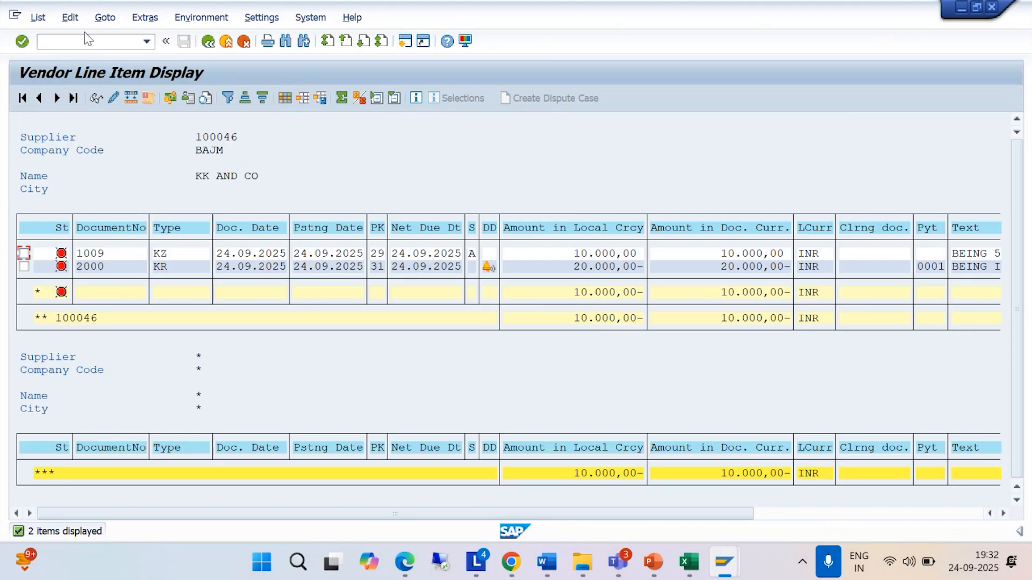
pyautogui.moveTo(724, 562)
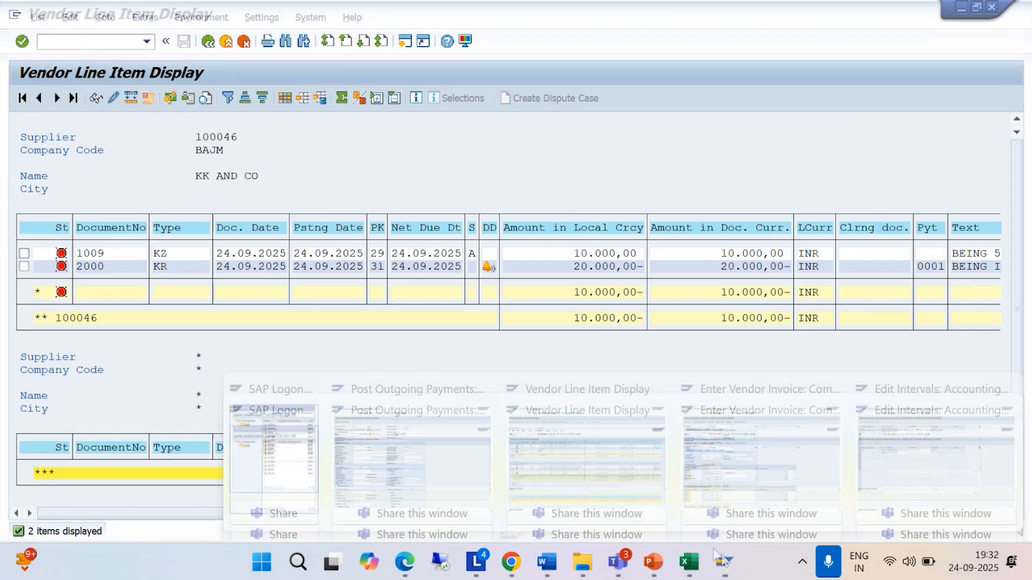
pyautogui.click(445, 479)
# Step: Restart the payment header with /NF-53 and set the document date to 24.09.2025
pyautogui.click(97, 43)
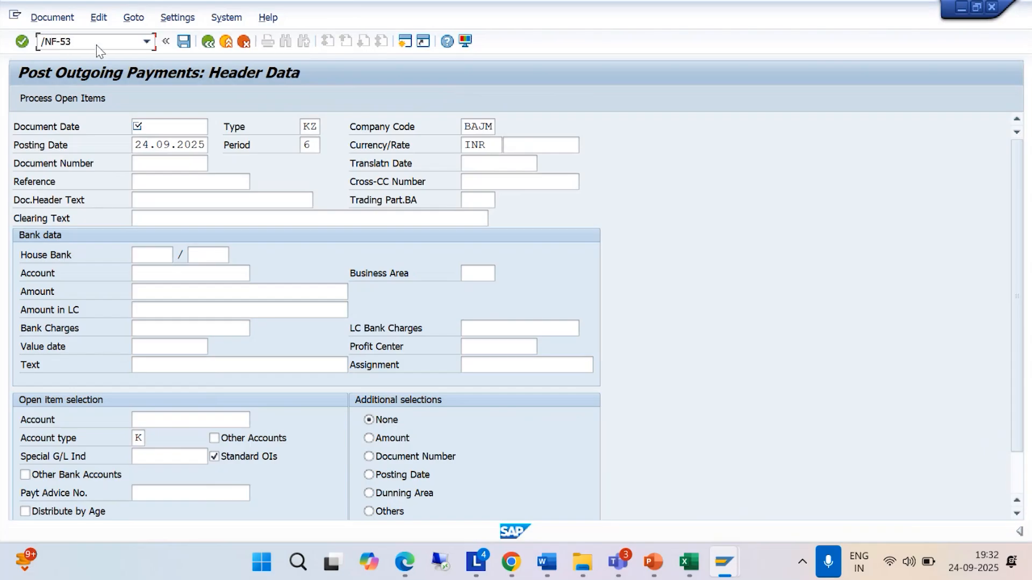
pyautogui.press('Return')
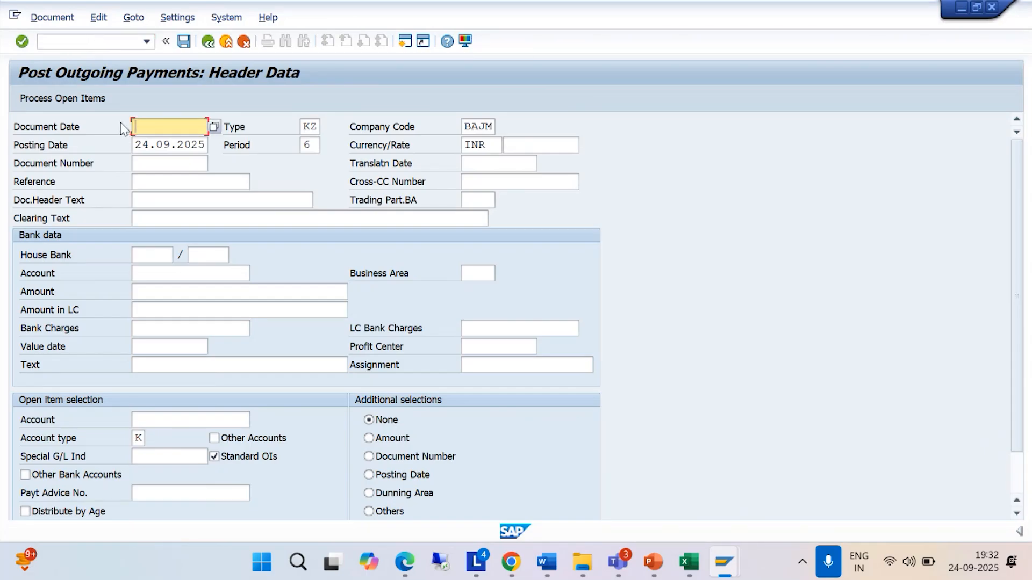
pyautogui.press('space')
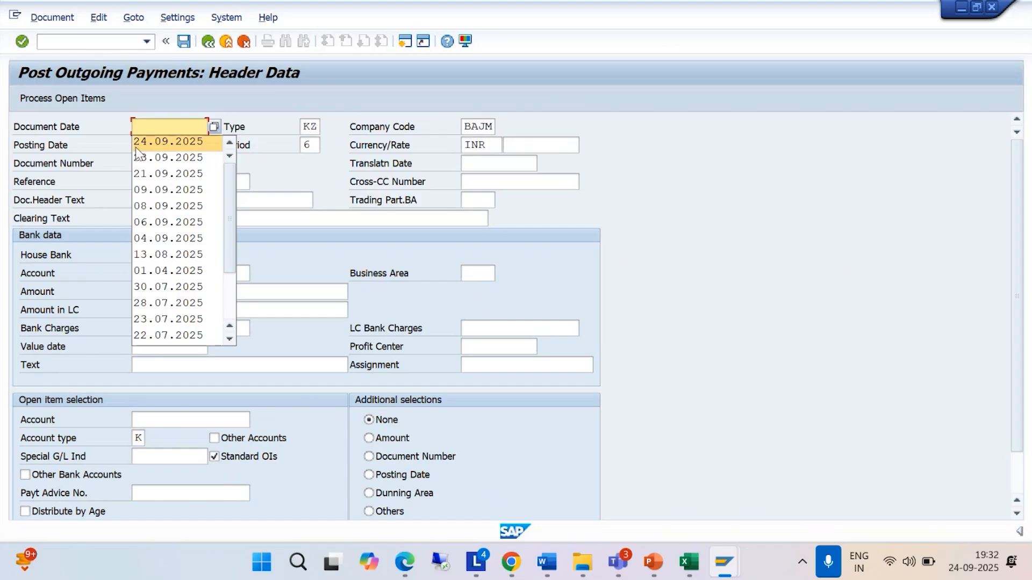
pyautogui.click(138, 145)
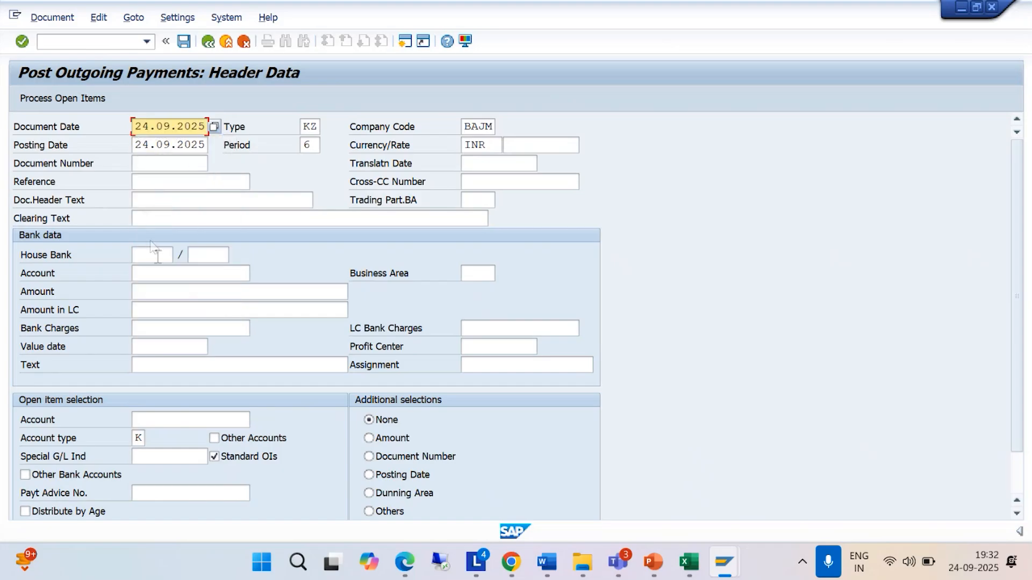
# Step: Fill in the bank data with account 1000, amount 10000 and the text BEING AMOUNT PAID TOWARDS THE AUDIT FEE
pyautogui.click(159, 278)
pyautogui.write('1')
pyautogui.click(159, 288)
pyautogui.click(162, 295)
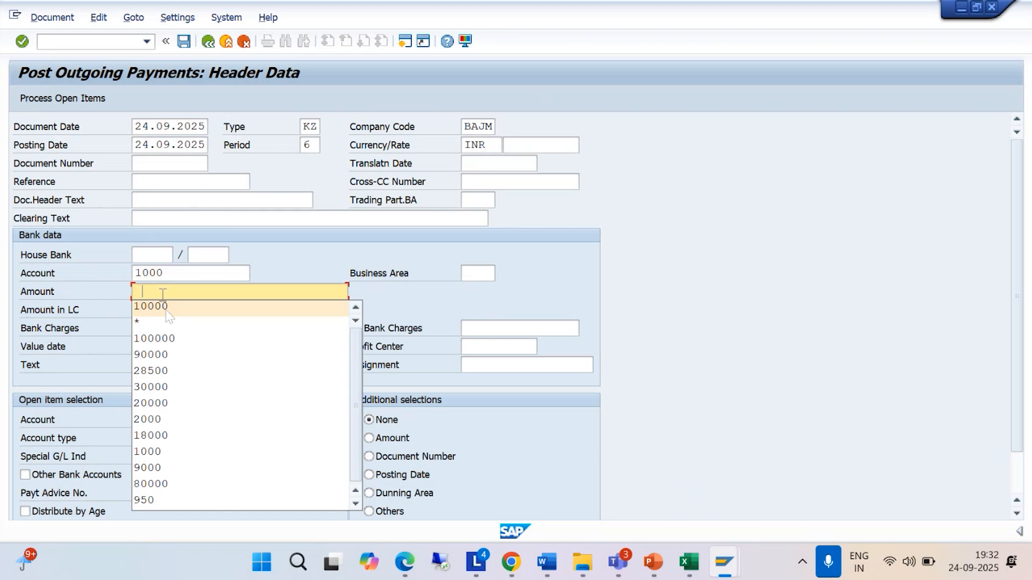
pyautogui.click(165, 308)
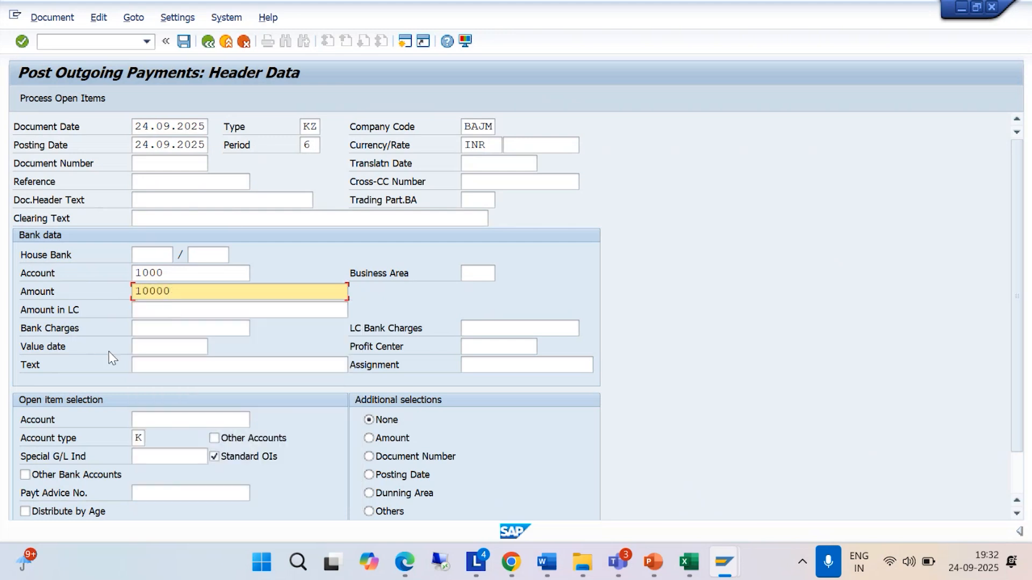
pyautogui.click(146, 367)
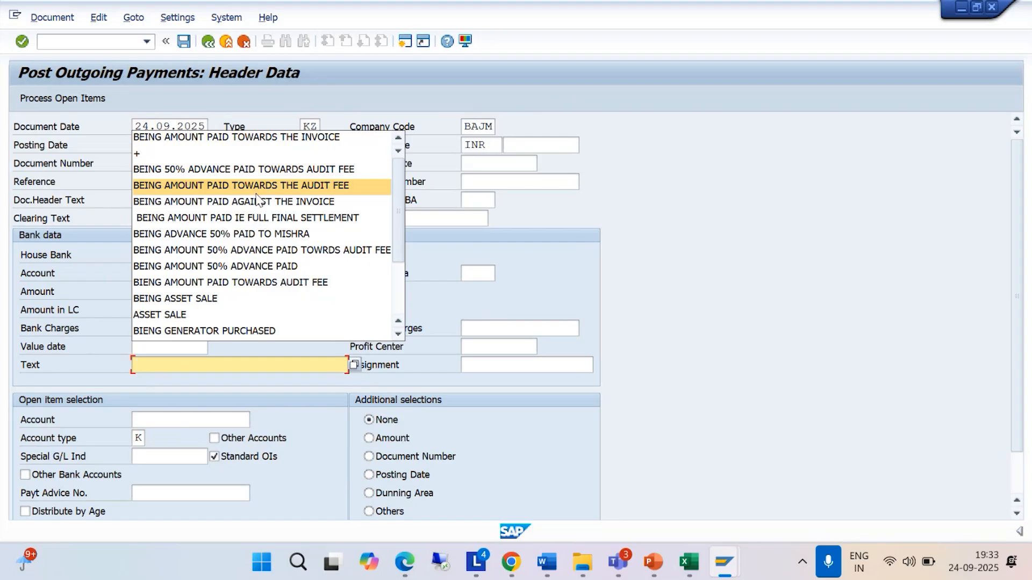
pyautogui.click(257, 186)
pyautogui.scroll(-1, 224, 255)
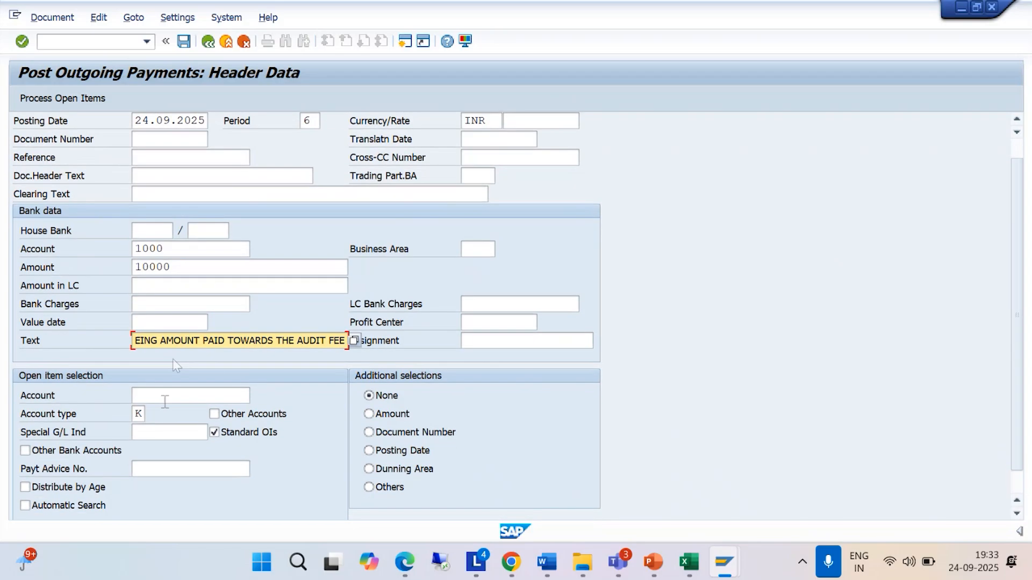
# Step: Search suppliers in country IN and choose KK AND CO as the account for open item selection
pyautogui.click(159, 399)
pyautogui.click(257, 396)
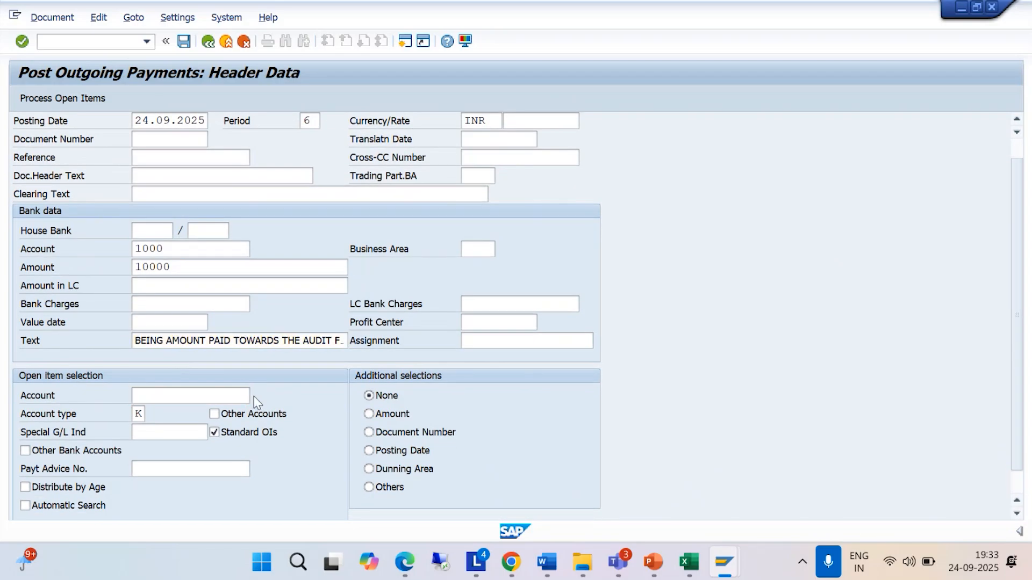
pyautogui.write('IN')
pyautogui.click(561, 528)
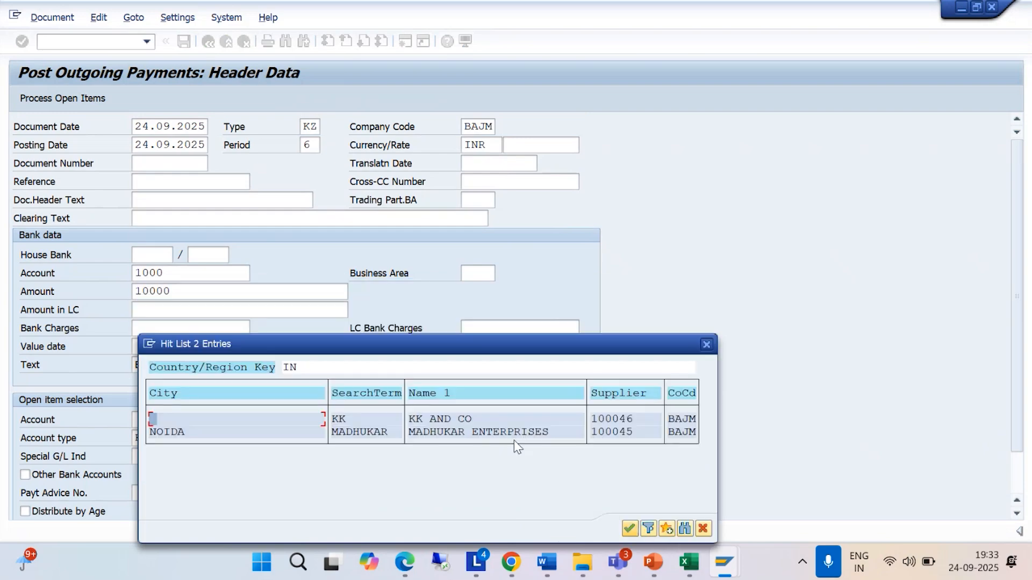
pyautogui.doubleClick(436, 419)
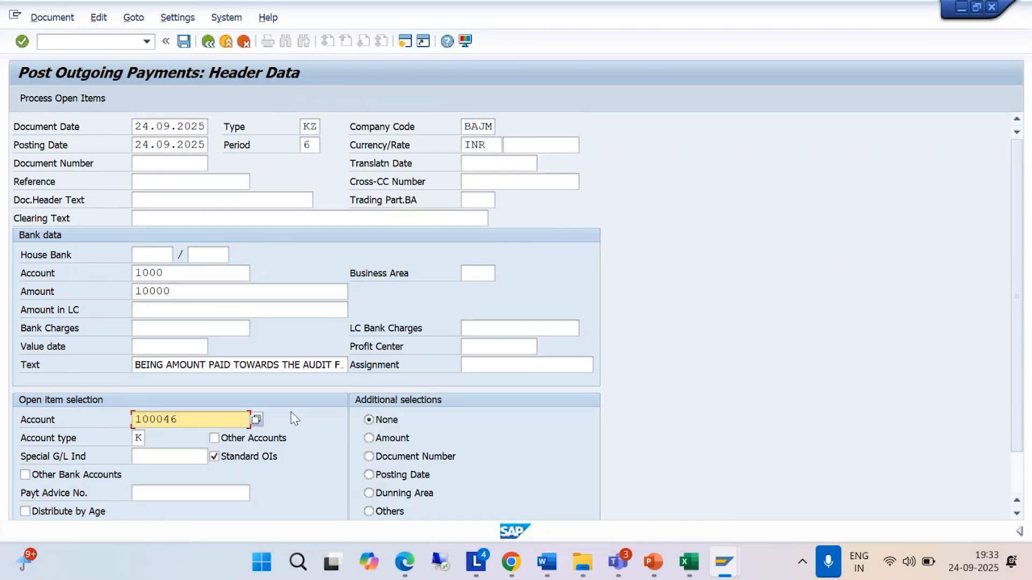
# Step: Set the special G/L indicator to A and process the vendor's open items
pyautogui.scroll(-1, 291, 412)
pyautogui.click(172, 430)
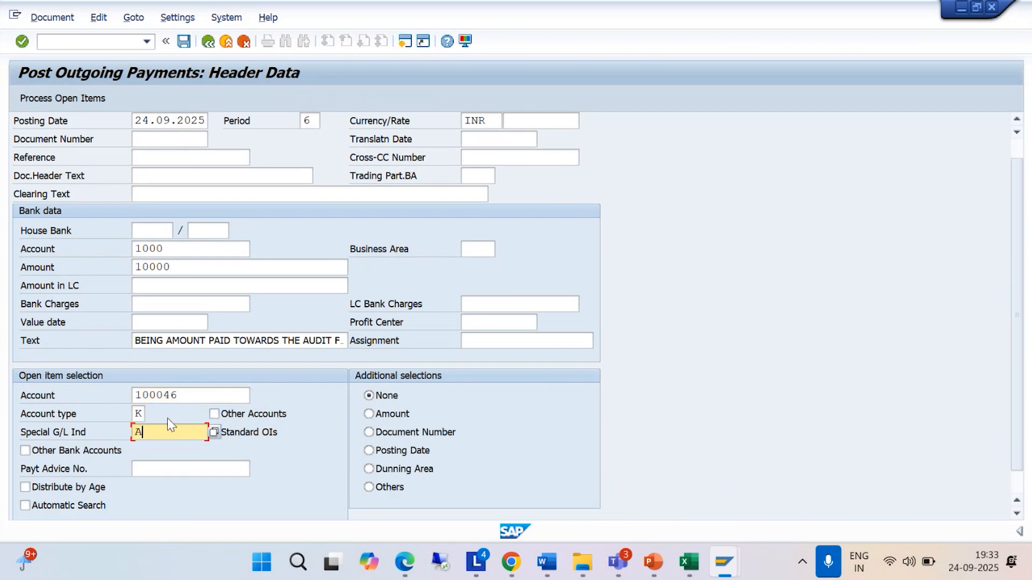
pyautogui.write('A')
pyautogui.press('Return')
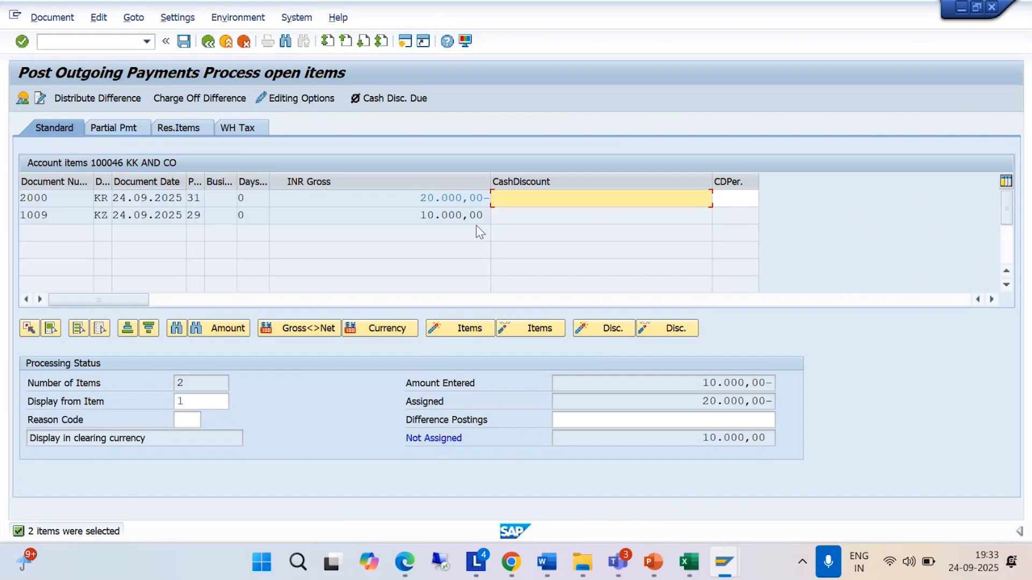
# Step: Examine the HDFC BANK A/C line item and the document overview, and return to the open items
pyautogui.click(23, 99)
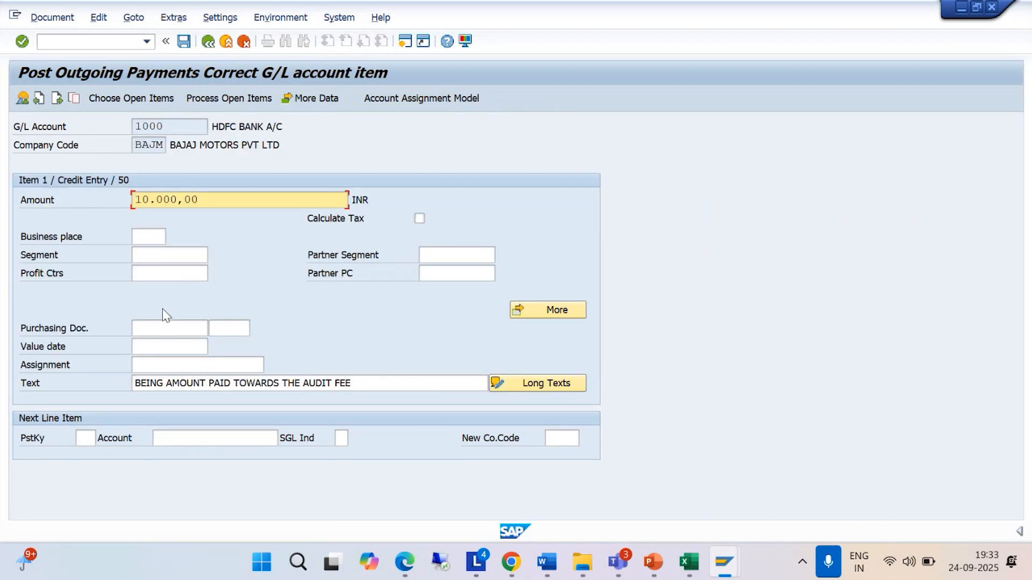
pyautogui.click(57, 98)
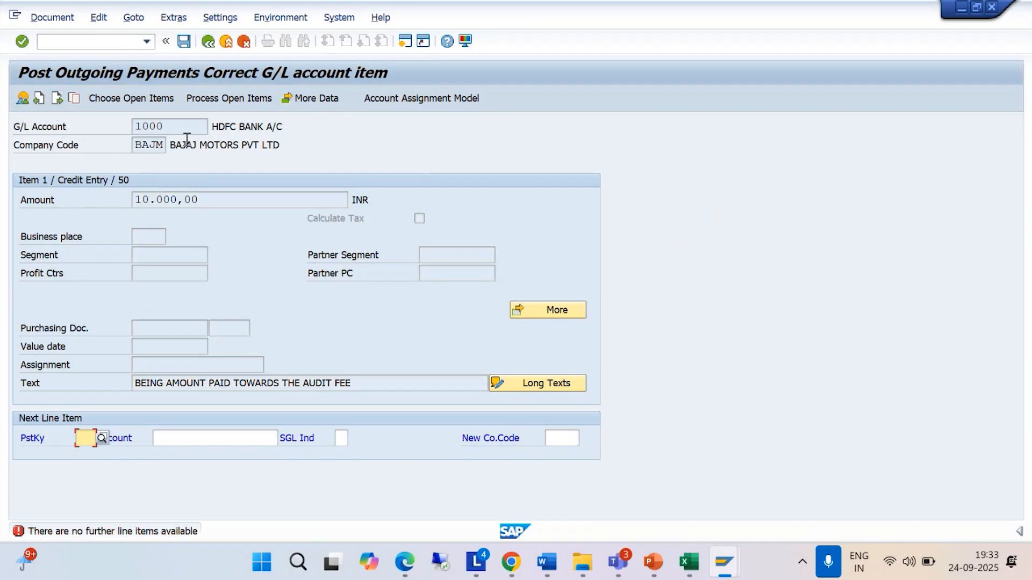
pyautogui.click(208, 42)
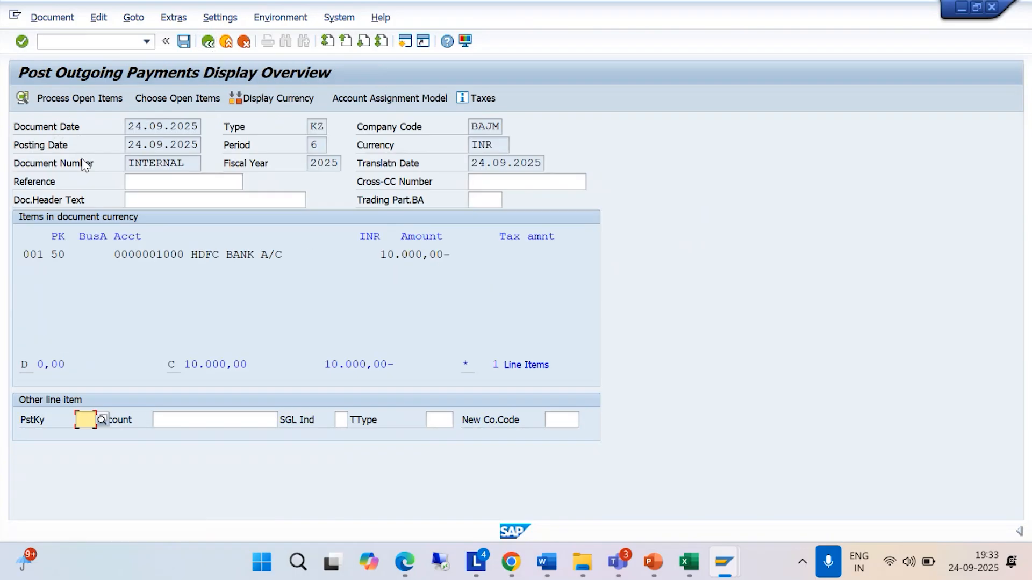
pyautogui.click(89, 98)
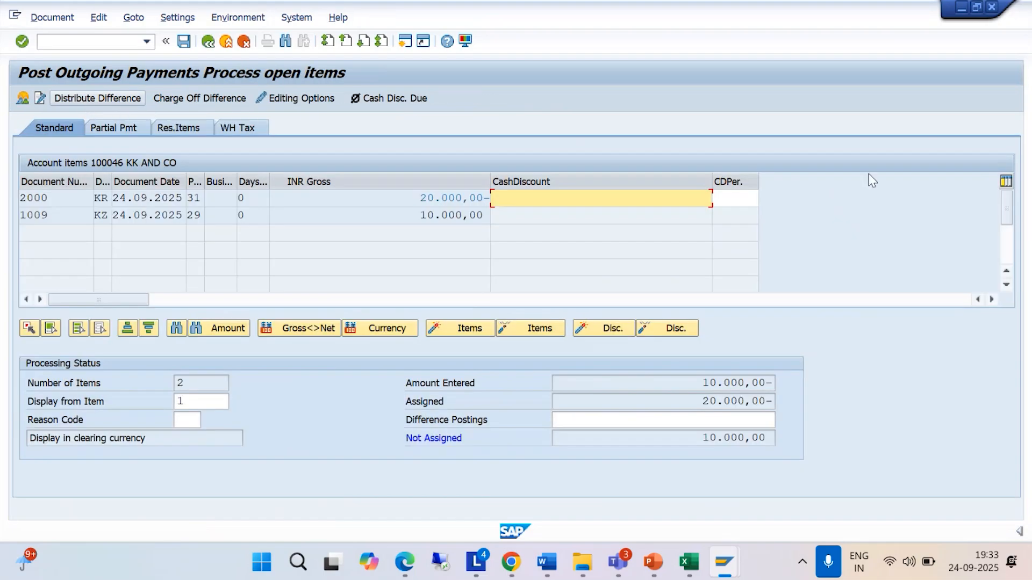
# Step: Switch to the Word document 8_Vendor Down Payment and review its instructions on selecting both open items and simulating the payment
pyautogui.moveTo(550, 562)
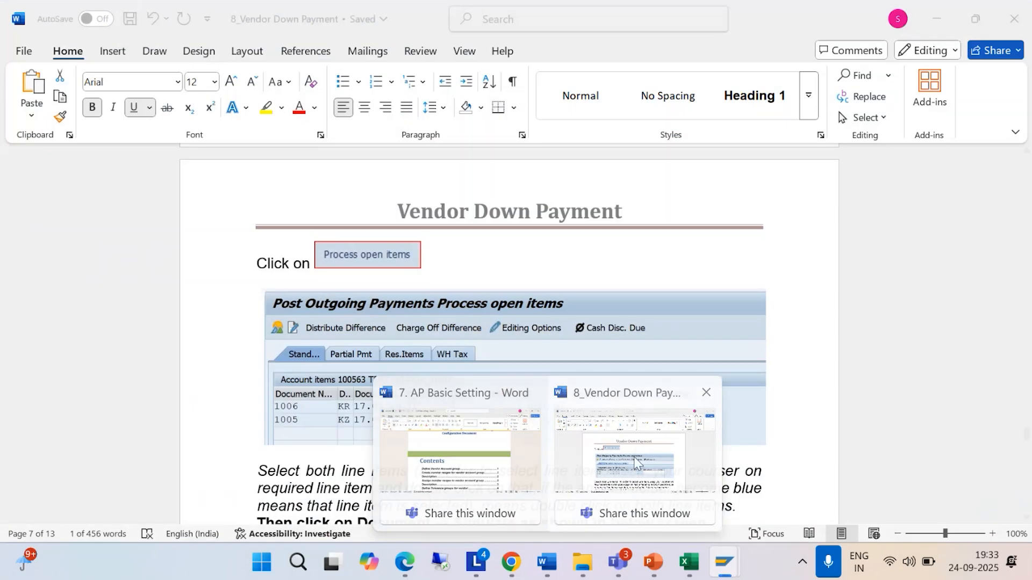
pyautogui.click(603, 395)
pyautogui.scroll(-3, 578, 369)
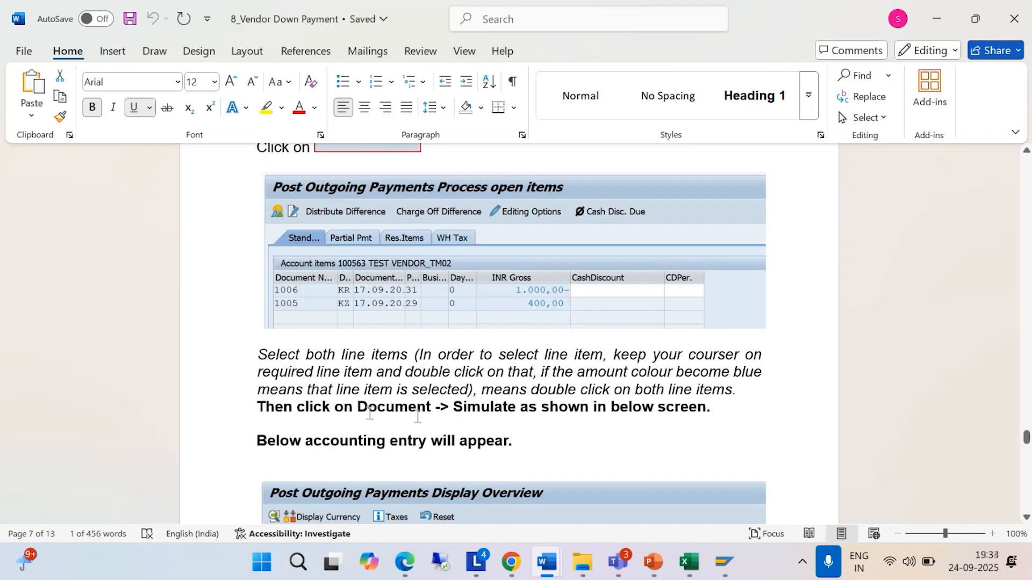
pyautogui.scroll(-3, 496, 409)
pyautogui.scroll(-3, 495, 408)
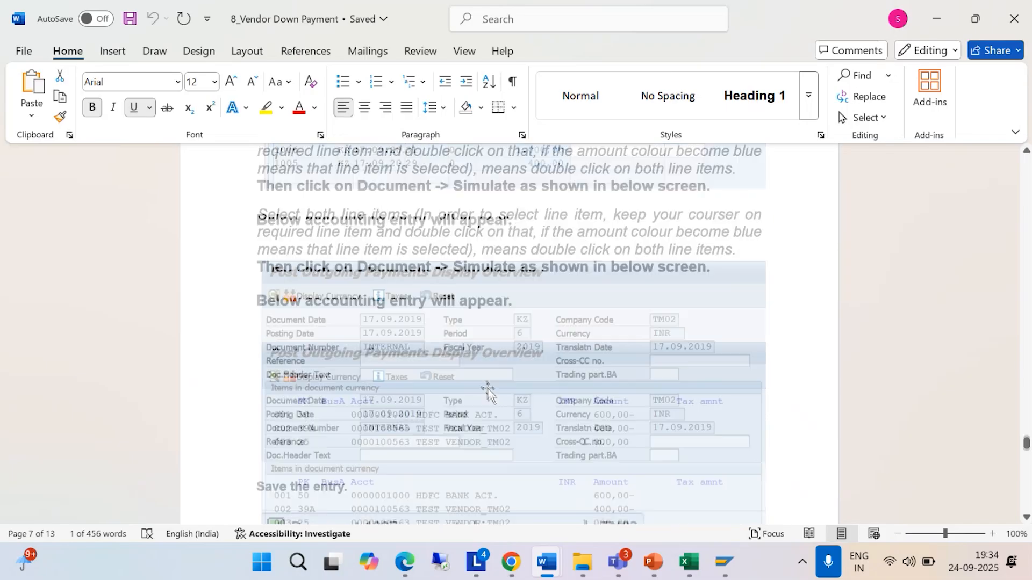
pyautogui.scroll(5, 473, 386)
pyautogui.scroll(2, 472, 385)
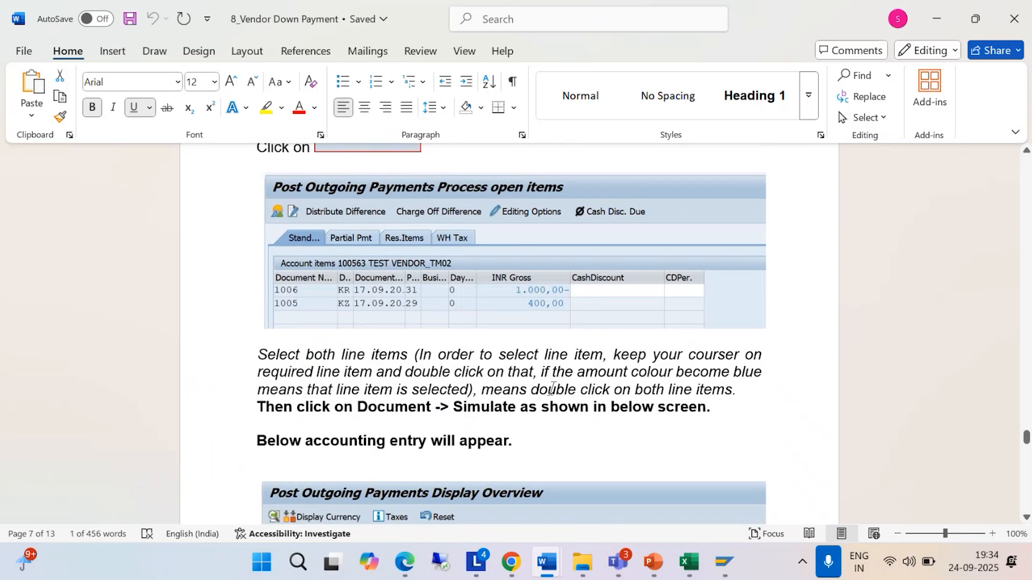
# Step: Return to the SAP outgoing payment and try to activate the 10.000,00 down payment item for clearing
pyautogui.moveTo(730, 567)
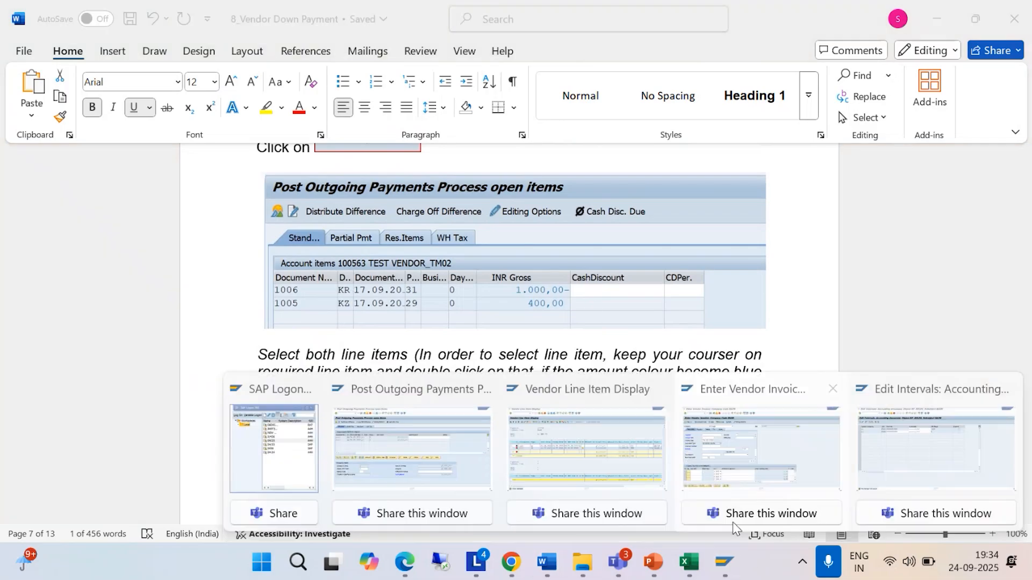
pyautogui.moveTo(675, 487)
pyautogui.click(389, 471)
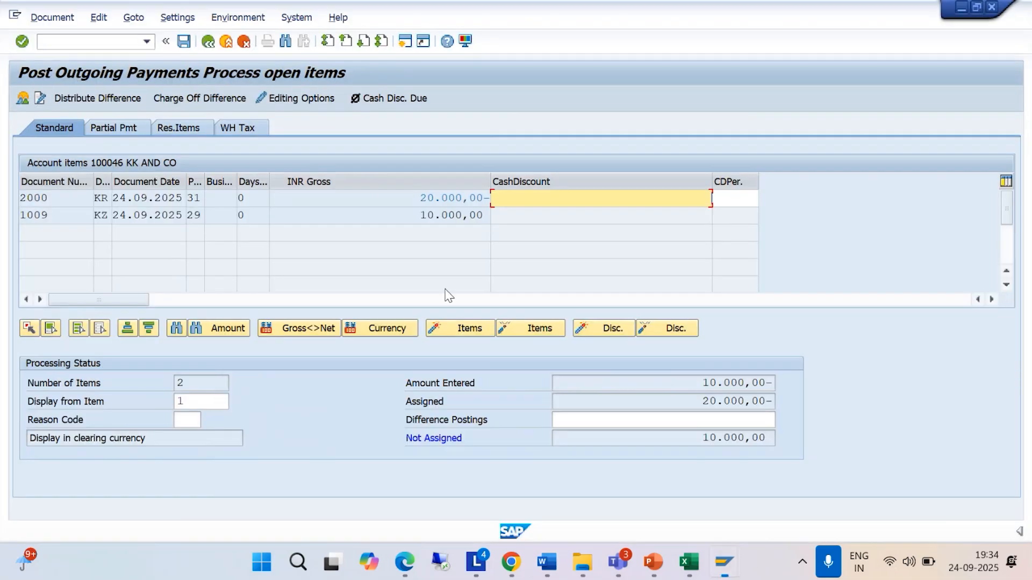
pyautogui.doubleClick(410, 215)
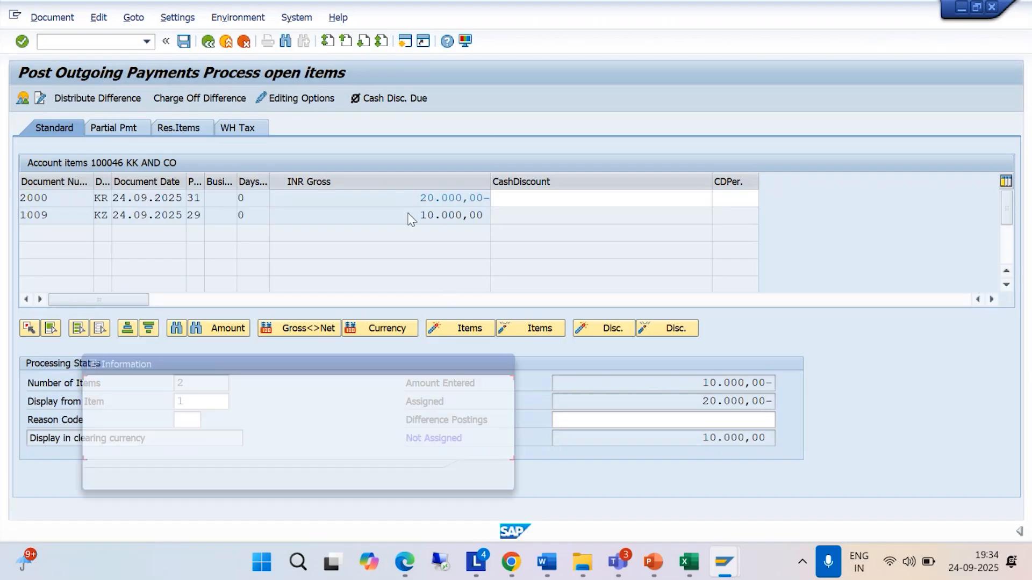
pyautogui.click(503, 365)
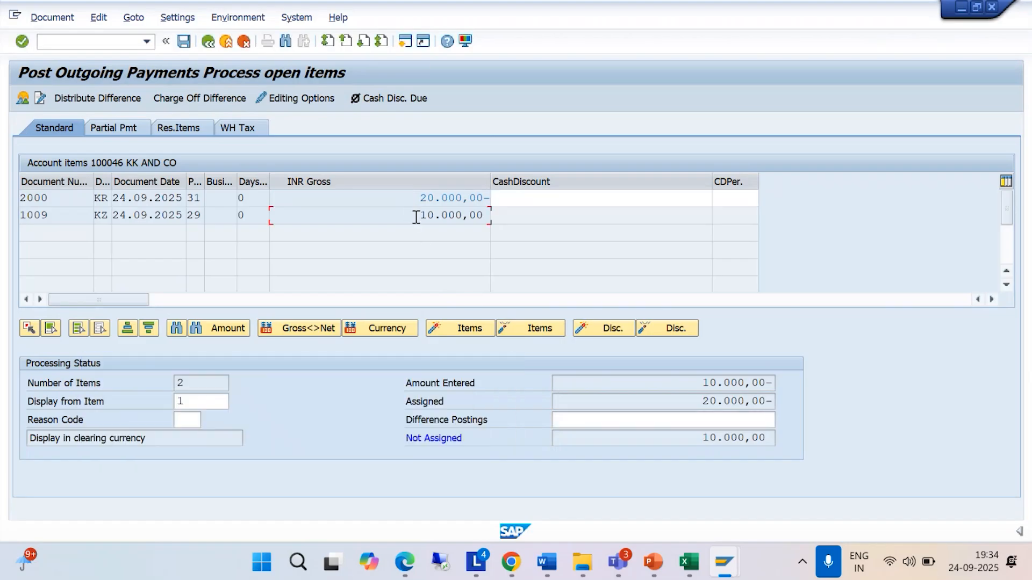
# Step: Try to activate the 10.000,00 down payment item for clearing, toggling the 20.000,00 invoice item and finally deactivating it
pyautogui.doubleClick(414, 215)
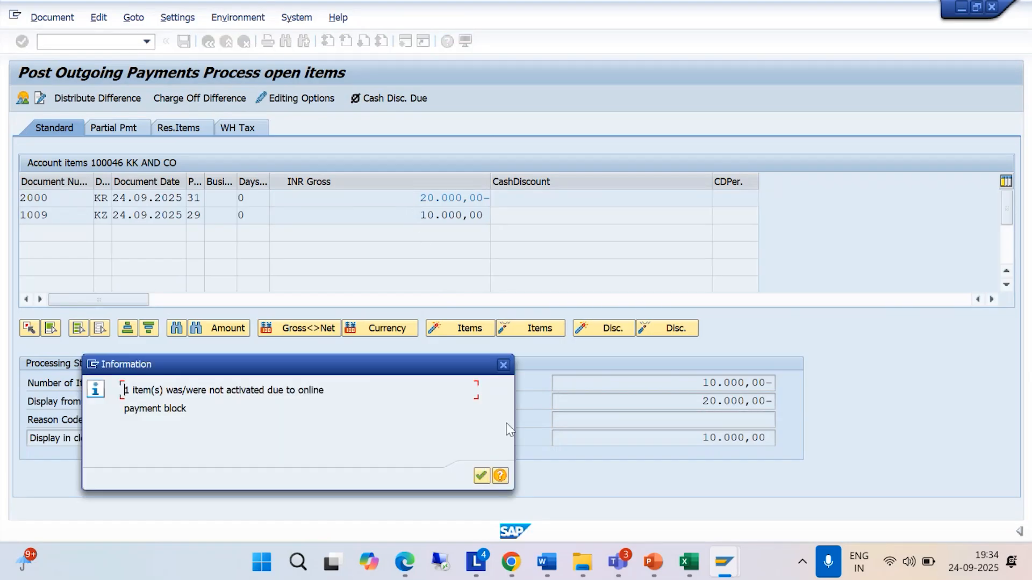
pyautogui.click(503, 365)
pyautogui.doubleClick(408, 199)
pyautogui.doubleClick(407, 201)
pyautogui.doubleClick(413, 214)
pyautogui.click(480, 477)
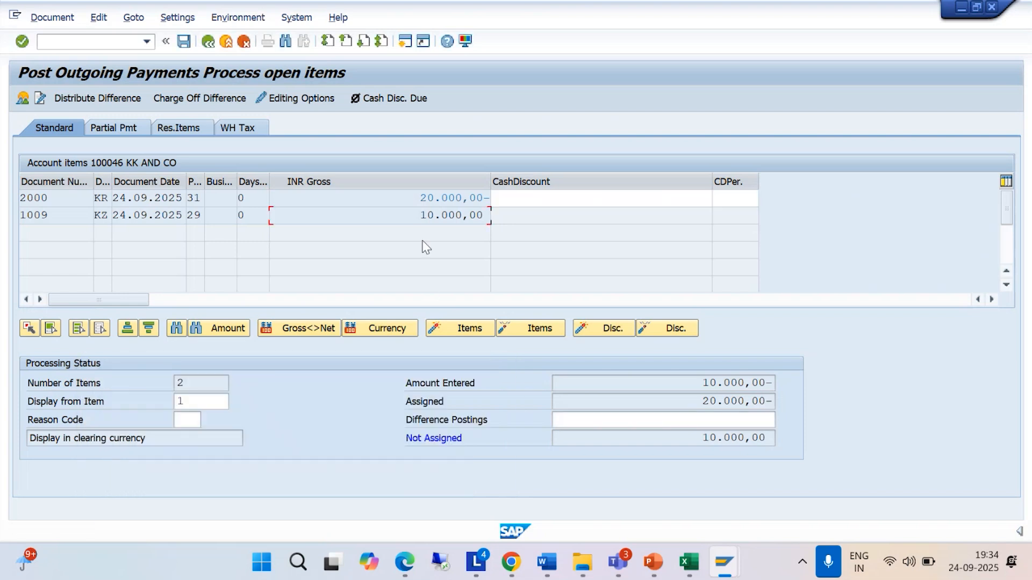
pyautogui.doubleClick(415, 215)
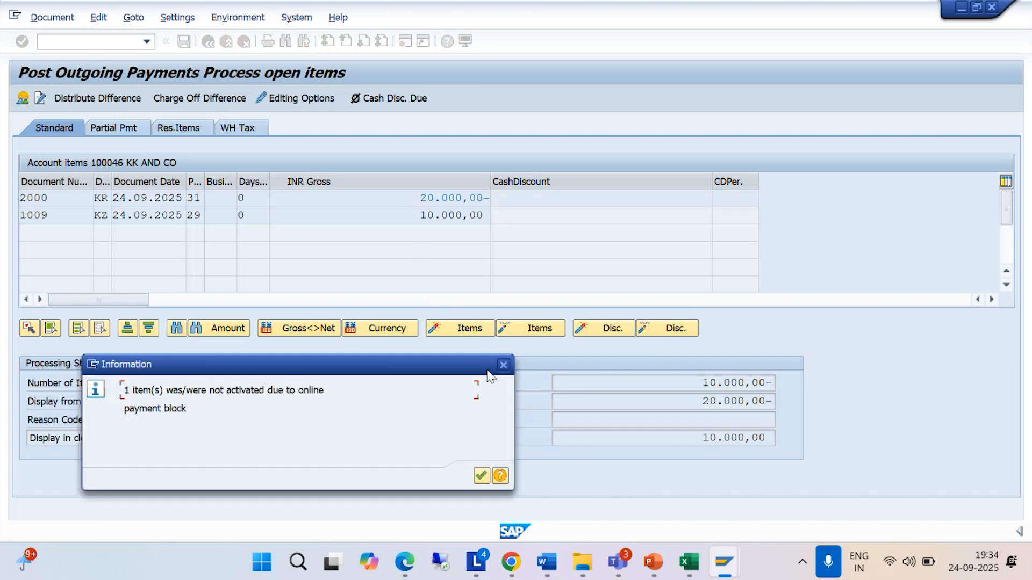
pyautogui.click(507, 366)
pyautogui.doubleClick(414, 199)
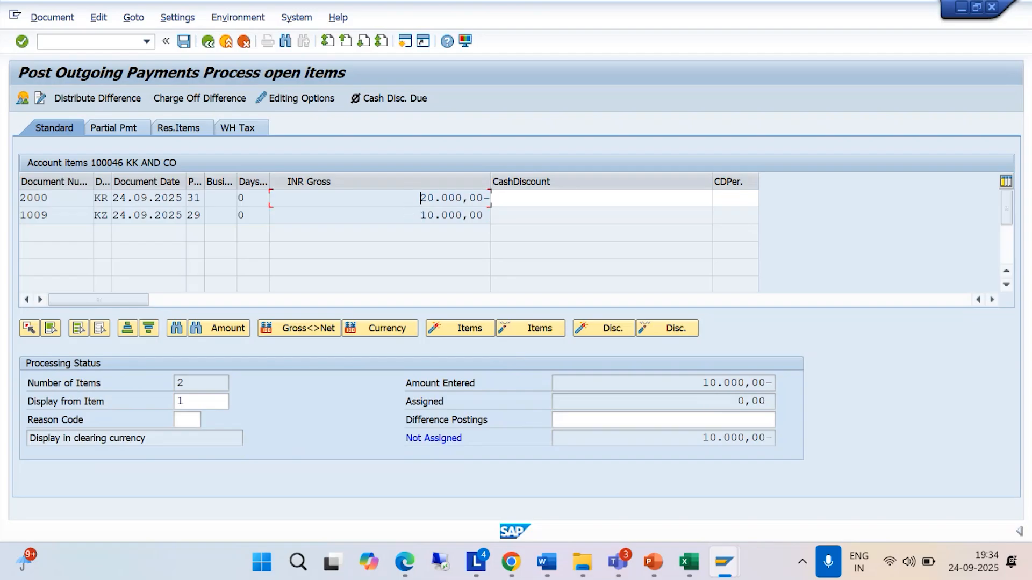
# Step: Switch to the Word document 8_Vendor Down Payment, review the simulated accounting entry, and return to the SAP open items
pyautogui.moveTo(554, 567)
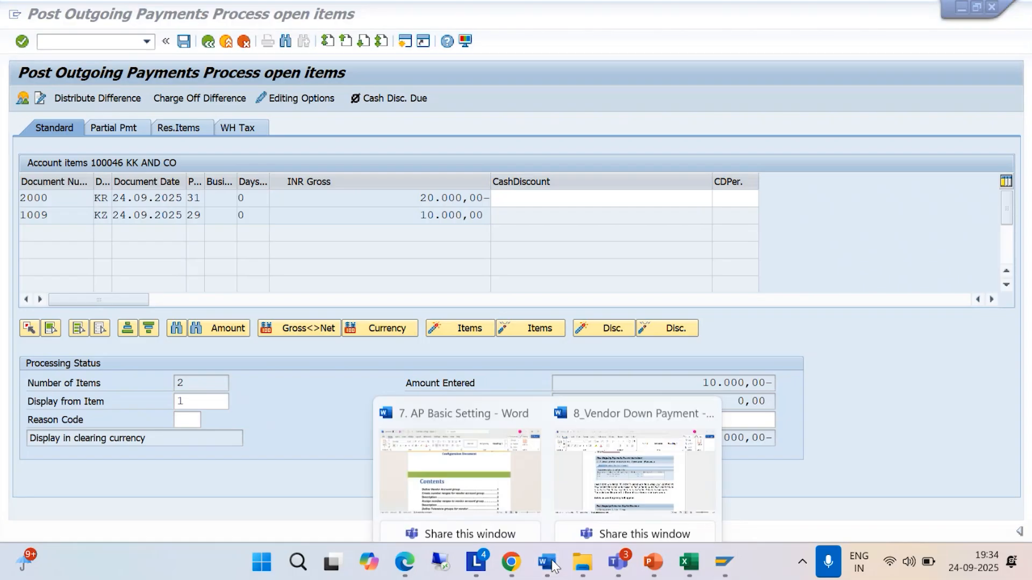
pyautogui.click(629, 486)
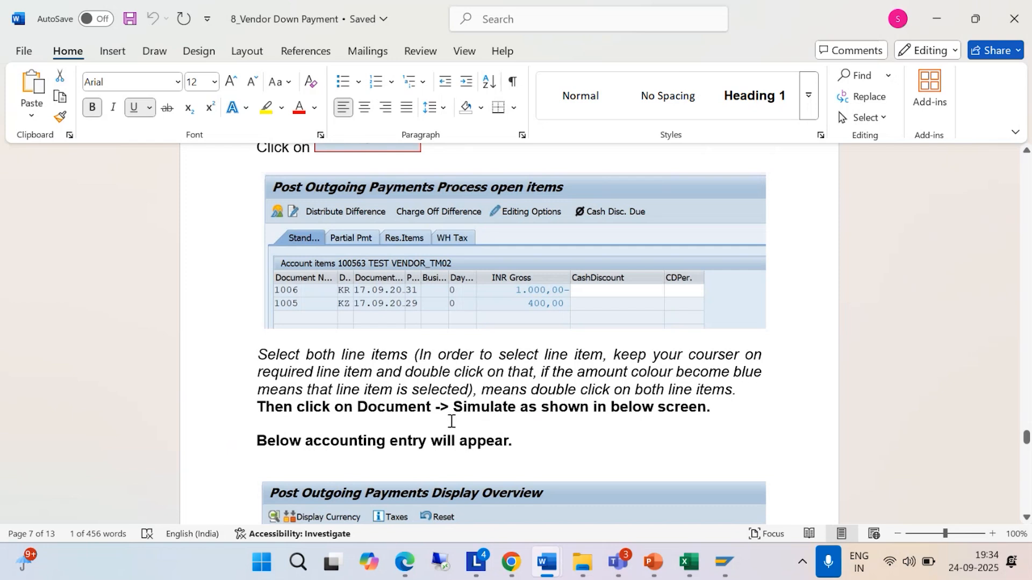
pyautogui.scroll(-3, 450, 371)
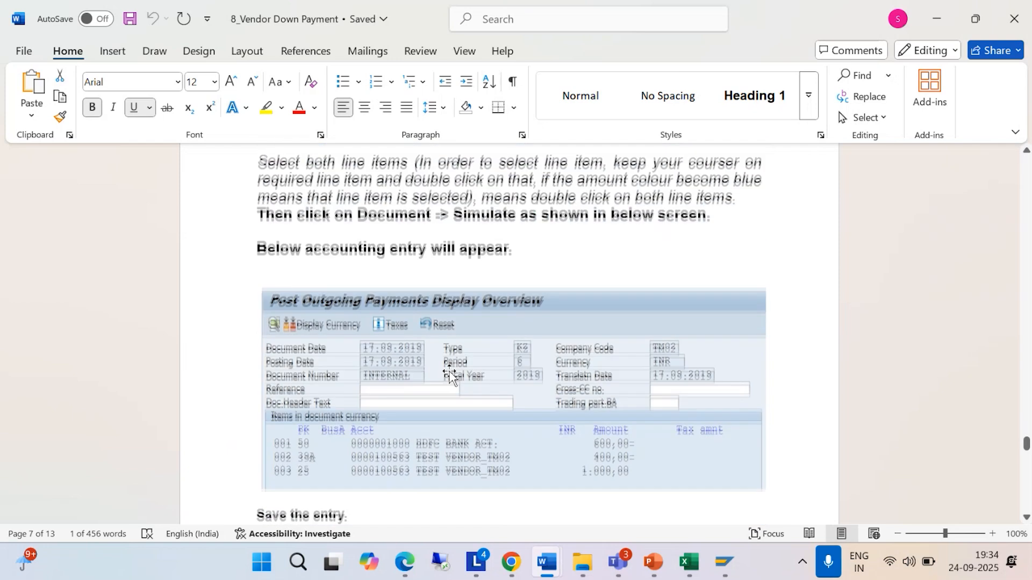
pyautogui.click(724, 563)
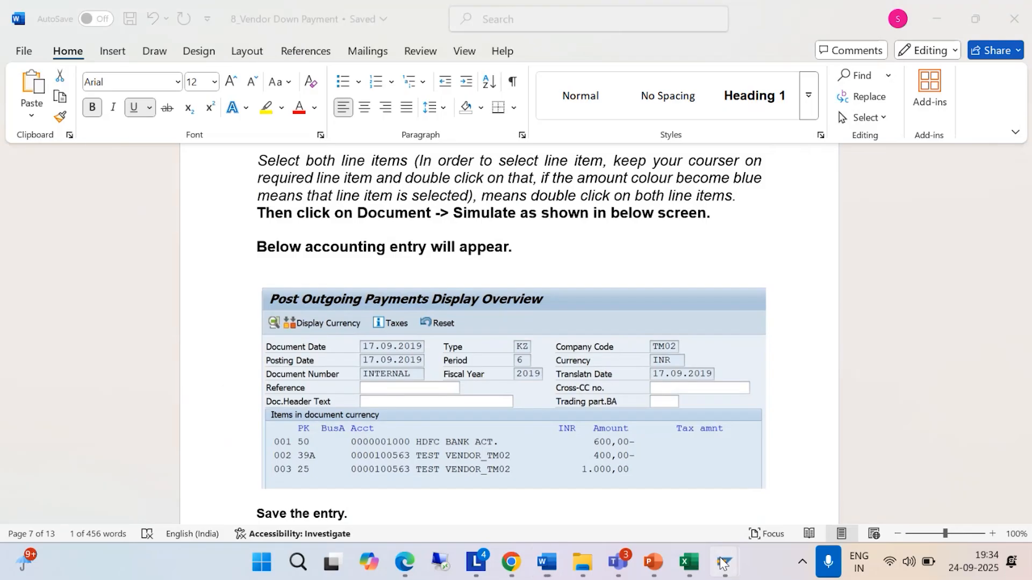
pyautogui.click(450, 458)
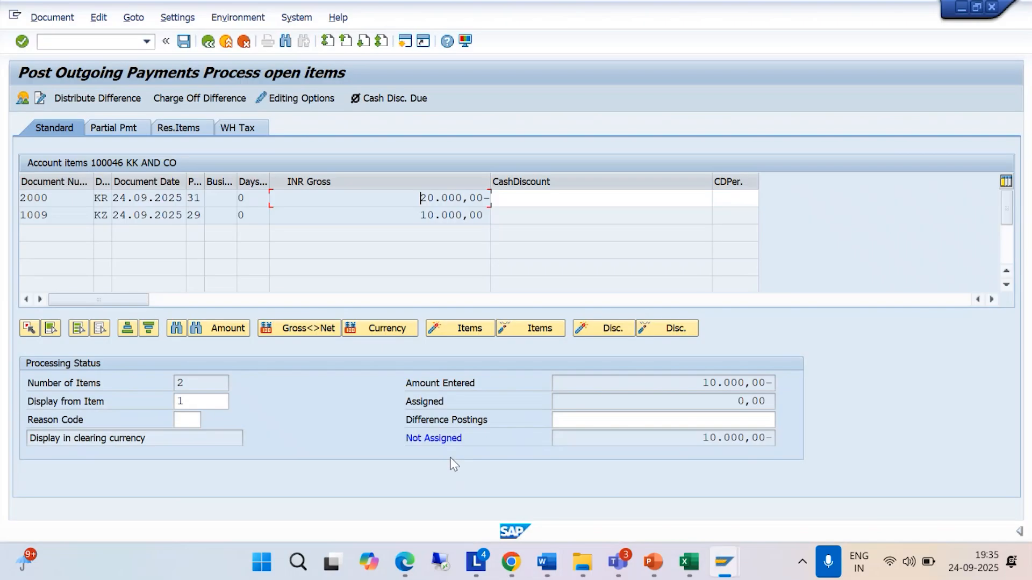
# Step: Try to activate the 10.000,00 down payment item once more and consult the help for the information message
pyautogui.doubleClick(368, 211)
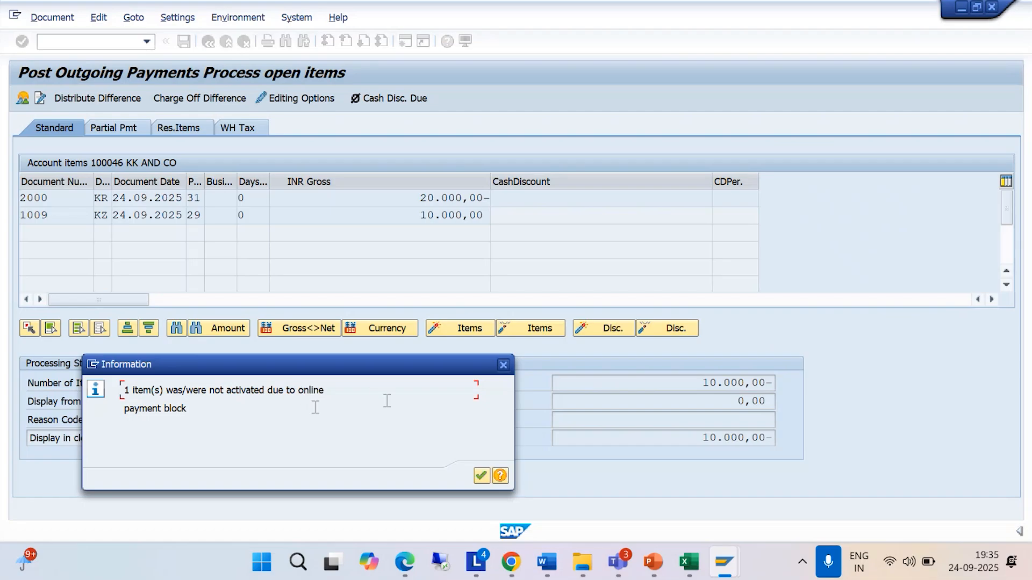
pyautogui.click(482, 475)
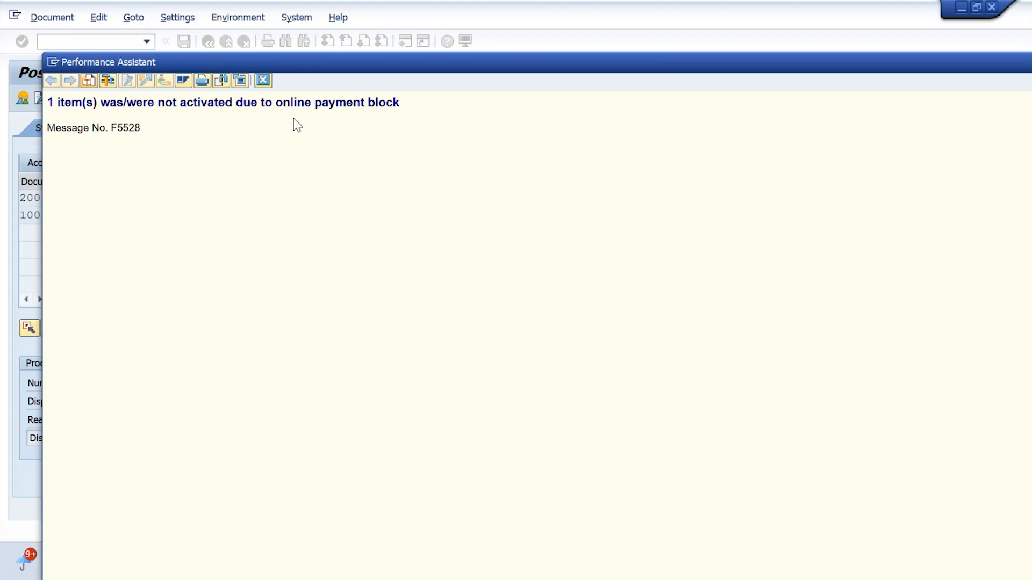
pyautogui.click(262, 80)
pyautogui.click(503, 365)
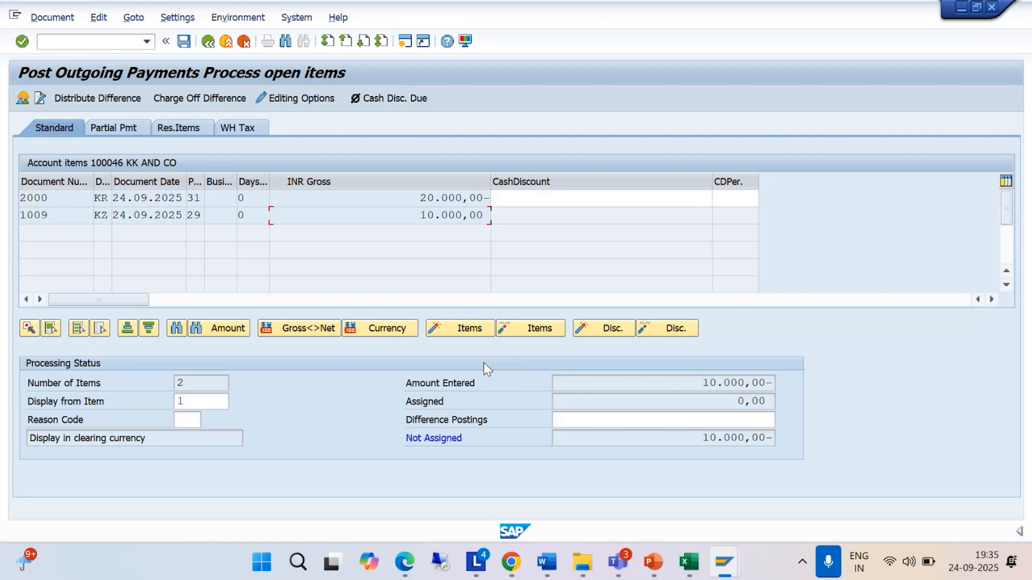
# Step: Restart the outgoing payment with /NF-53 and look over the blank header data
pyautogui.click(146, 41)
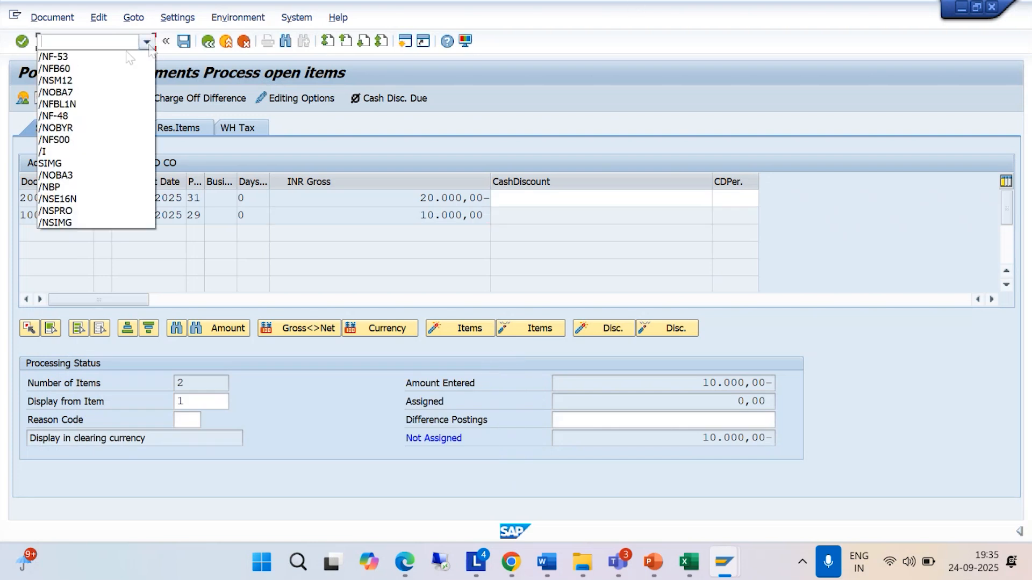
pyautogui.click(108, 57)
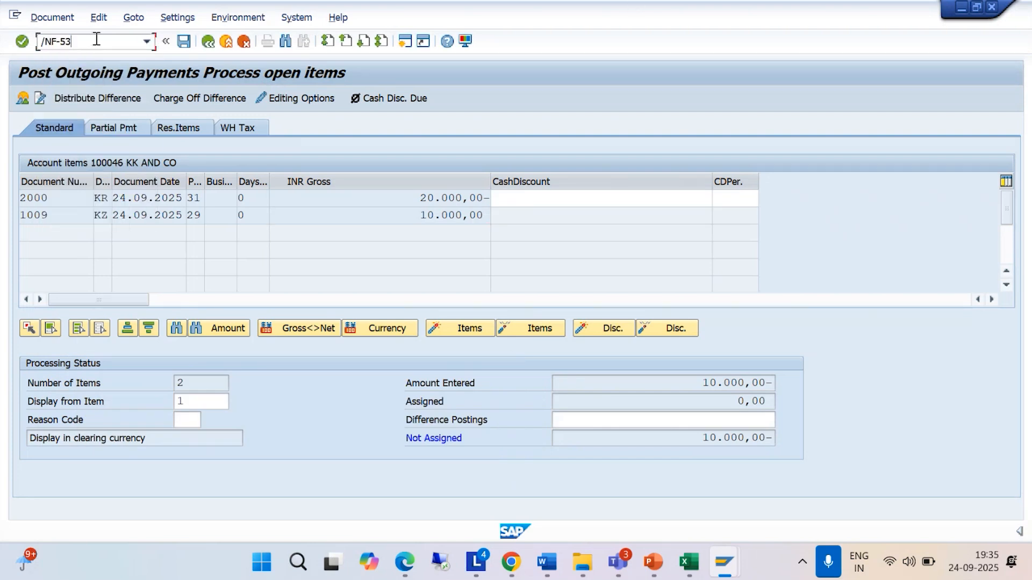
pyautogui.press('Return')
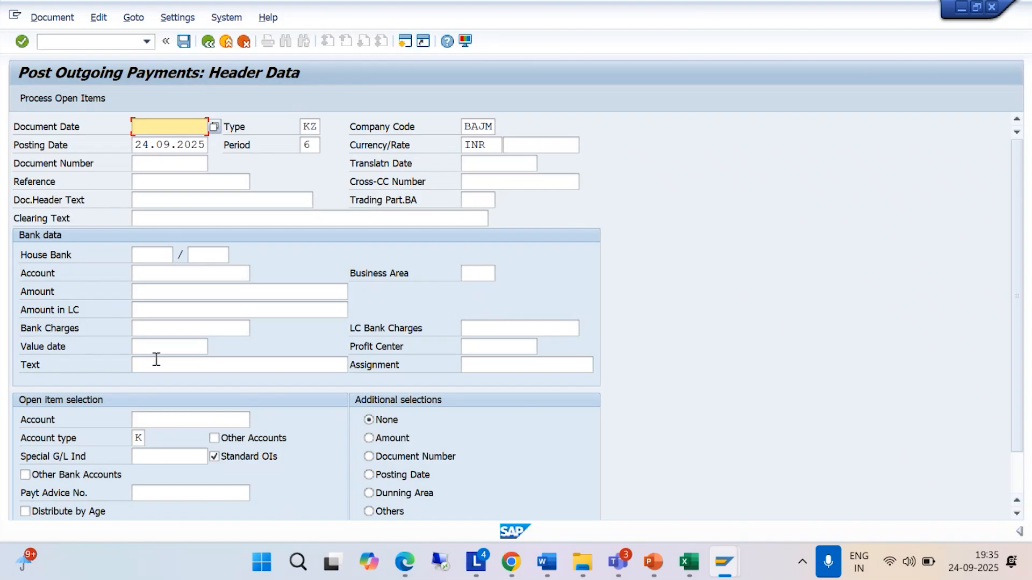
pyautogui.scroll(-1, 155, 360)
pyautogui.scroll(-2, 155, 359)
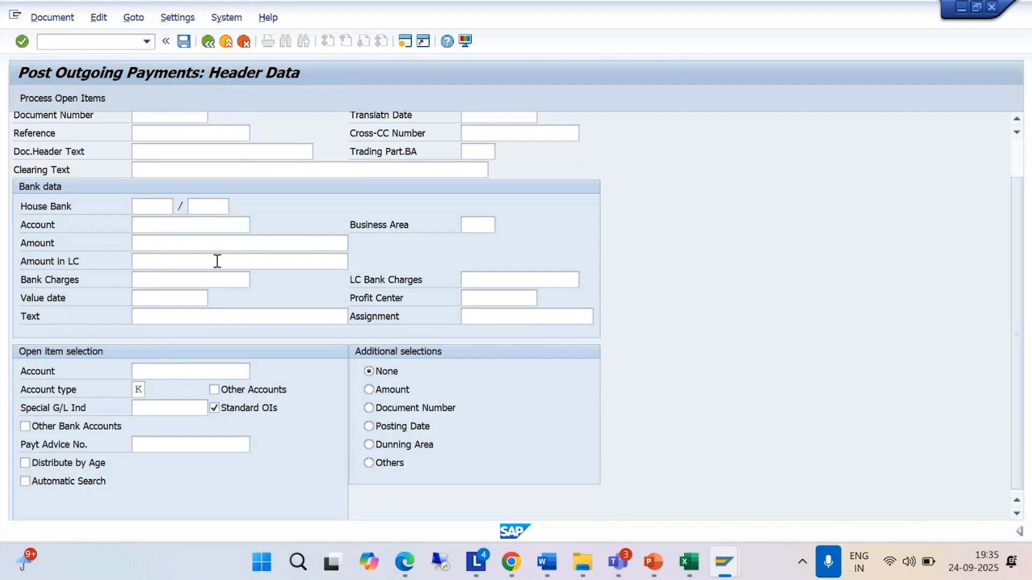
# Step: Exit the outgoing payment entry without keeping its data and return to SAP Easy Access
pyautogui.click(147, 43)
pyautogui.click(665, 233)
pyautogui.click(208, 42)
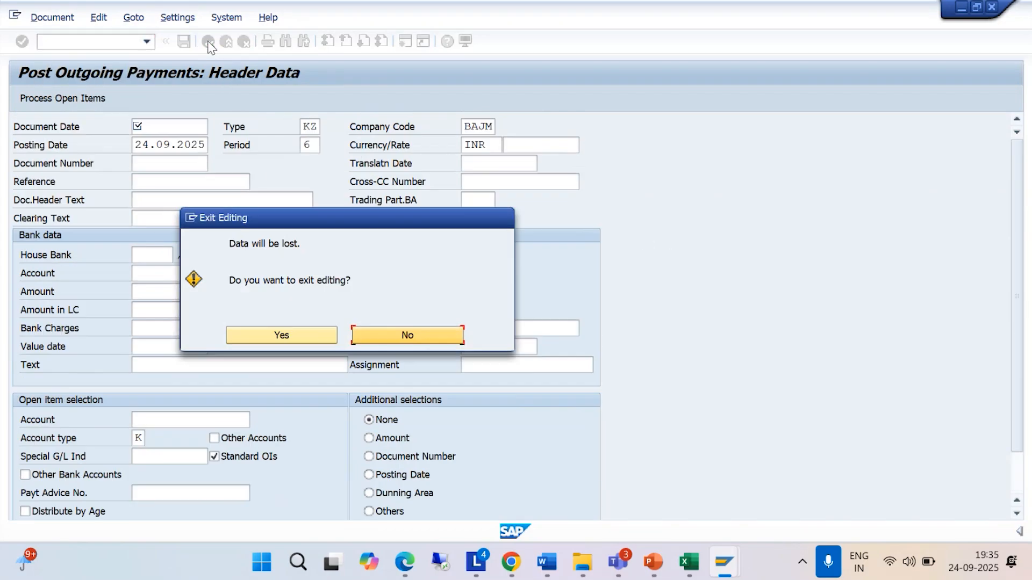
pyautogui.click(305, 335)
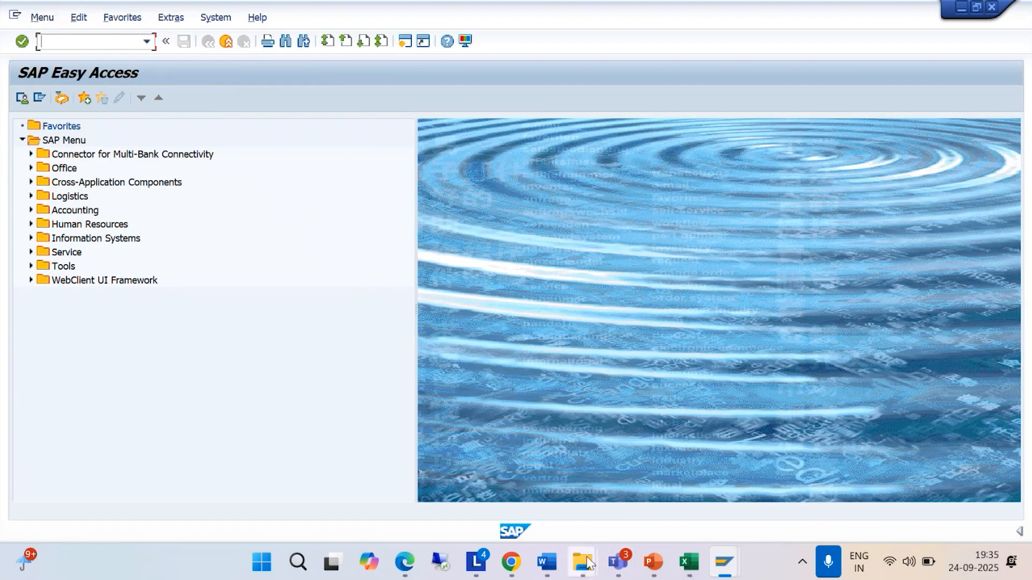
# Step: Switch to the vendor line item display and examine the line items and data entry views of the down payment and the invoice
pyautogui.click(724, 562)
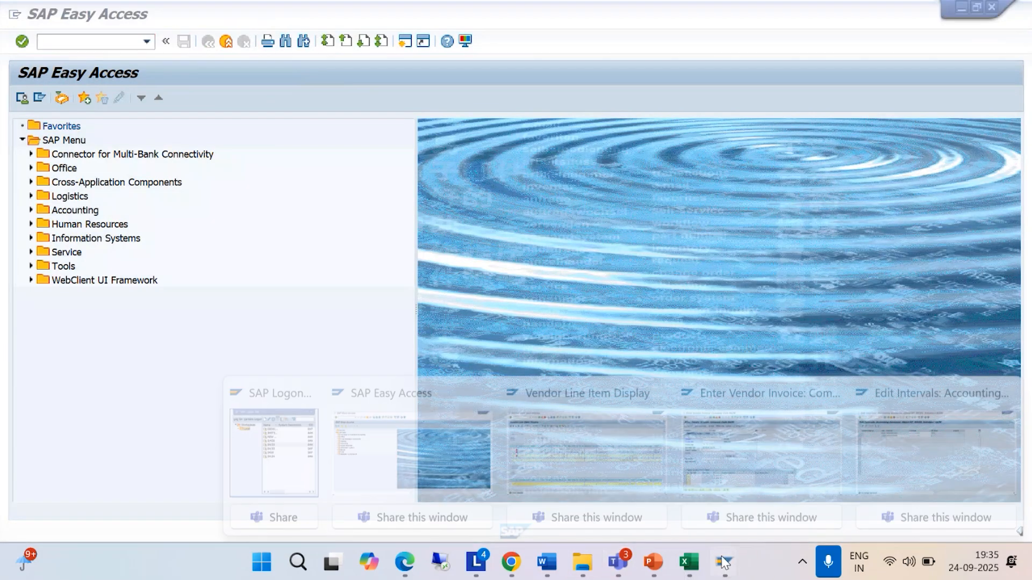
pyautogui.click(602, 455)
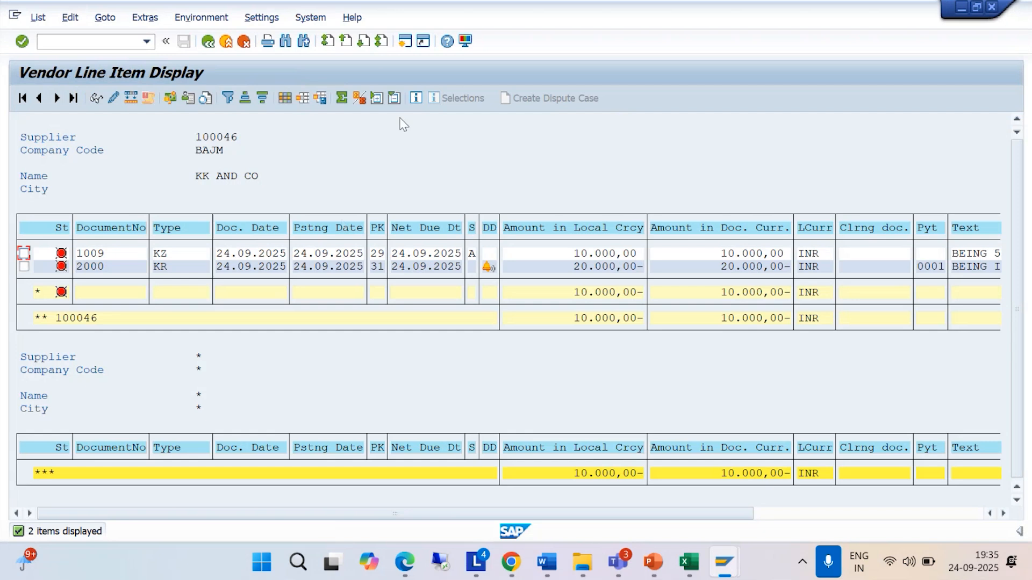
pyautogui.doubleClick(407, 250)
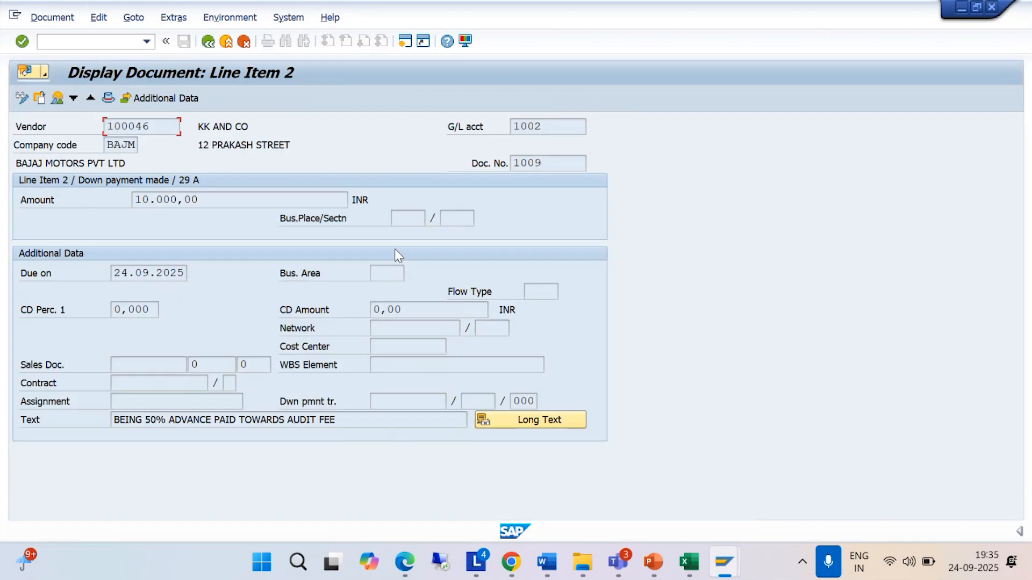
pyautogui.click(57, 98)
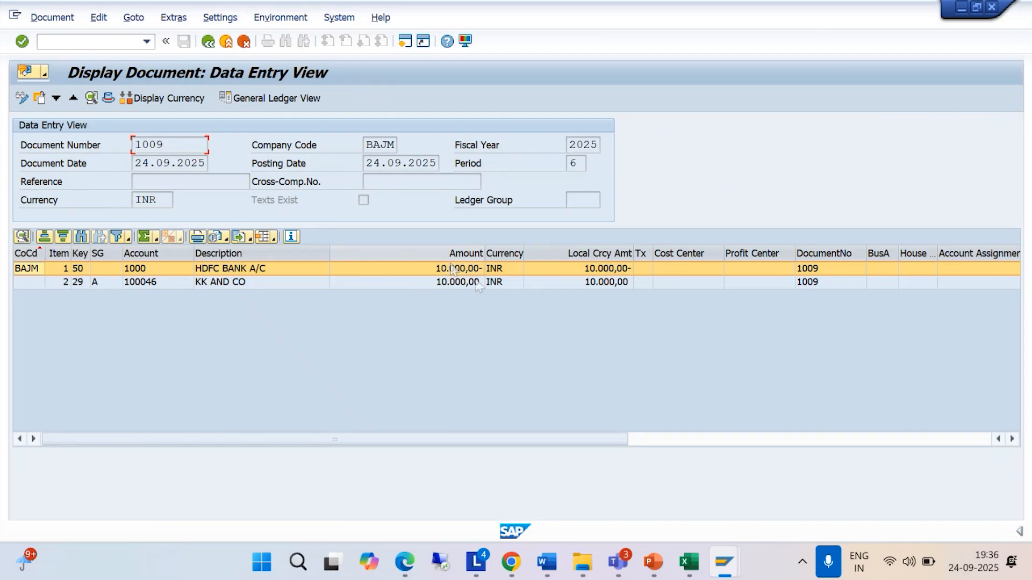
pyautogui.click(208, 41)
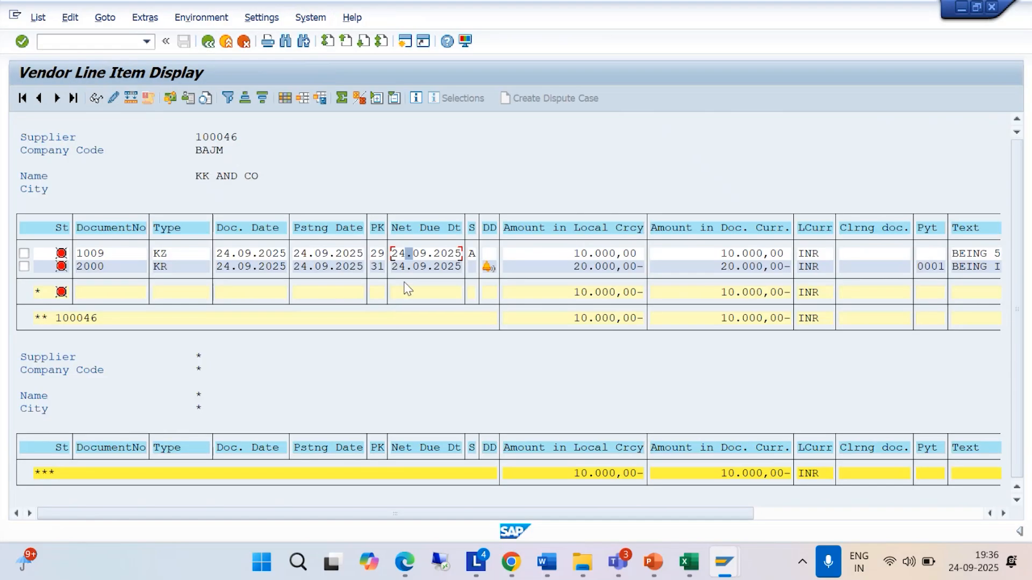
pyautogui.doubleClick(418, 267)
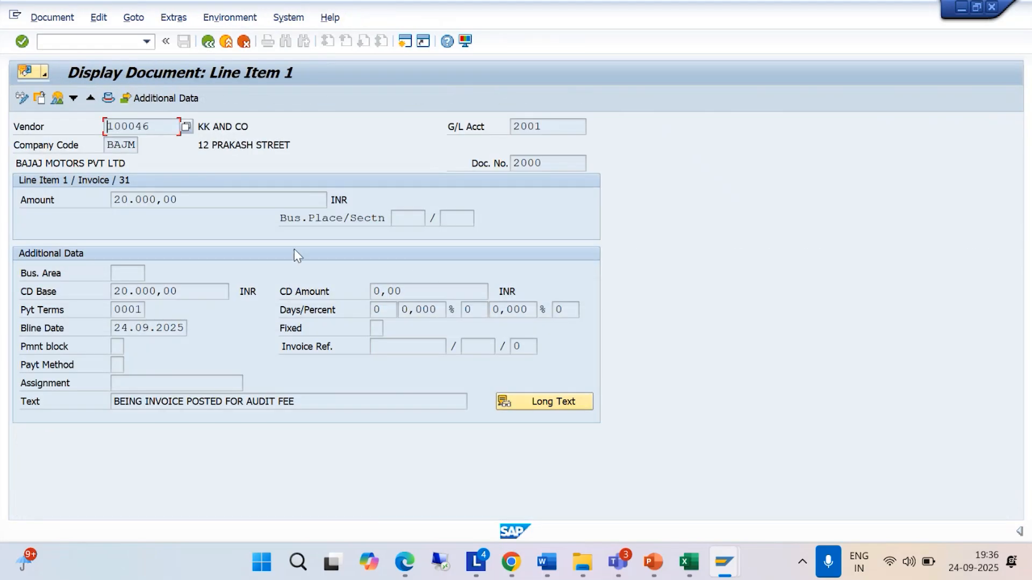
pyautogui.click(60, 99)
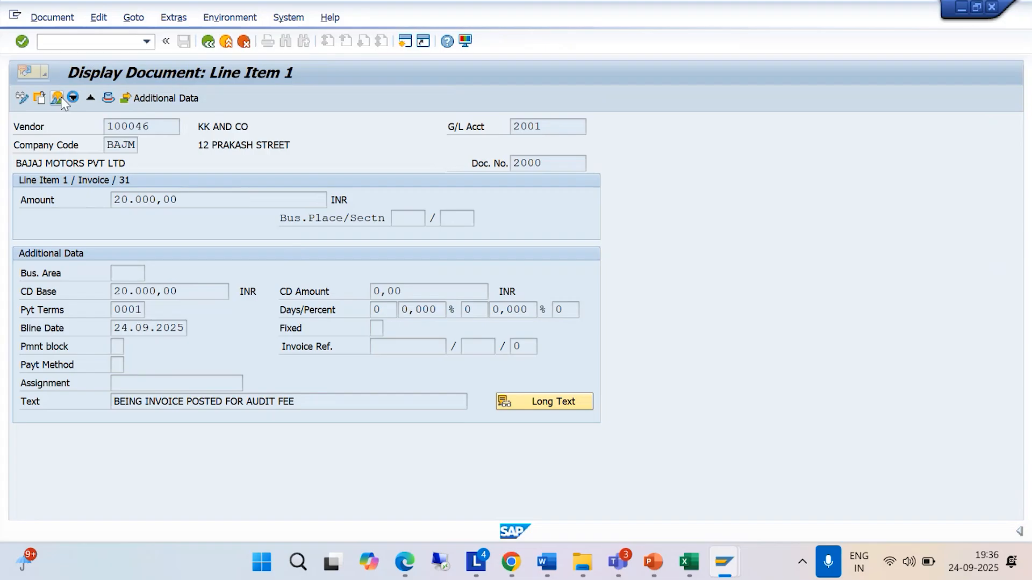
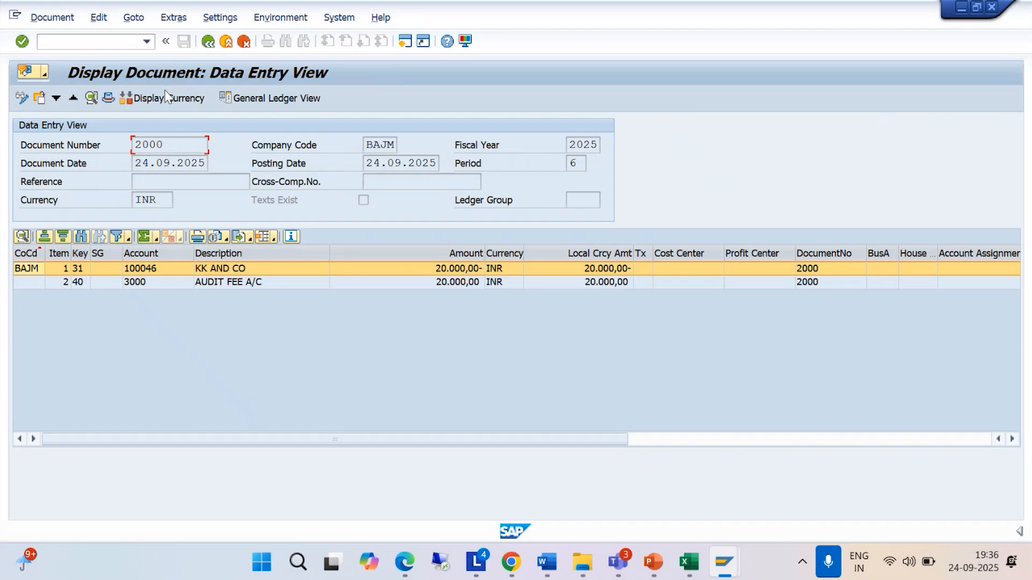
# Step: Open the outgoing payment transaction with /NF-53 and look over its bank data and open item selection fields
pyautogui.click(106, 41)
pyautogui.write('/NF-53')
pyautogui.press('Return')
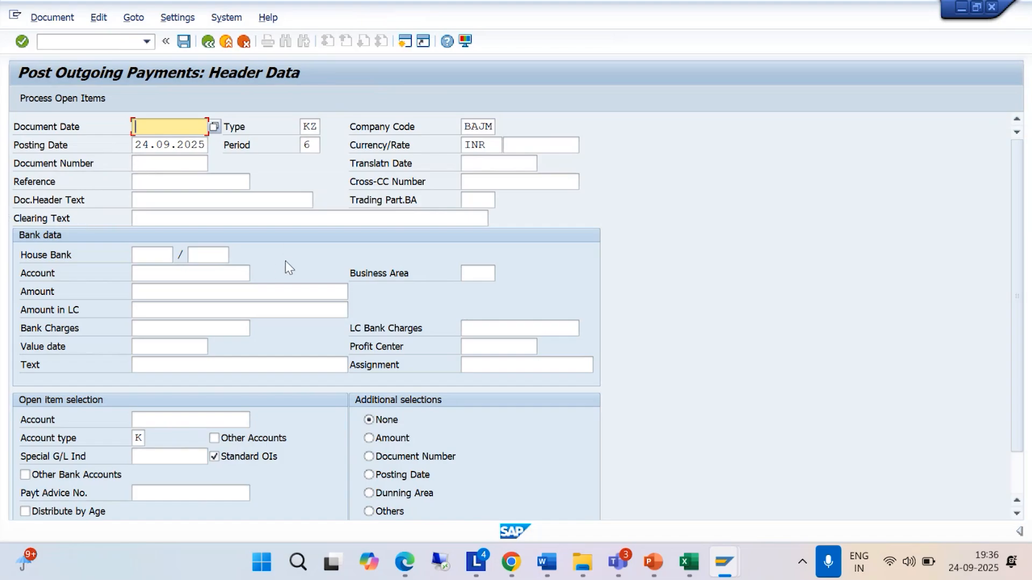
pyautogui.scroll(-3, 265, 274)
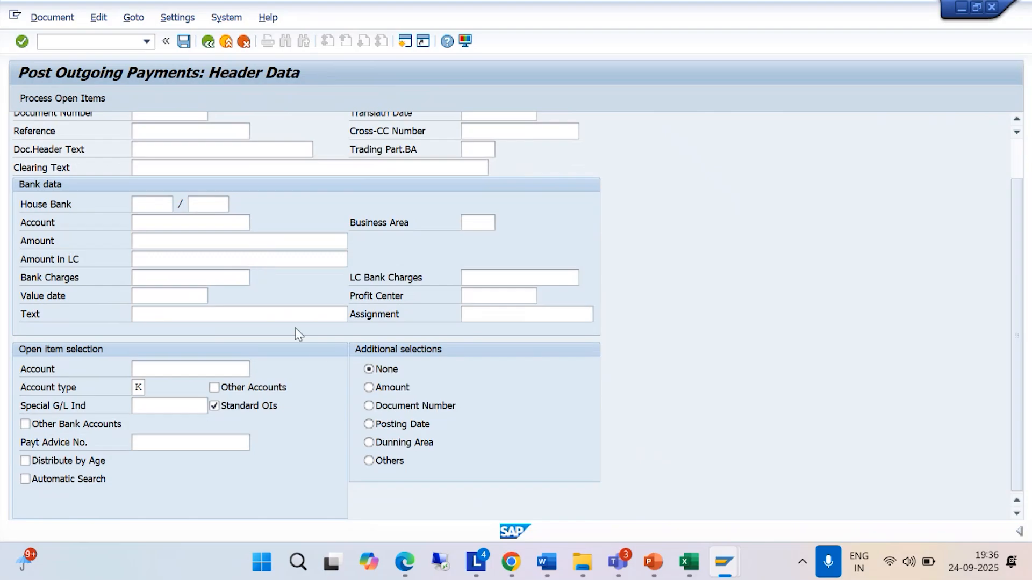
pyautogui.scroll(3, 315, 350)
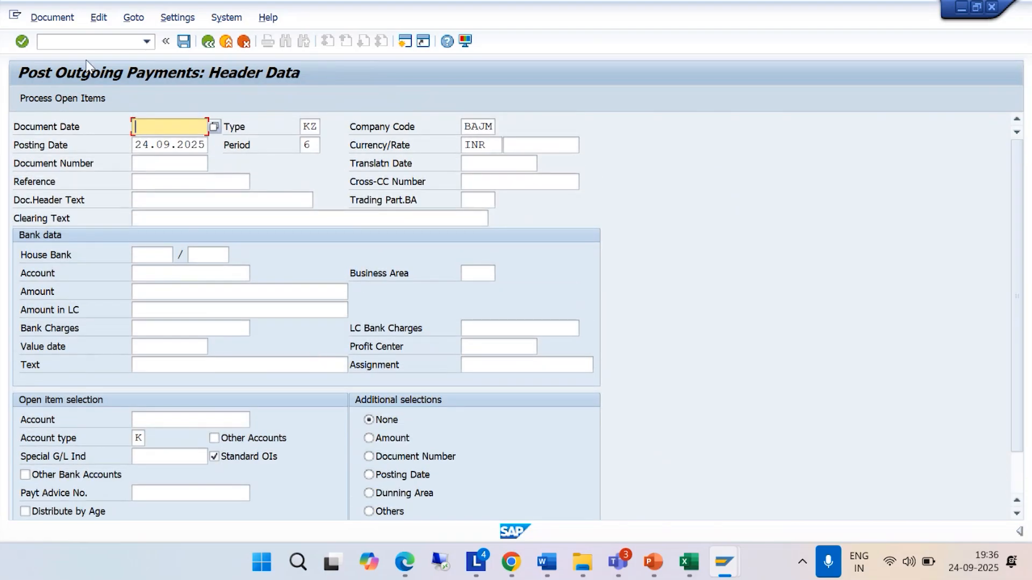
# Step: Open the vendor invoice entry transaction with /NFB60
pyautogui.click(77, 42)
pyautogui.write('/NF')
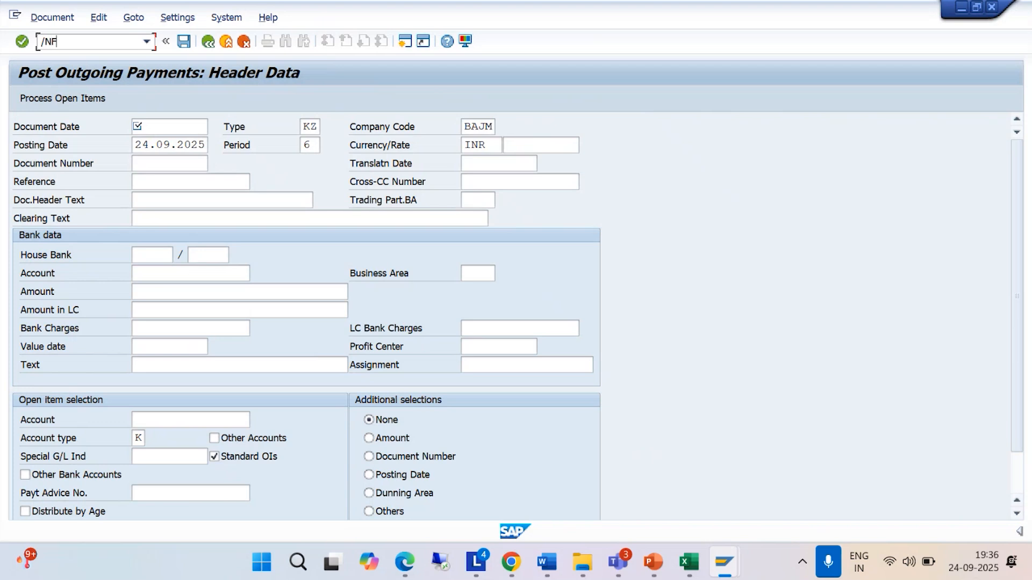
pyautogui.write('B60')
pyautogui.press('Return')
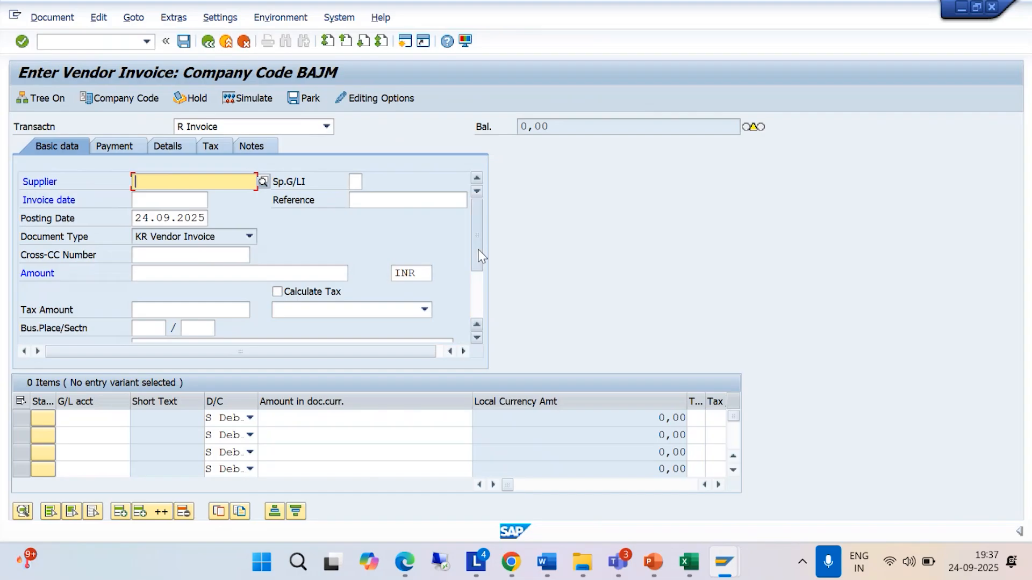
pyautogui.moveTo(479, 249); pyautogui.dragTo(475, 276)
pyautogui.press('Return')
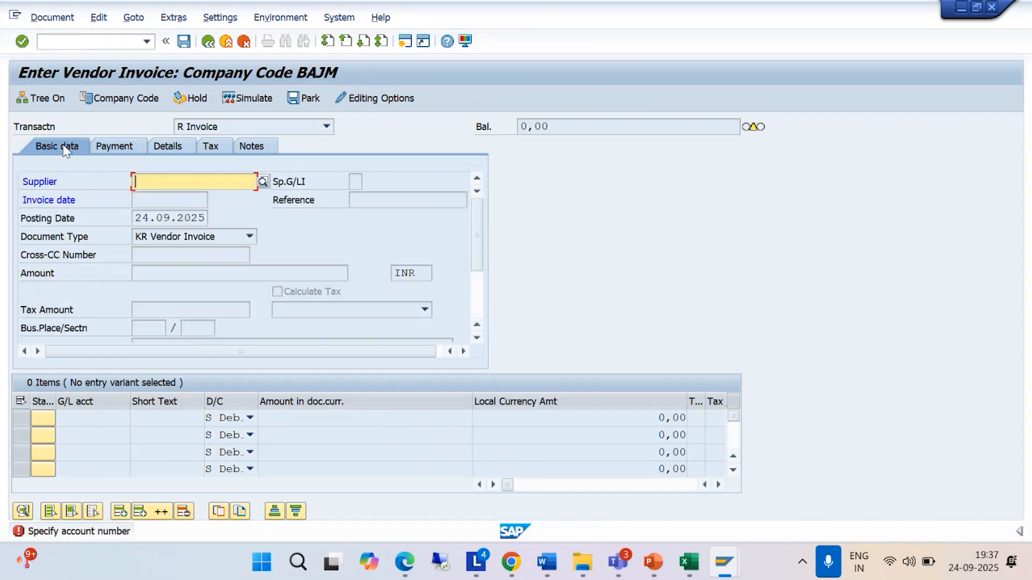
pyautogui.click(179, 173)
pyautogui.click(185, 197)
# Step: Restart the vendor invoice entry with /NFB60 and fill in KK AND CO's supplier number and invoice date 24.09.2025
pyautogui.click(146, 42)
pyautogui.click(122, 57)
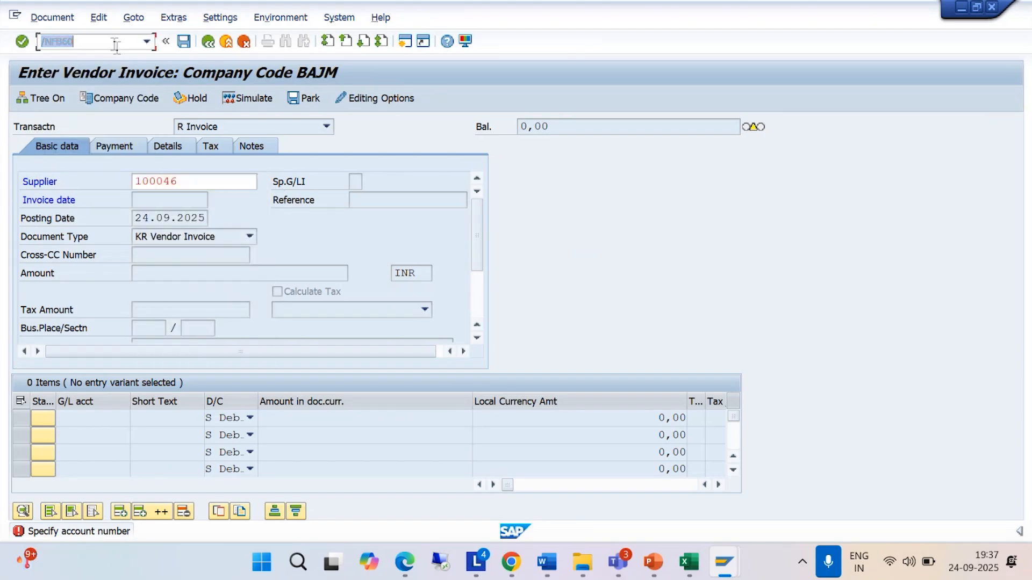
pyautogui.press('Return')
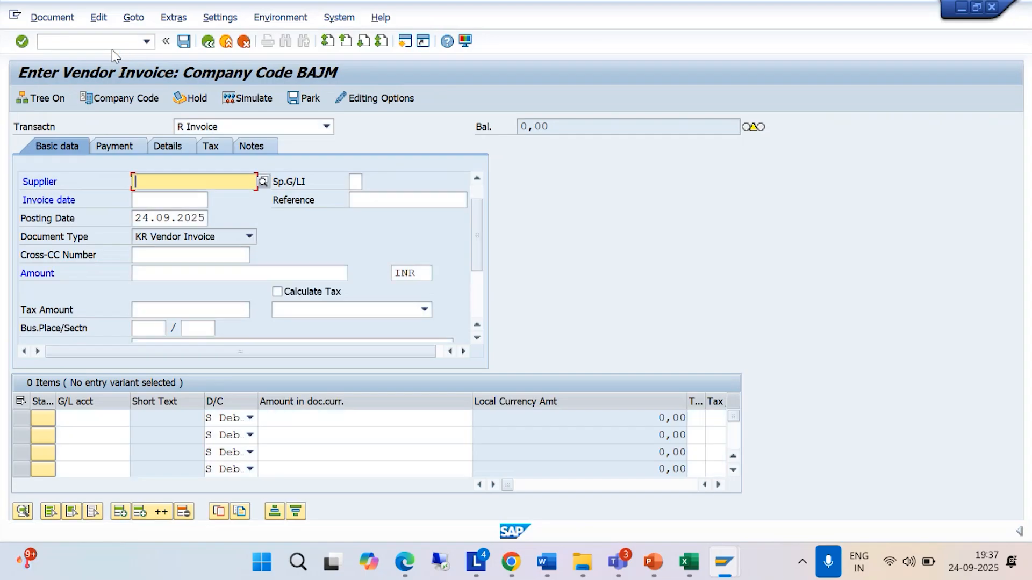
pyautogui.click(182, 178)
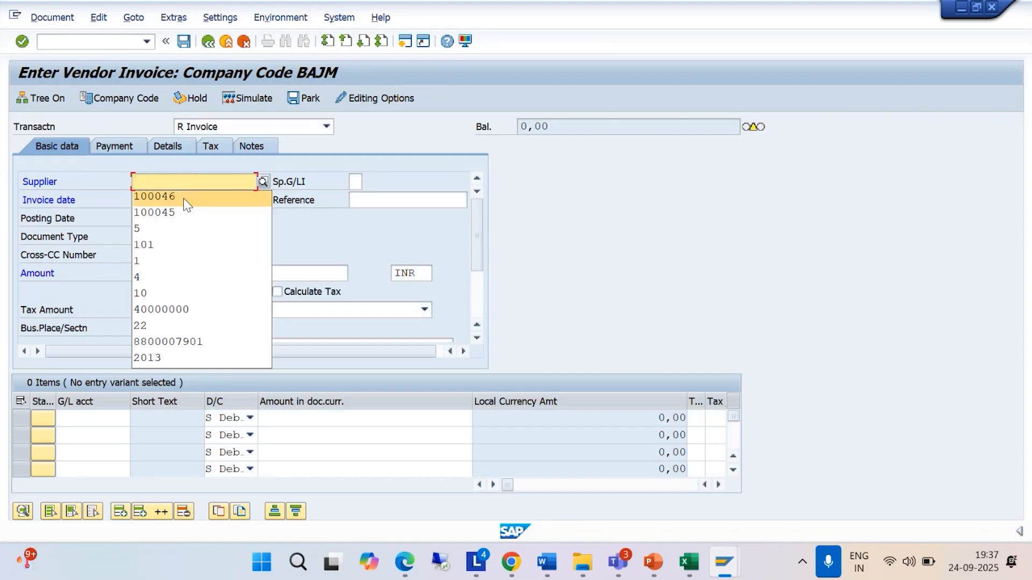
pyautogui.click(183, 198)
pyautogui.click(183, 199)
pyautogui.click(181, 217)
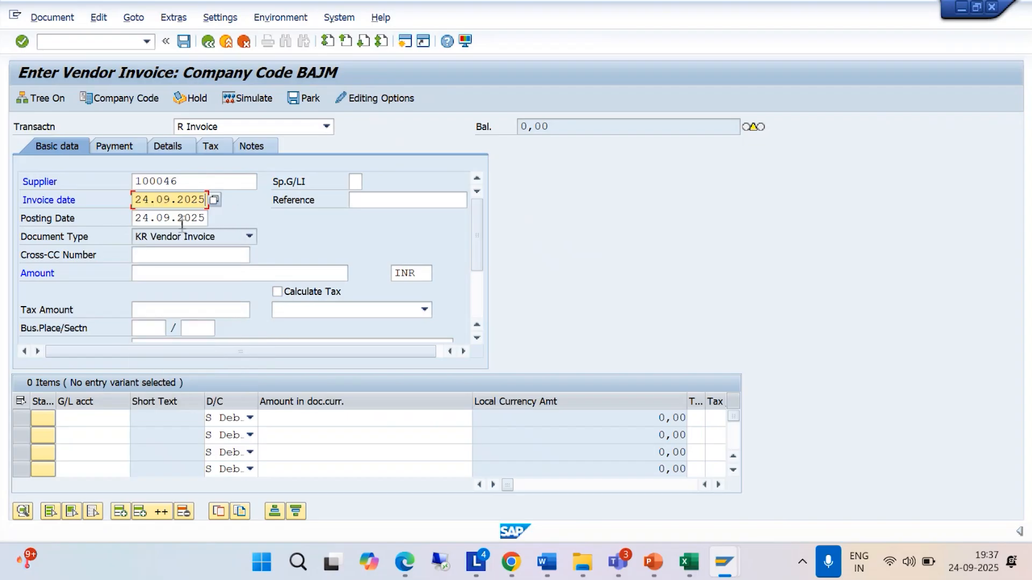
# Step: Set the invoice amount to 20000 INR and acknowledge the down payment information
pyautogui.click(153, 272)
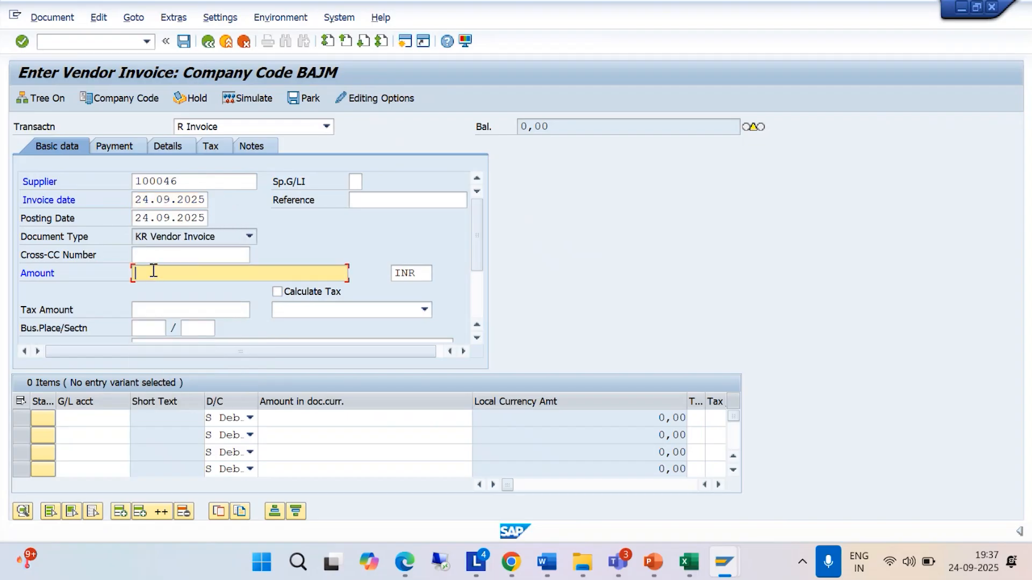
pyautogui.click(154, 288)
pyautogui.press('Return')
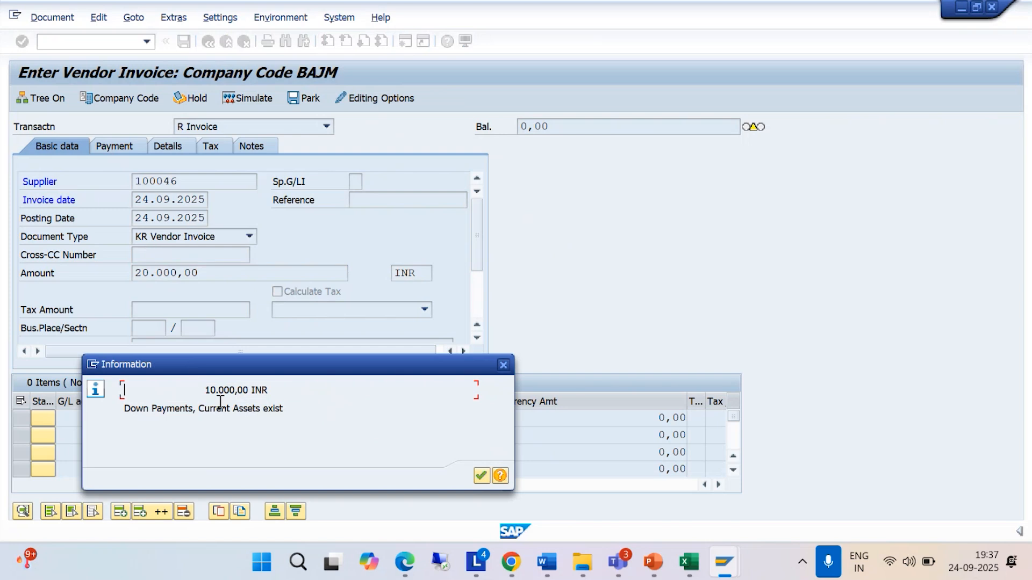
pyautogui.click(480, 477)
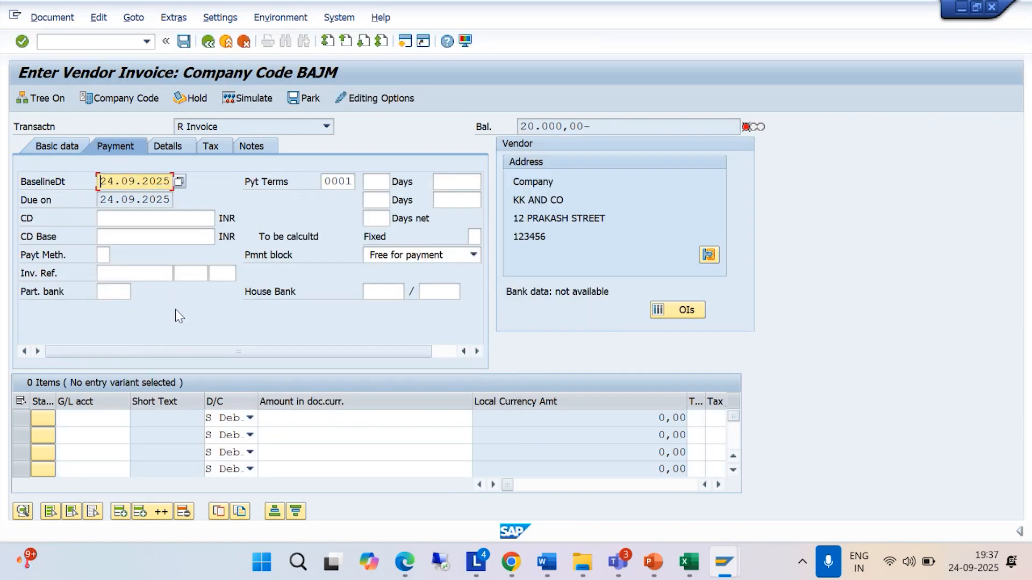
# Step: Examine the invoice's payment block options and its payment, details and basic data
pyautogui.click(474, 256)
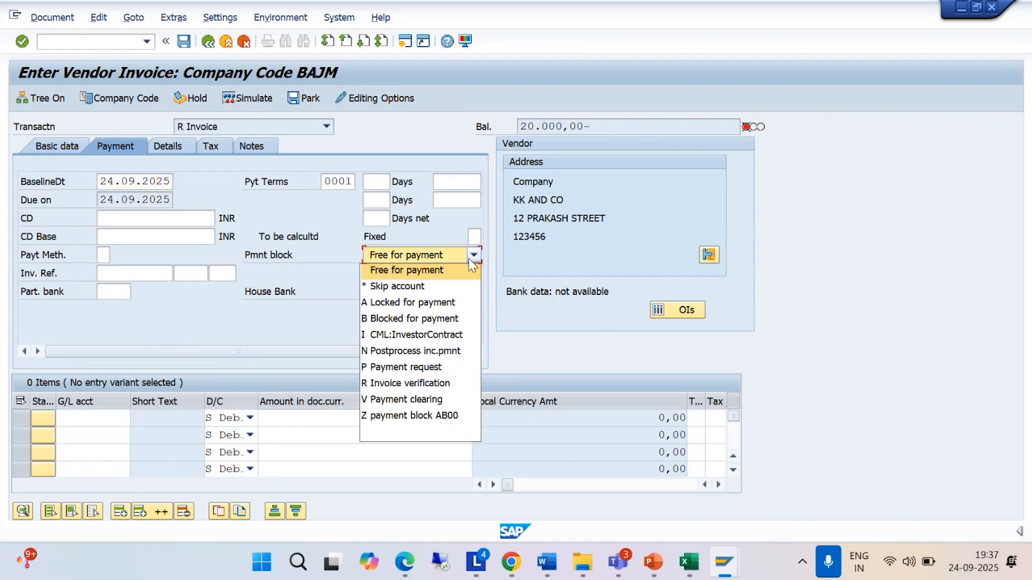
pyautogui.click(432, 274)
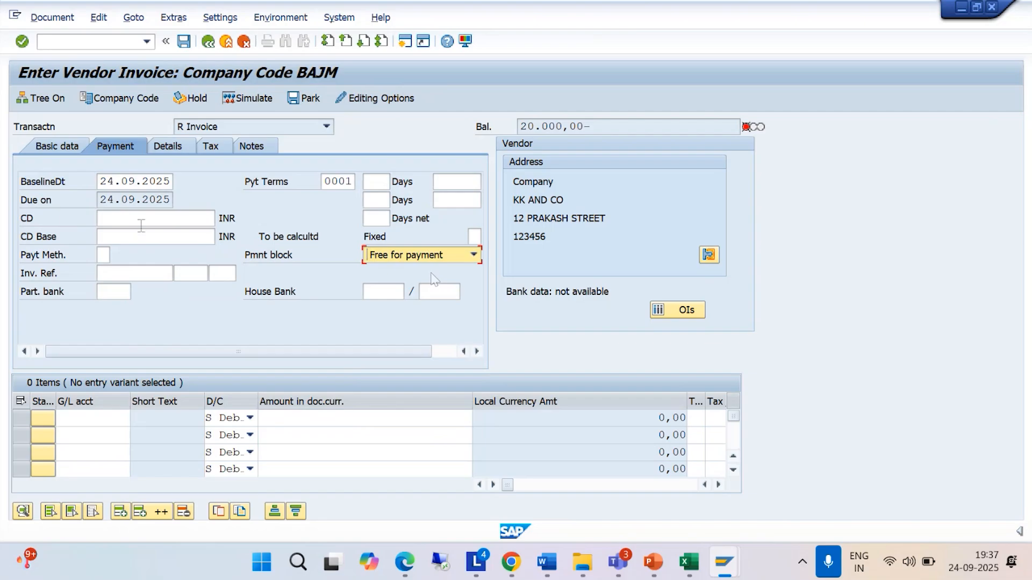
pyautogui.click(170, 152)
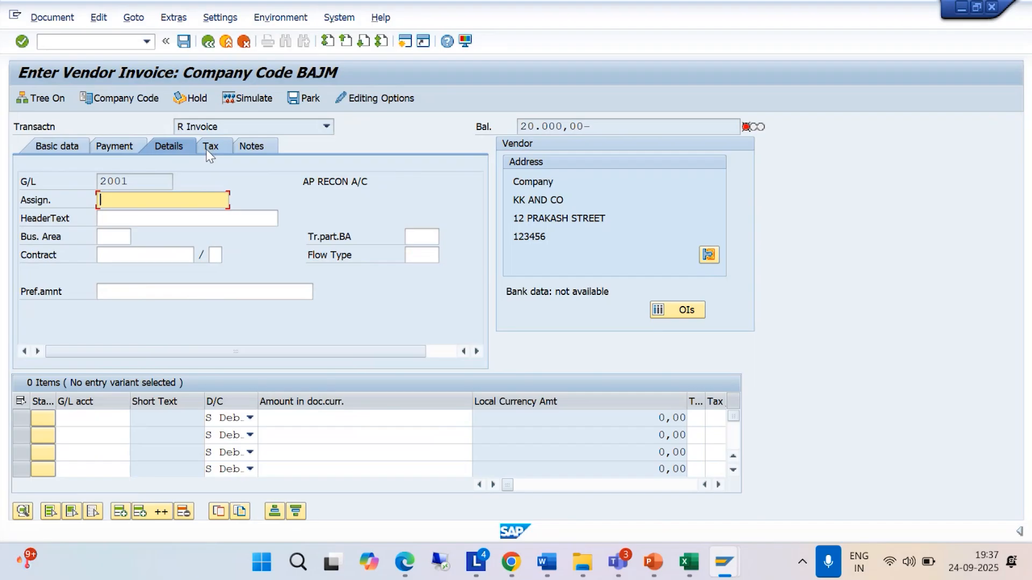
pyautogui.click(54, 148)
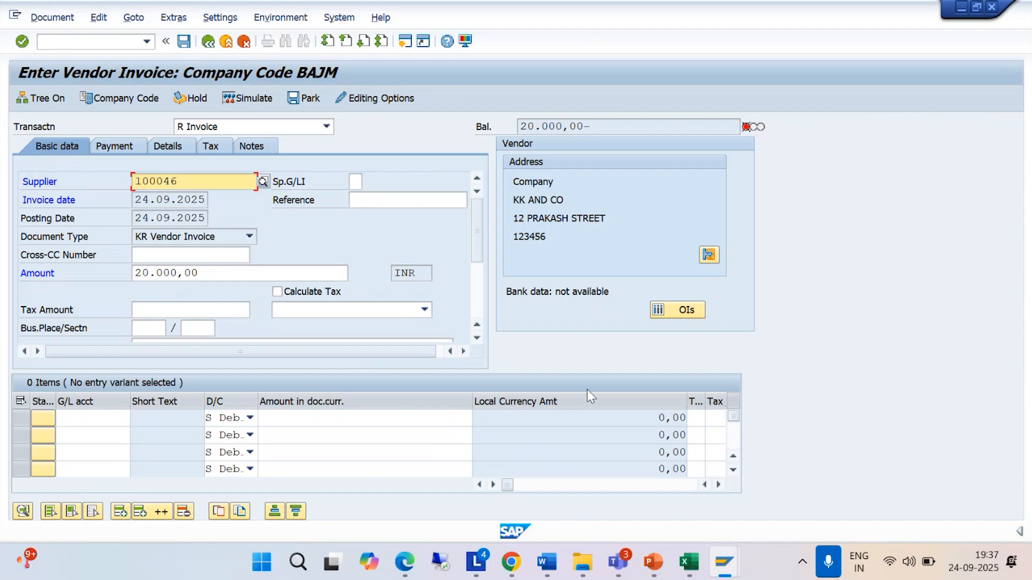
# Step: Leave the unposted vendor invoice, switch to the SAP Easy Access session and open the outgoing payment transaction with /NF-53
pyautogui.click(732, 562)
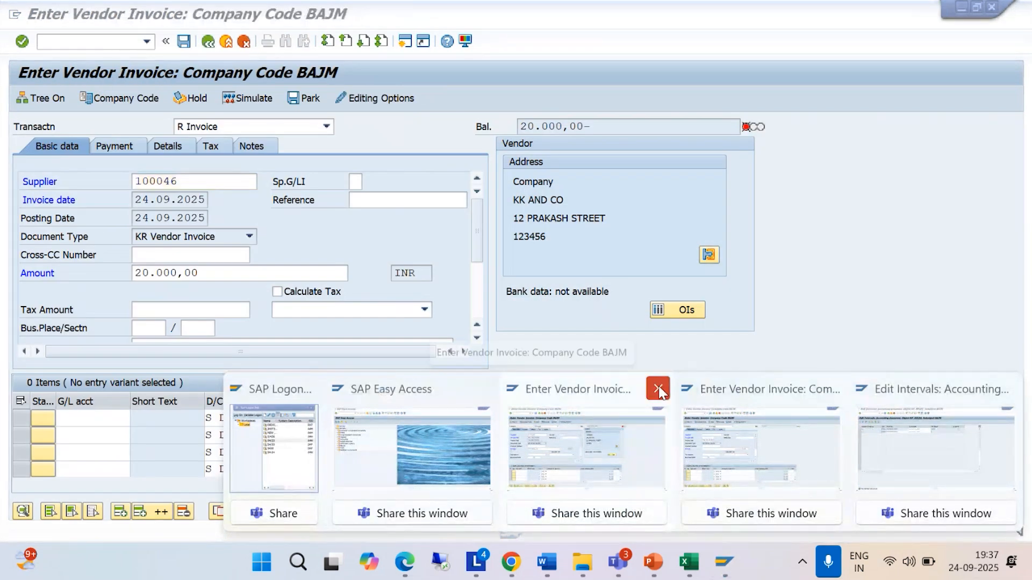
pyautogui.click(658, 389)
pyautogui.click(555, 445)
pyautogui.write('/NF-53')
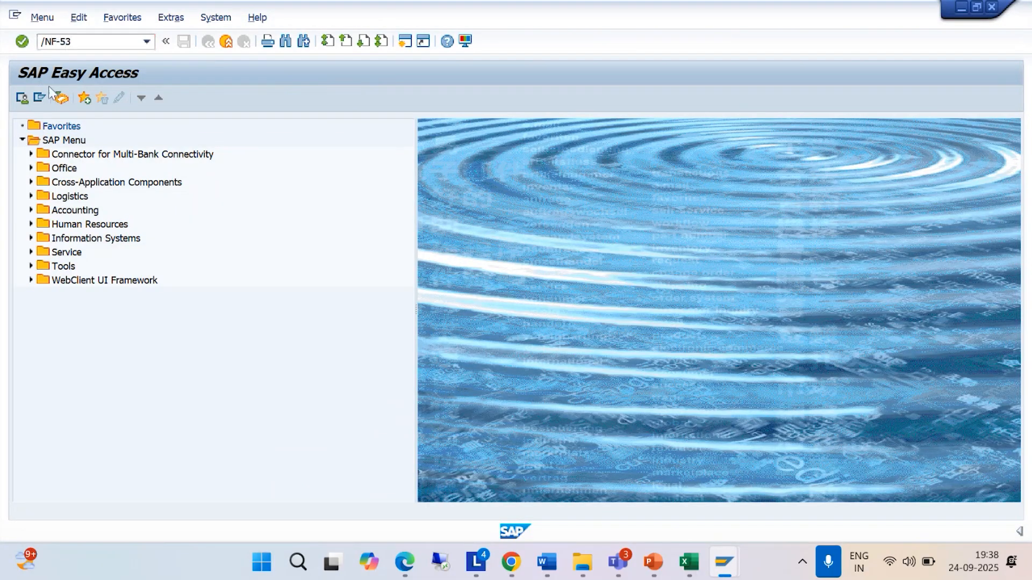
pyautogui.press('Return')
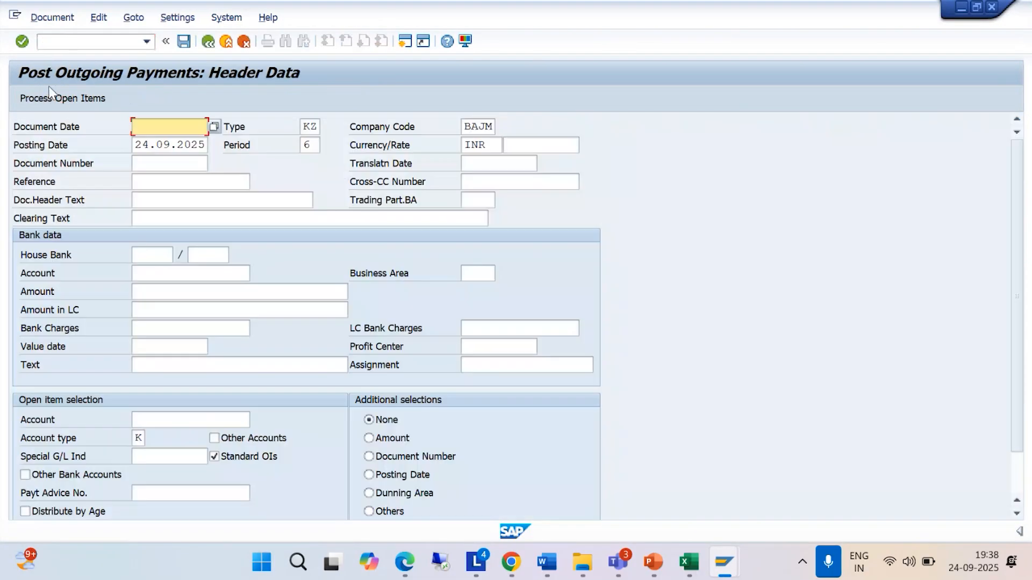
# Step: Enter document date 24.09.2025 and bank data with the HDFC bank G/L account, amount 20000 and text BEING AMOUNT PAID TOWARDS THE AUDIT FEE
pyautogui.press('BackSpace')
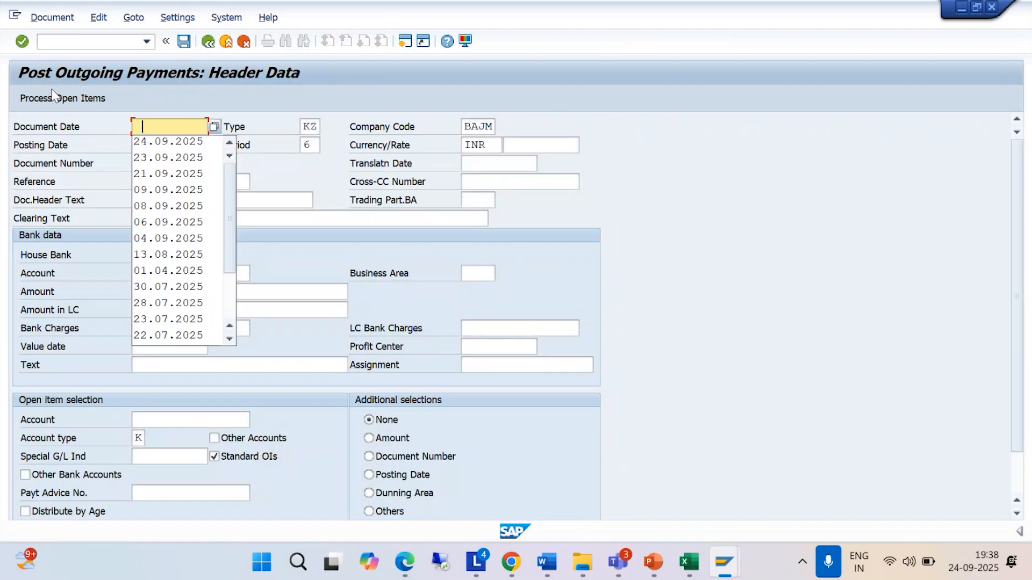
pyautogui.click(140, 141)
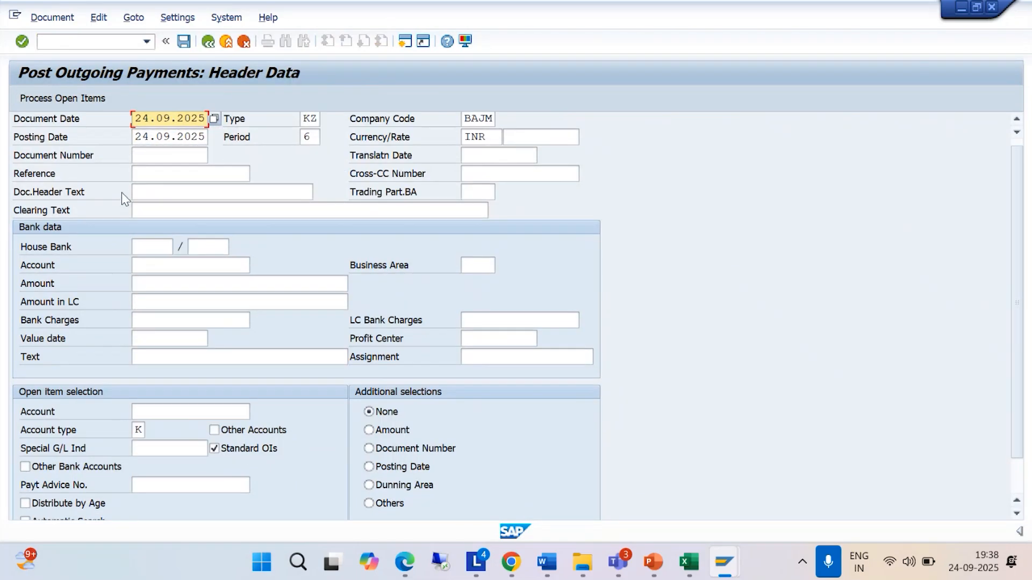
pyautogui.scroll(-2, 122, 196)
pyautogui.scroll(-1, 122, 190)
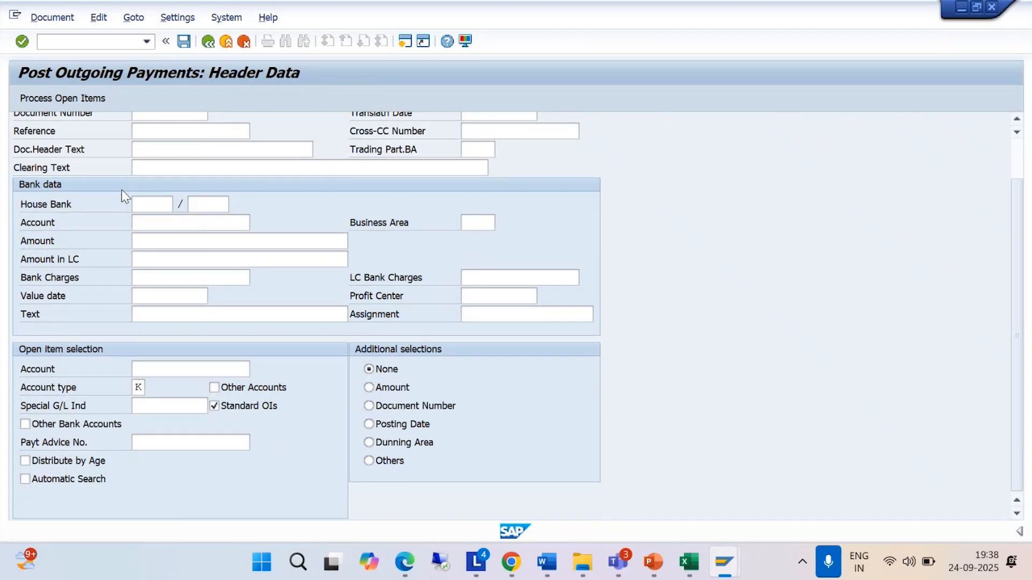
pyautogui.scroll(3, 115, 188)
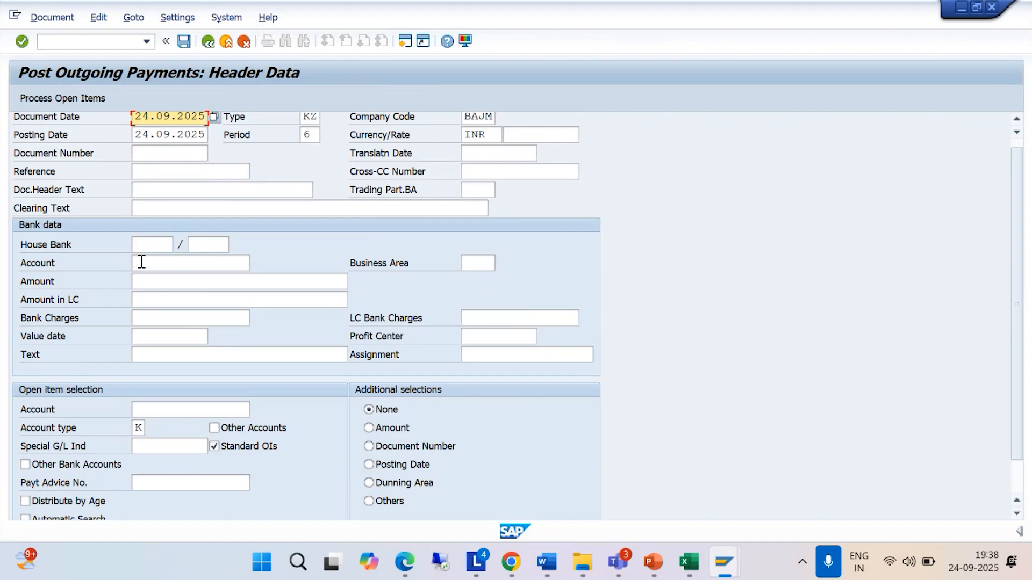
pyautogui.click(141, 267)
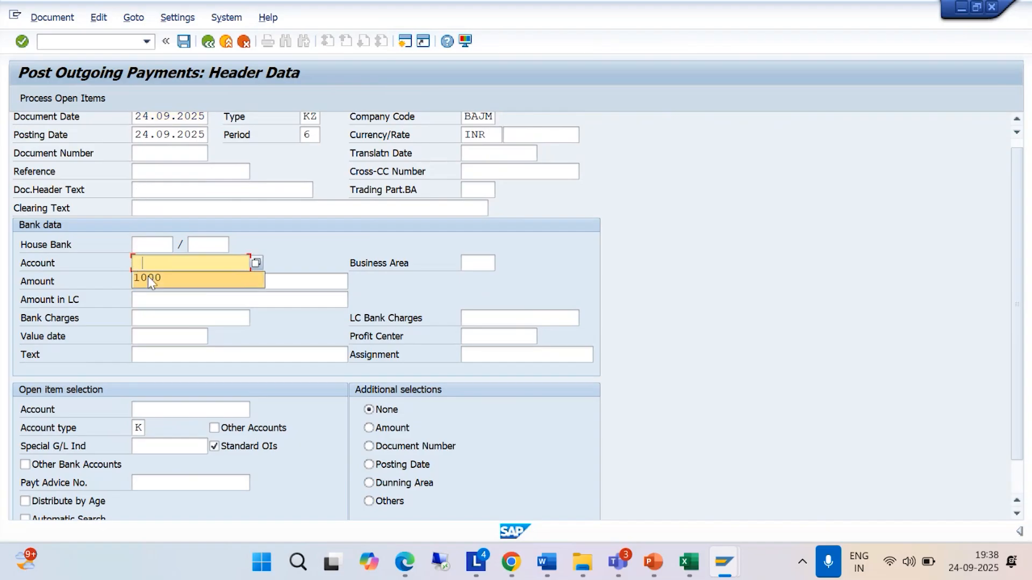
pyautogui.click(149, 278)
pyautogui.click(151, 281)
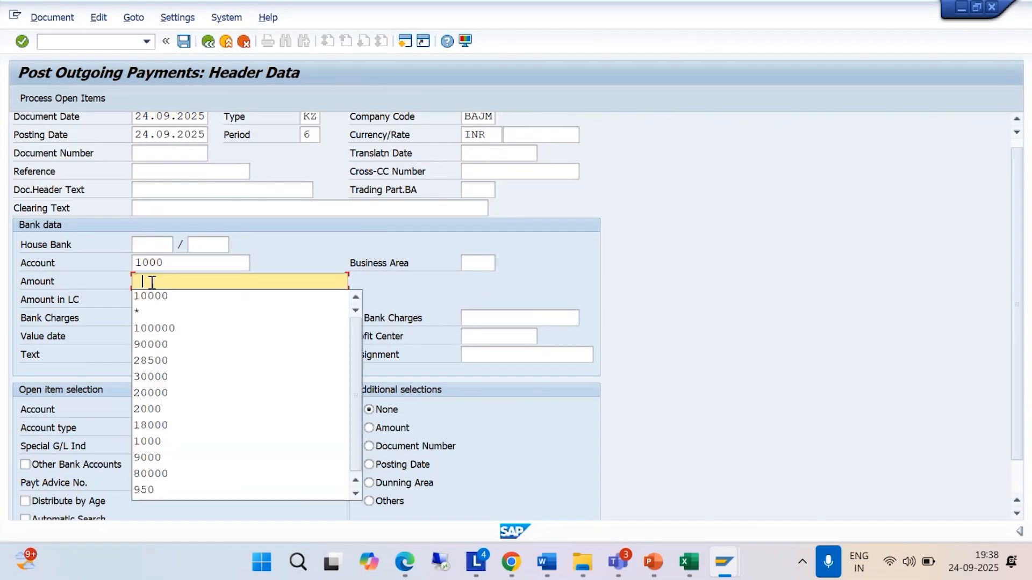
pyautogui.click(164, 393)
pyautogui.click(150, 355)
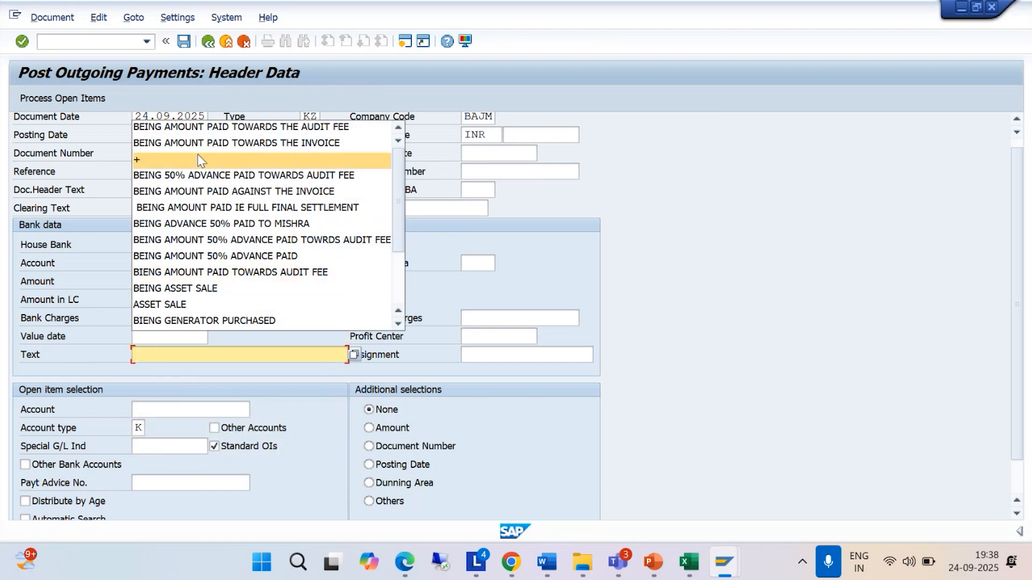
pyautogui.click(199, 132)
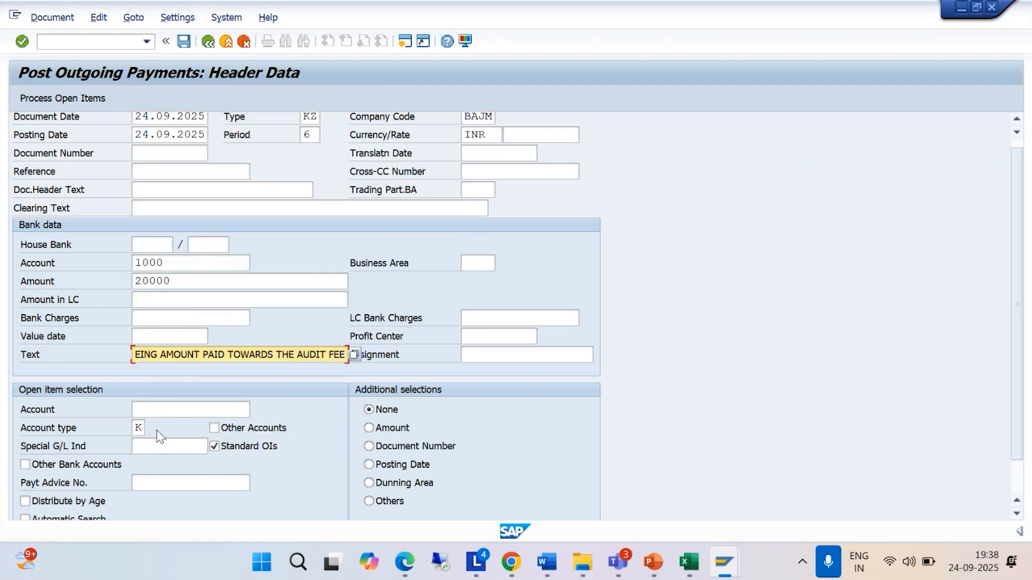
# Step: Select KK AND CO's vendor account with special G/L indicator A and process its open items
pyautogui.click(159, 410)
pyautogui.click(179, 426)
pyautogui.click(141, 447)
pyautogui.write('A')
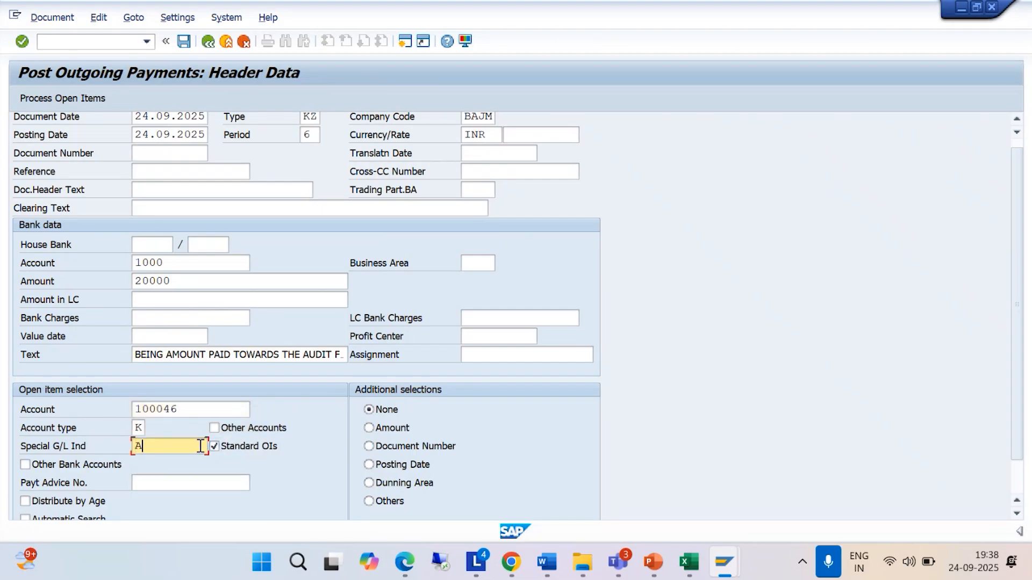
pyautogui.click(43, 101)
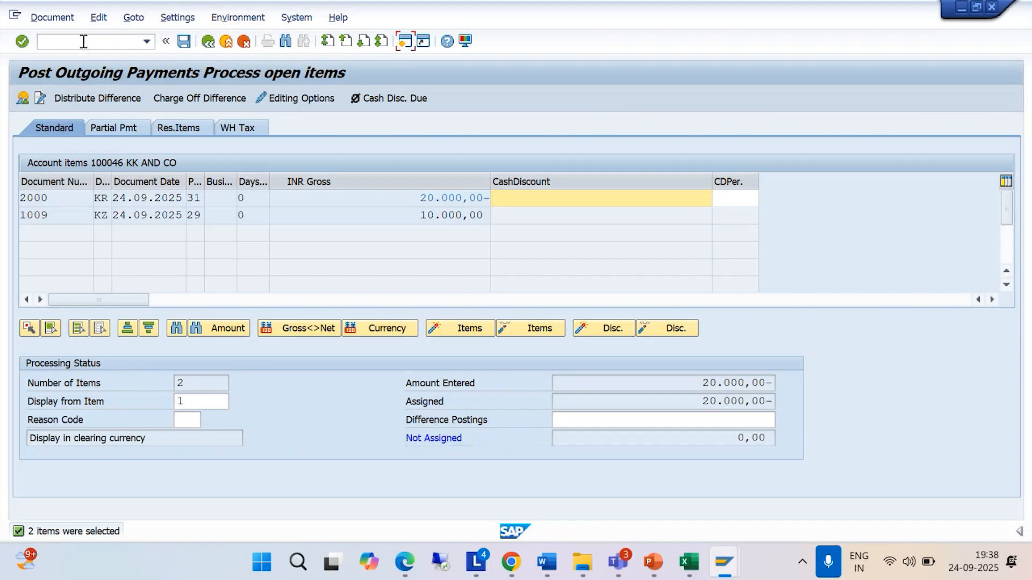
# Step: Simulate the 20000 INR outgoing payment and exit its overview without keeping the data
pyautogui.click(52, 18)
pyautogui.click(57, 55)
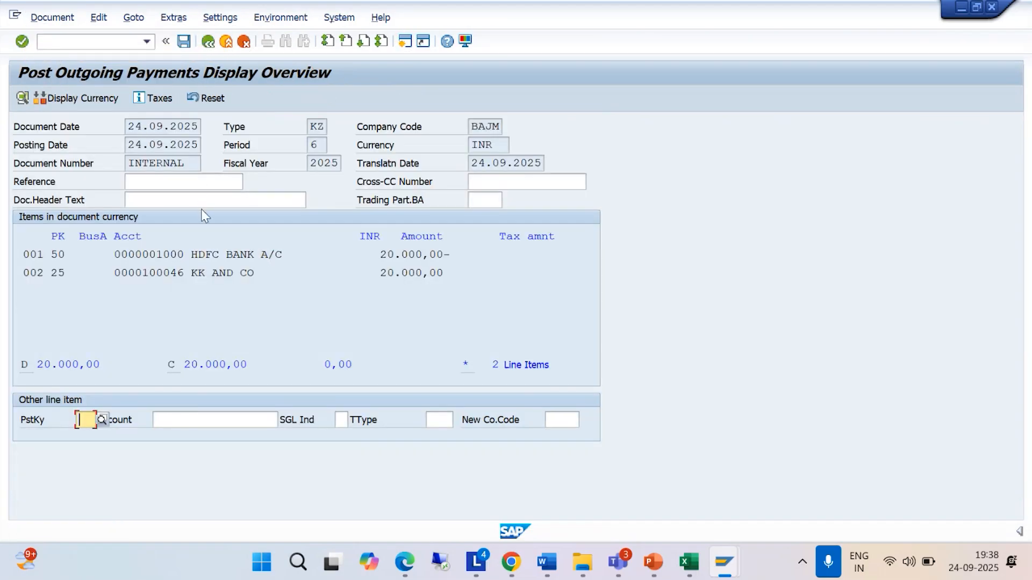
pyautogui.click(208, 41)
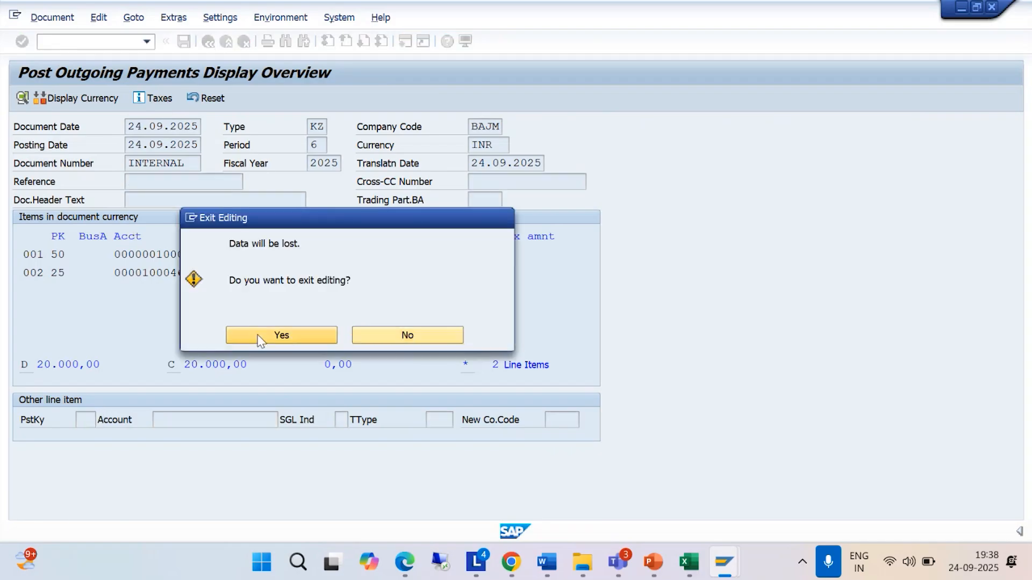
pyautogui.click(257, 336)
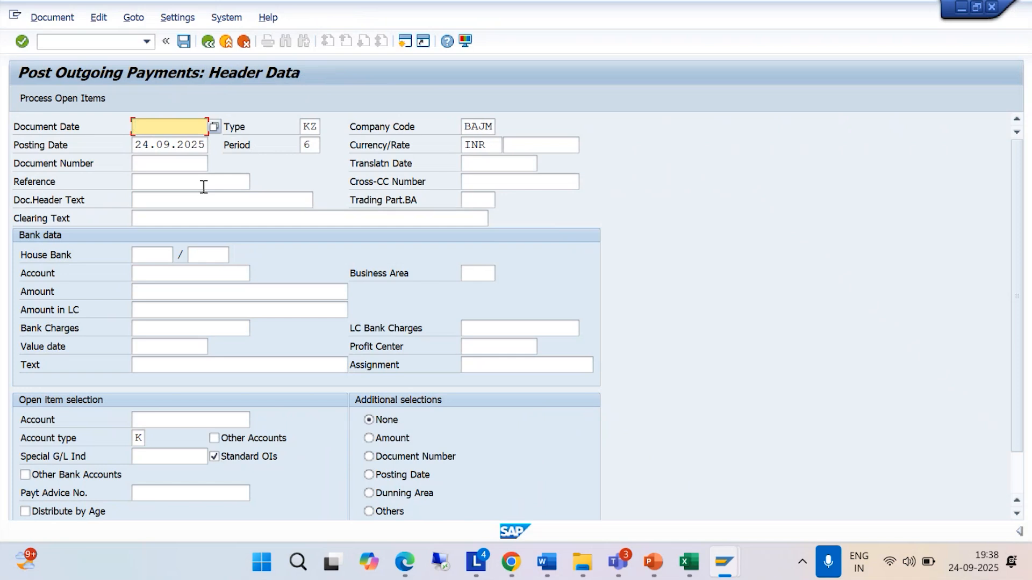
# Step: Enter document date 24.09.2025, the HDFC bank G/L account and amount 10000 for the outgoing payment
pyautogui.press('BackSpace')
pyautogui.press('Down')
pyautogui.press('Return')
pyautogui.click(166, 421)
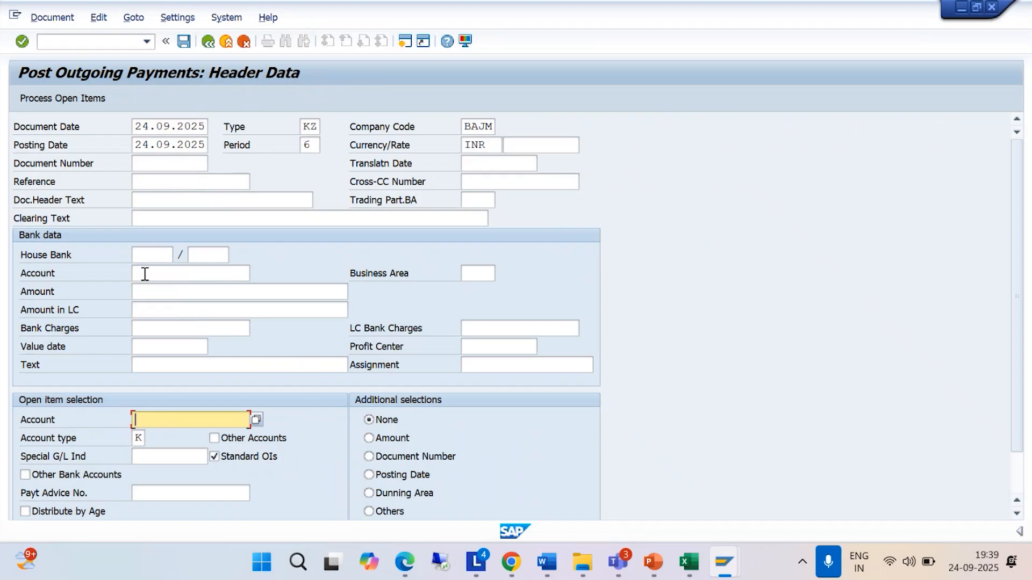
pyautogui.click(144, 272)
pyautogui.click(158, 290)
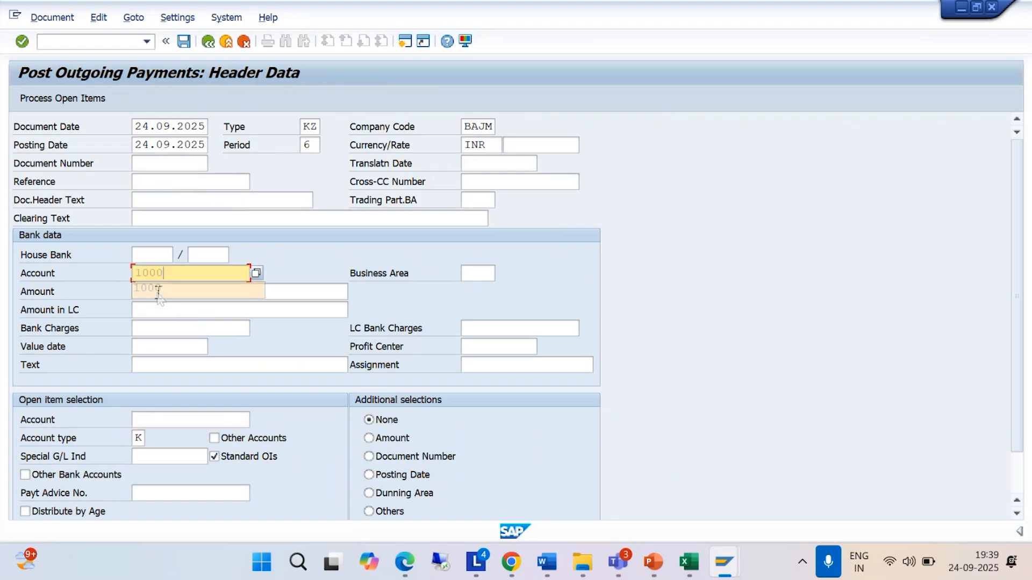
pyautogui.click(157, 290)
pyautogui.click(157, 291)
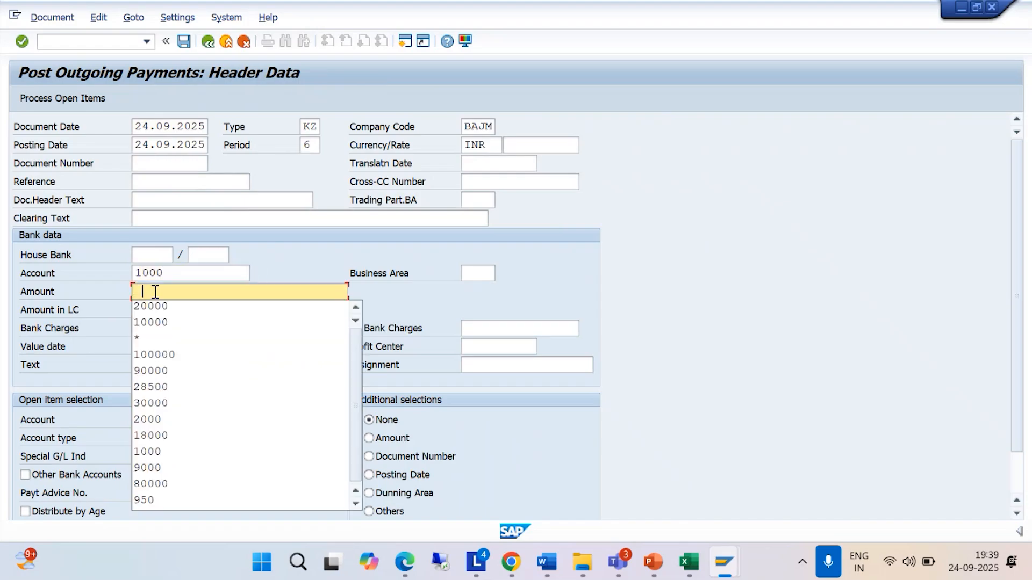
pyautogui.click(163, 322)
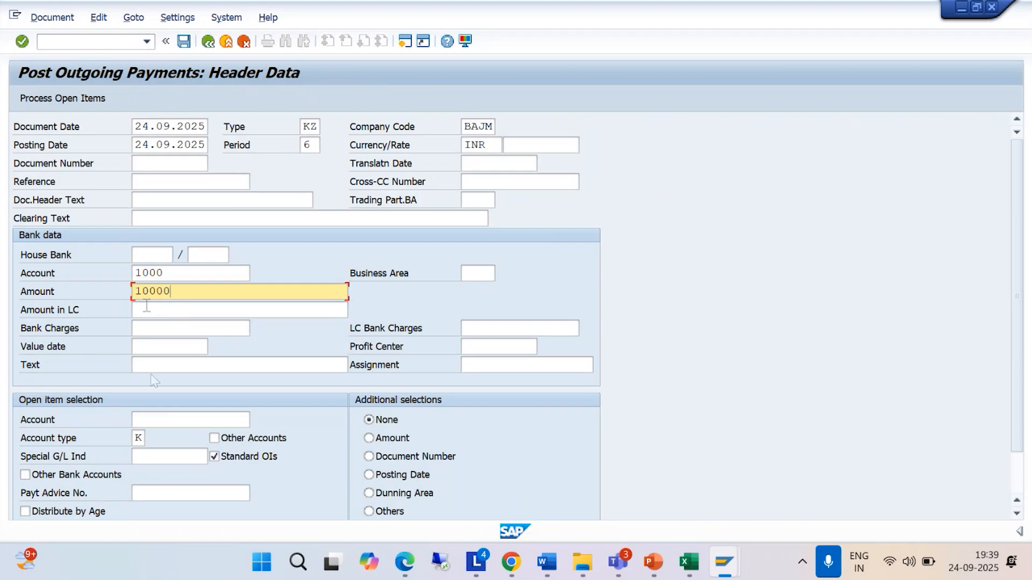
# Step: Set the special G/L indicator to A and the bank item text to BEING AMOUNT PAID TOWARDS THE AUDIT FEE
pyautogui.click(156, 456)
pyautogui.write('A')
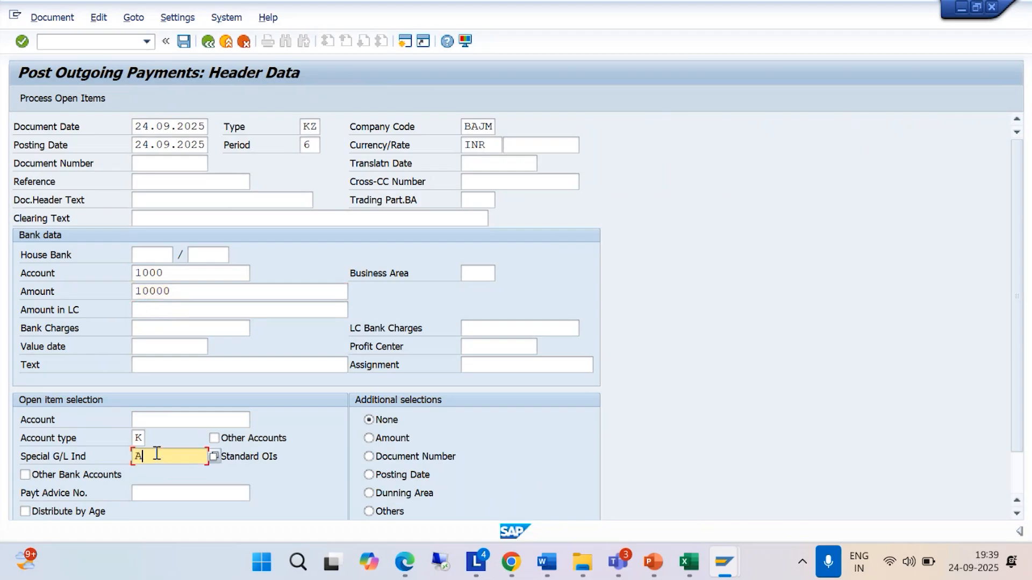
pyautogui.click(72, 98)
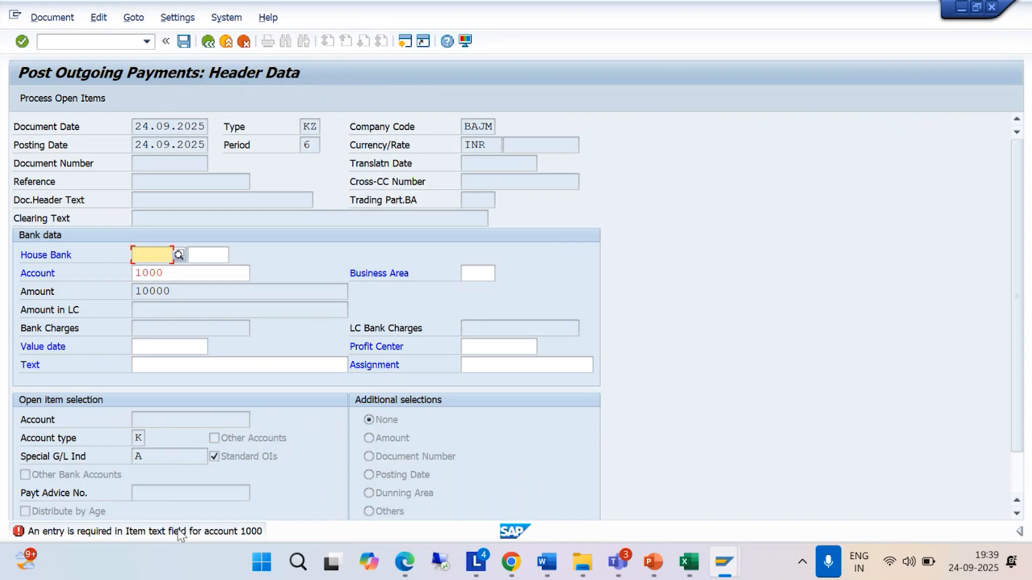
pyautogui.click(154, 365)
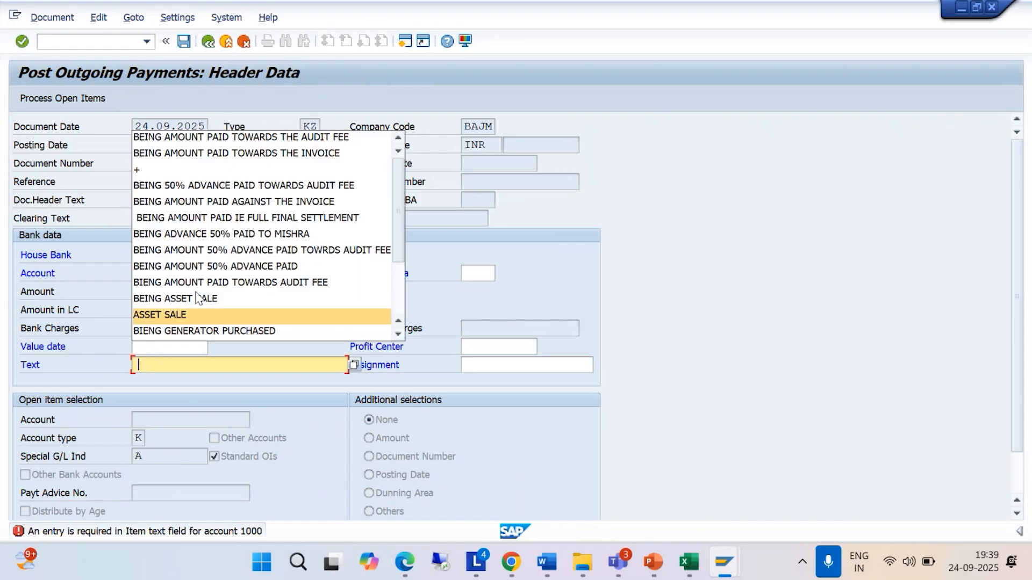
pyautogui.click(224, 136)
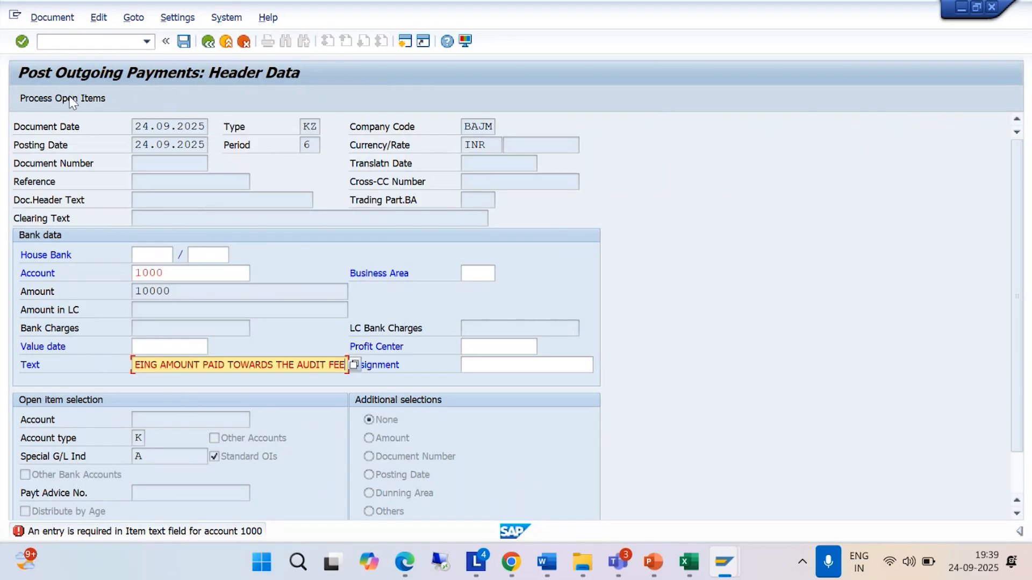
# Step: Select KK AND CO's vendor account for the outgoing payment and process its open items
pyautogui.click(69, 99)
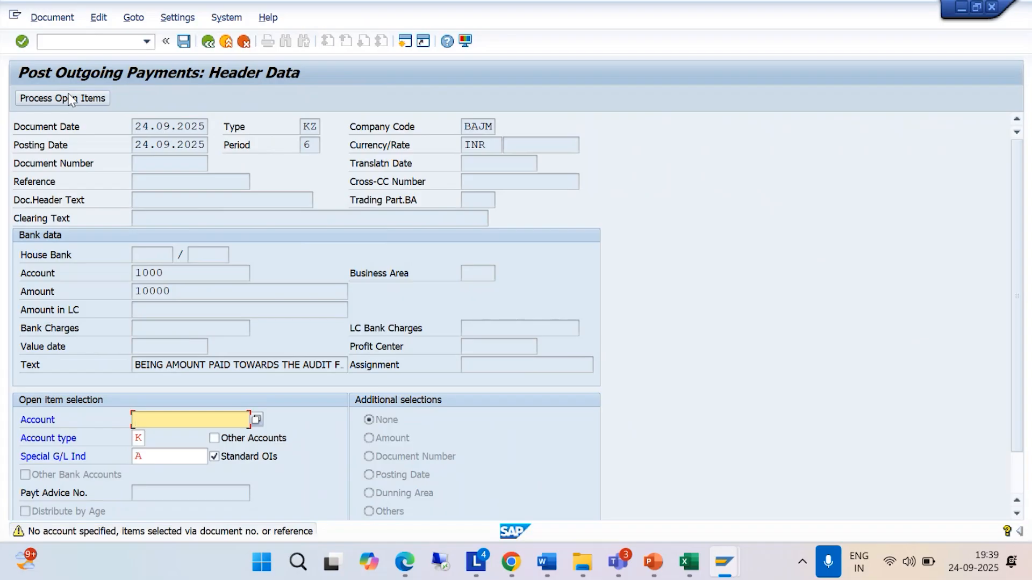
pyautogui.click(210, 420)
pyautogui.click(173, 430)
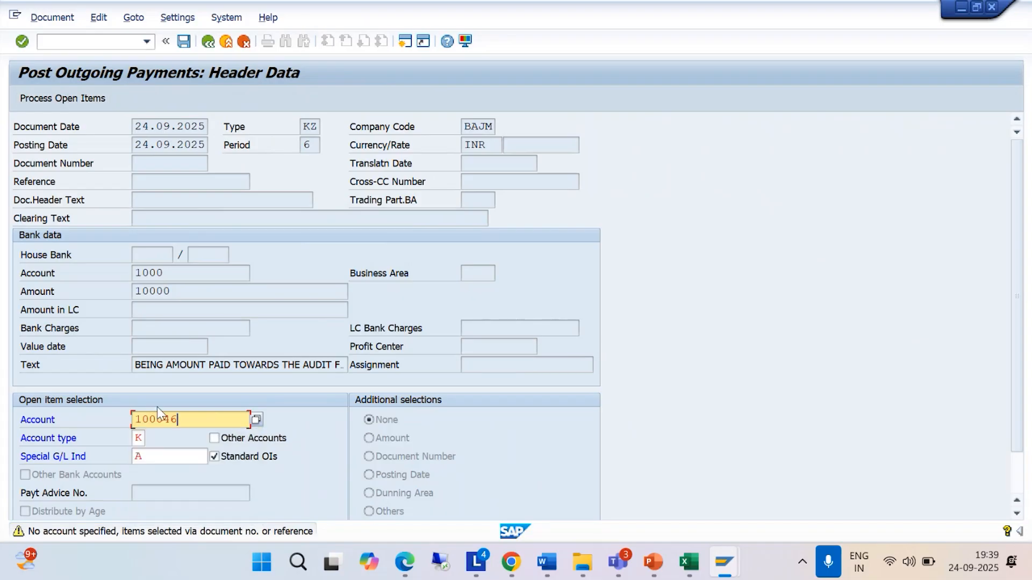
pyautogui.click(70, 99)
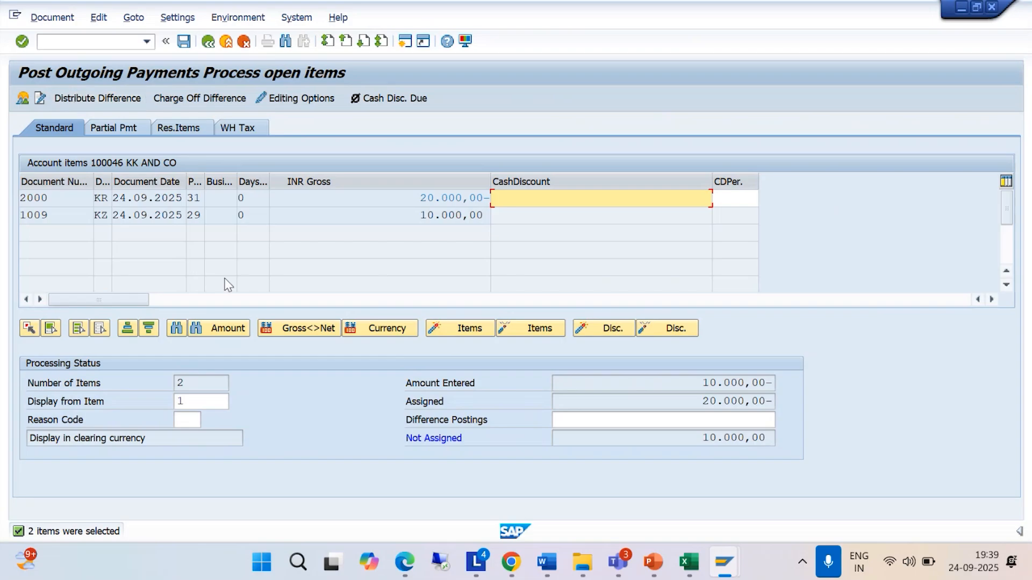
# Step: Try to activate the 20000 INR invoice and 10000 INR down payment, and read the help on the payment block message
pyautogui.doubleClick(412, 199)
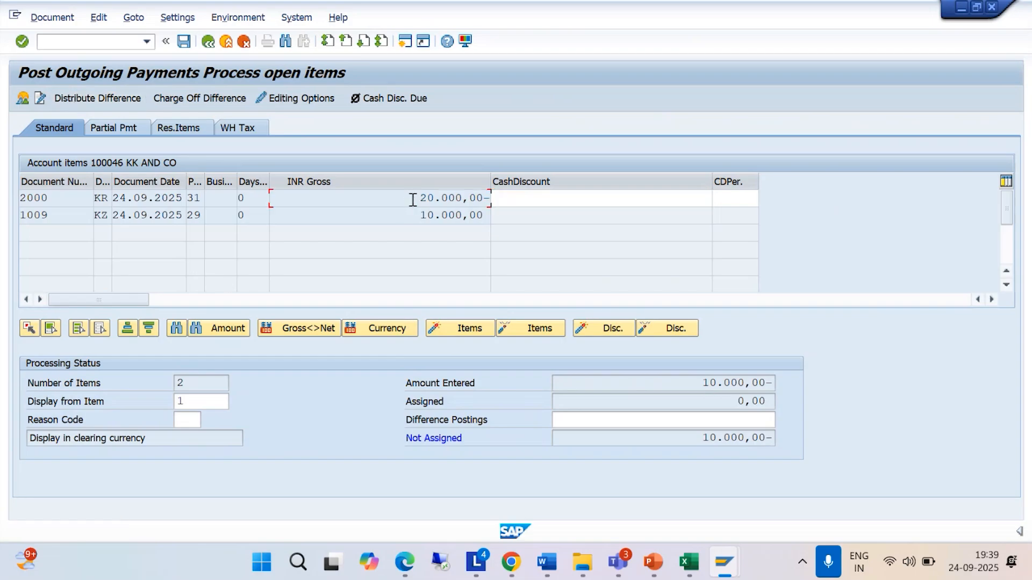
pyautogui.doubleClick(413, 215)
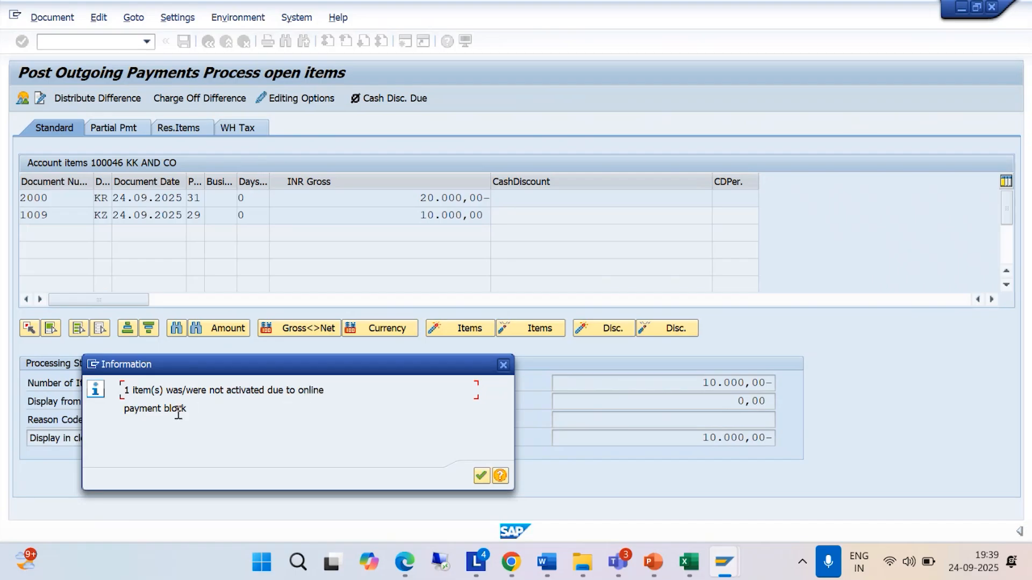
pyautogui.click(500, 476)
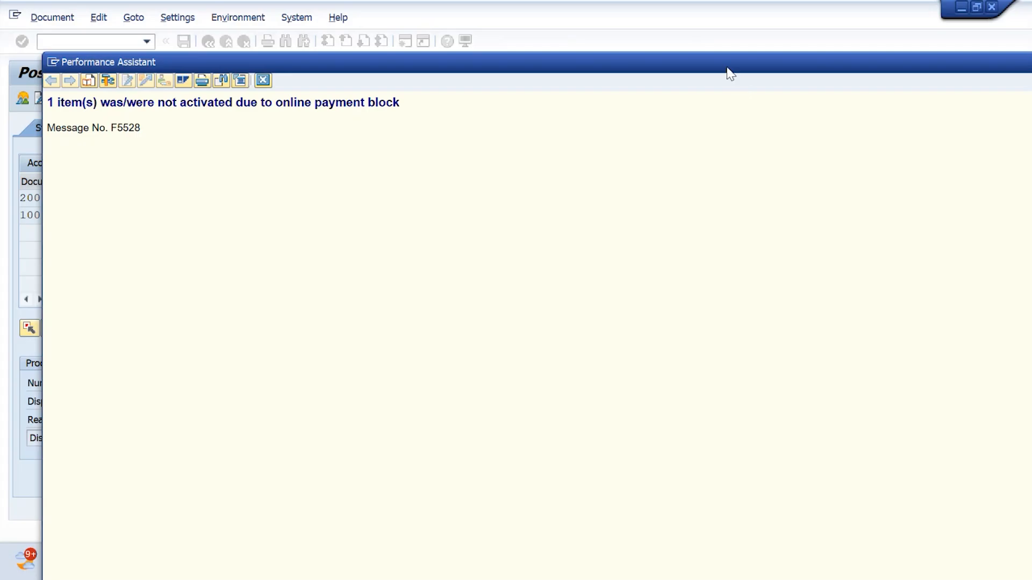
pyautogui.doubleClick(702, 64)
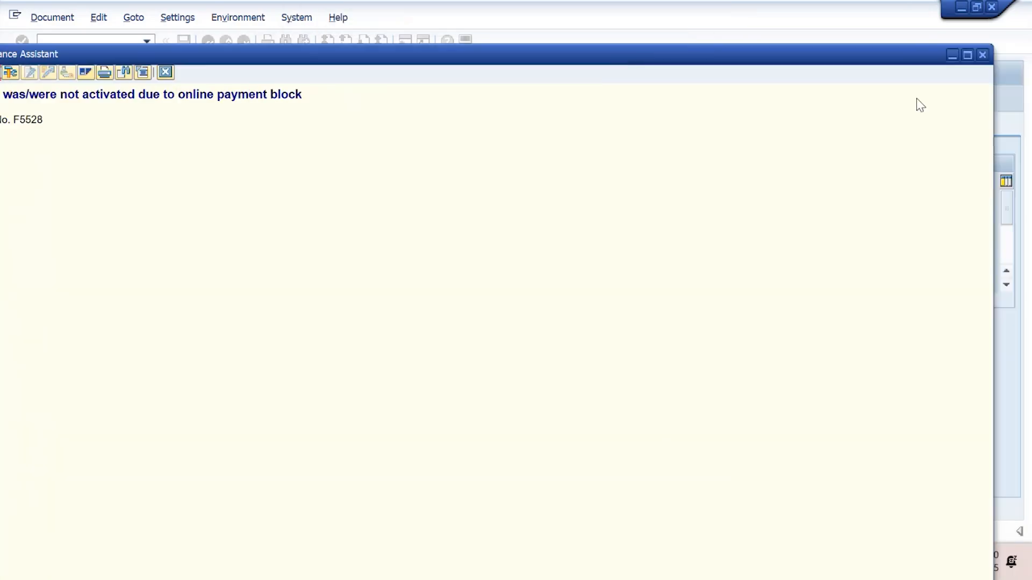
pyautogui.click(952, 58)
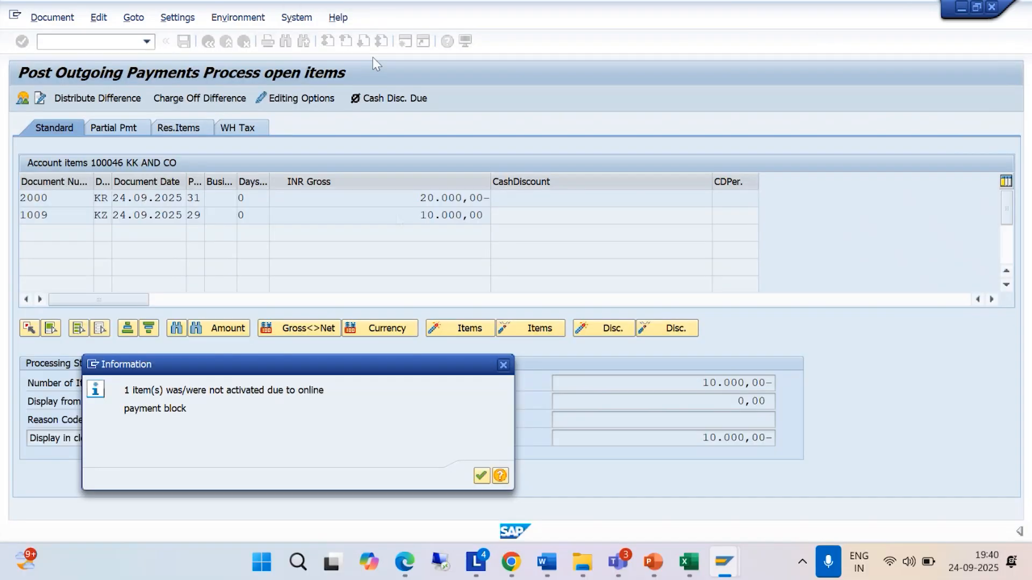
pyautogui.click(503, 366)
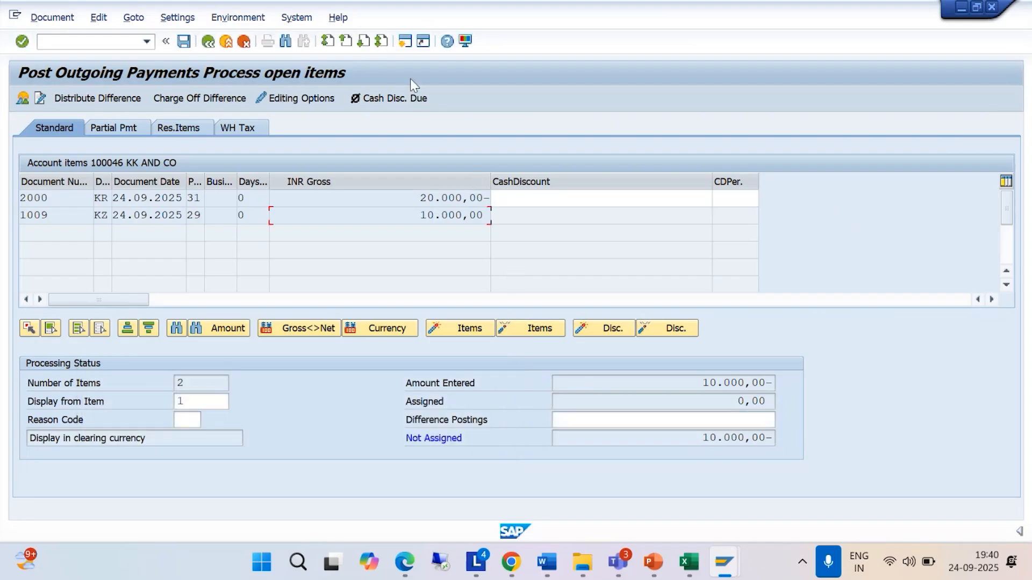
# Step: In a new session, run OB27, clear Manual Payments Block for block indicator A (Locked for payment) and save
pyautogui.click(403, 42)
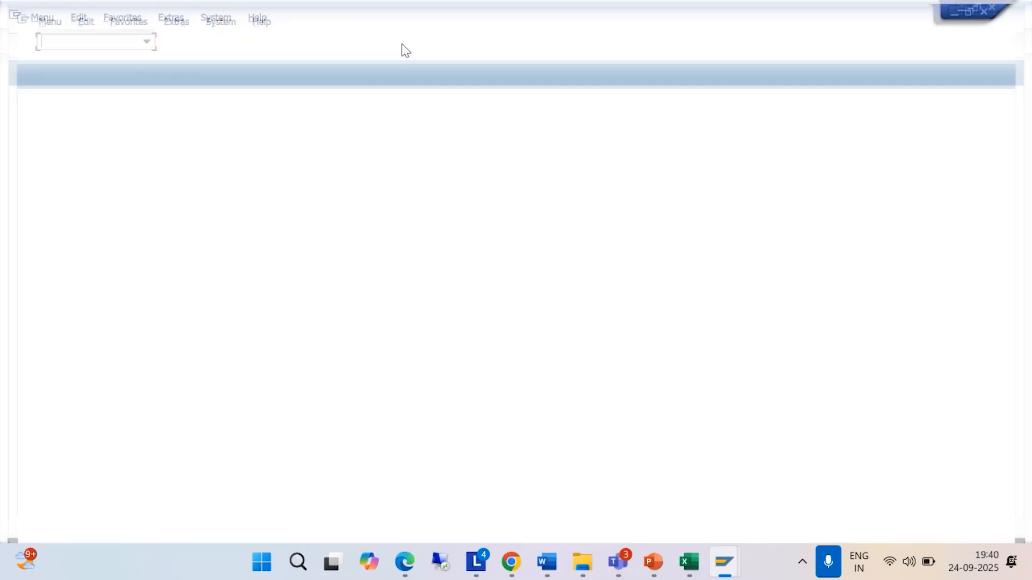
pyautogui.write('/NOB27')
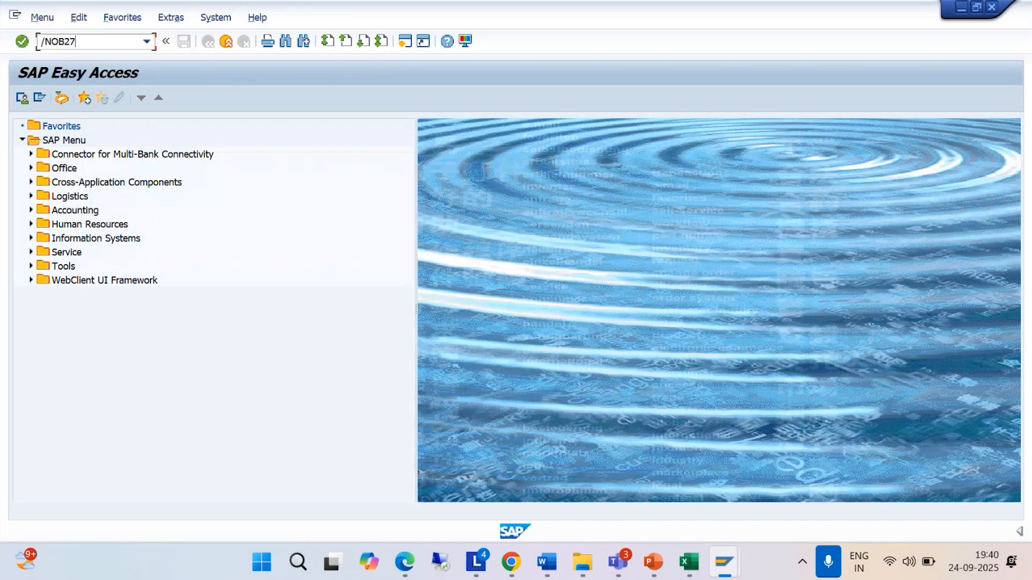
pyautogui.press('Return')
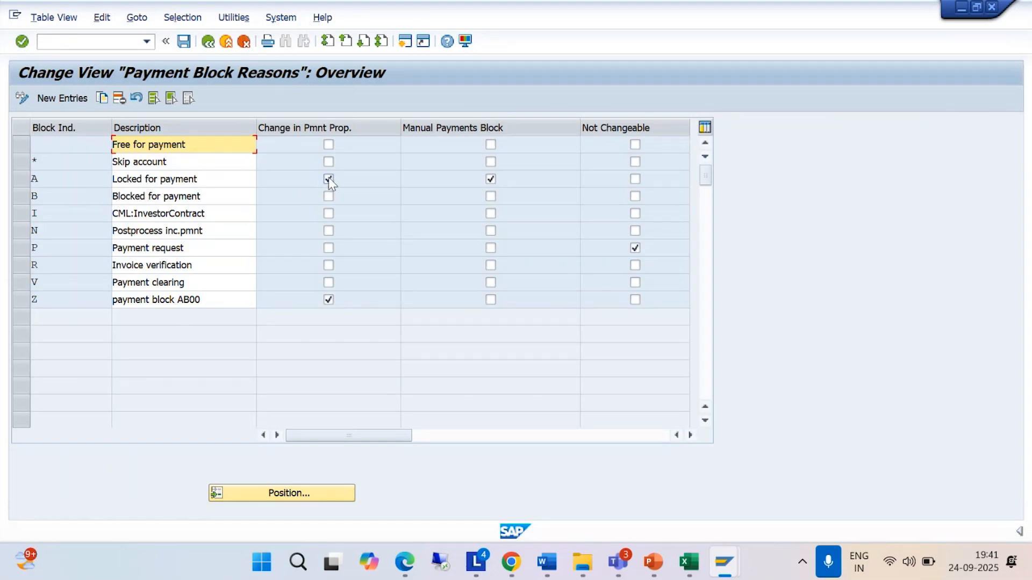
pyautogui.click(492, 179)
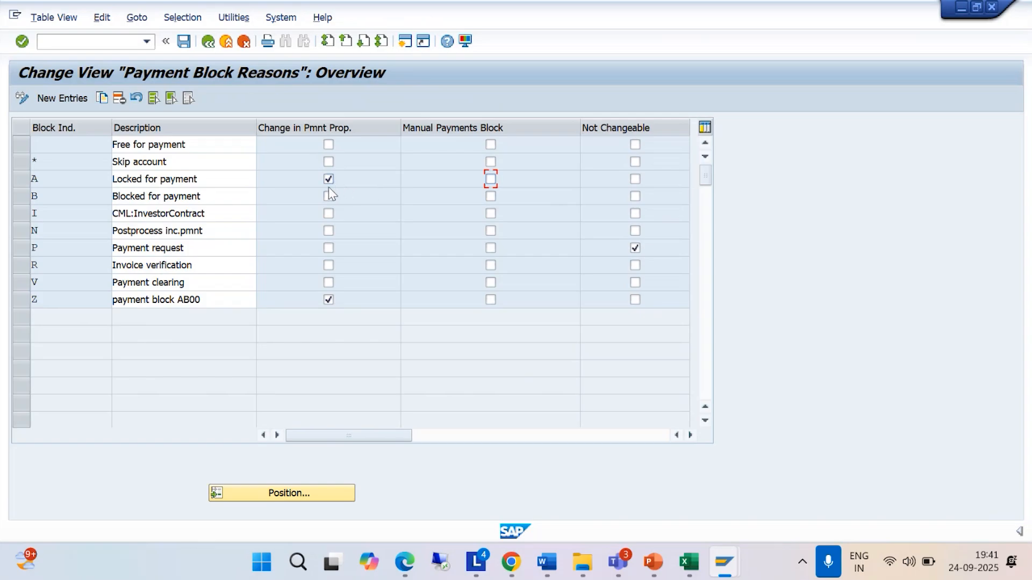
pyautogui.click(185, 43)
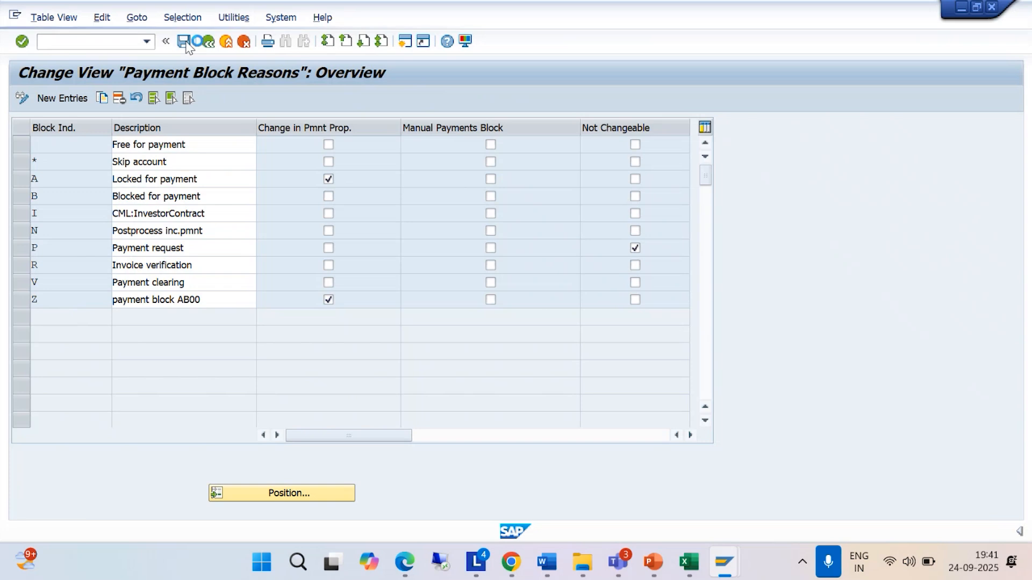
pyautogui.click(339, 275)
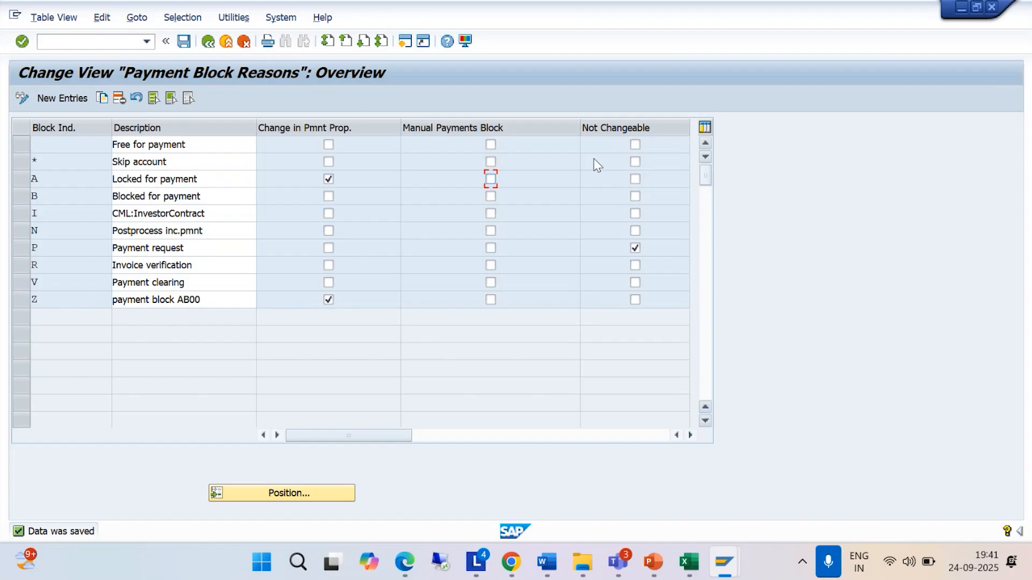
# Step: Reopen OB27 to check the payment block reasons, and return to SAP Easy Access
pyautogui.click(146, 43)
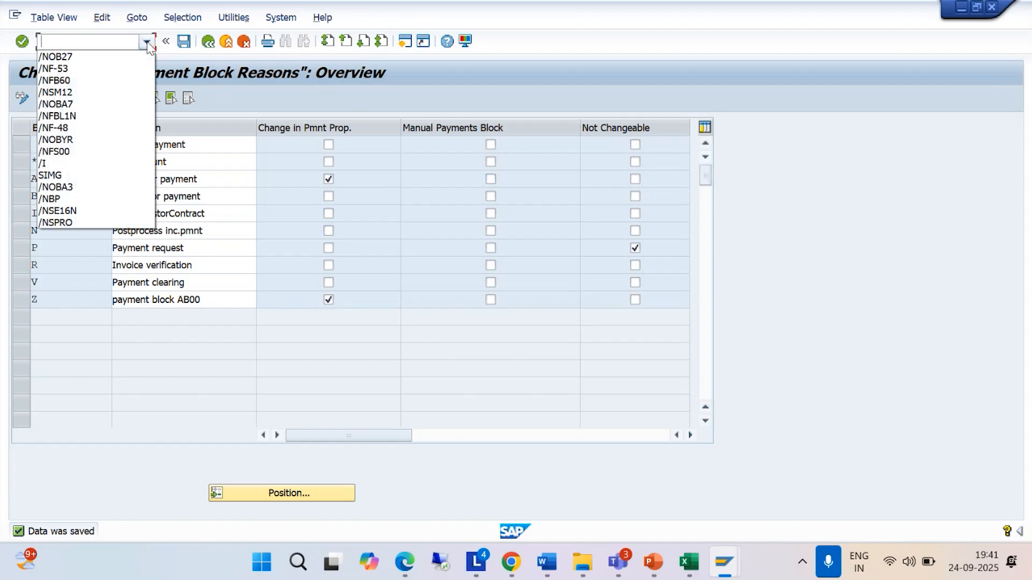
pyautogui.click(117, 57)
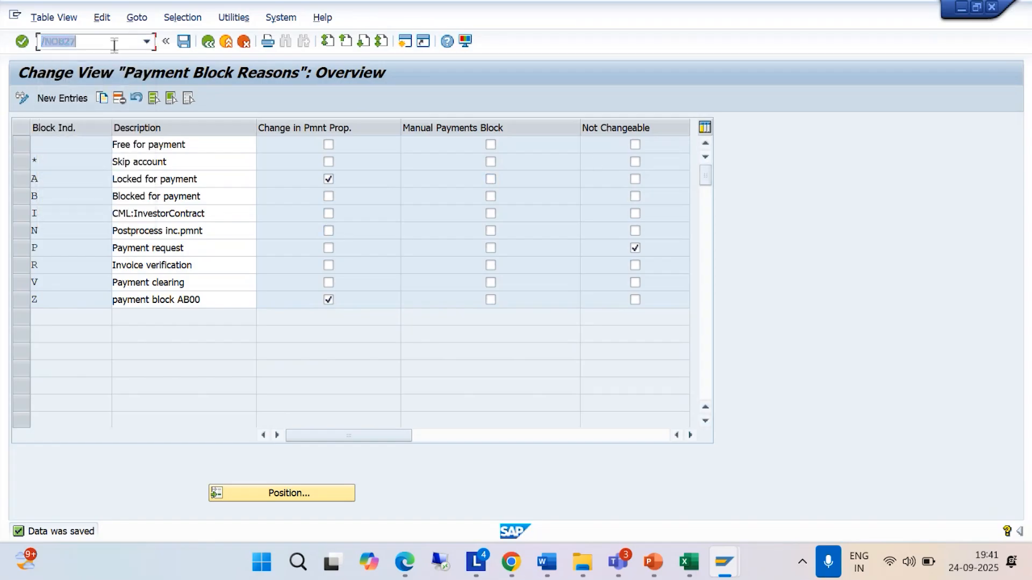
pyautogui.press('Return')
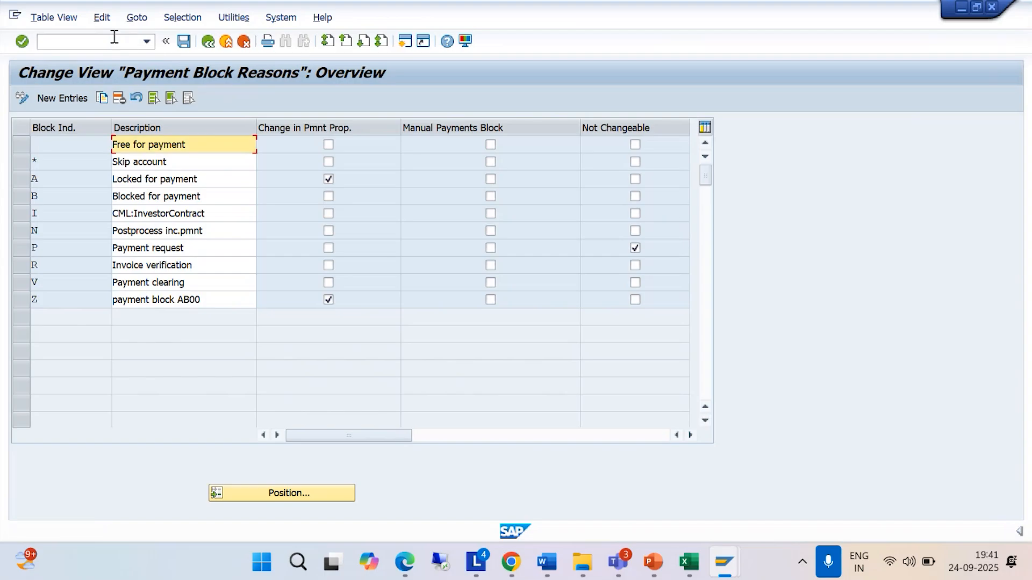
pyautogui.click(208, 42)
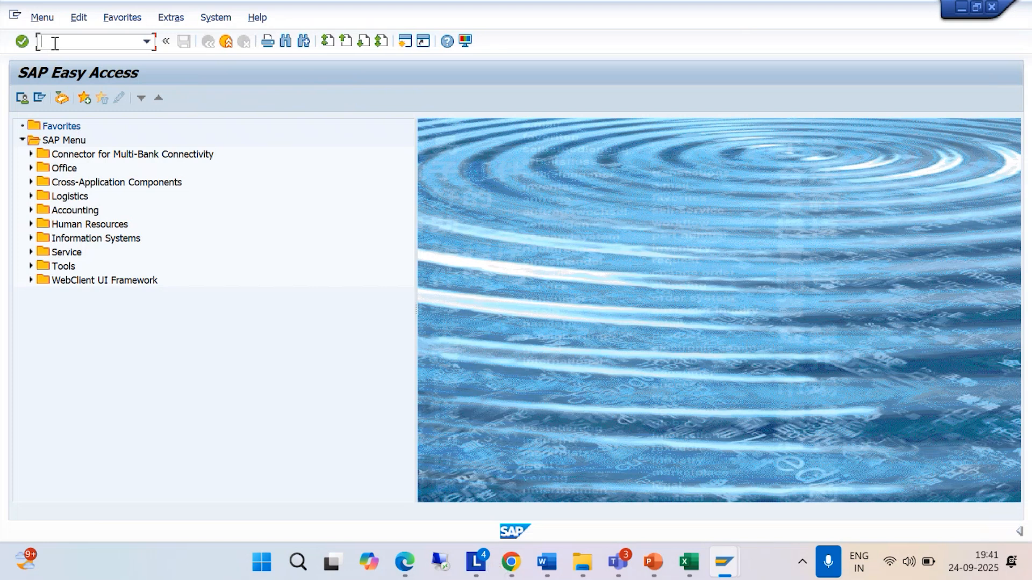
# Step: Start F-53 and enter document date 24.09.2025, the HDFC bank G/L account and amount 10000
pyautogui.write('/NF-53')
pyautogui.press('Return')
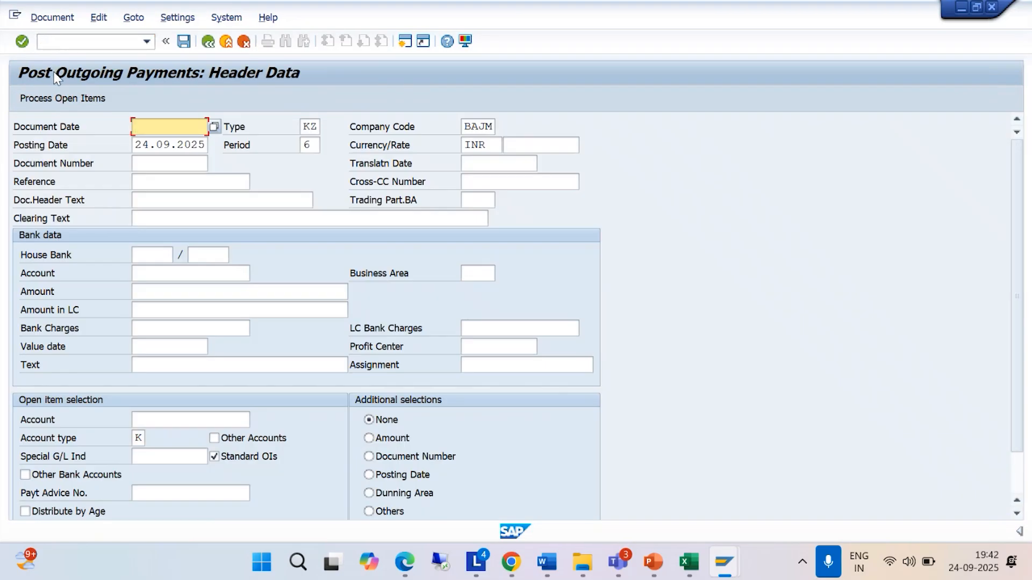
pyautogui.click(141, 144)
pyautogui.click(153, 273)
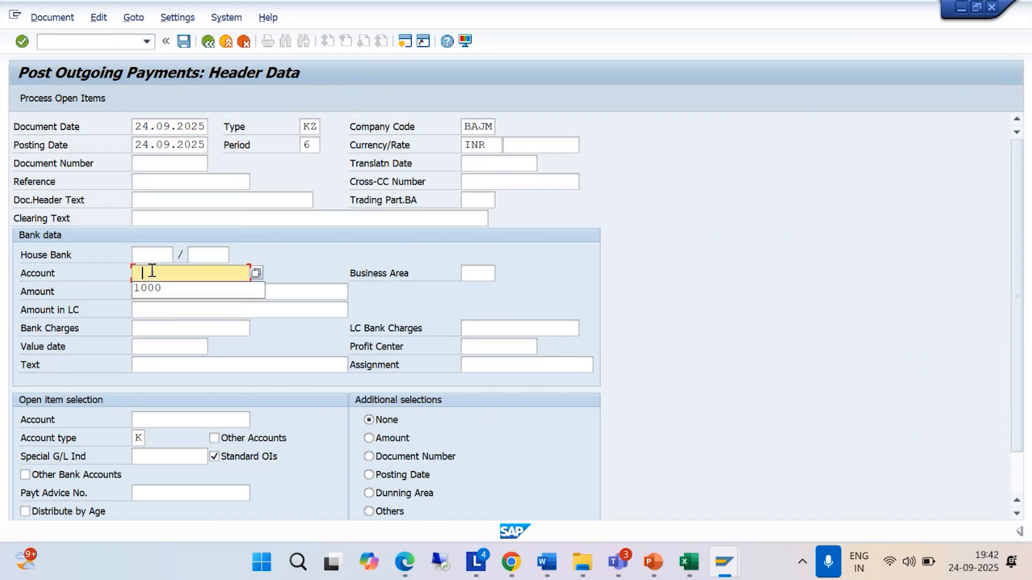
pyautogui.click(154, 288)
pyautogui.click(156, 292)
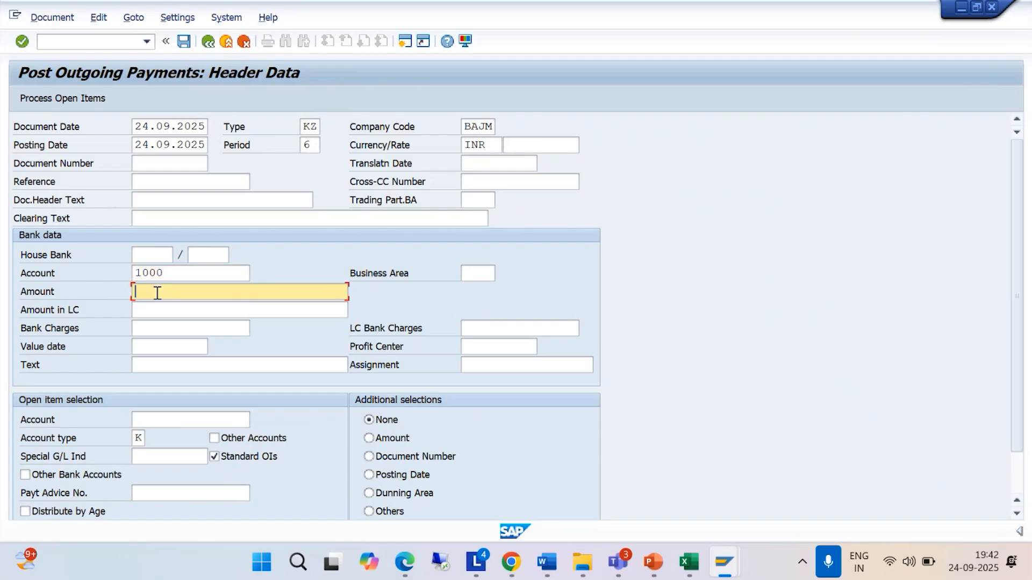
pyautogui.click(157, 292)
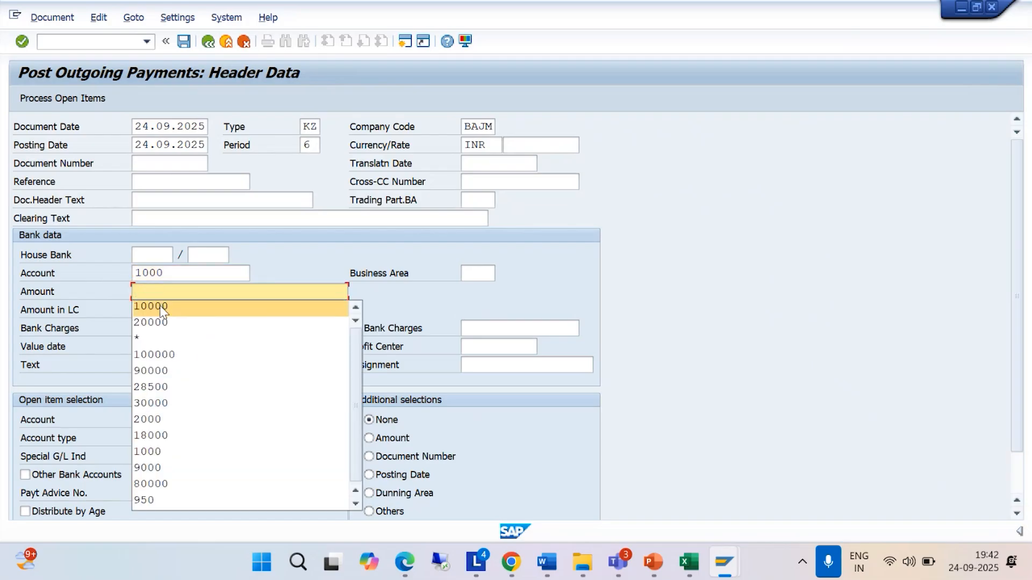
pyautogui.click(156, 307)
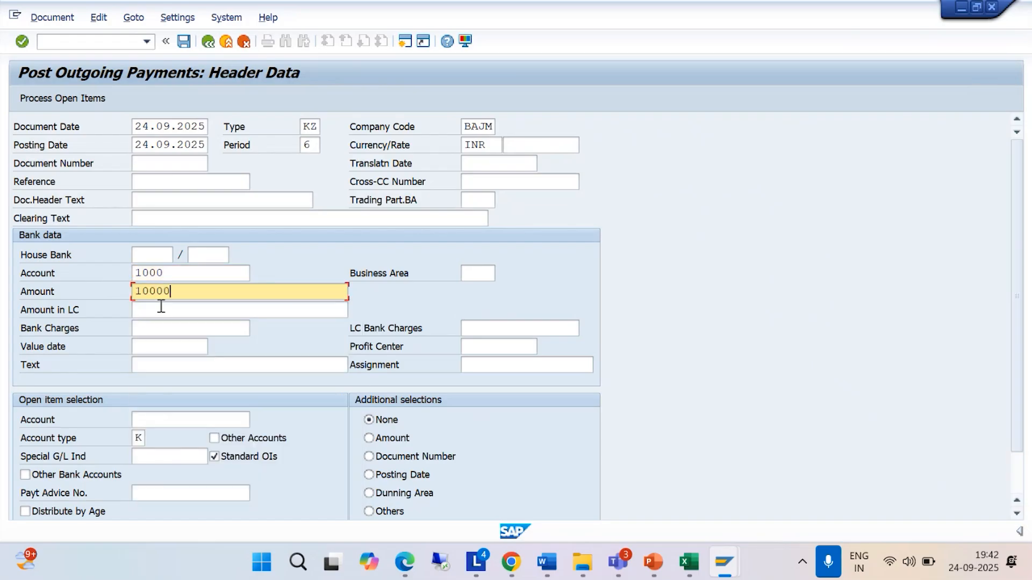
# Step: Set the bank item text to BEING AMOUNT PAID TOWARDS THE AUDIT FEE
pyautogui.click(157, 365)
pyautogui.click(158, 365)
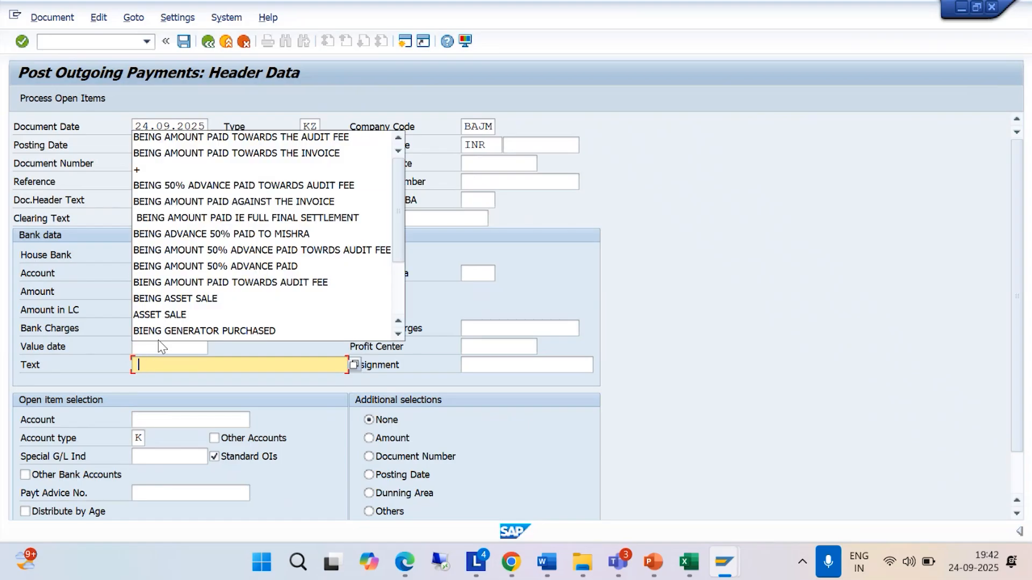
pyautogui.click(198, 138)
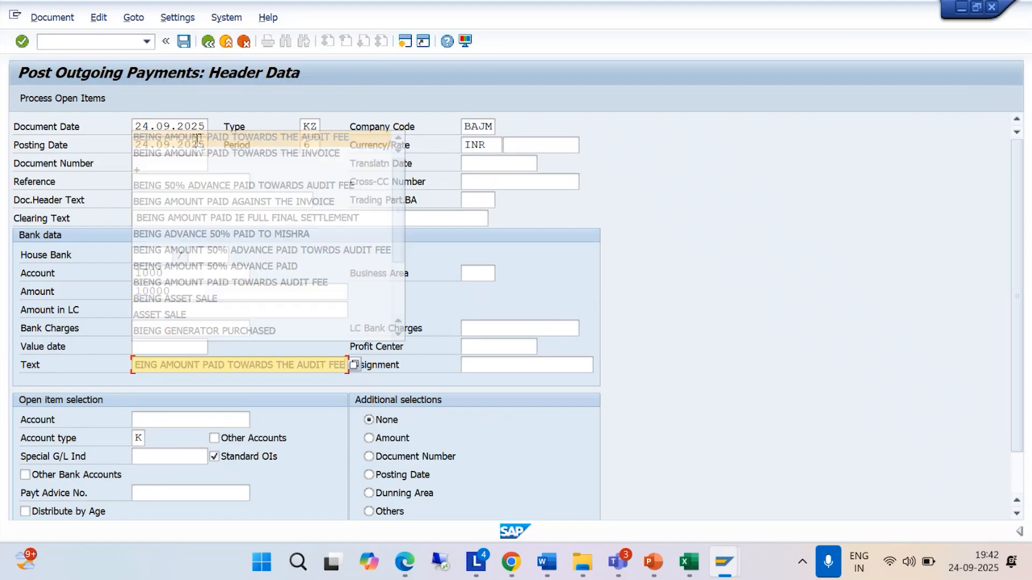
# Step: Select KK AND CO's vendor account with special G/L indicator A and try to process its open items
pyautogui.click(145, 419)
pyautogui.click(145, 419)
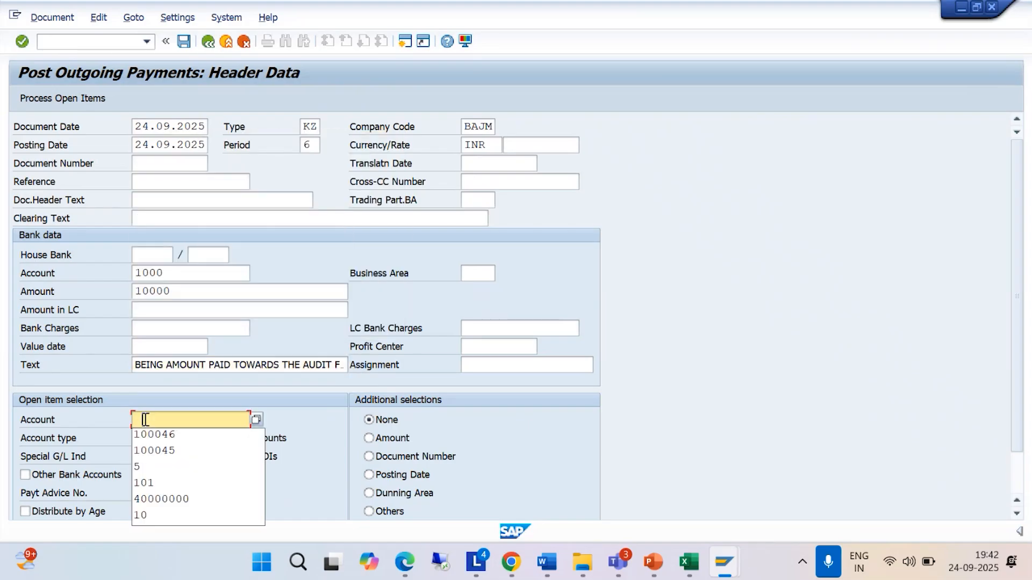
pyautogui.click(153, 431)
pyautogui.click(140, 458)
pyautogui.write('A')
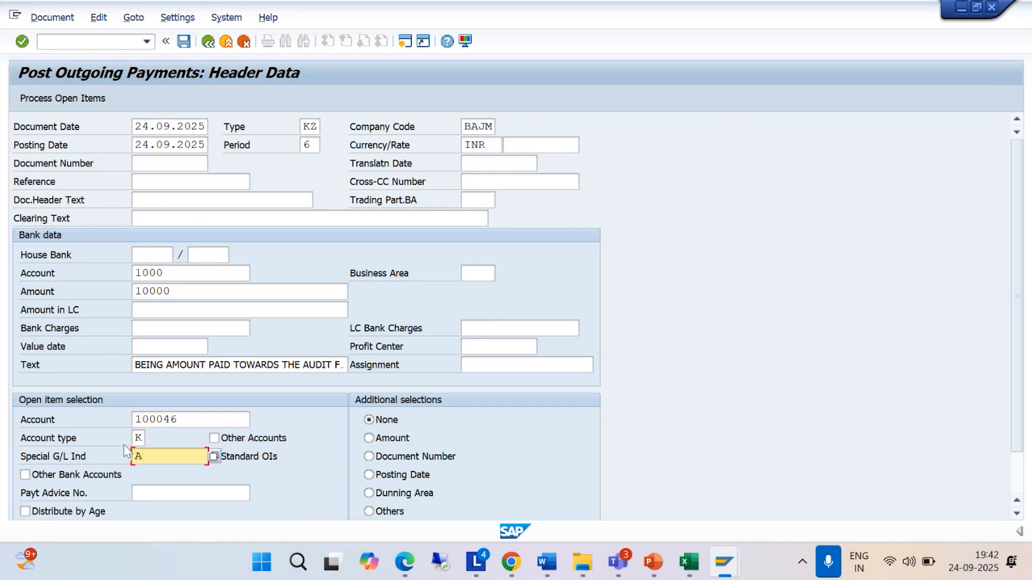
pyautogui.click(44, 101)
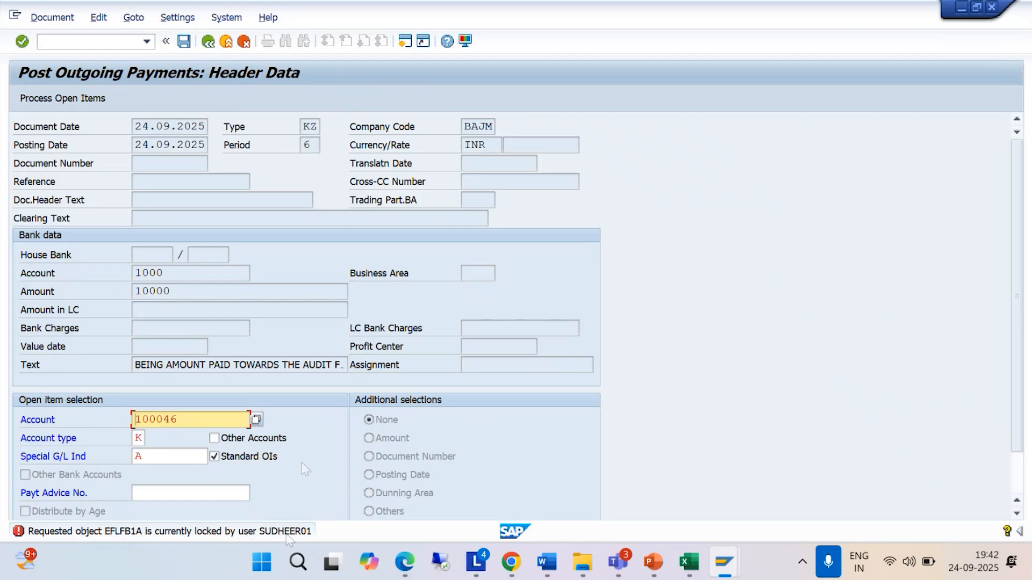
# Step: Close the Post Outgoing Payments and Edit Intervals session windows and switch to the Enter Vendor Invoice session
pyautogui.click(724, 562)
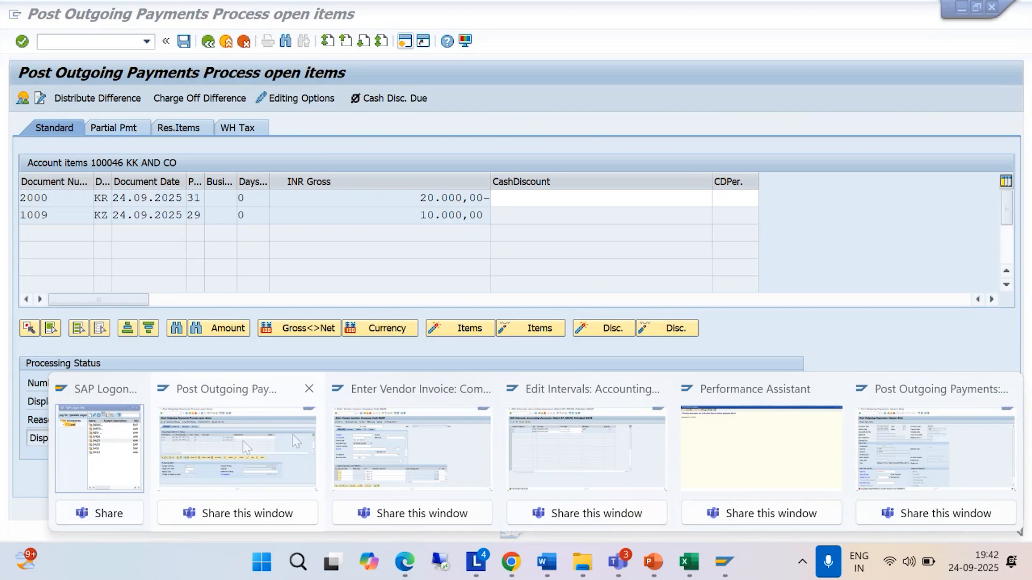
pyautogui.click(309, 390)
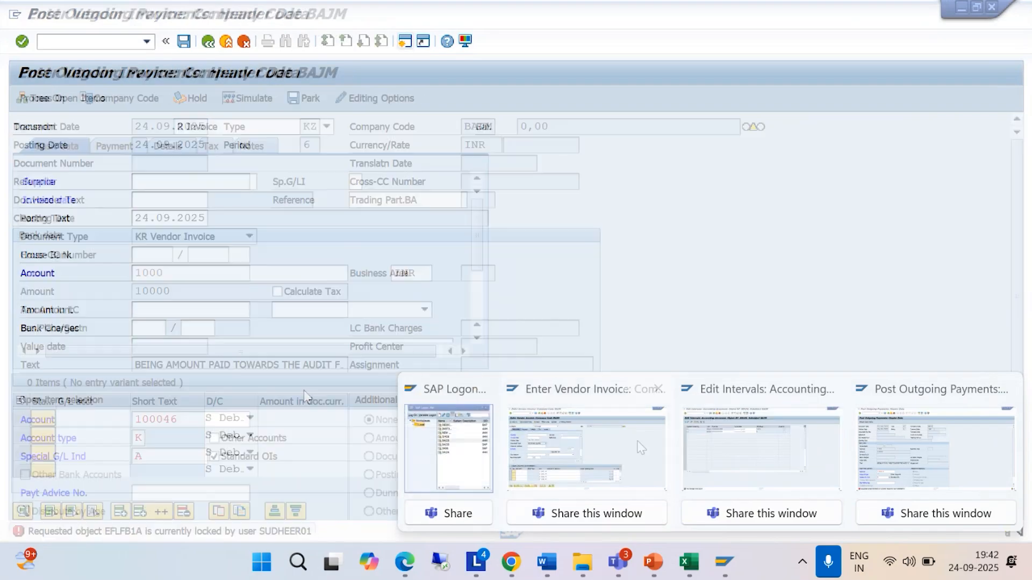
pyautogui.click(641, 447)
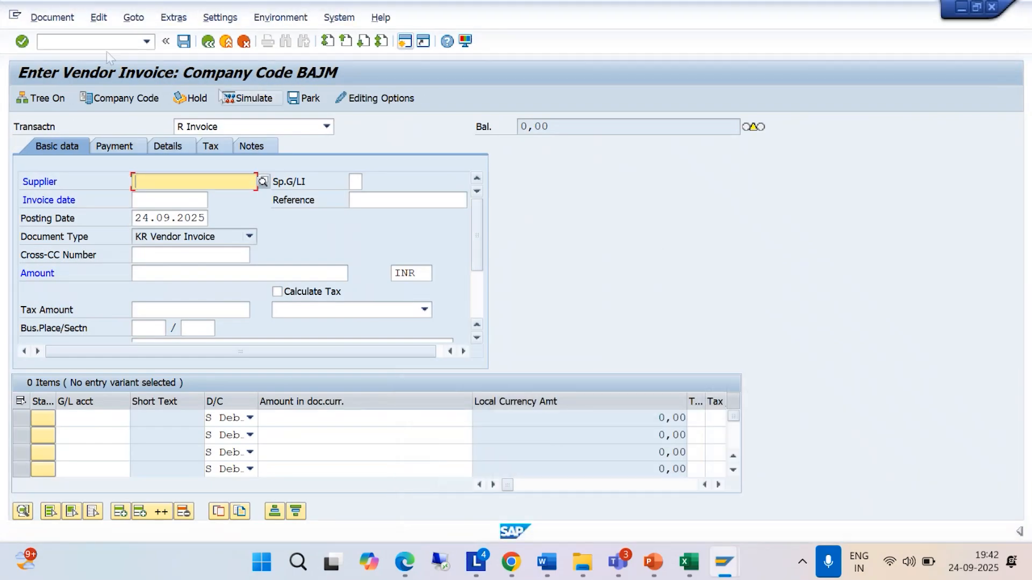
pyautogui.click(88, 41)
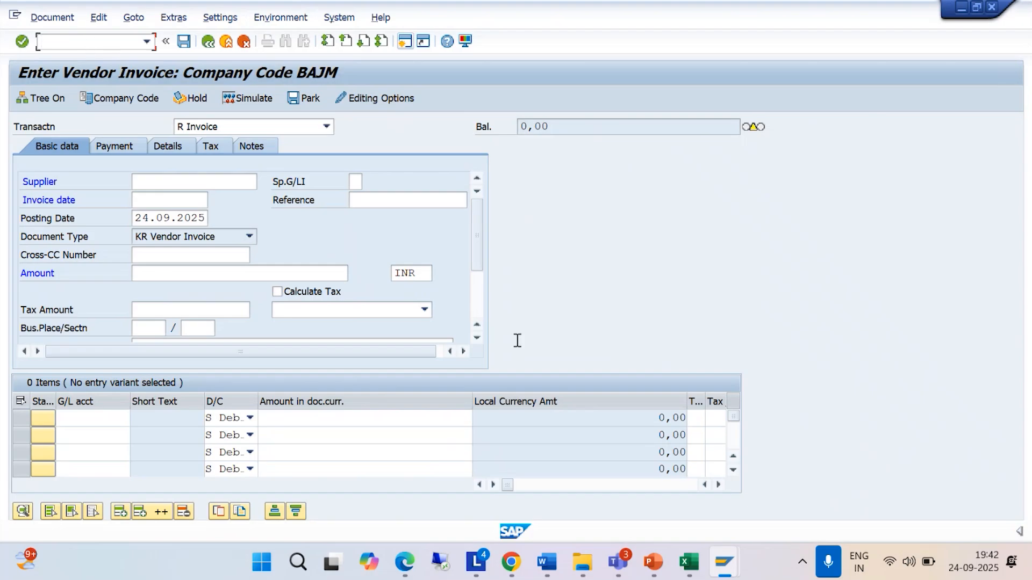
pyautogui.click(723, 559)
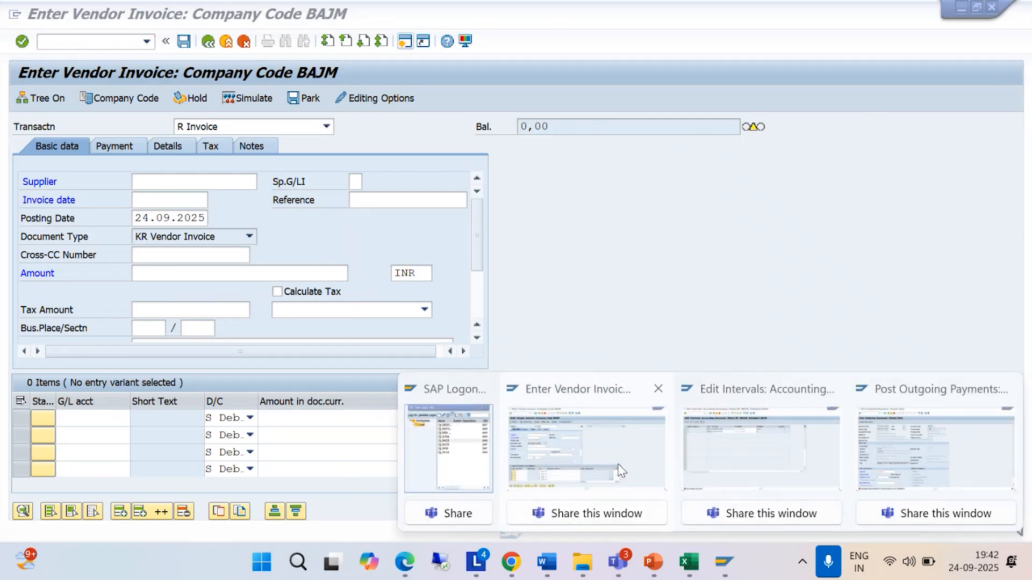
pyautogui.moveTo(917, 446)
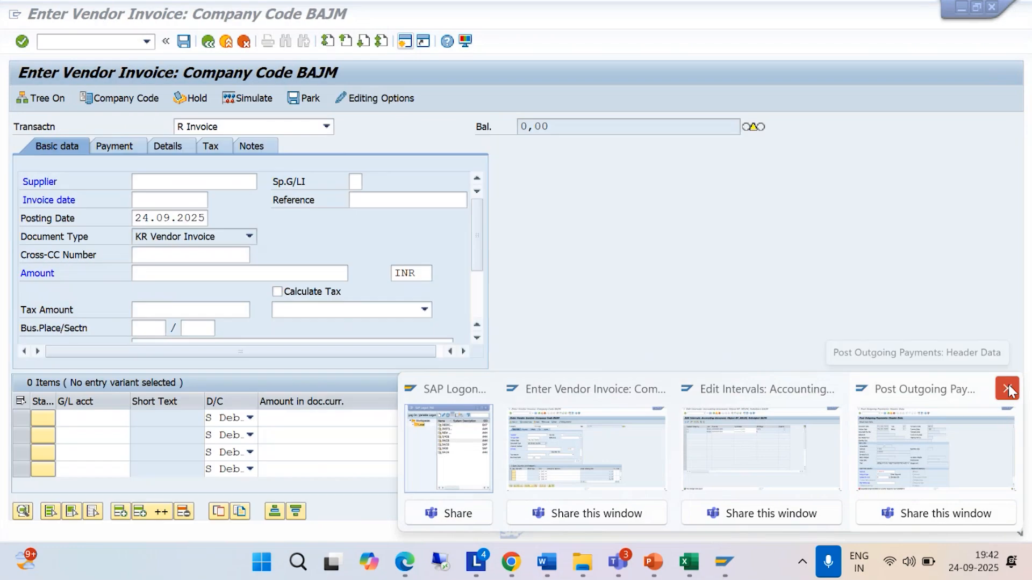
pyautogui.click(1007, 388)
pyautogui.click(934, 389)
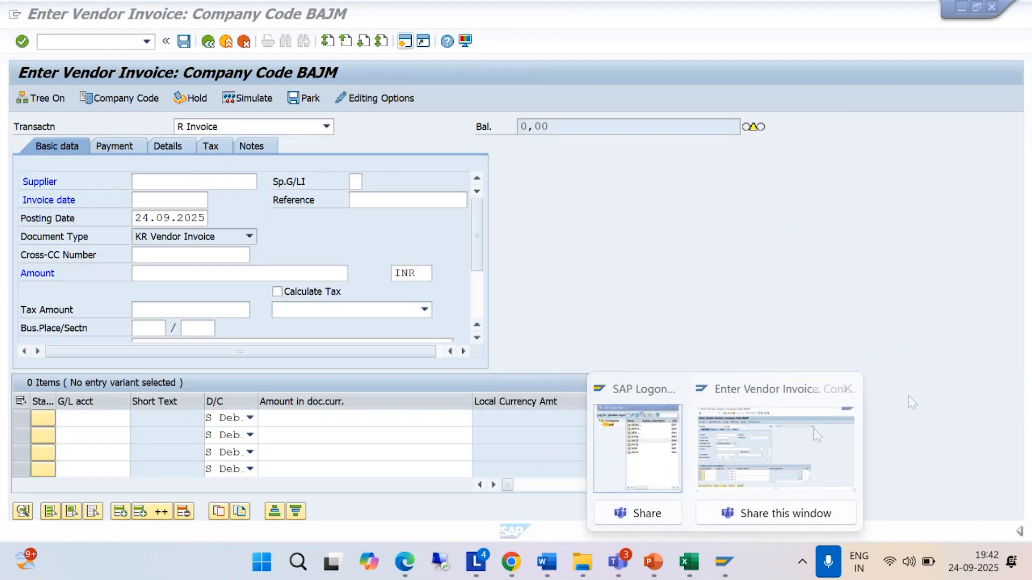
pyautogui.click(816, 442)
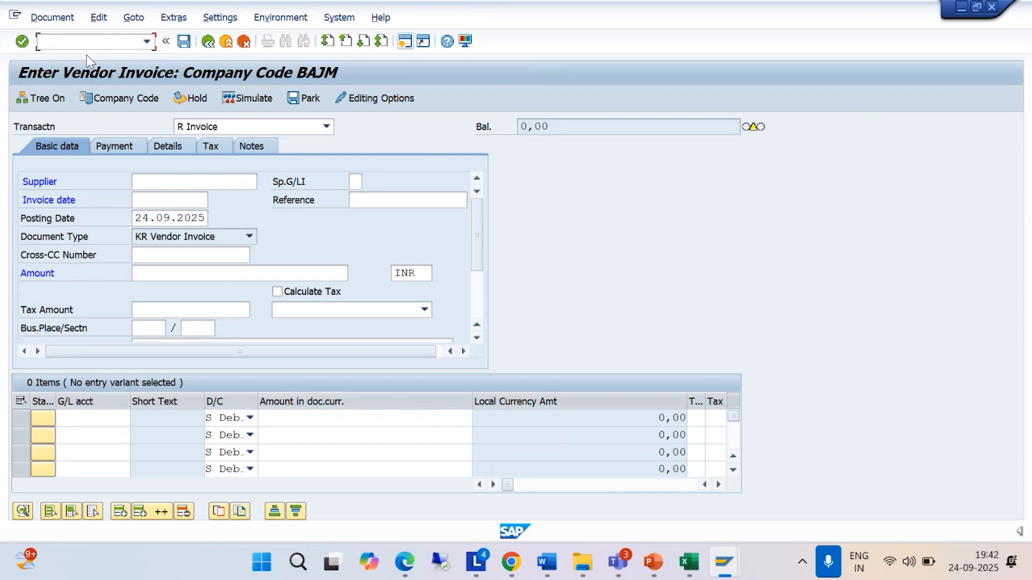
# Step: Restart F-53 with document date 24.09.2025, the HDFC bank G/L account, amount 10000 and text BEING AMOUNT PAID TOWARDS THE AUDIT FEE
pyautogui.click(43, 41)
pyautogui.write('/NF')
pyautogui.press('Return')
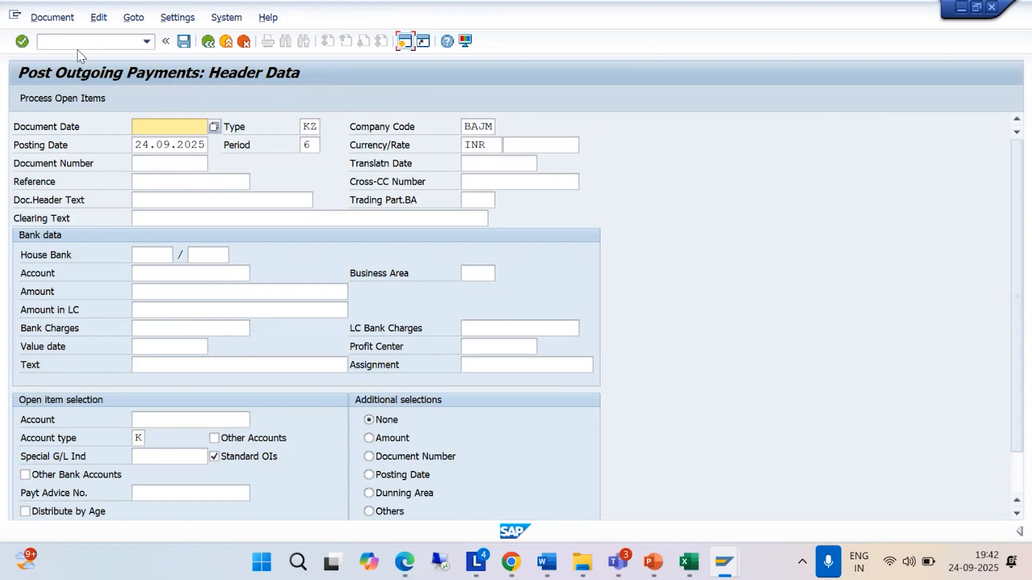
pyautogui.press('space')
pyautogui.click(148, 148)
pyautogui.click(148, 275)
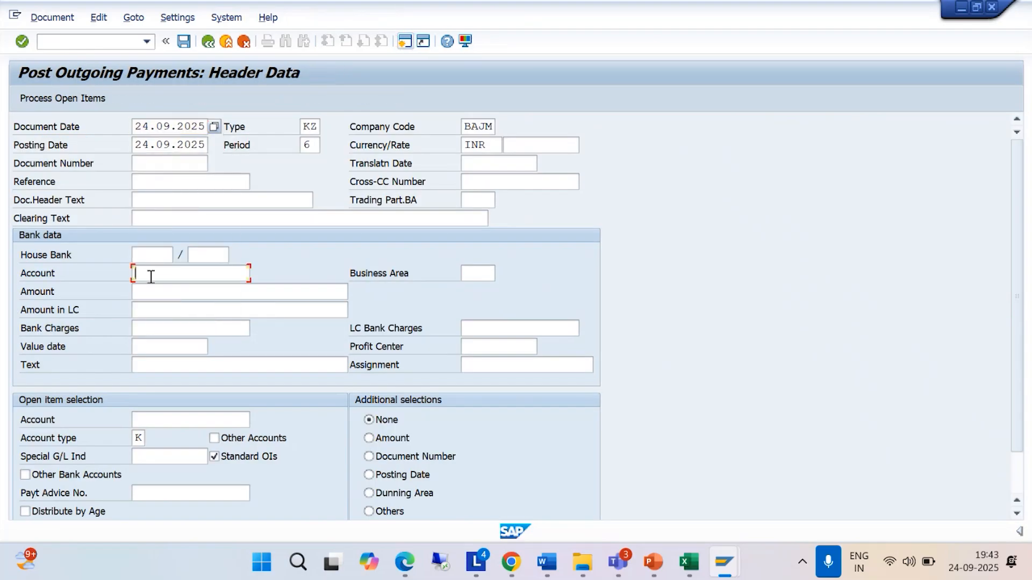
pyautogui.click(156, 291)
pyautogui.click(155, 292)
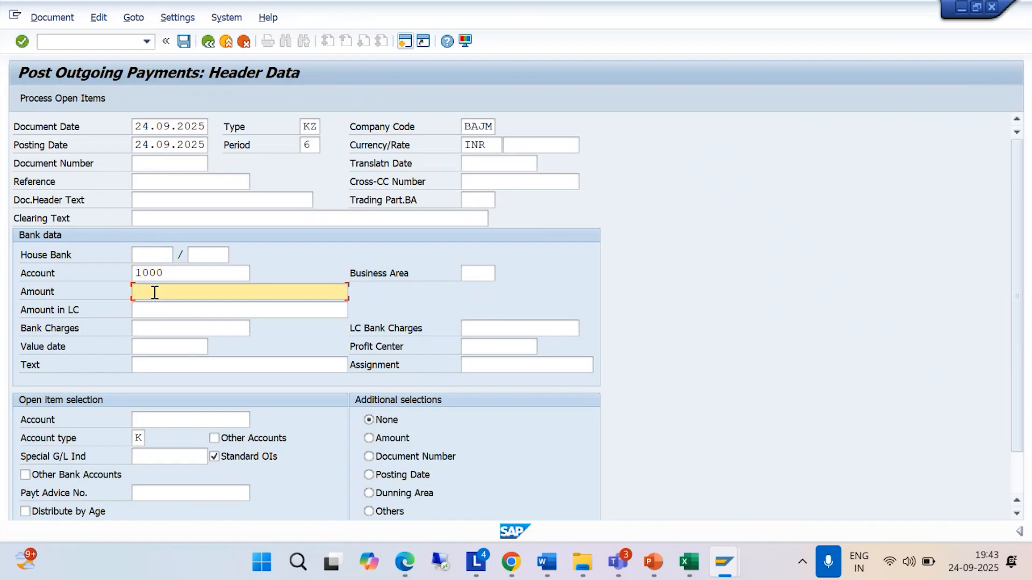
pyautogui.click(157, 309)
pyautogui.click(154, 366)
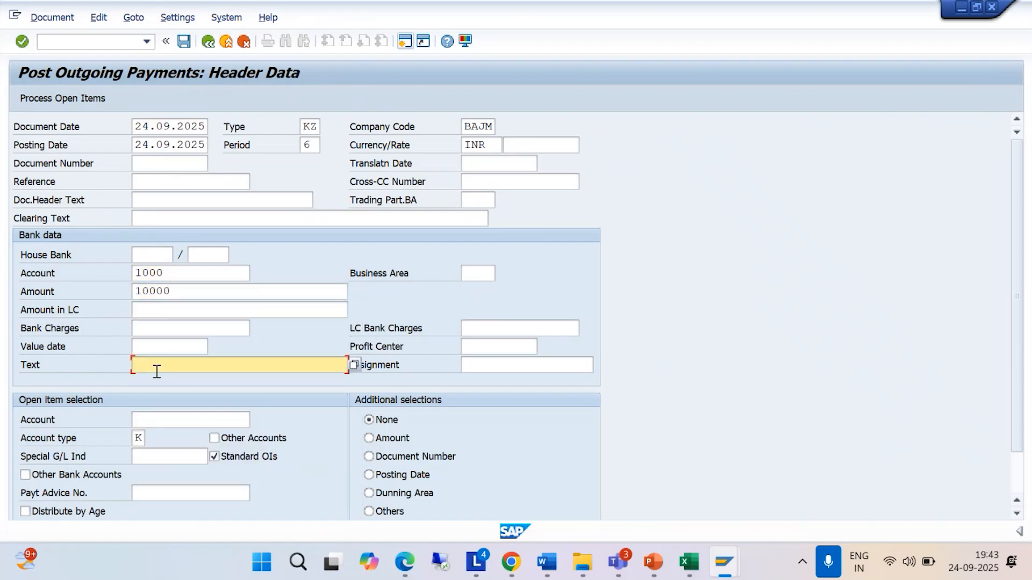
pyautogui.click(191, 137)
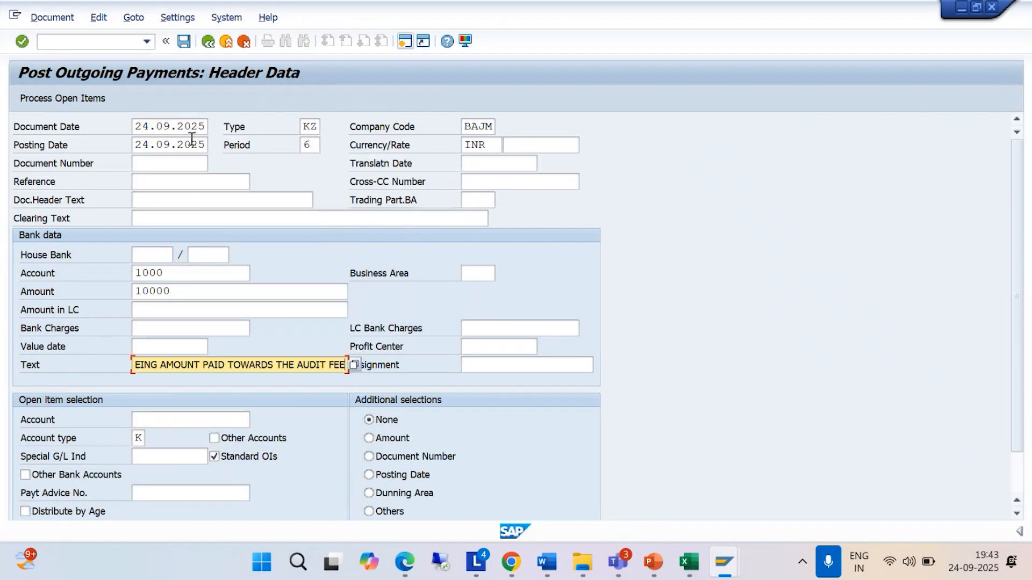
# Step: Select KK AND CO's vendor account with special G/L indicator A and process its open items
pyautogui.click(155, 420)
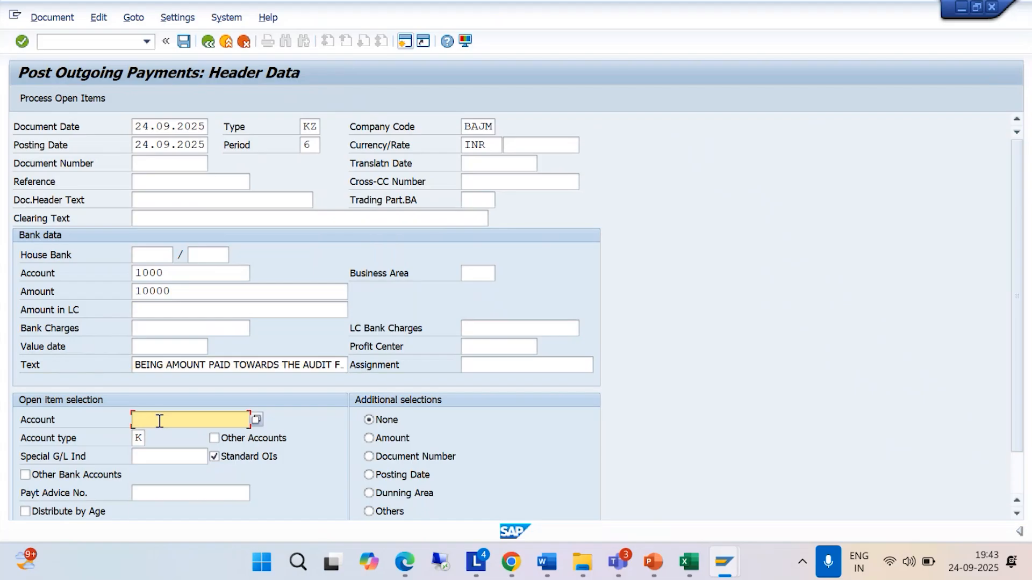
pyautogui.click(156, 430)
pyautogui.click(141, 456)
pyautogui.write('A')
pyautogui.click(75, 99)
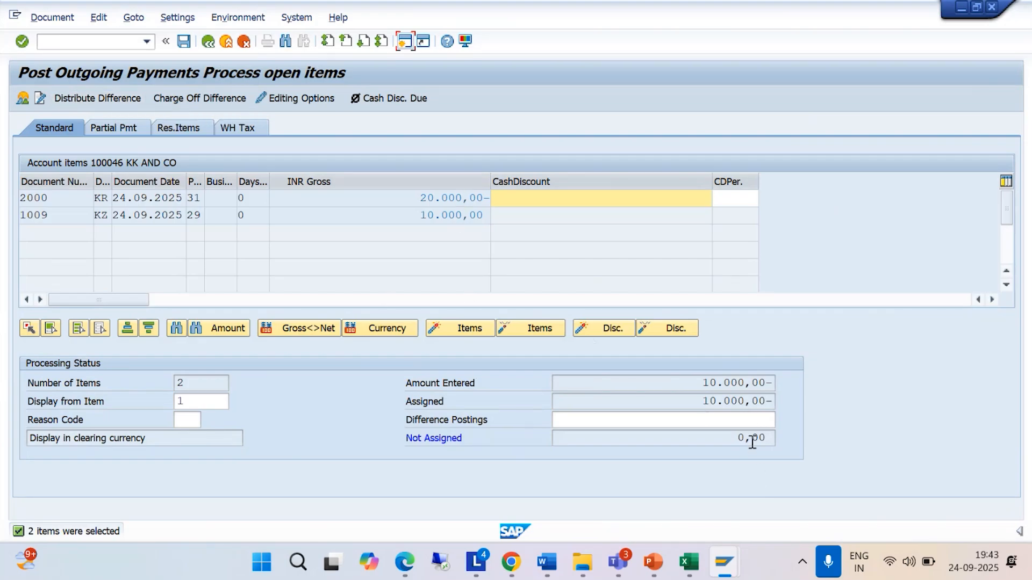
# Step: Simulate and post the outgoing payment clearing KK AND CO's invoice and down payment, and display the posted document
pyautogui.click(69, 20)
pyautogui.click(63, 54)
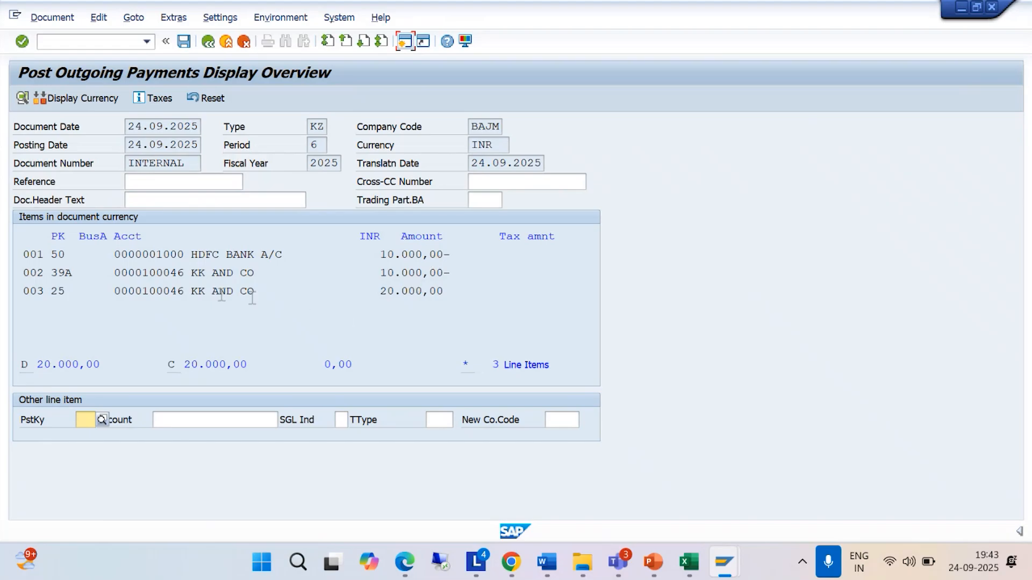
pyautogui.click(184, 42)
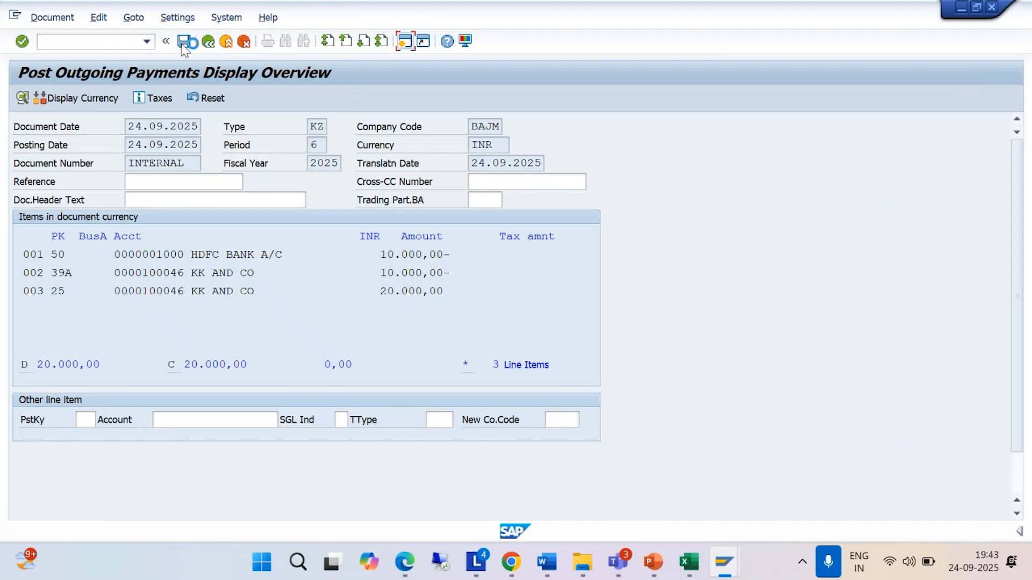
pyautogui.click(52, 20)
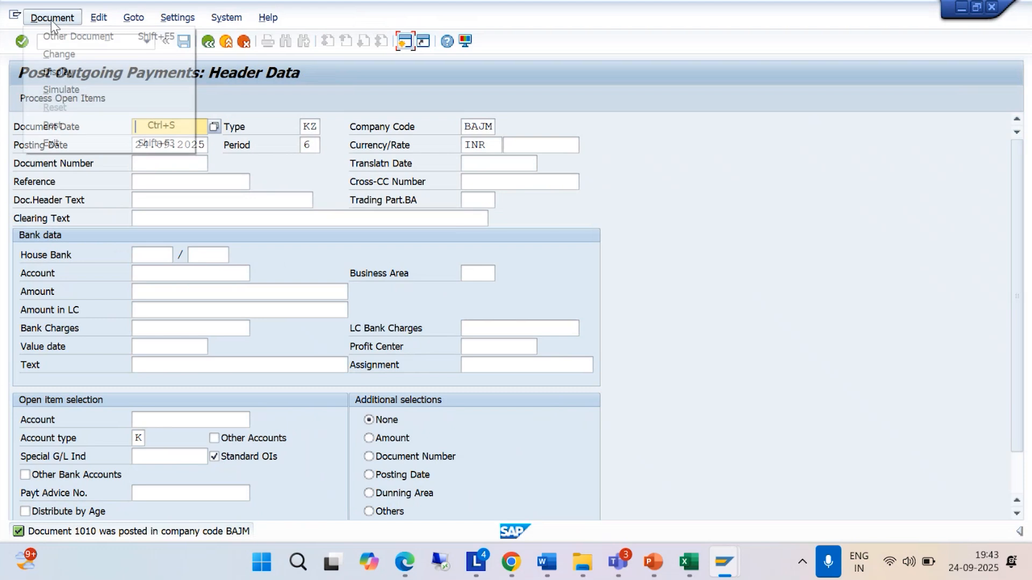
pyautogui.click(64, 71)
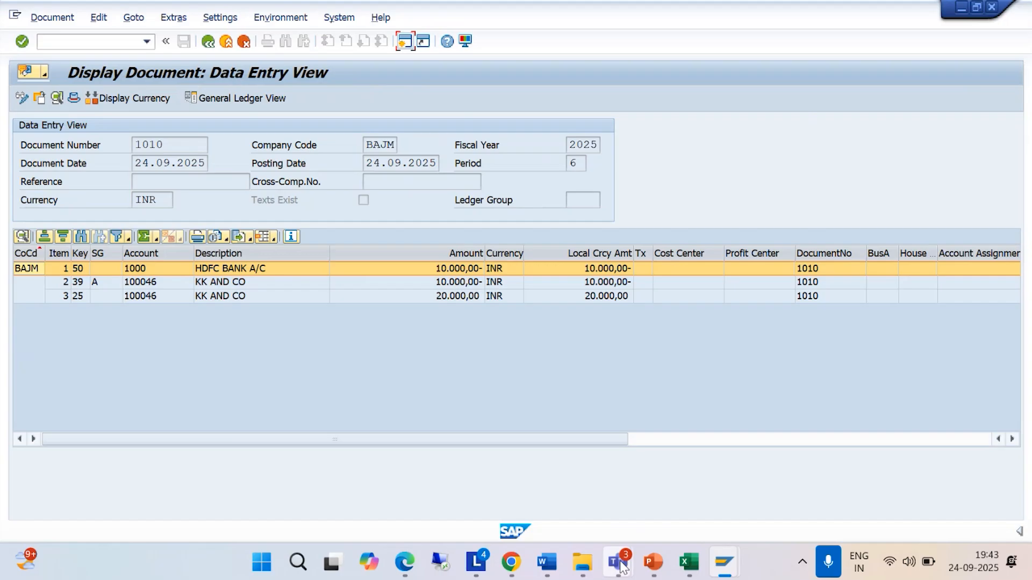
pyautogui.moveTo(617, 559)
pyautogui.click(594, 479)
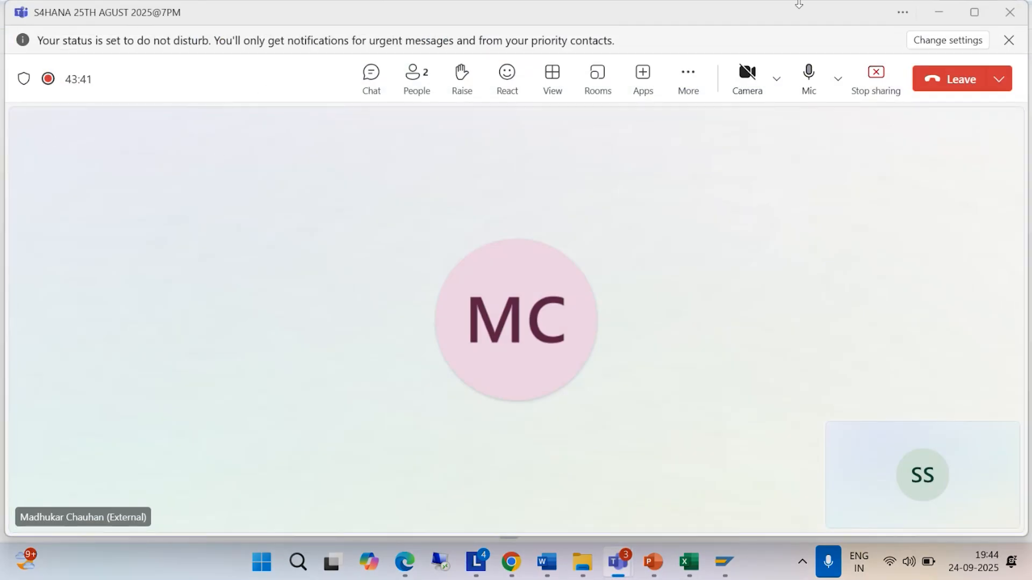
pyautogui.click(937, 16)
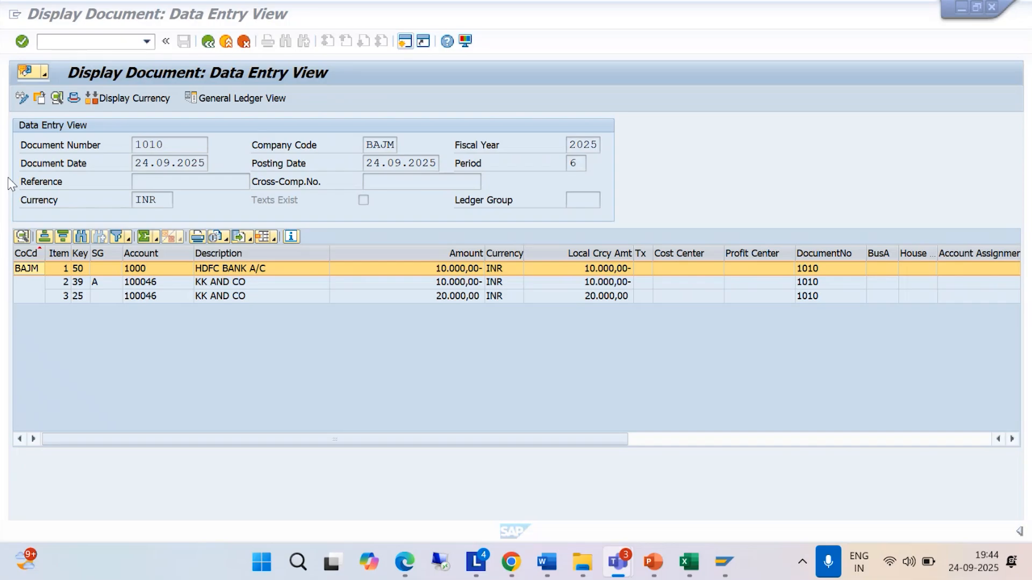
# Step: End the SAP session with the command /i and confirm logging off
pyautogui.click(60, 44)
pyautogui.write('/i')
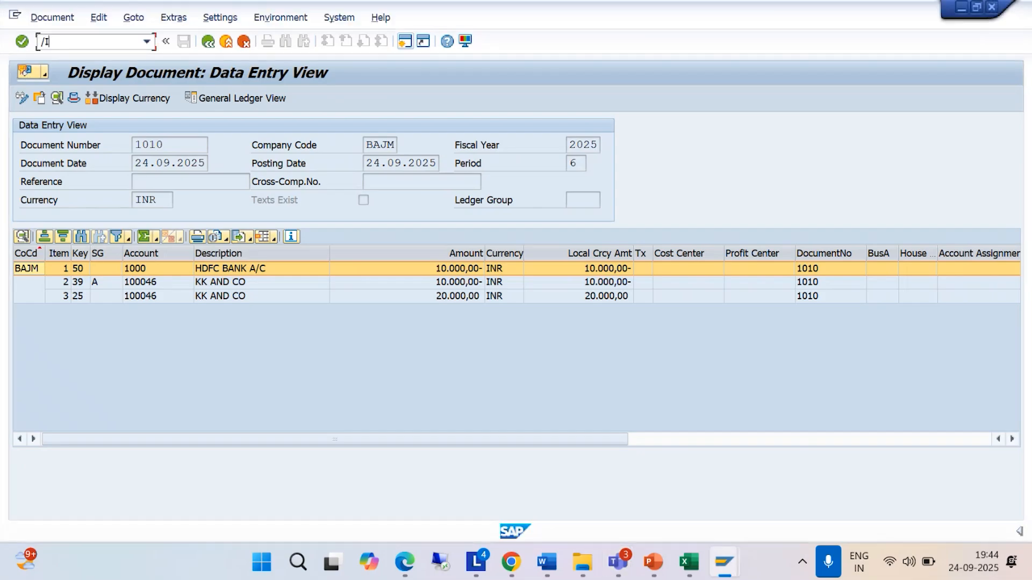
pyautogui.press('Return')
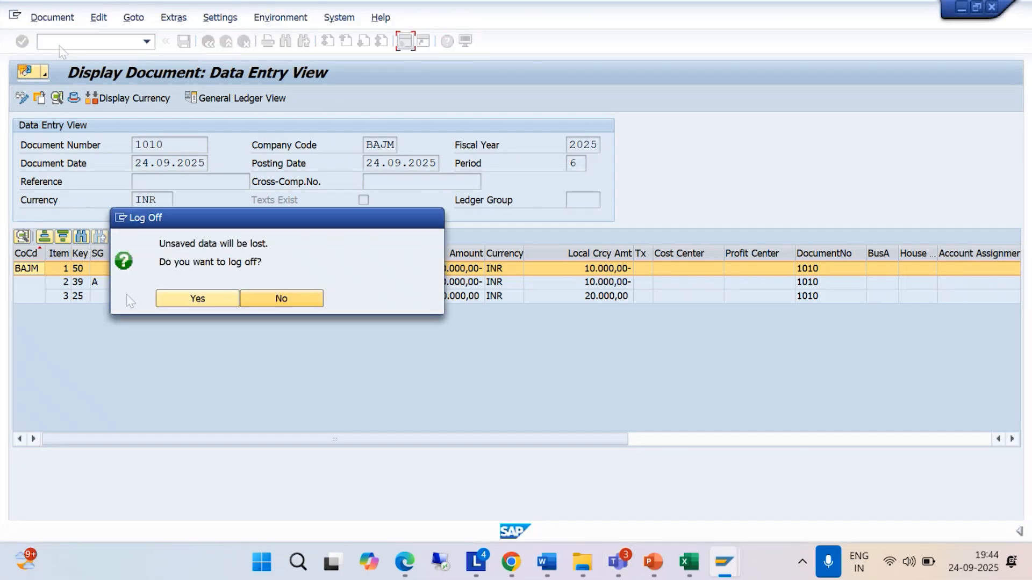
pyautogui.click(191, 299)
# Step: Minimize the Excel workbook and the SAP Logon window to show the desktop
pyautogui.click(1014, 19)
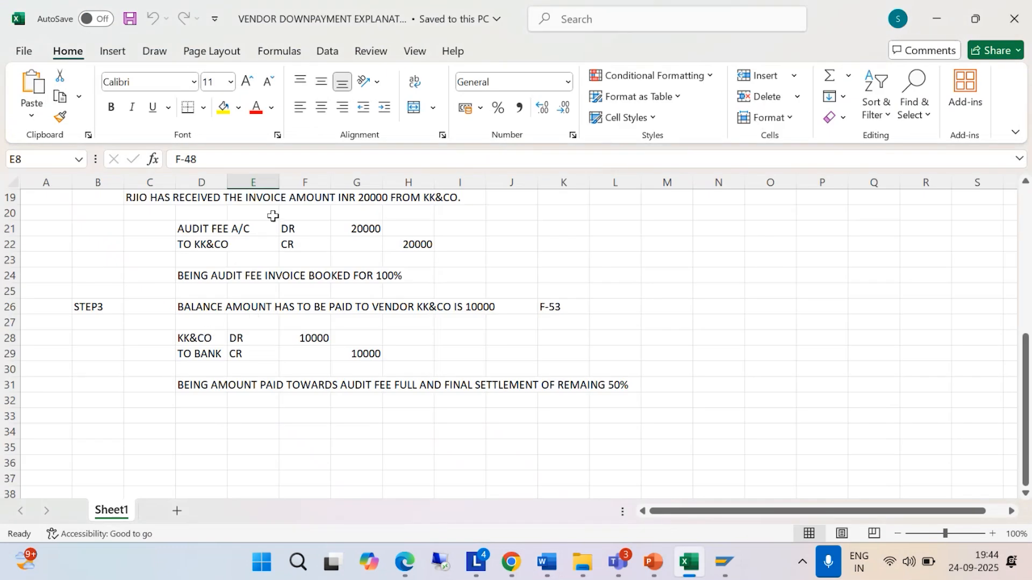
pyautogui.click(935, 21)
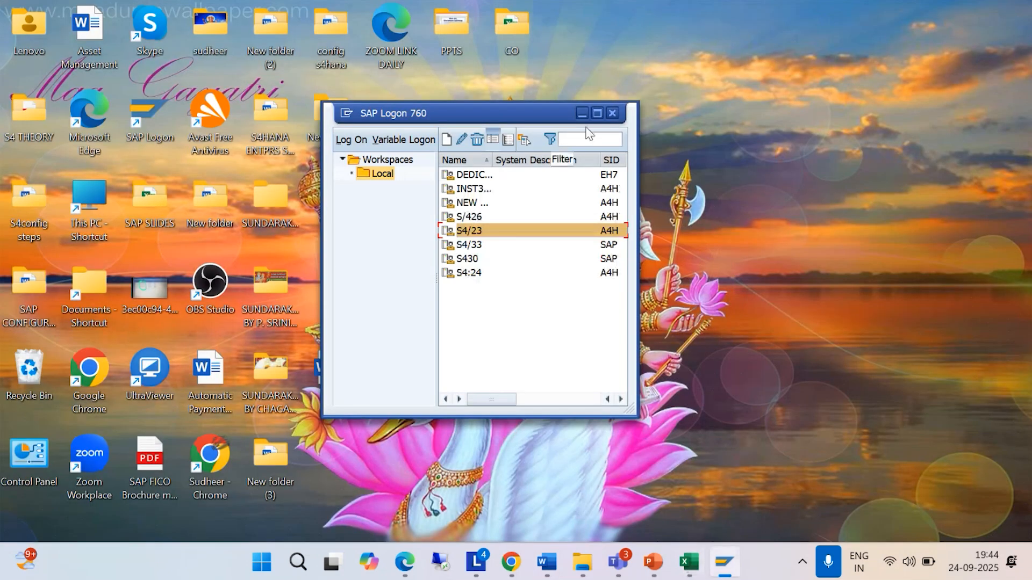
pyautogui.click(581, 112)
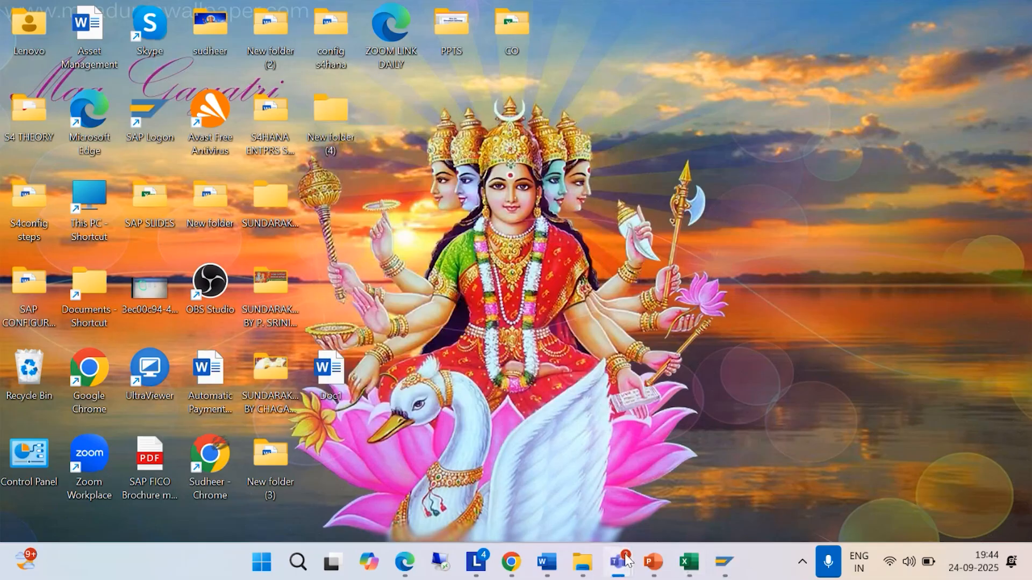